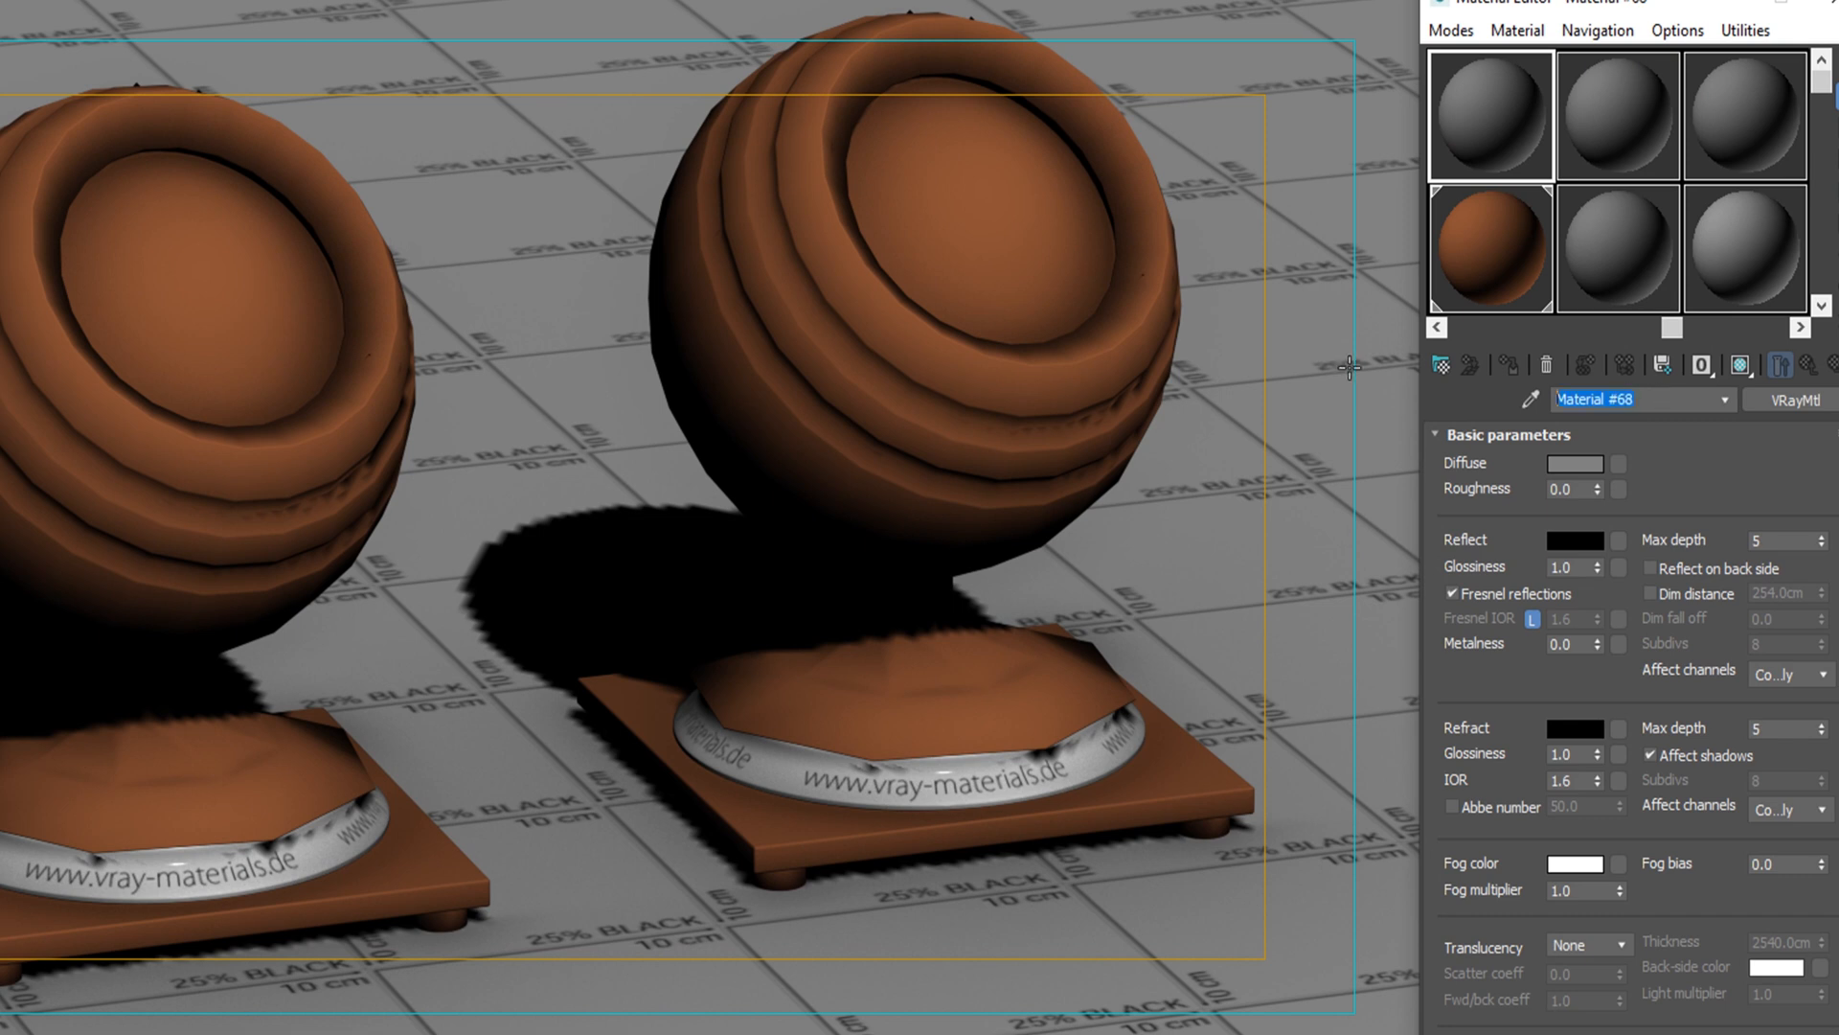
# Step: Name the new VRay material "Orange - Outer" and open an enlarged preview of its sample sphere
pyautogui.write('Orange - Outer')
pyautogui.click(1567, 463)
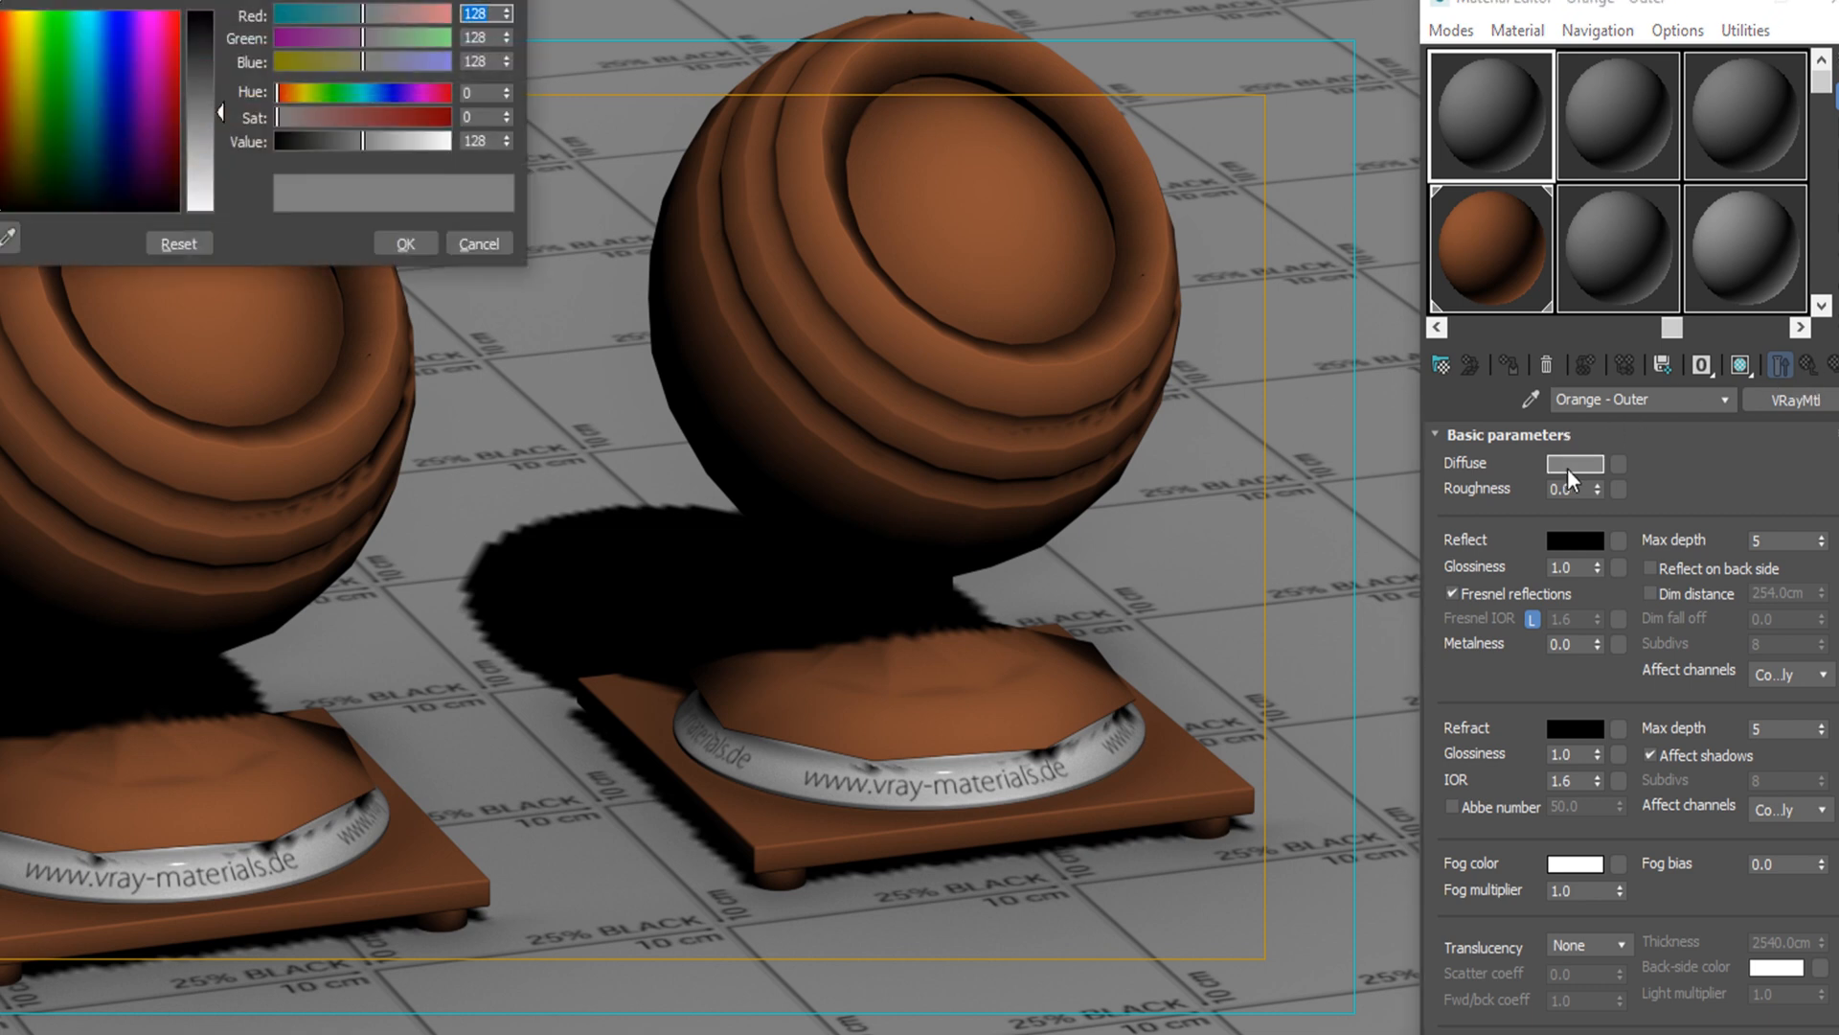
pyautogui.moveTo(391, 0); pyautogui.dragTo(1284, 5)
pyautogui.doubleClick(1530, 203)
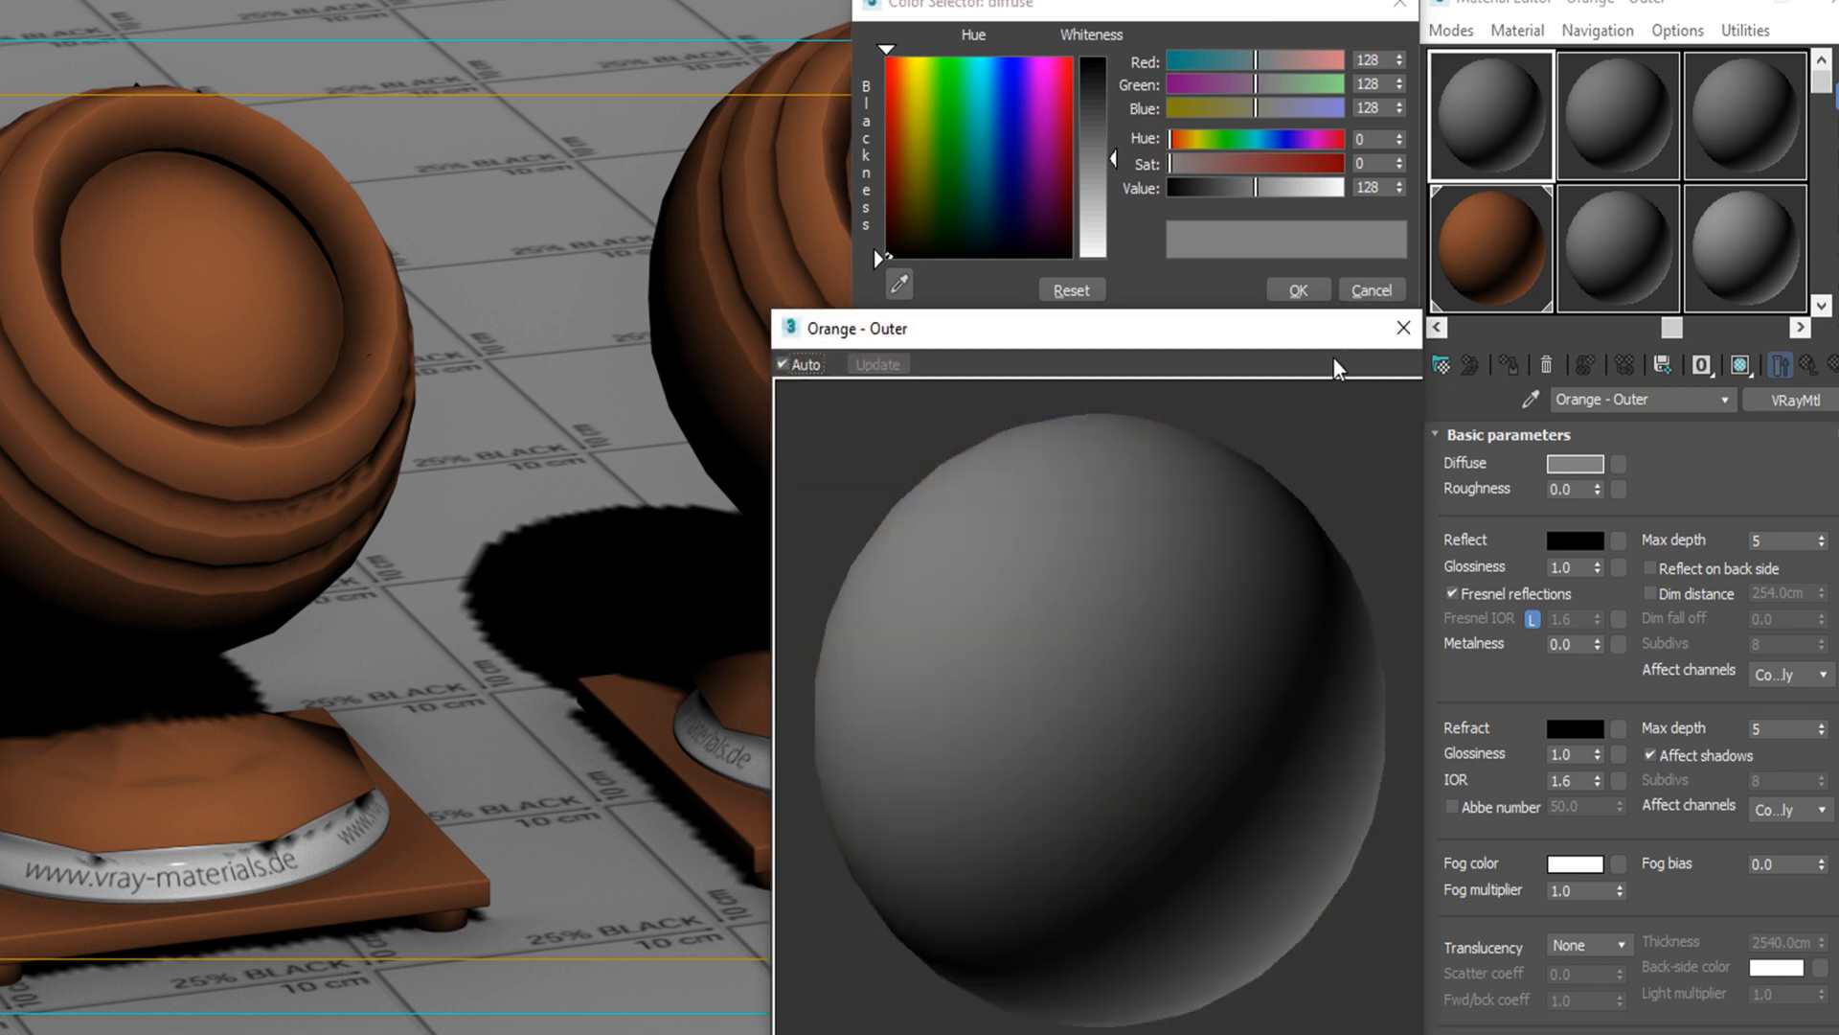
# Step: Set the material's diffuse color to RGB 119, 119, 119
pyautogui.click(1370, 61)
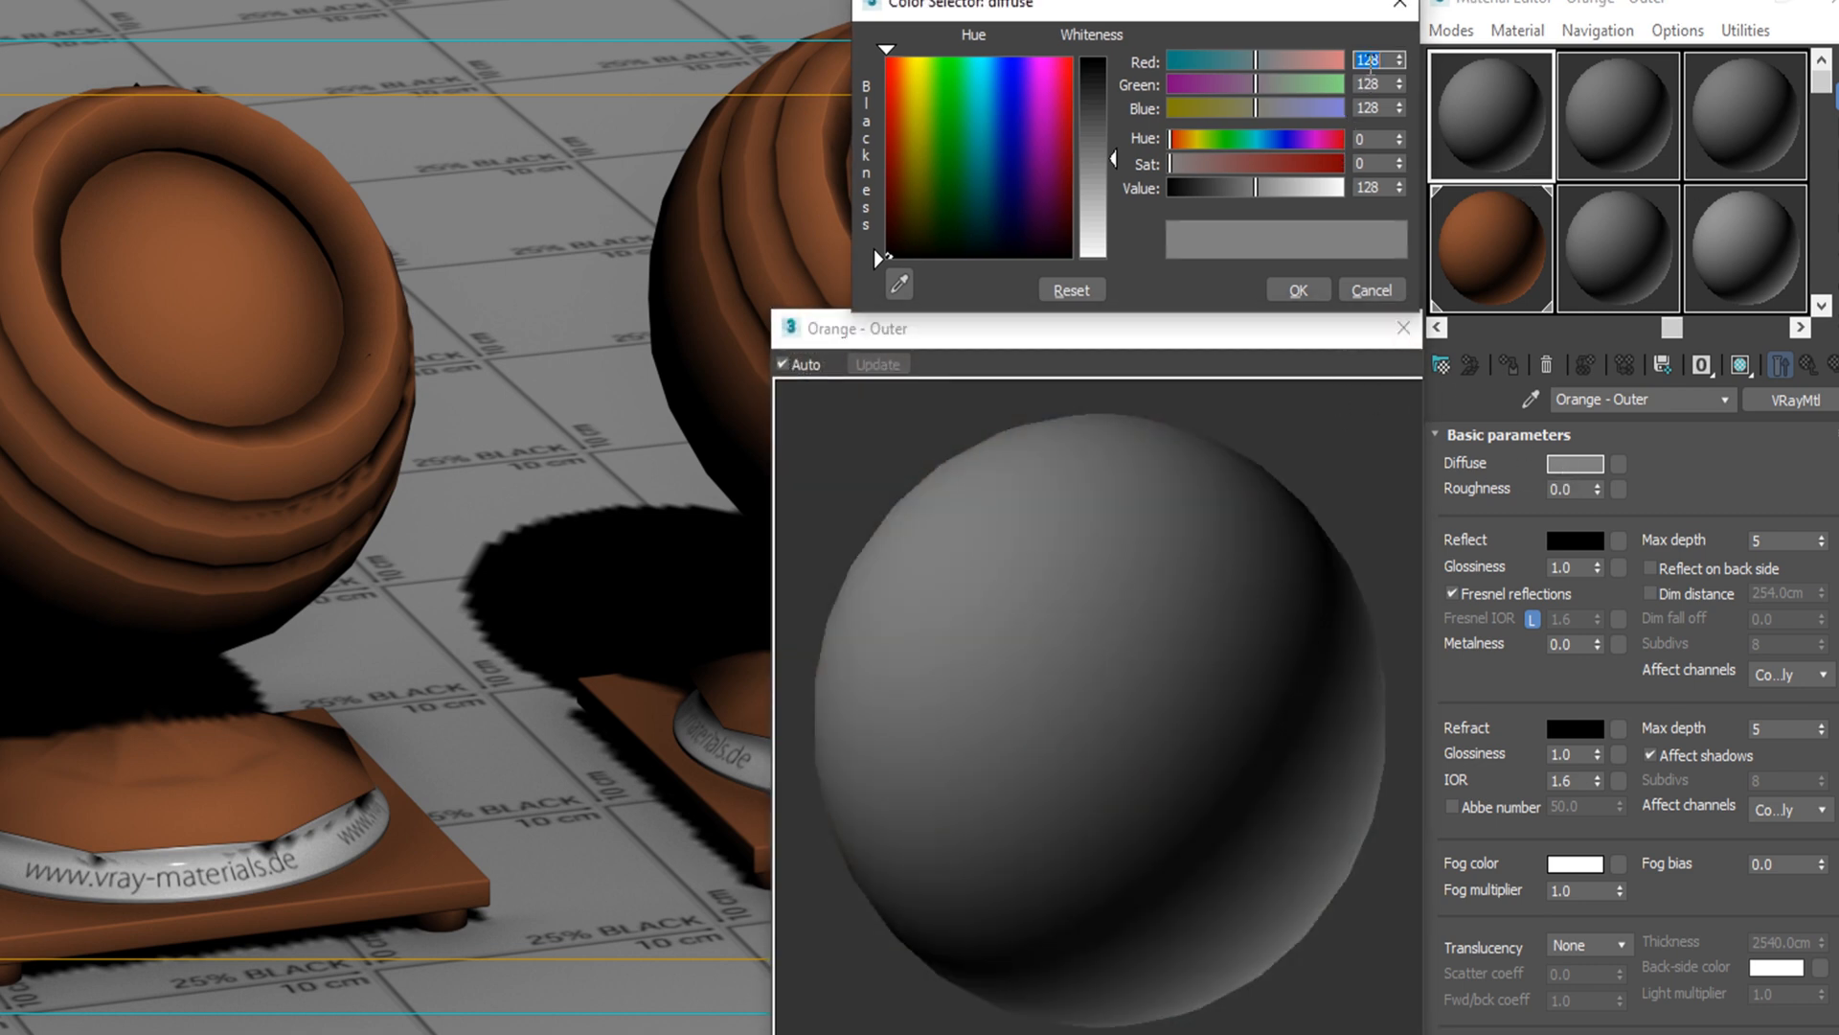
pyautogui.write('119')
pyautogui.press('Tab')
pyautogui.write('119')
pyautogui.press('Tab')
pyautogui.write('119')
pyautogui.press('Return')
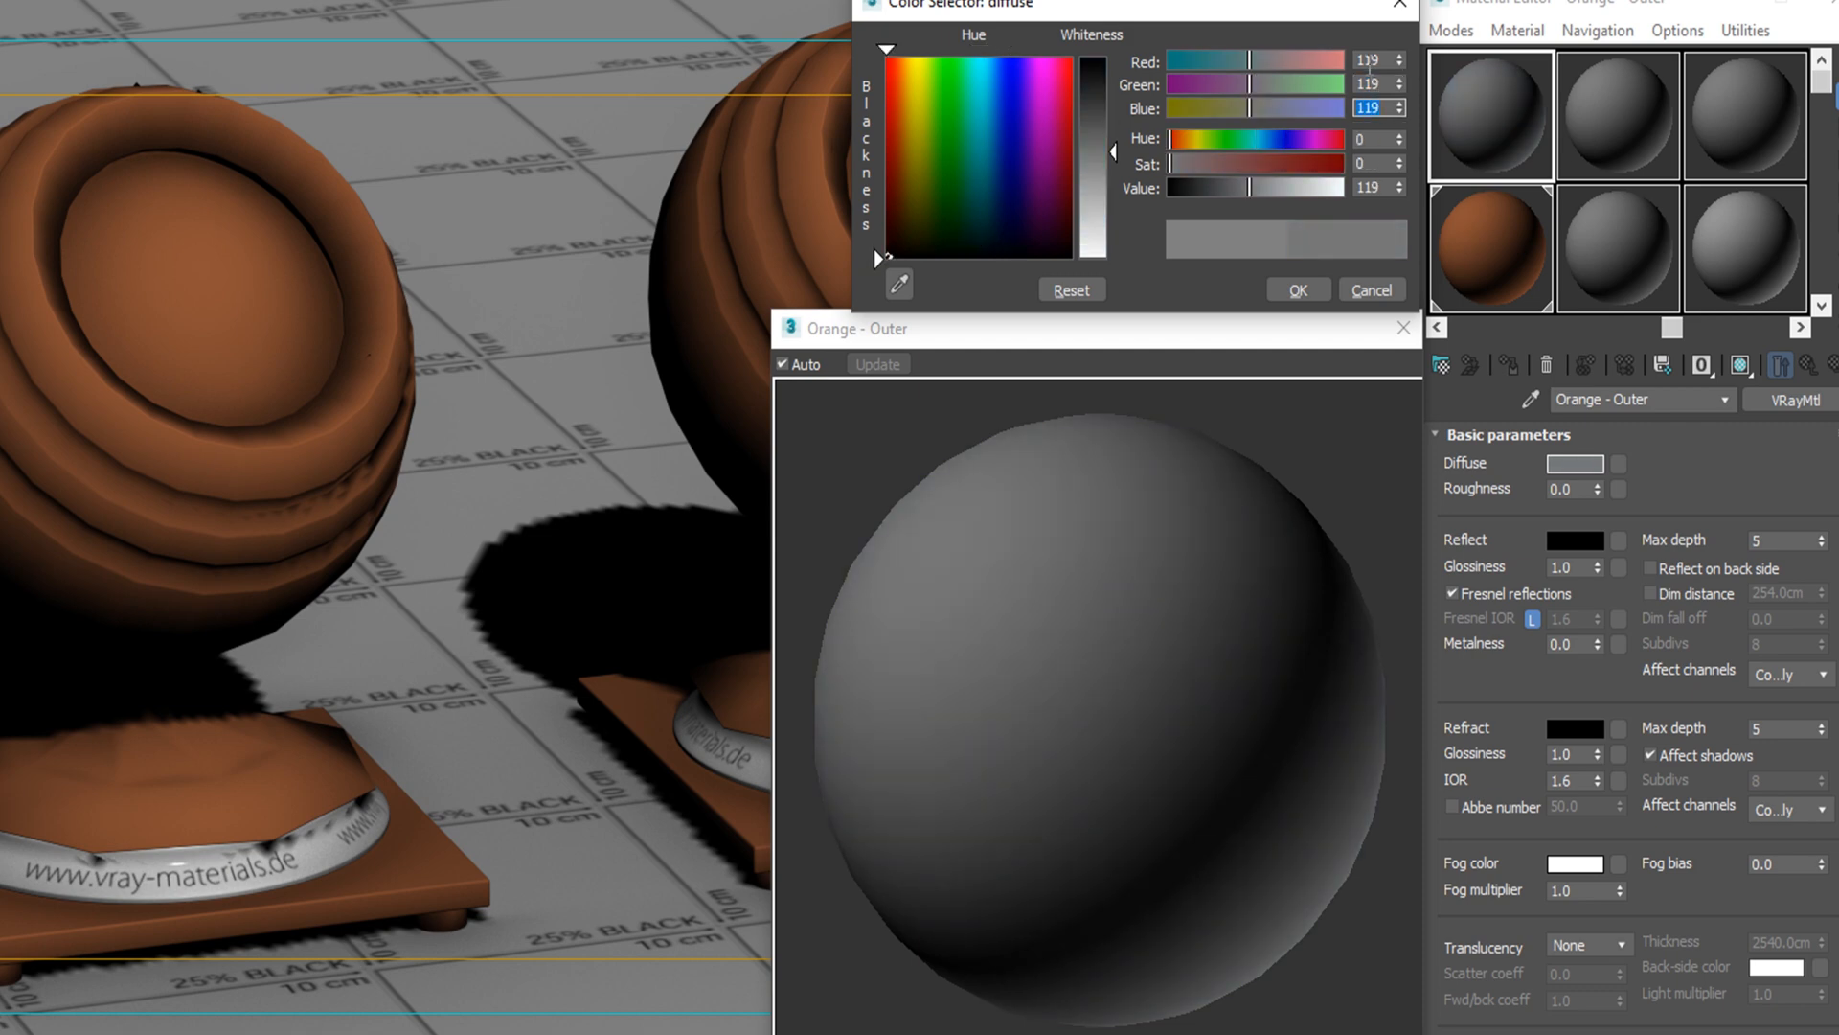
pyautogui.click(1298, 290)
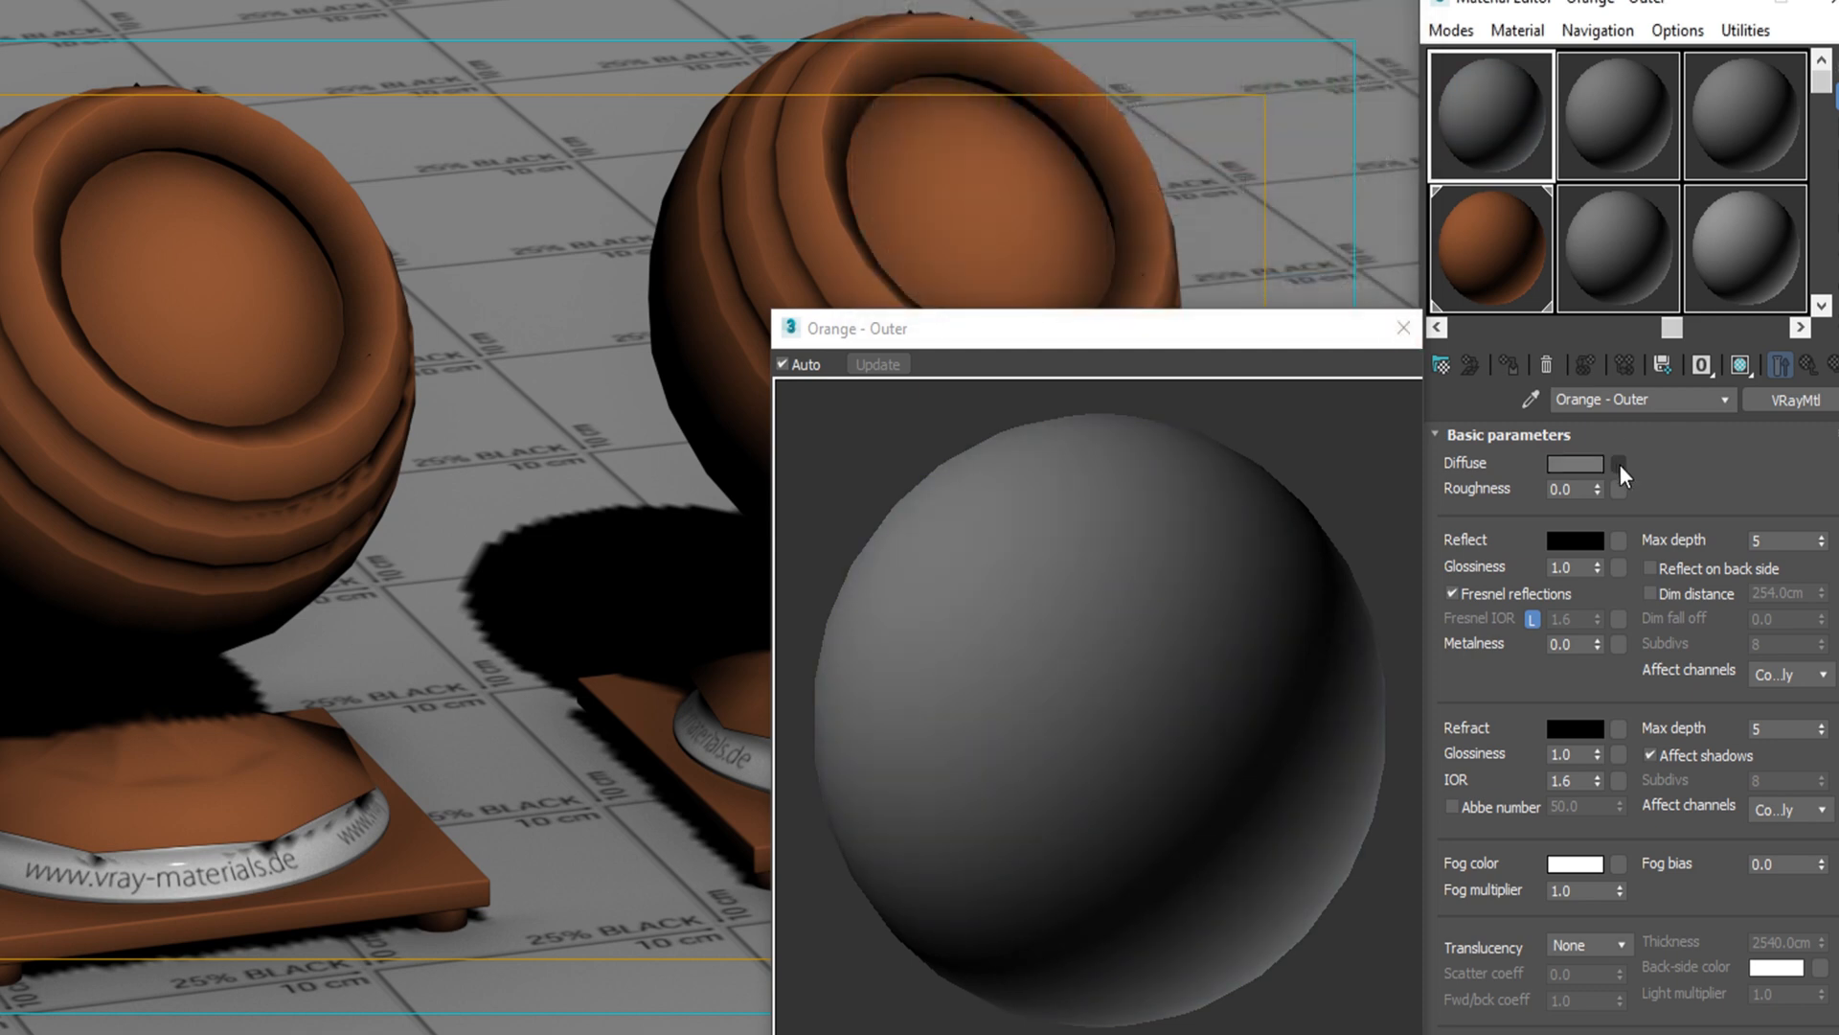
# Step: Assign a Falloff map to the material's diffuse channel
pyautogui.click(1619, 463)
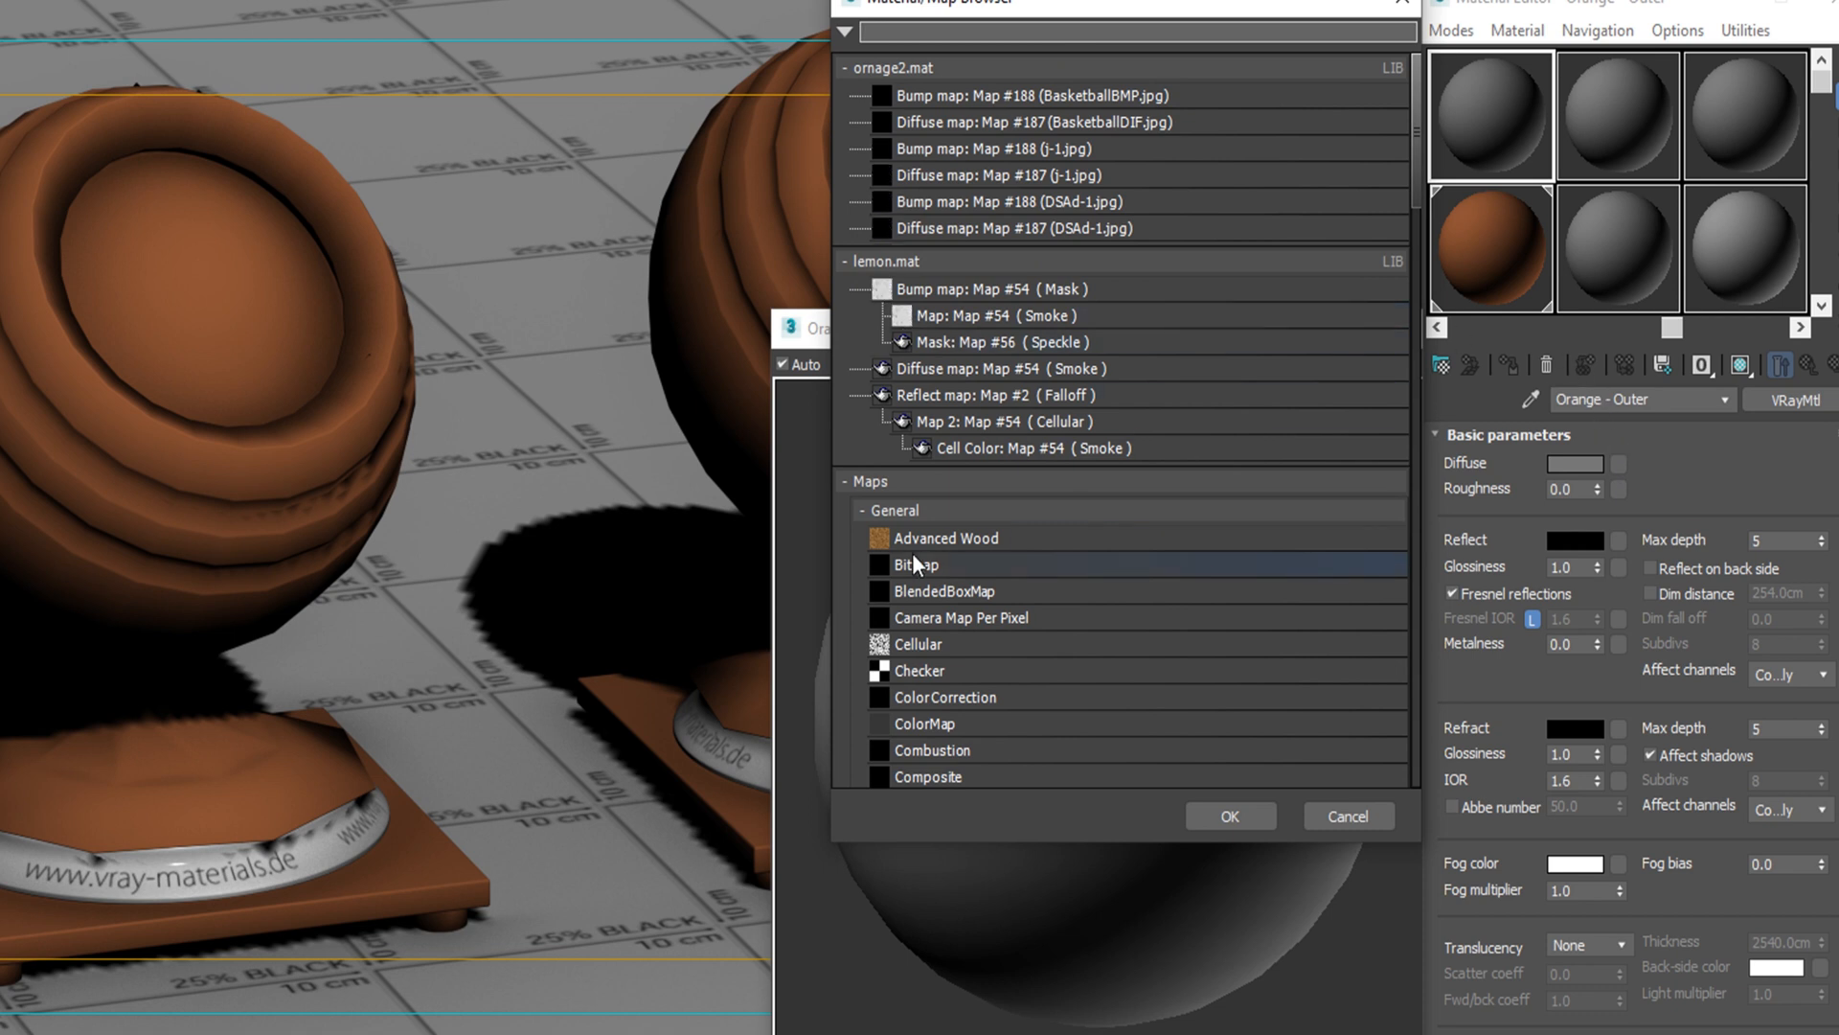
pyautogui.scroll(-5, 933, 555)
pyautogui.scroll(-1, 1015, 399)
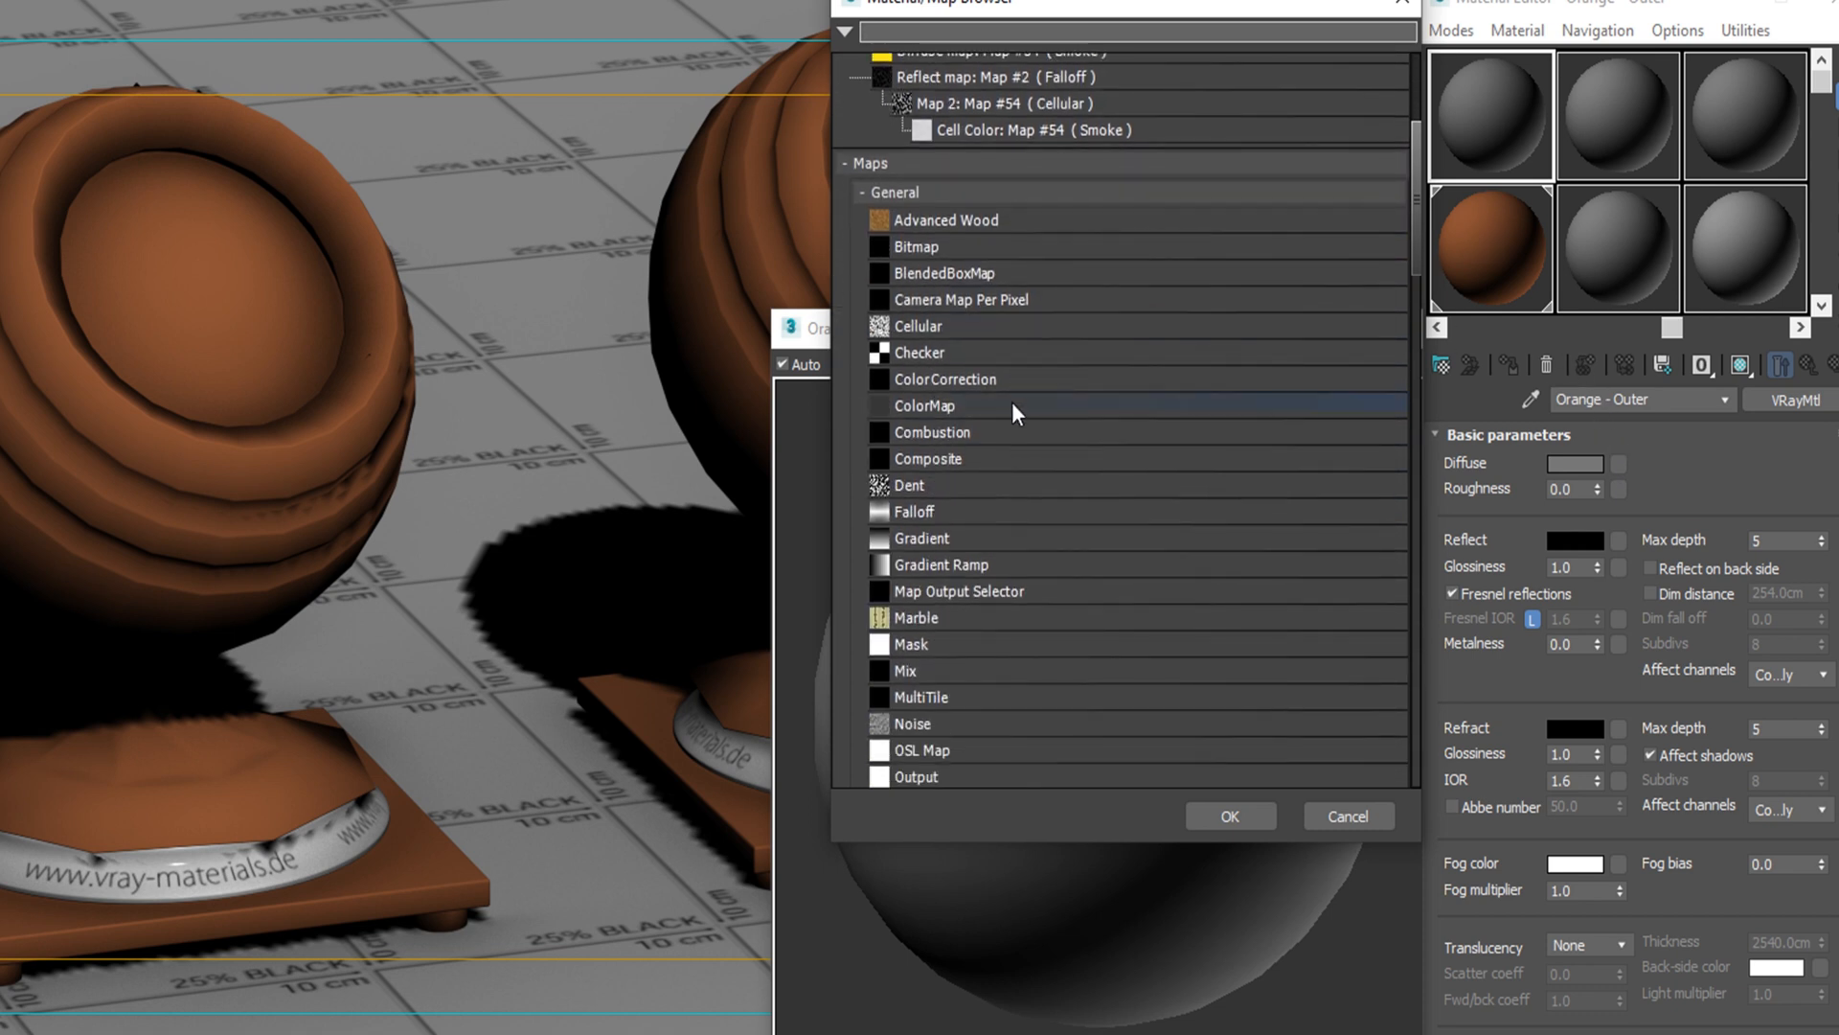
pyautogui.doubleClick(917, 509)
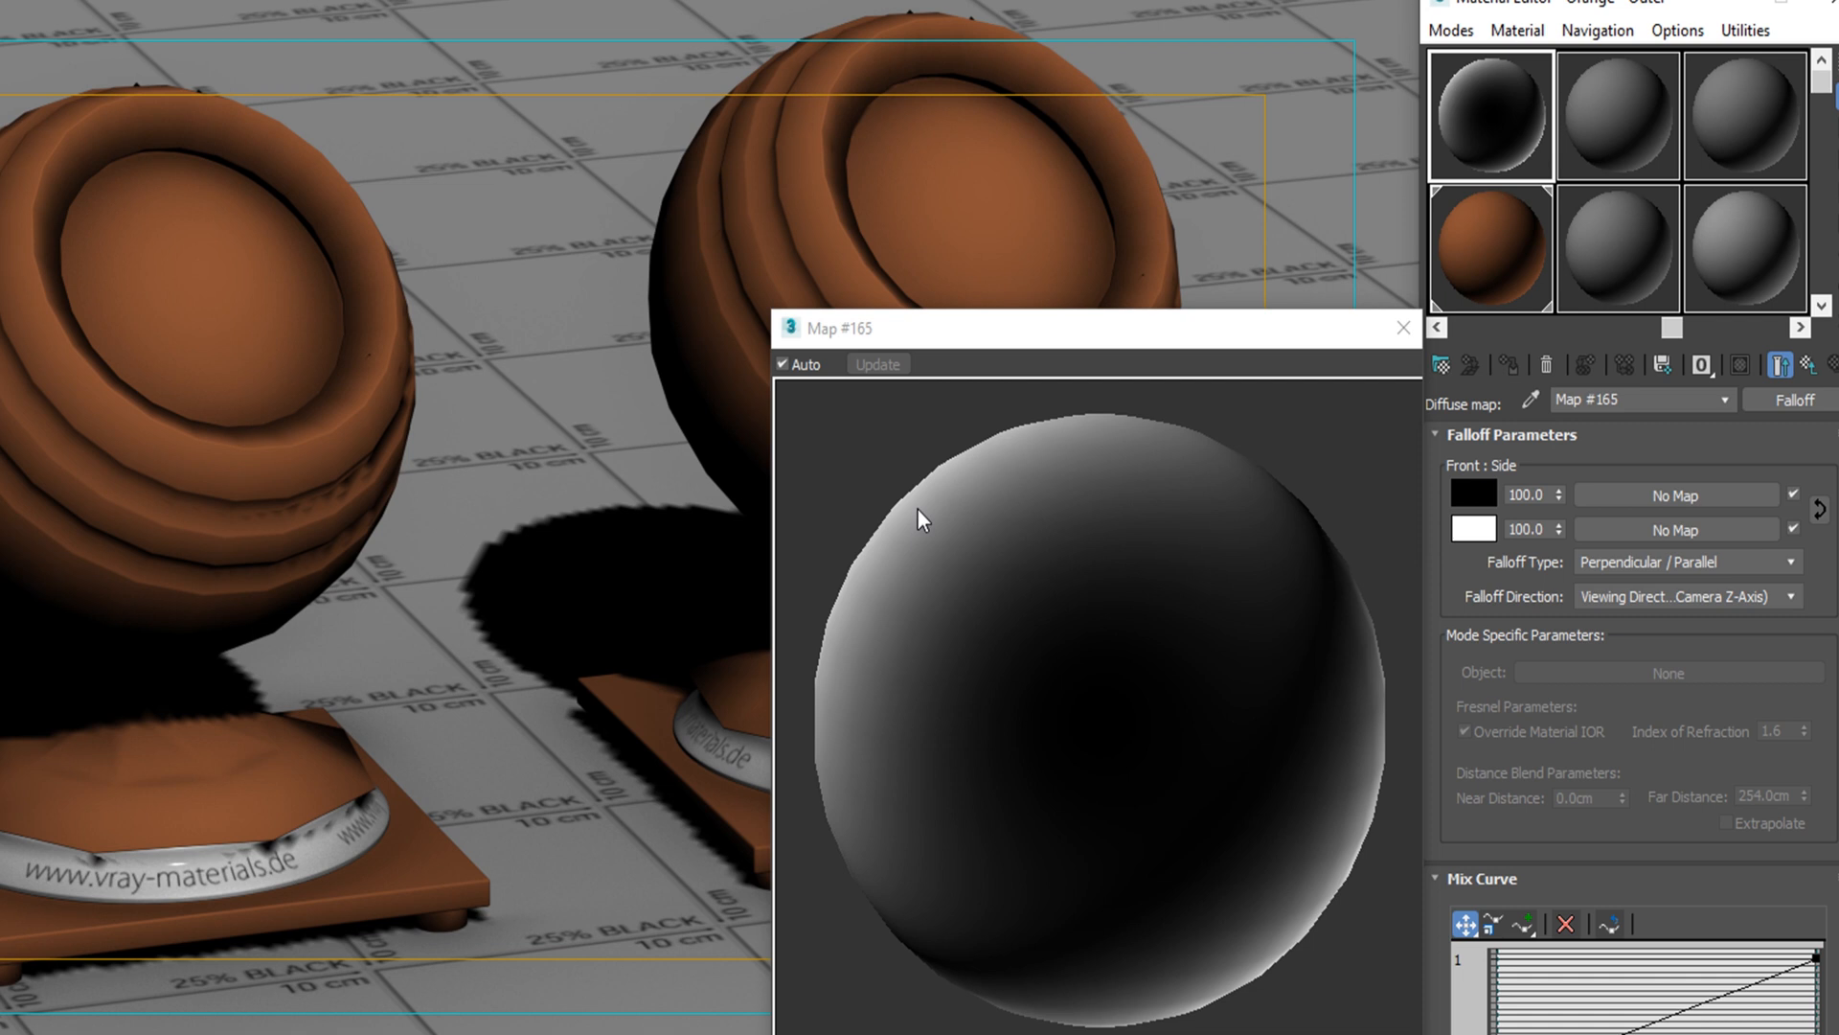
# Step: Set the front color of the diffuse Falloff map to orange with red 253 and green 108
pyautogui.click(1480, 500)
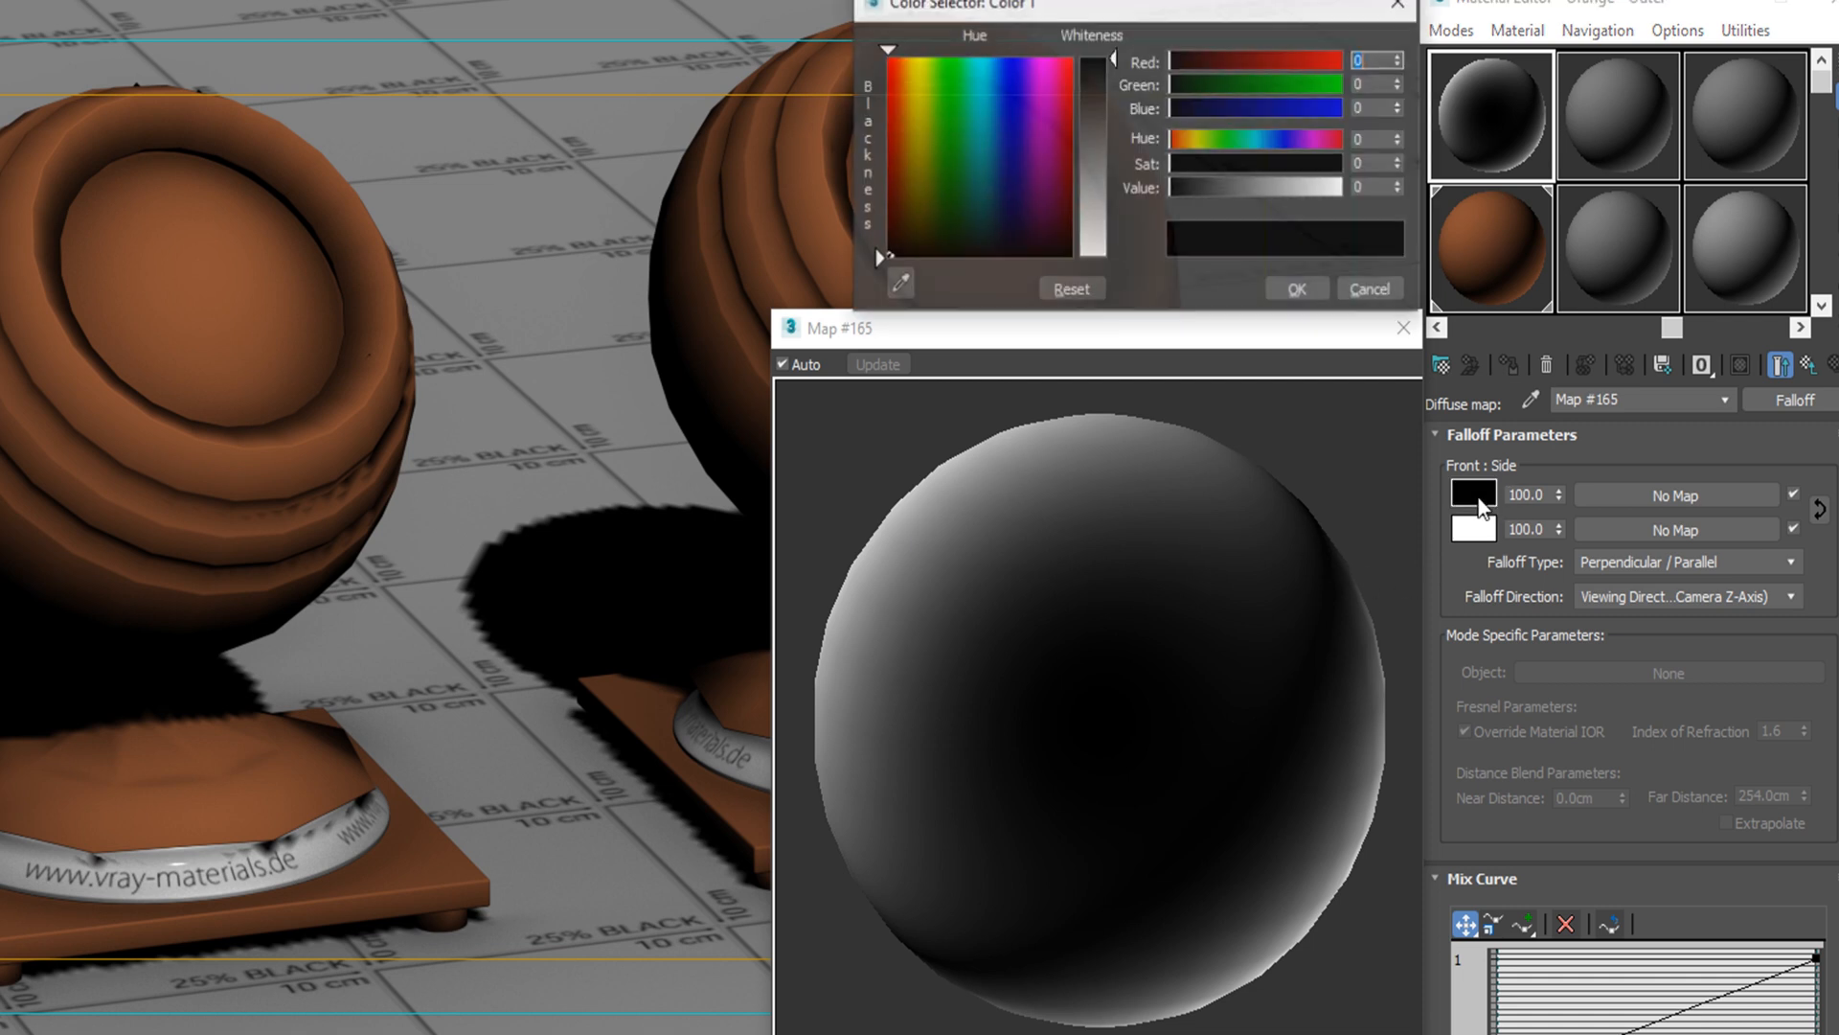
pyautogui.write('25')
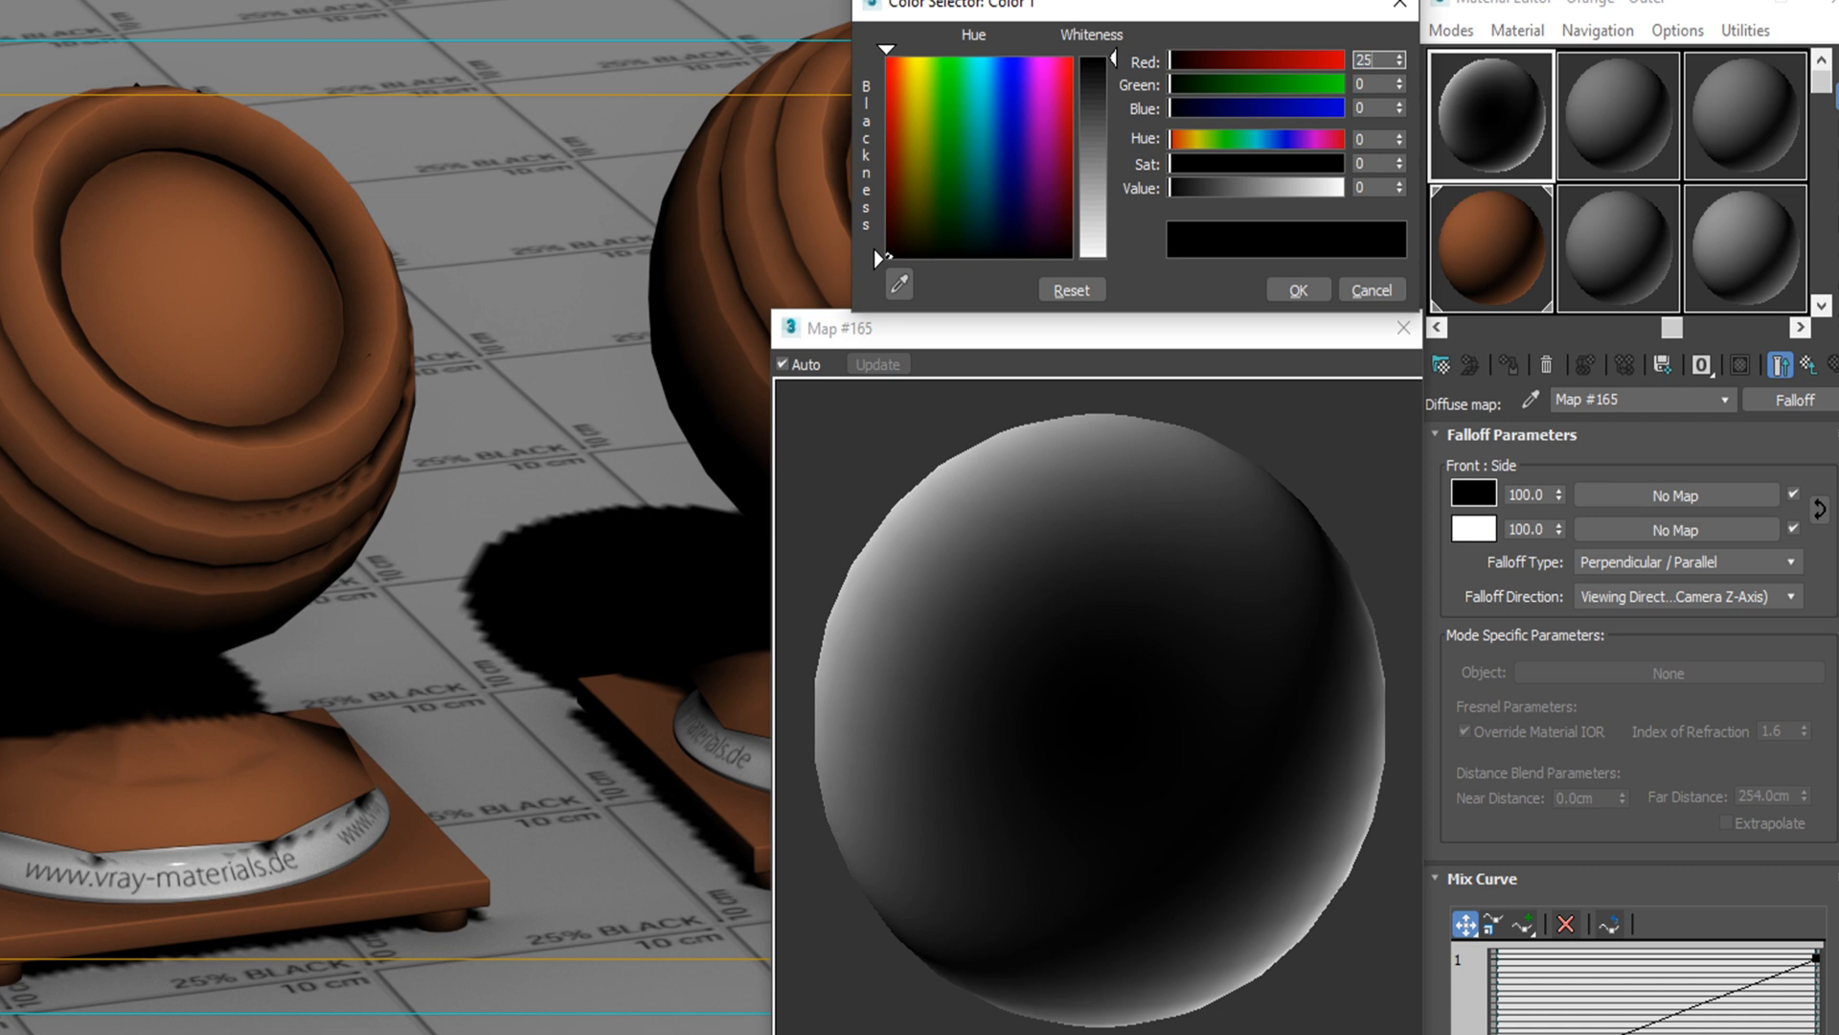
pyautogui.write('3')
pyautogui.press('Tab')
pyautogui.write('108')
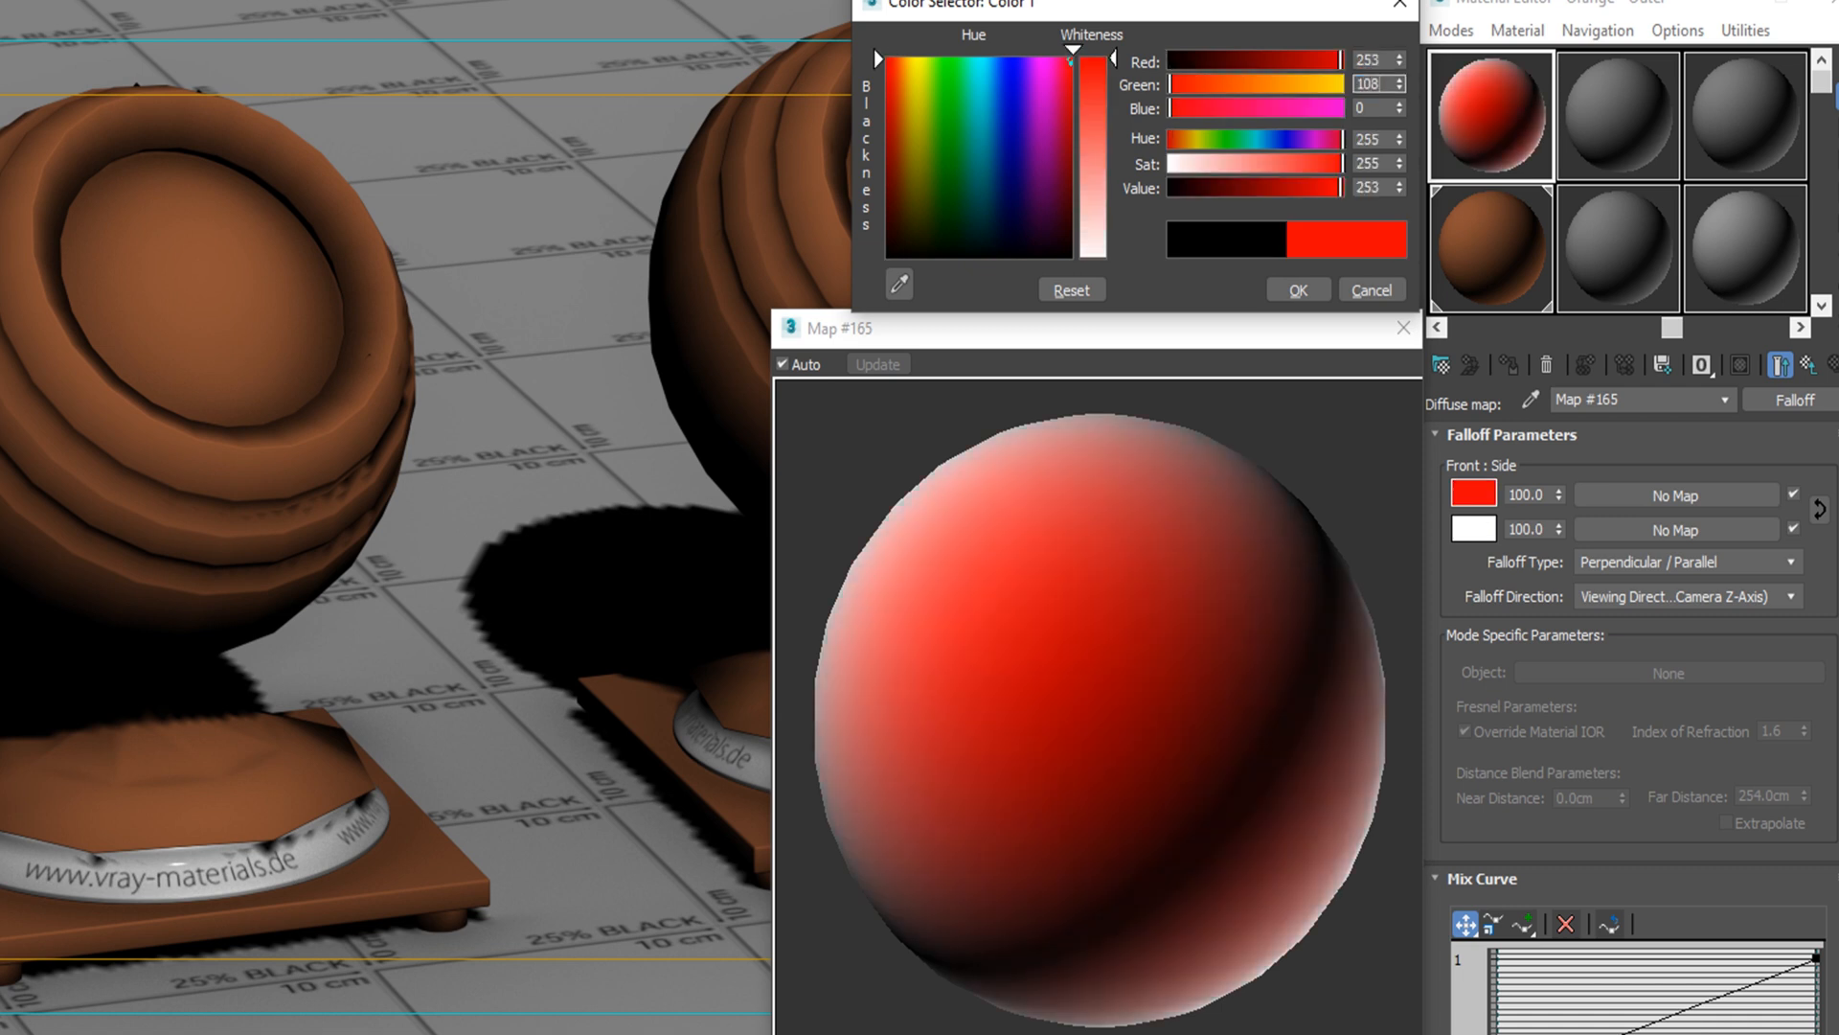
pyautogui.press('Tab')
pyautogui.press('Tab')
pyautogui.click(1318, 288)
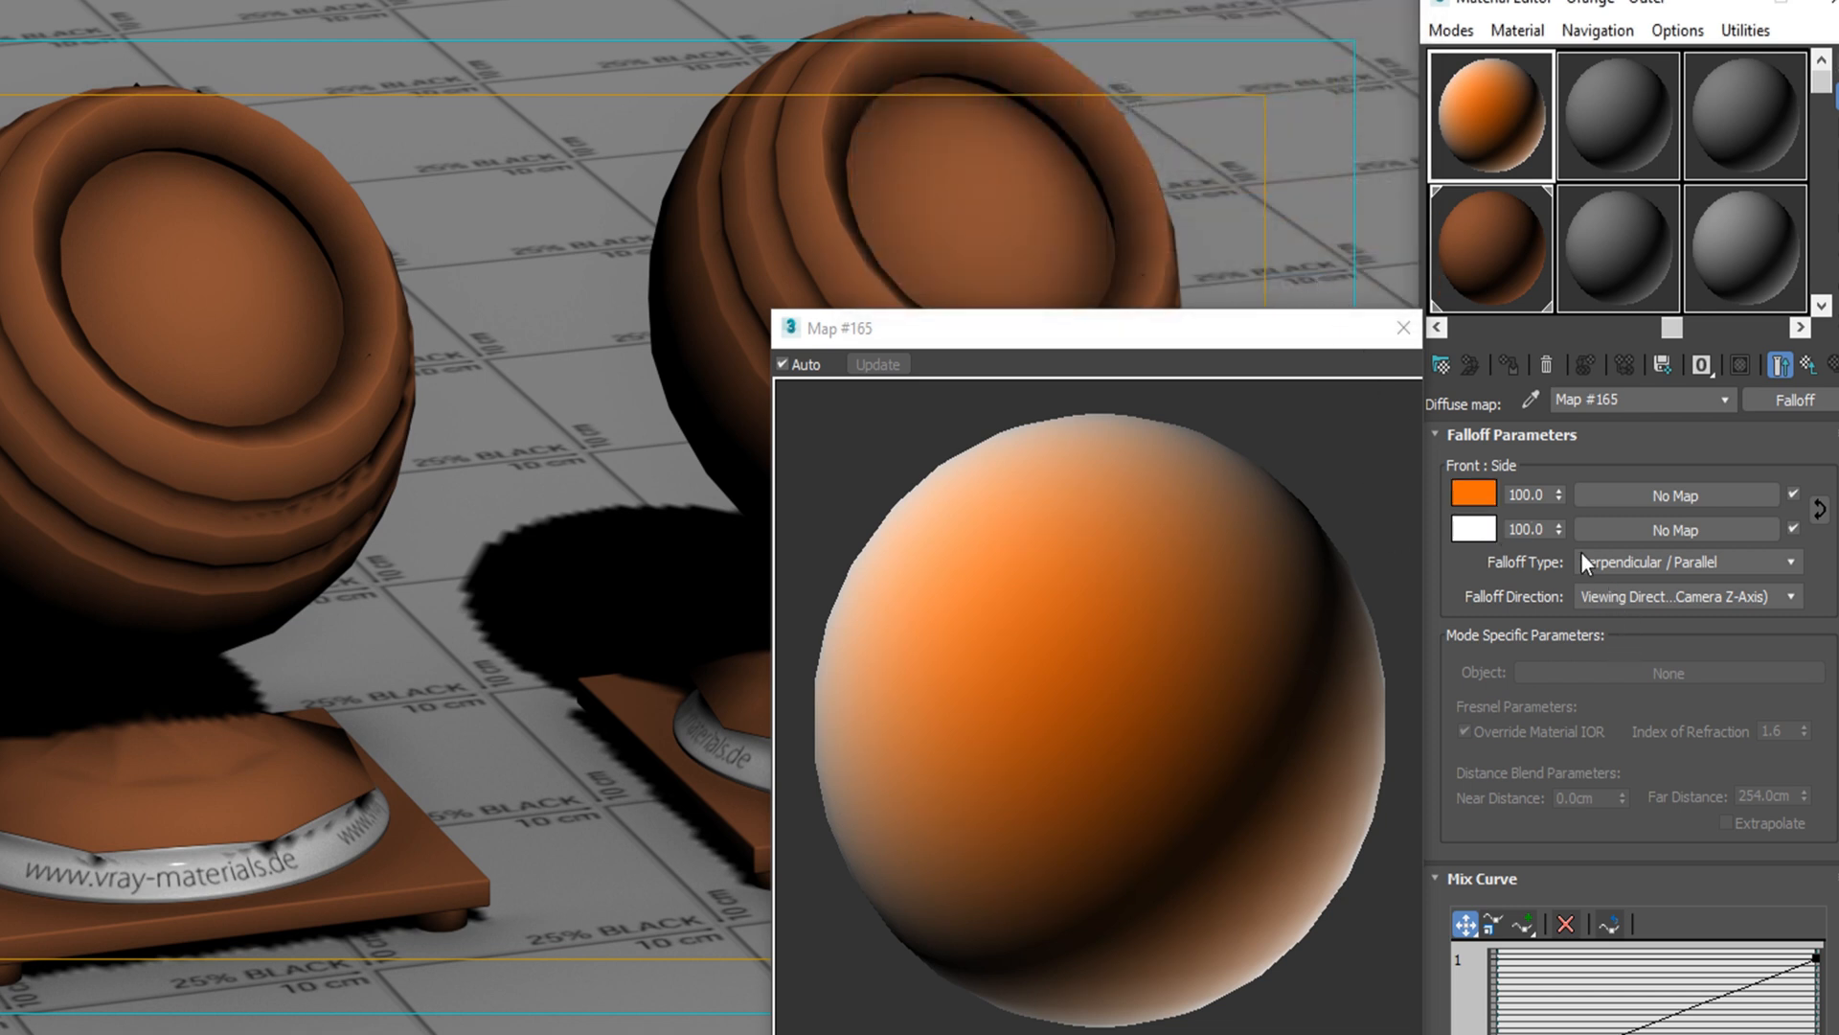
# Step: Set the side color of the diffuse Falloff map to orange with green 96 and blue 9
pyautogui.click(1485, 529)
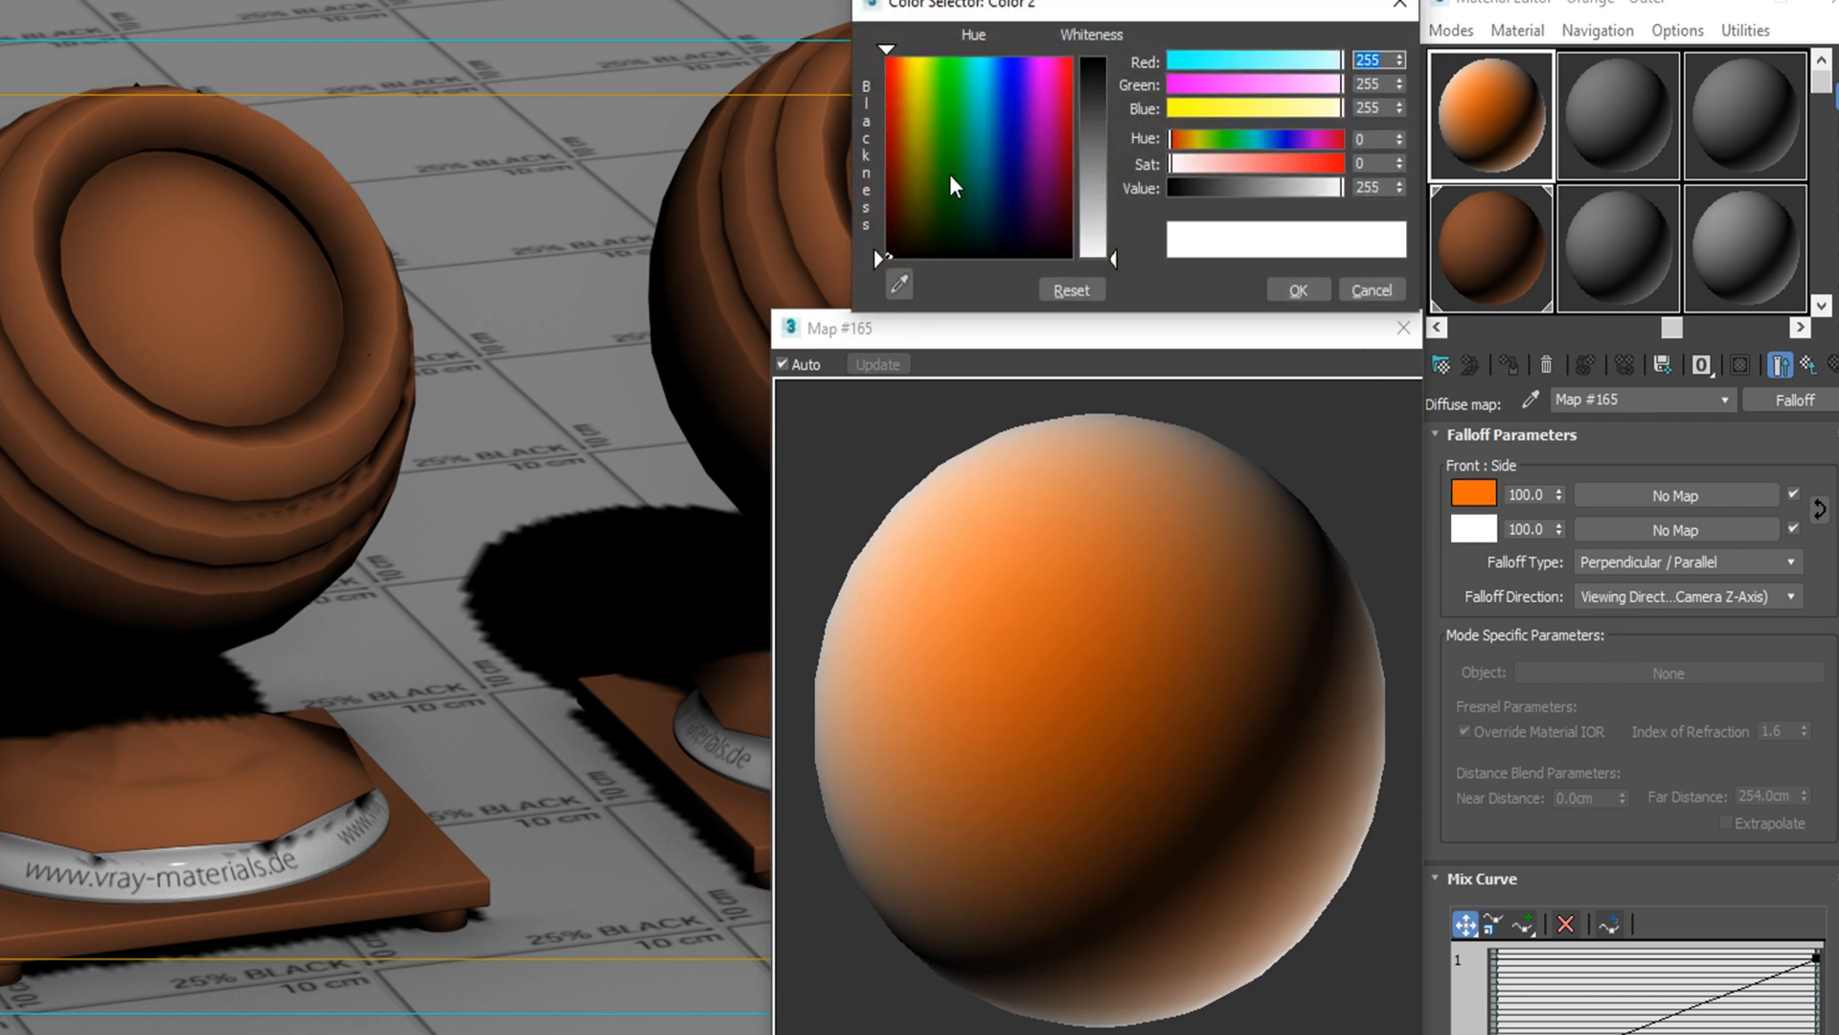
pyautogui.doubleClick(1376, 84)
pyautogui.write('96')
pyautogui.press('Tab')
pyautogui.write('9')
pyautogui.press('Return')
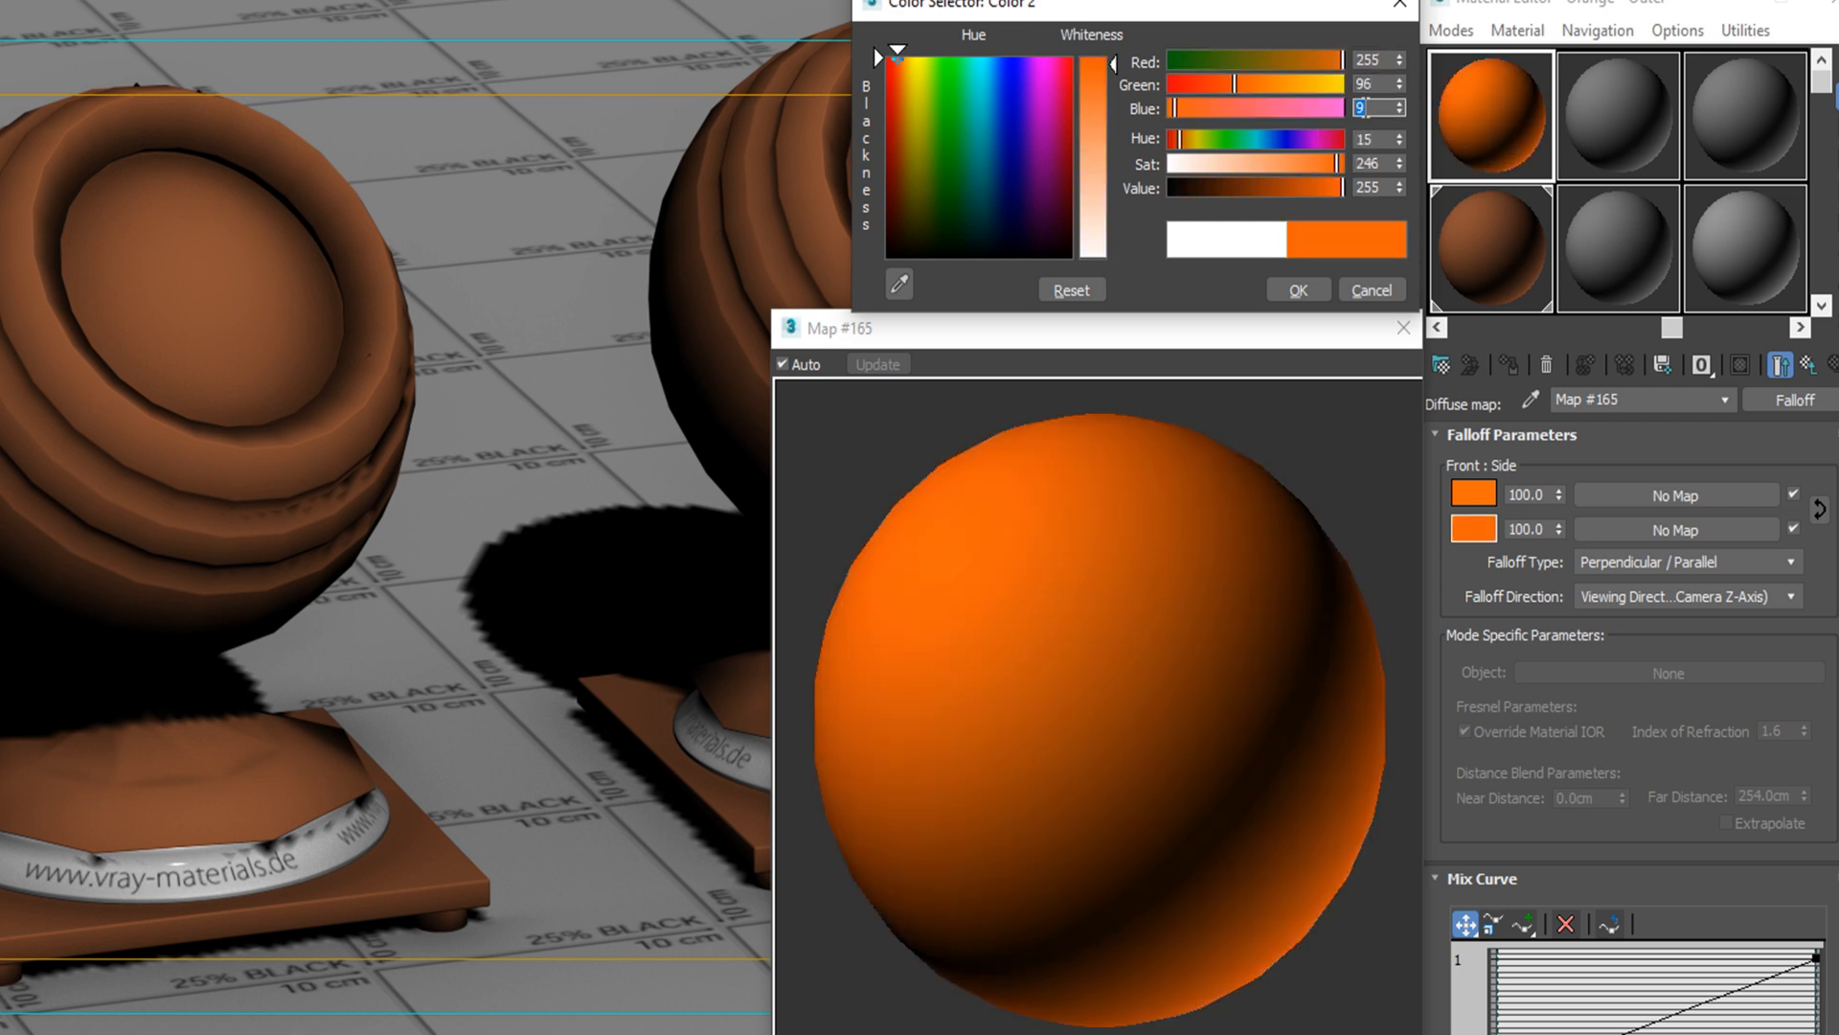
pyautogui.click(1299, 290)
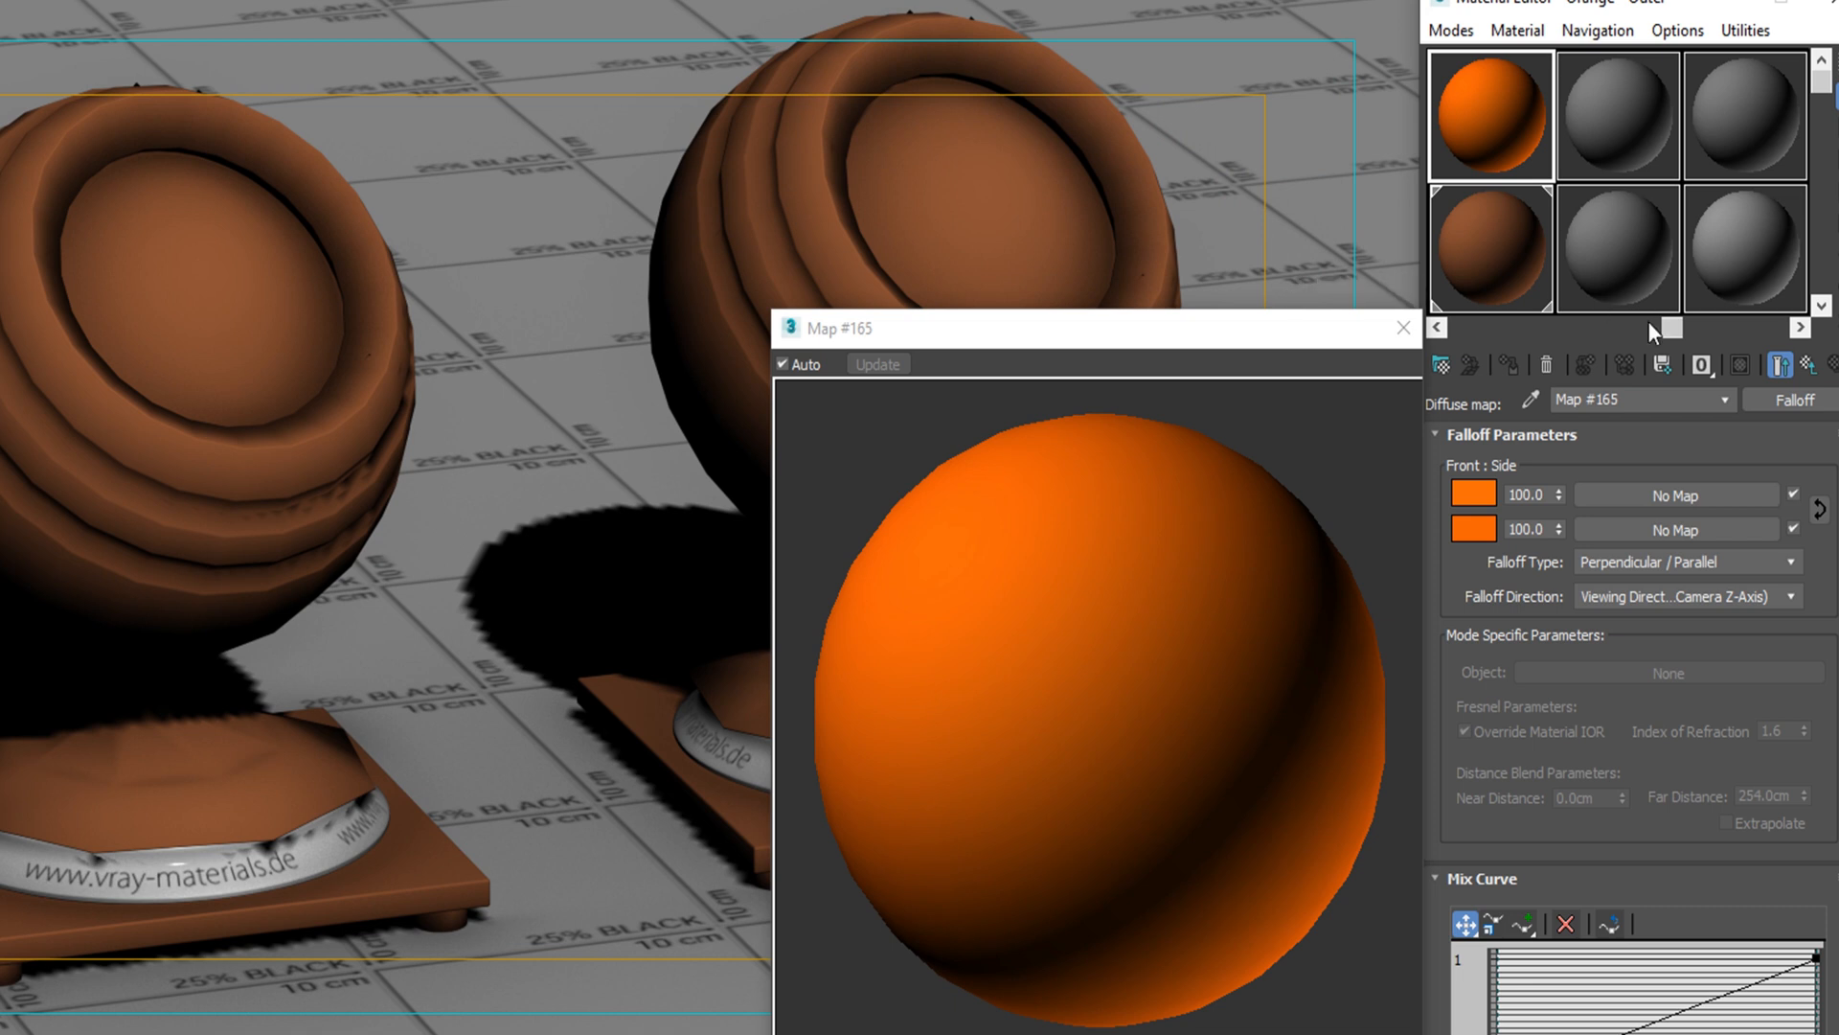
# Step: Change the diffuse map's falloff type to Fresnel and return to the parent material
pyautogui.click(1666, 569)
pyautogui.click(1611, 620)
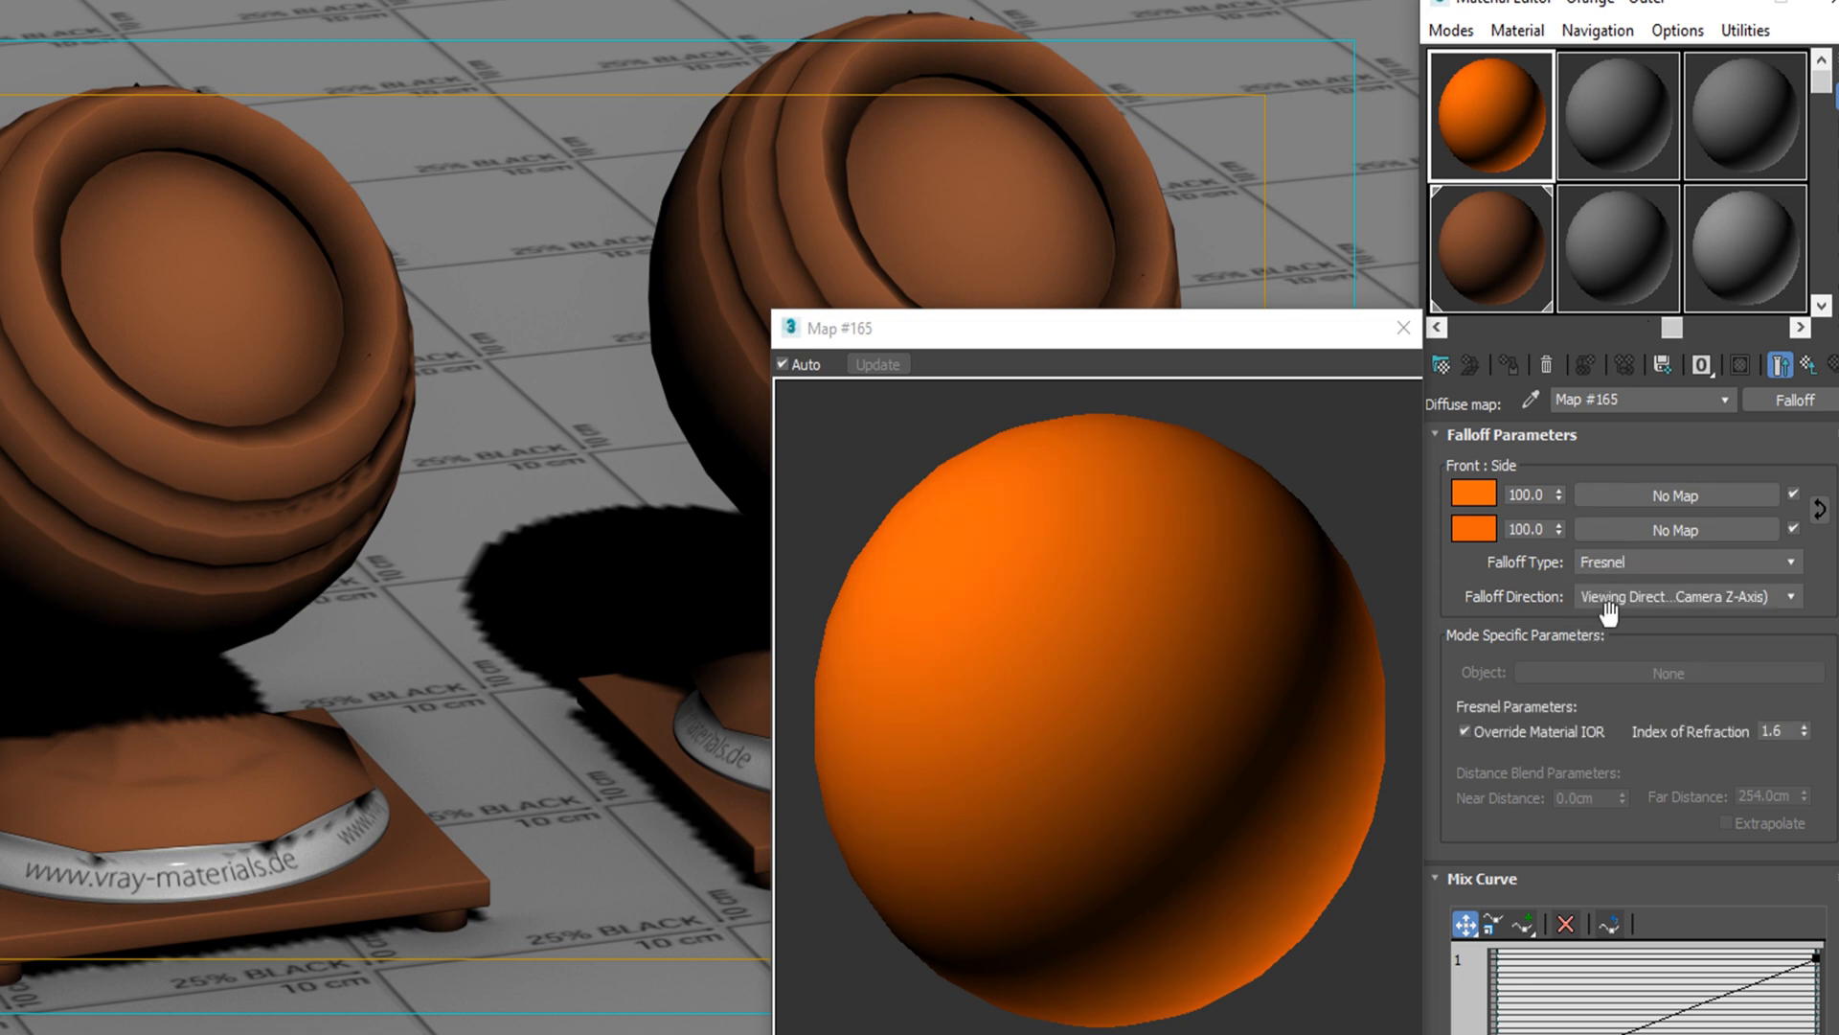
pyautogui.click(1809, 366)
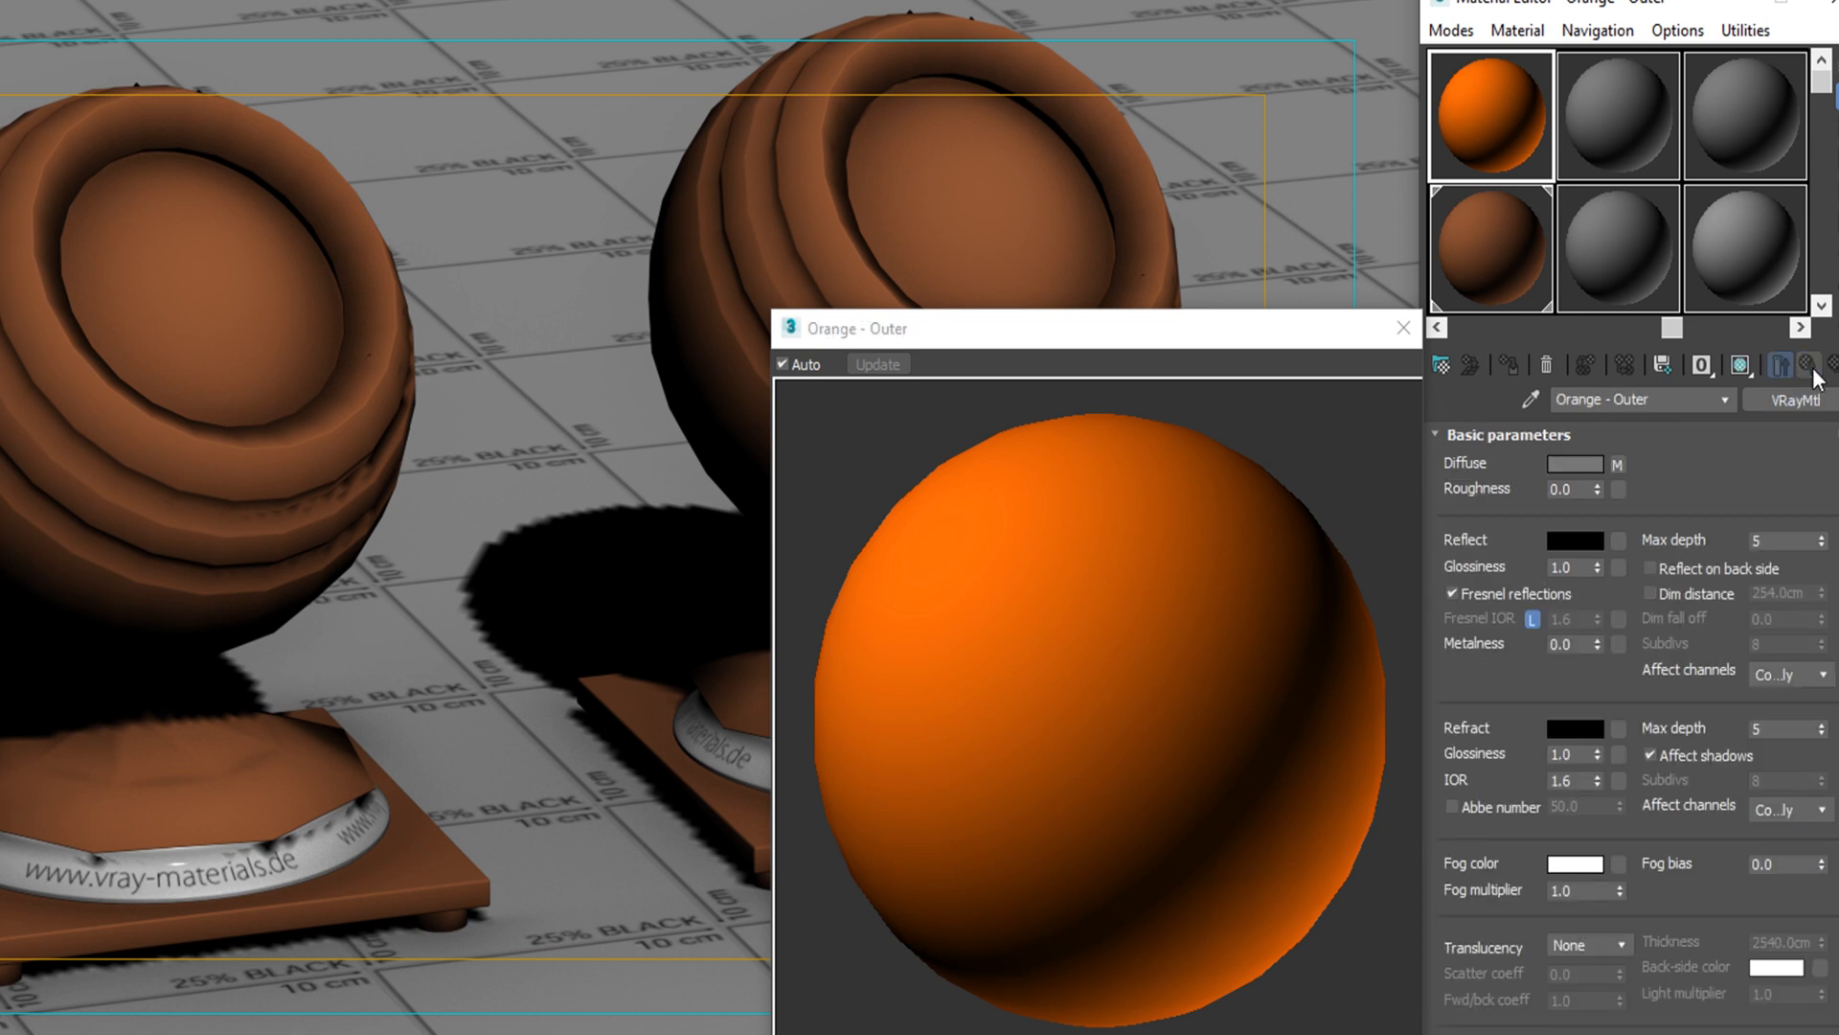
# Step: Set the material's reflect color to RGB 34, 34, 34
pyautogui.click(1559, 542)
pyautogui.write('34')
pyautogui.press('Tab')
pyautogui.write('34')
pyautogui.press('Tab')
pyautogui.write('34')
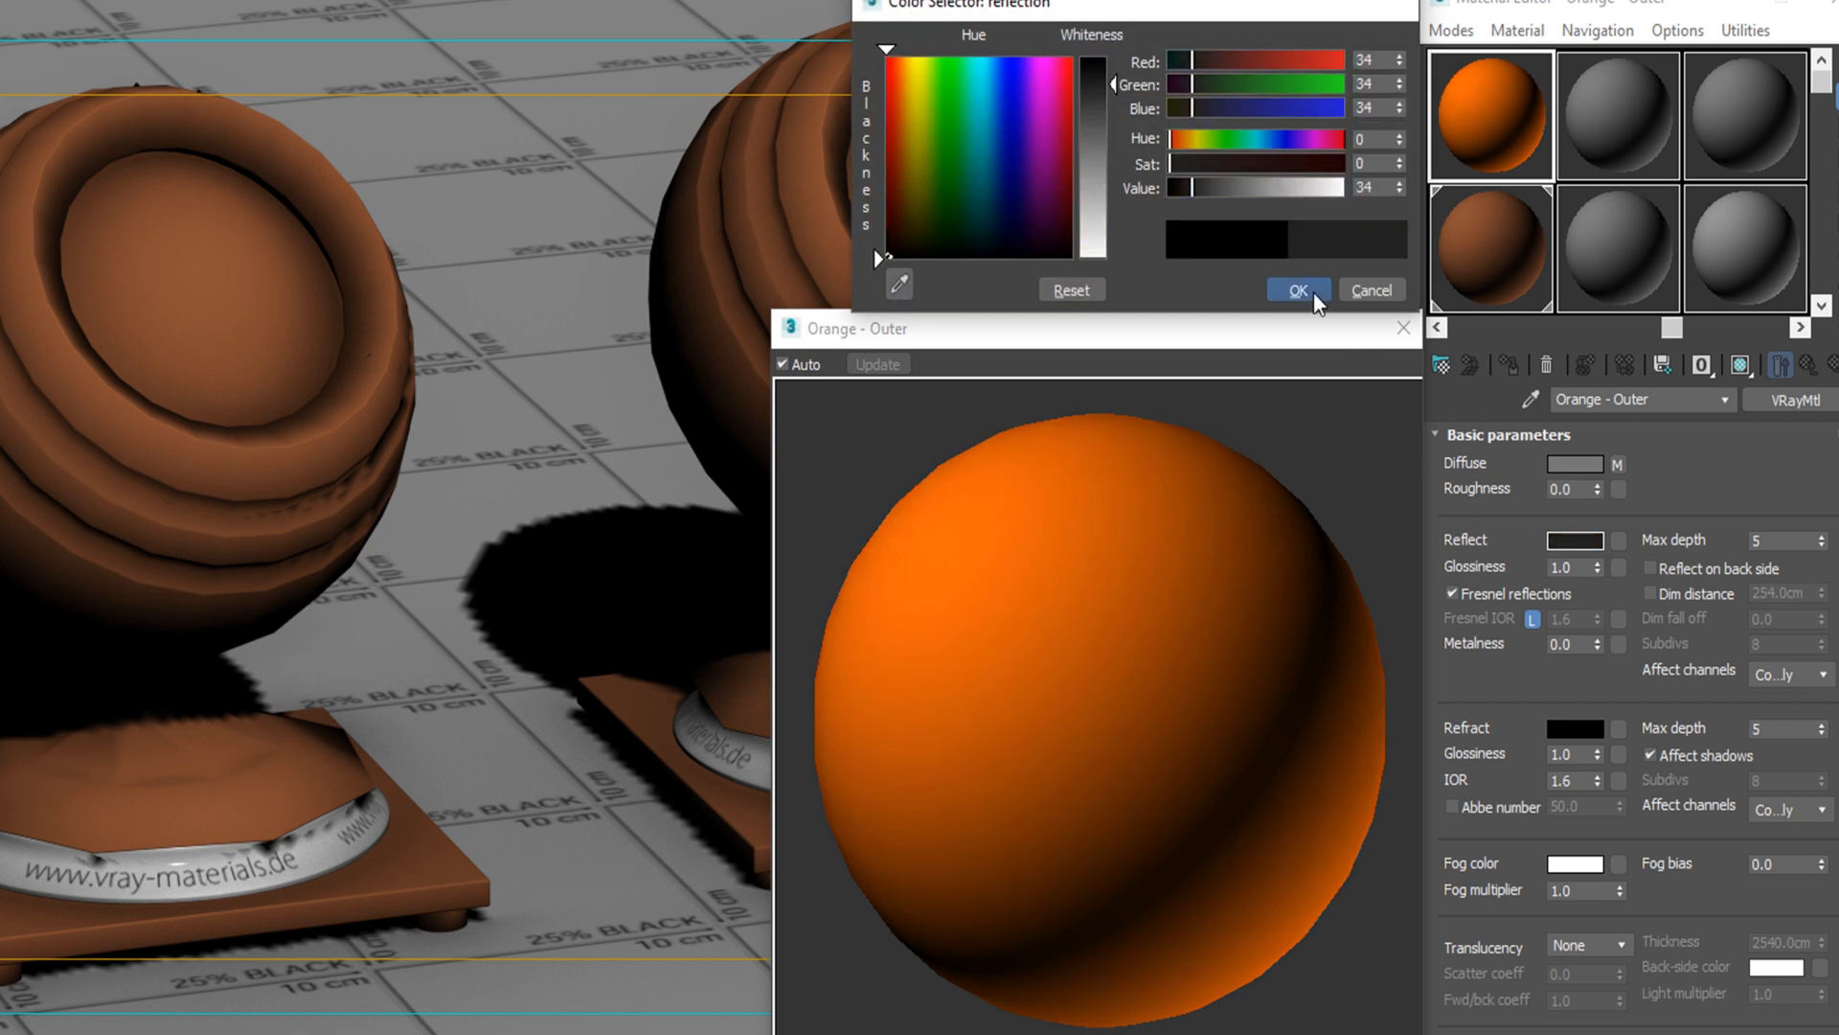
pyautogui.click(1298, 290)
# Step: Assign the Orange - Outer material to the left shader ball and display it shaded in the viewport
pyautogui.click(228, 307)
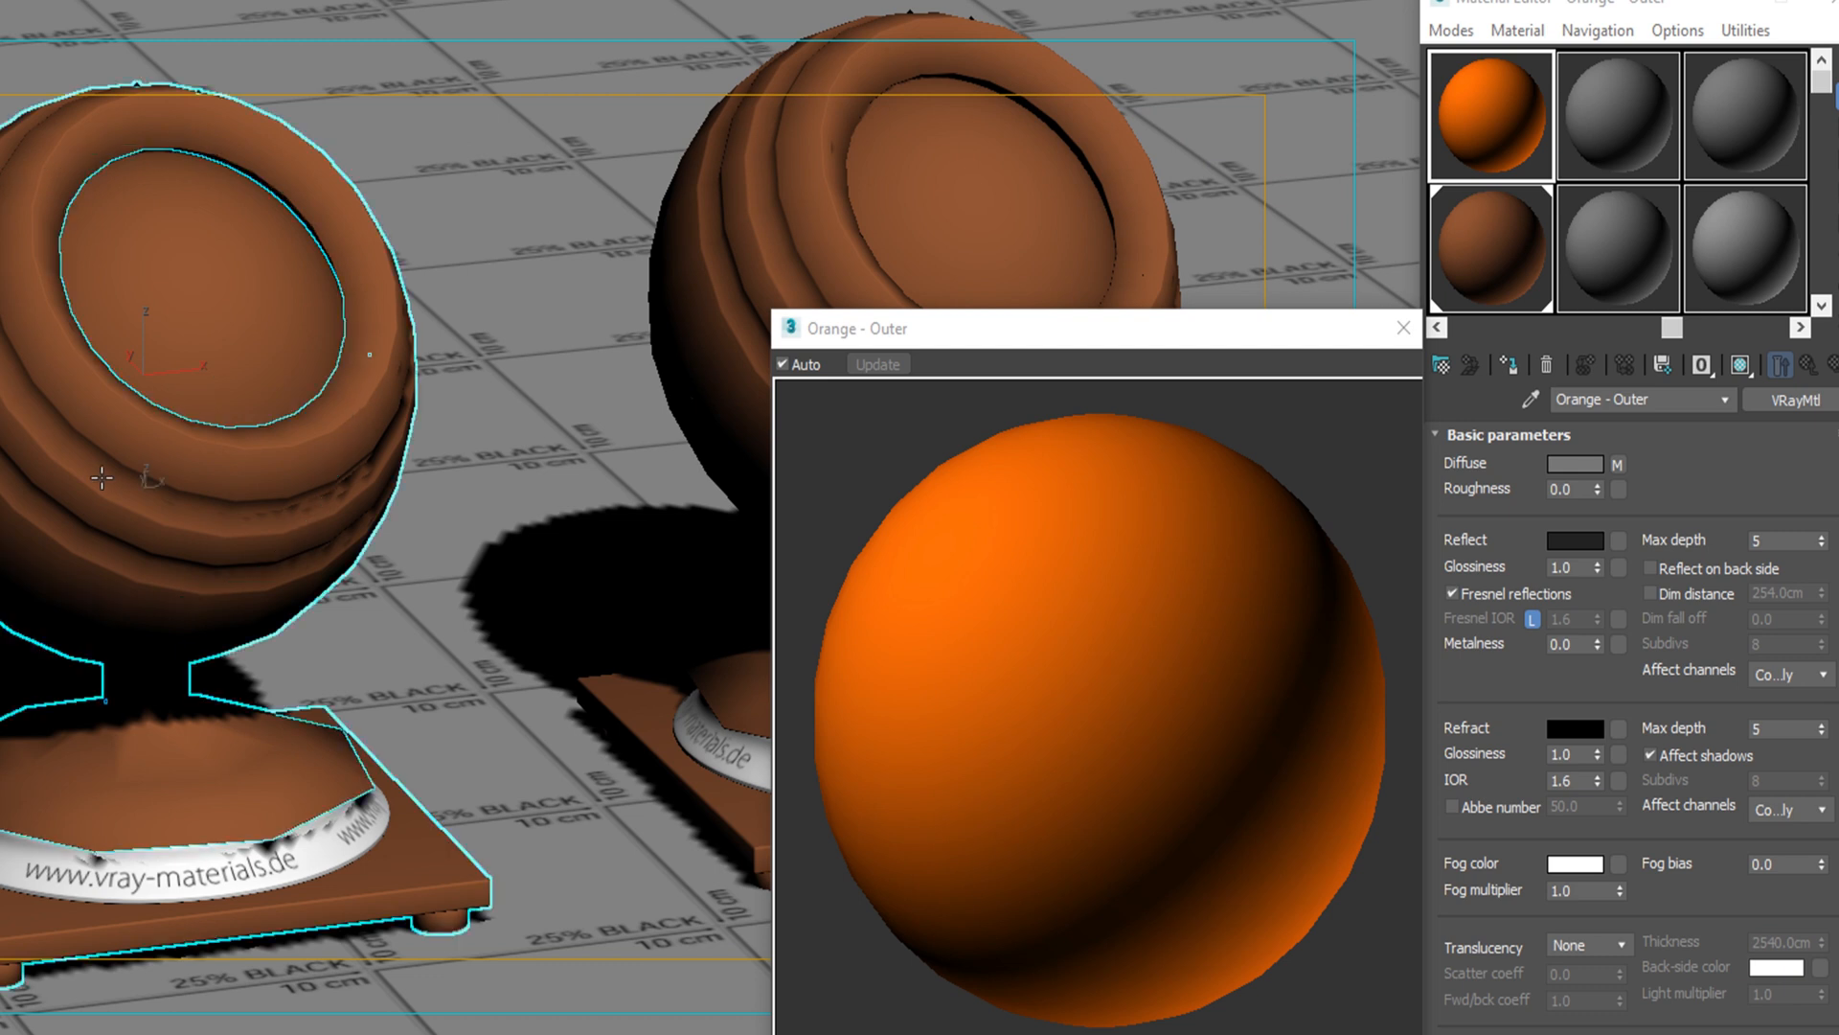
pyautogui.click(1512, 364)
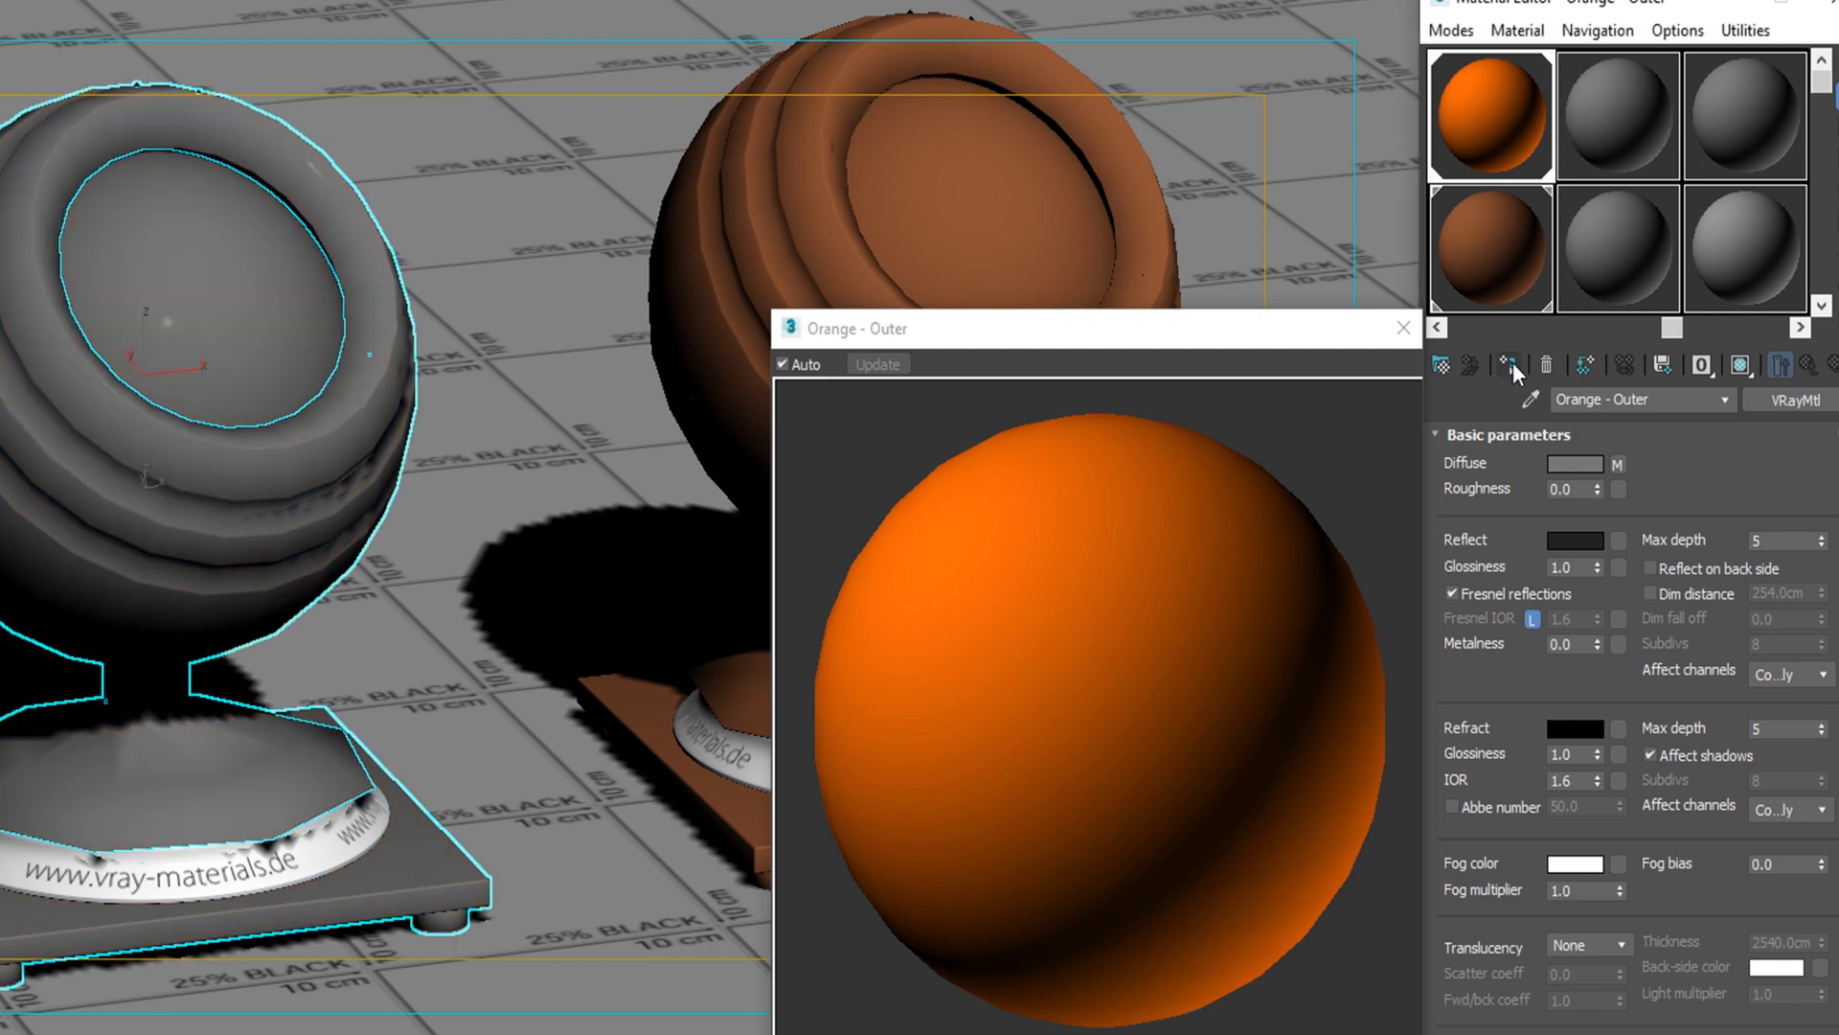
pyautogui.click(1739, 366)
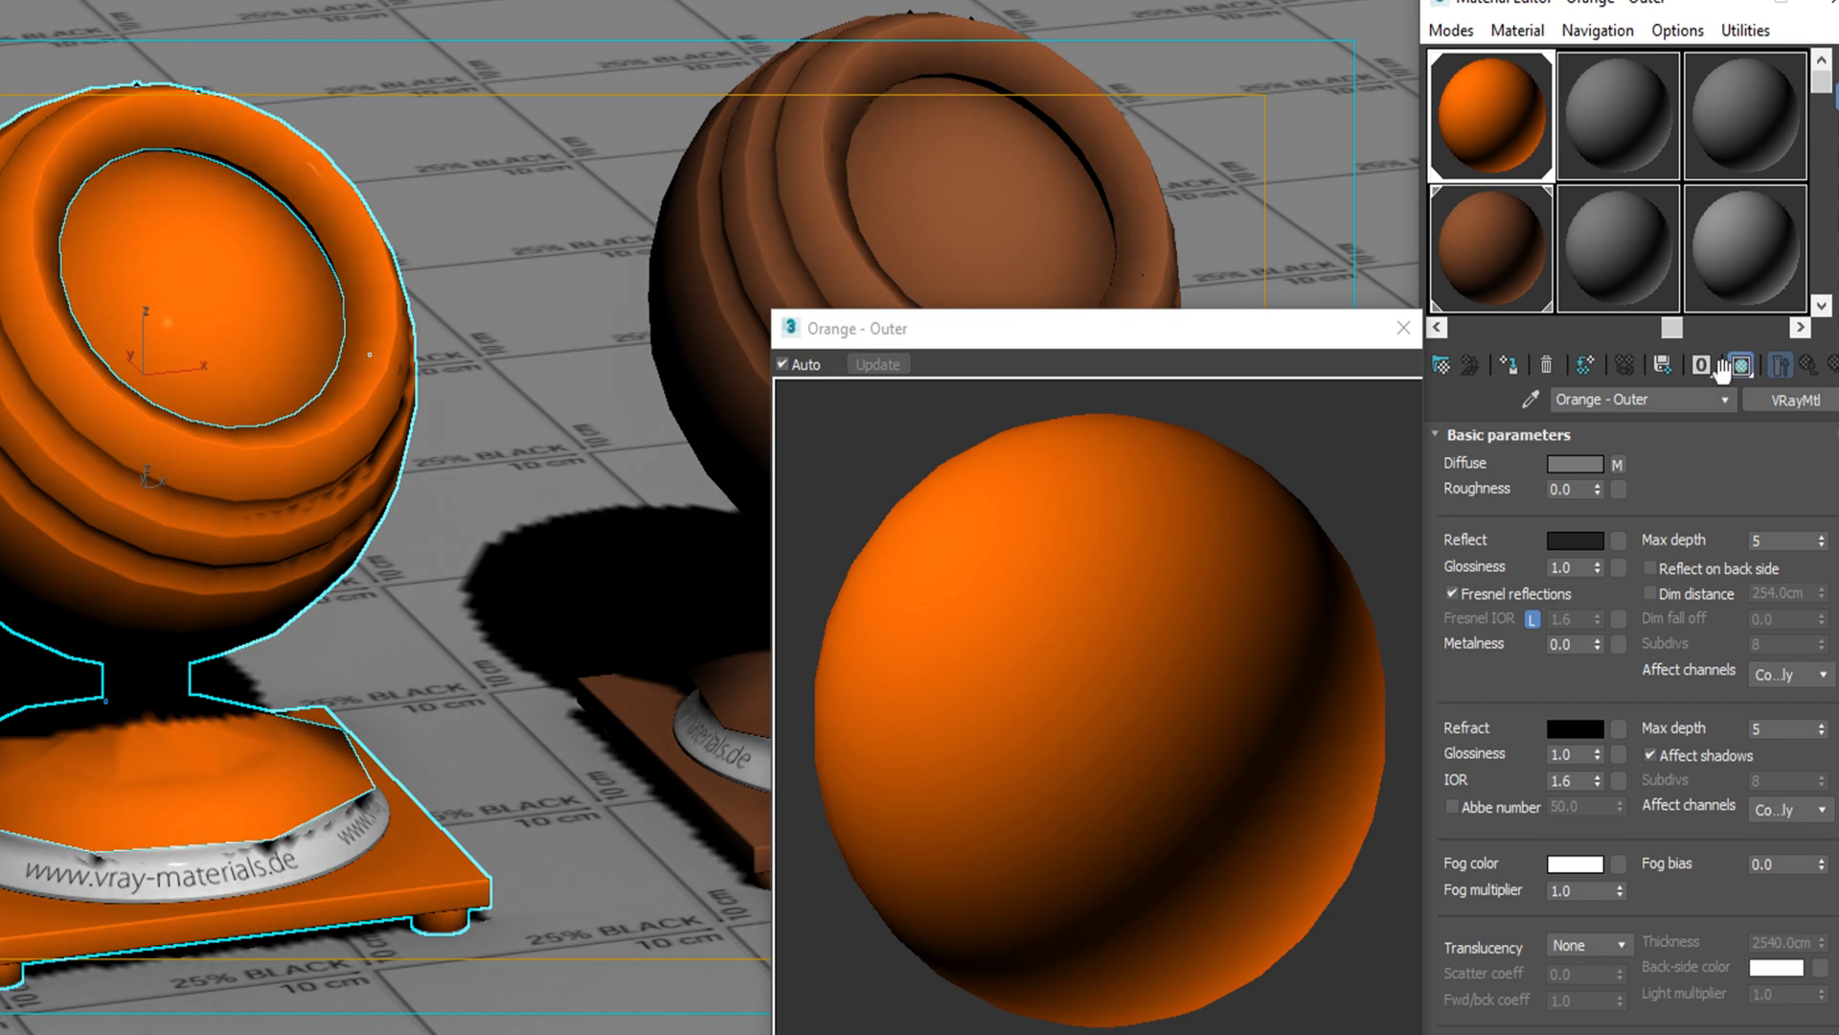
# Step: Add a Falloff map to the reflect channel and set its side color to RGB 230, 230, 230
pyautogui.click(1618, 542)
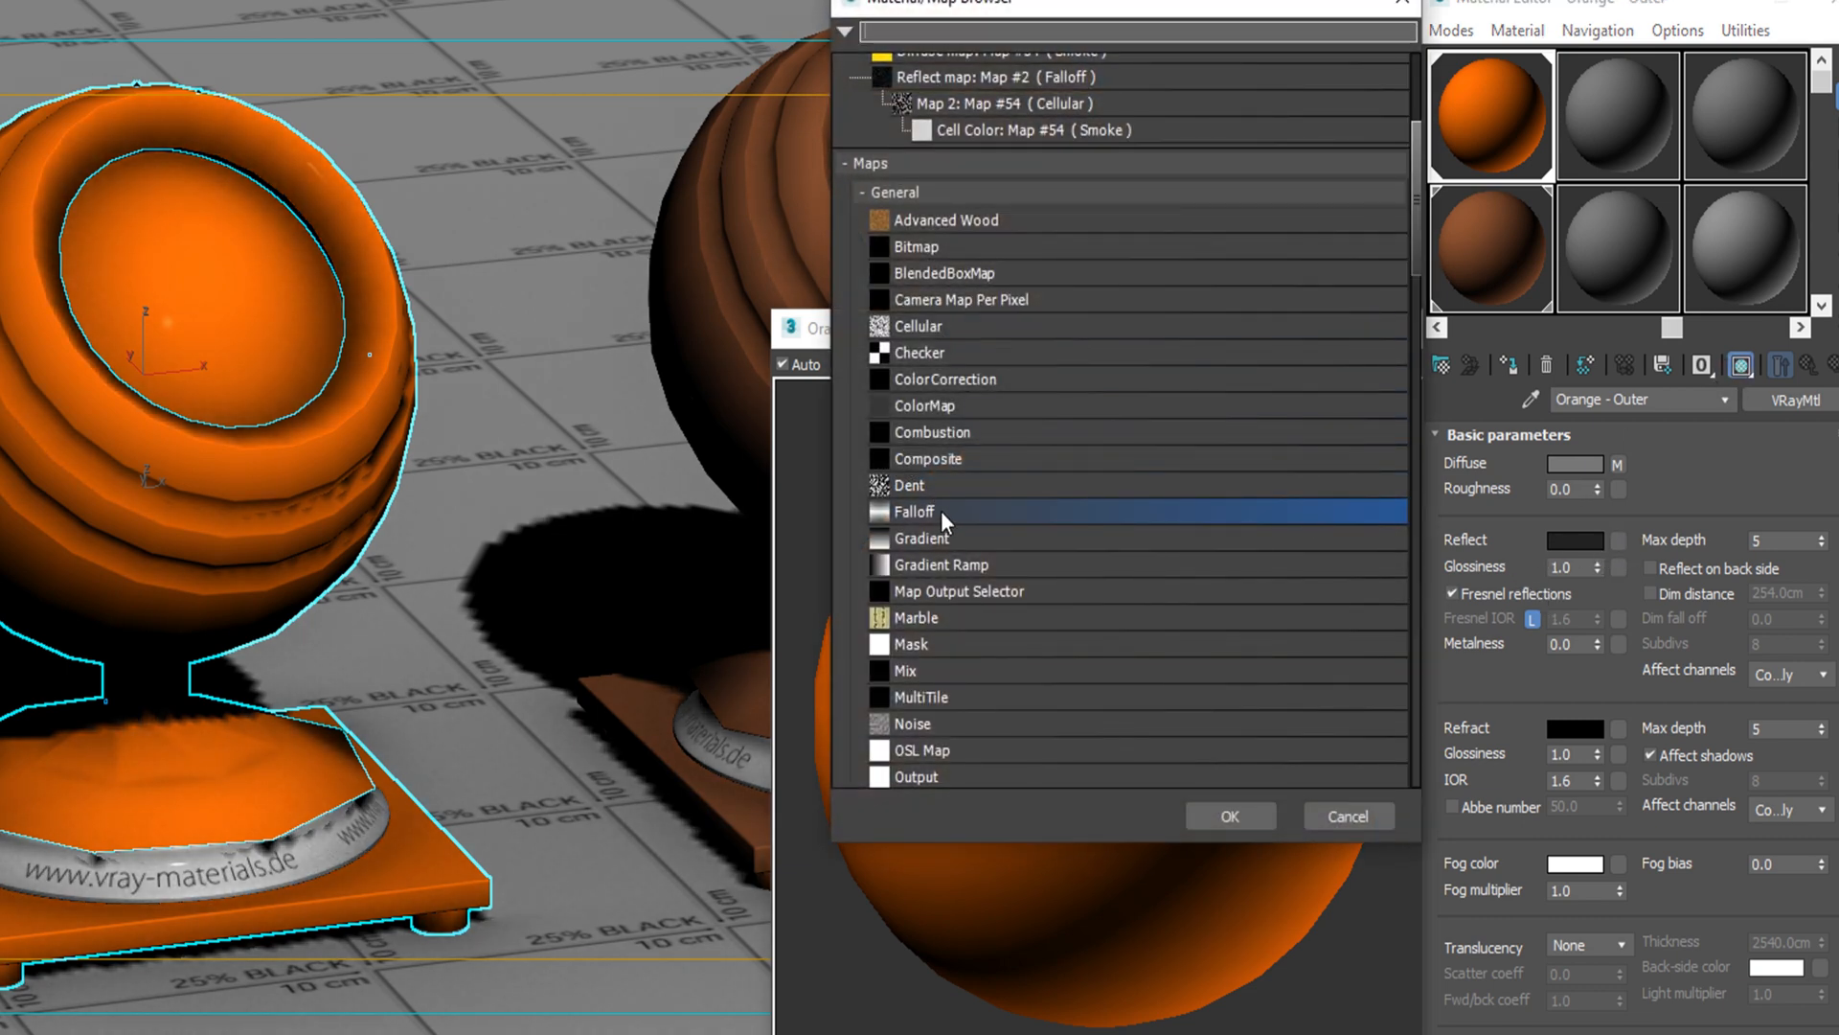
pyautogui.doubleClick(914, 511)
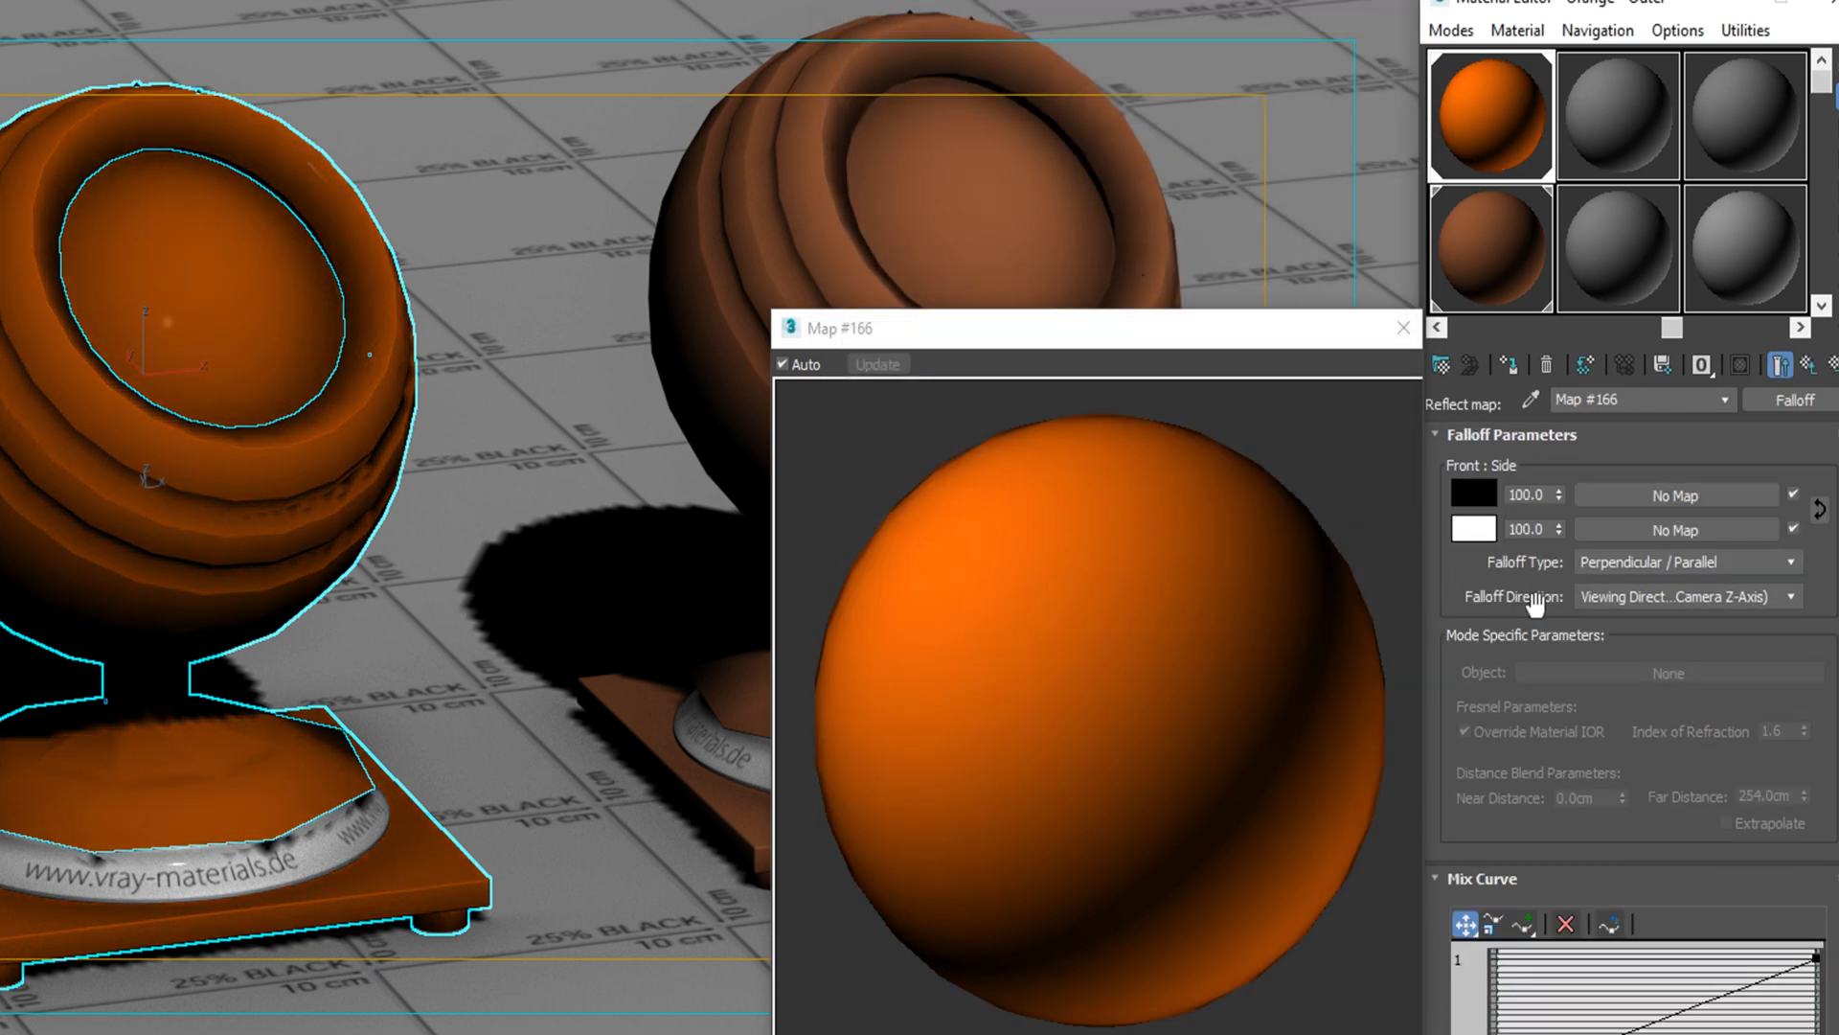
pyautogui.click(1483, 535)
pyautogui.write('230')
pyautogui.press('Tab')
pyautogui.write('230')
pyautogui.press('Tab')
pyautogui.write('230')
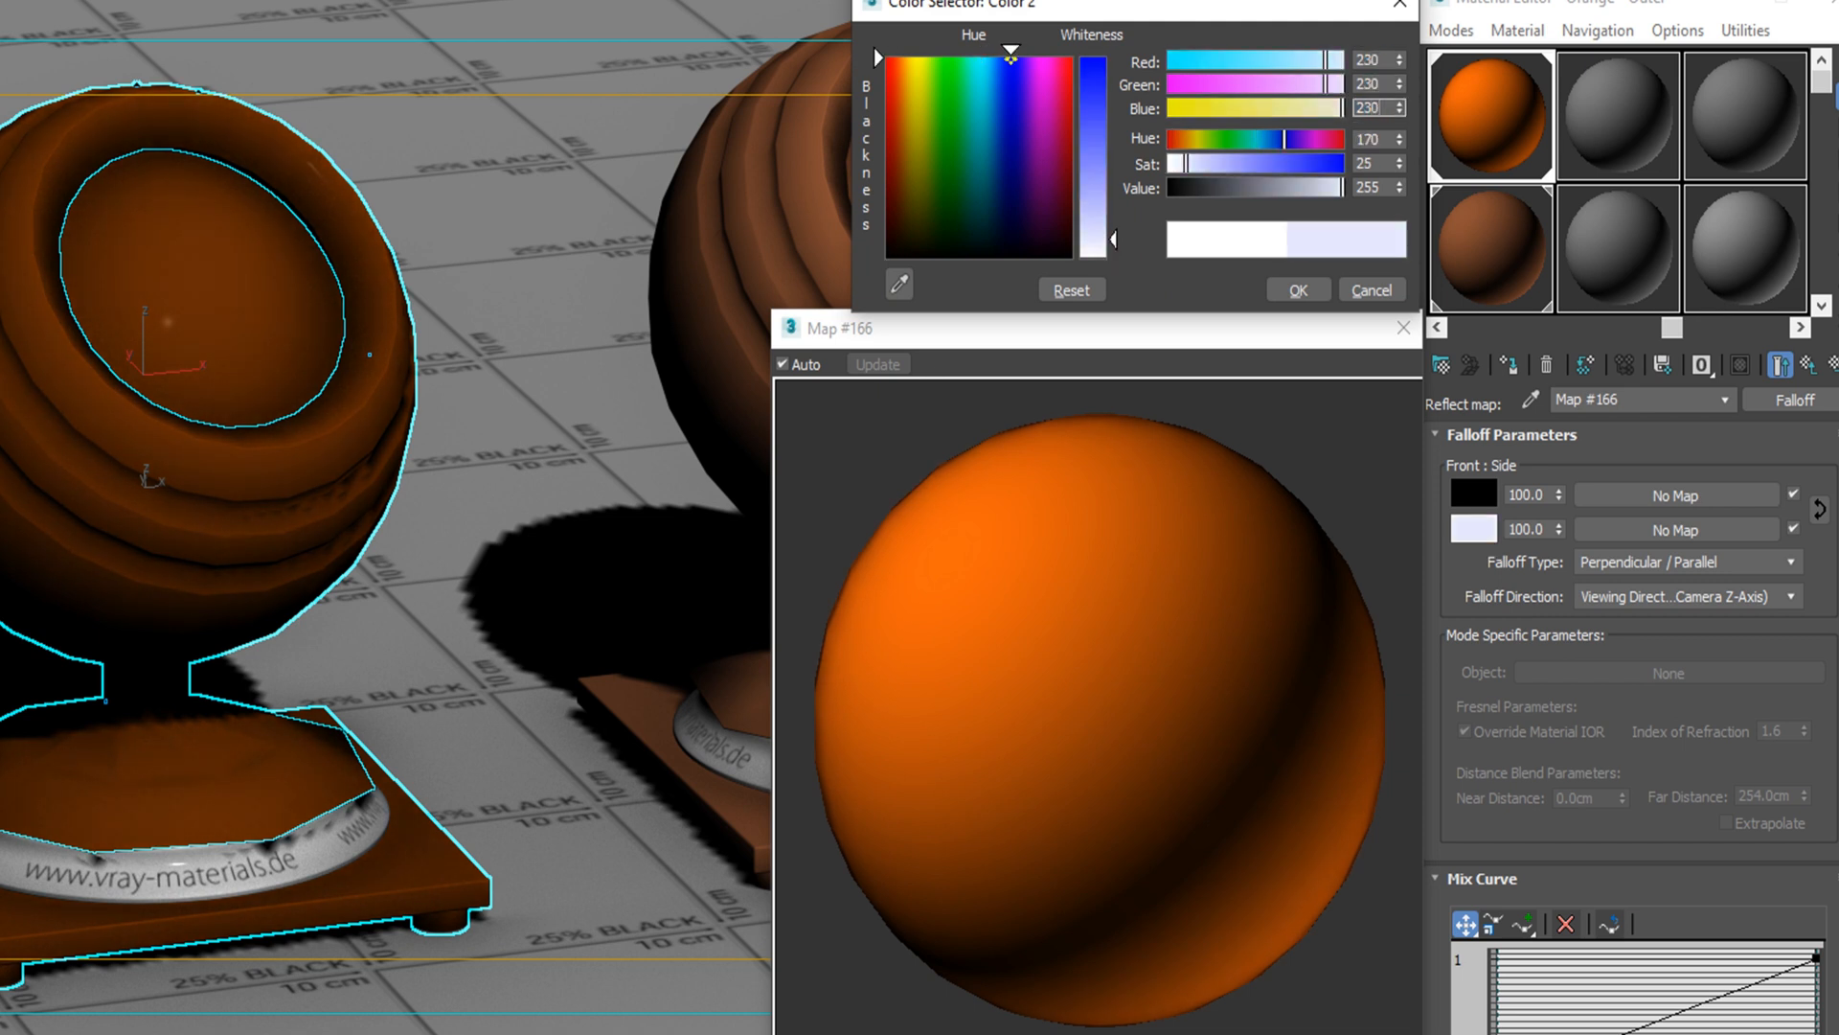
pyautogui.press('Return')
pyautogui.click(1289, 290)
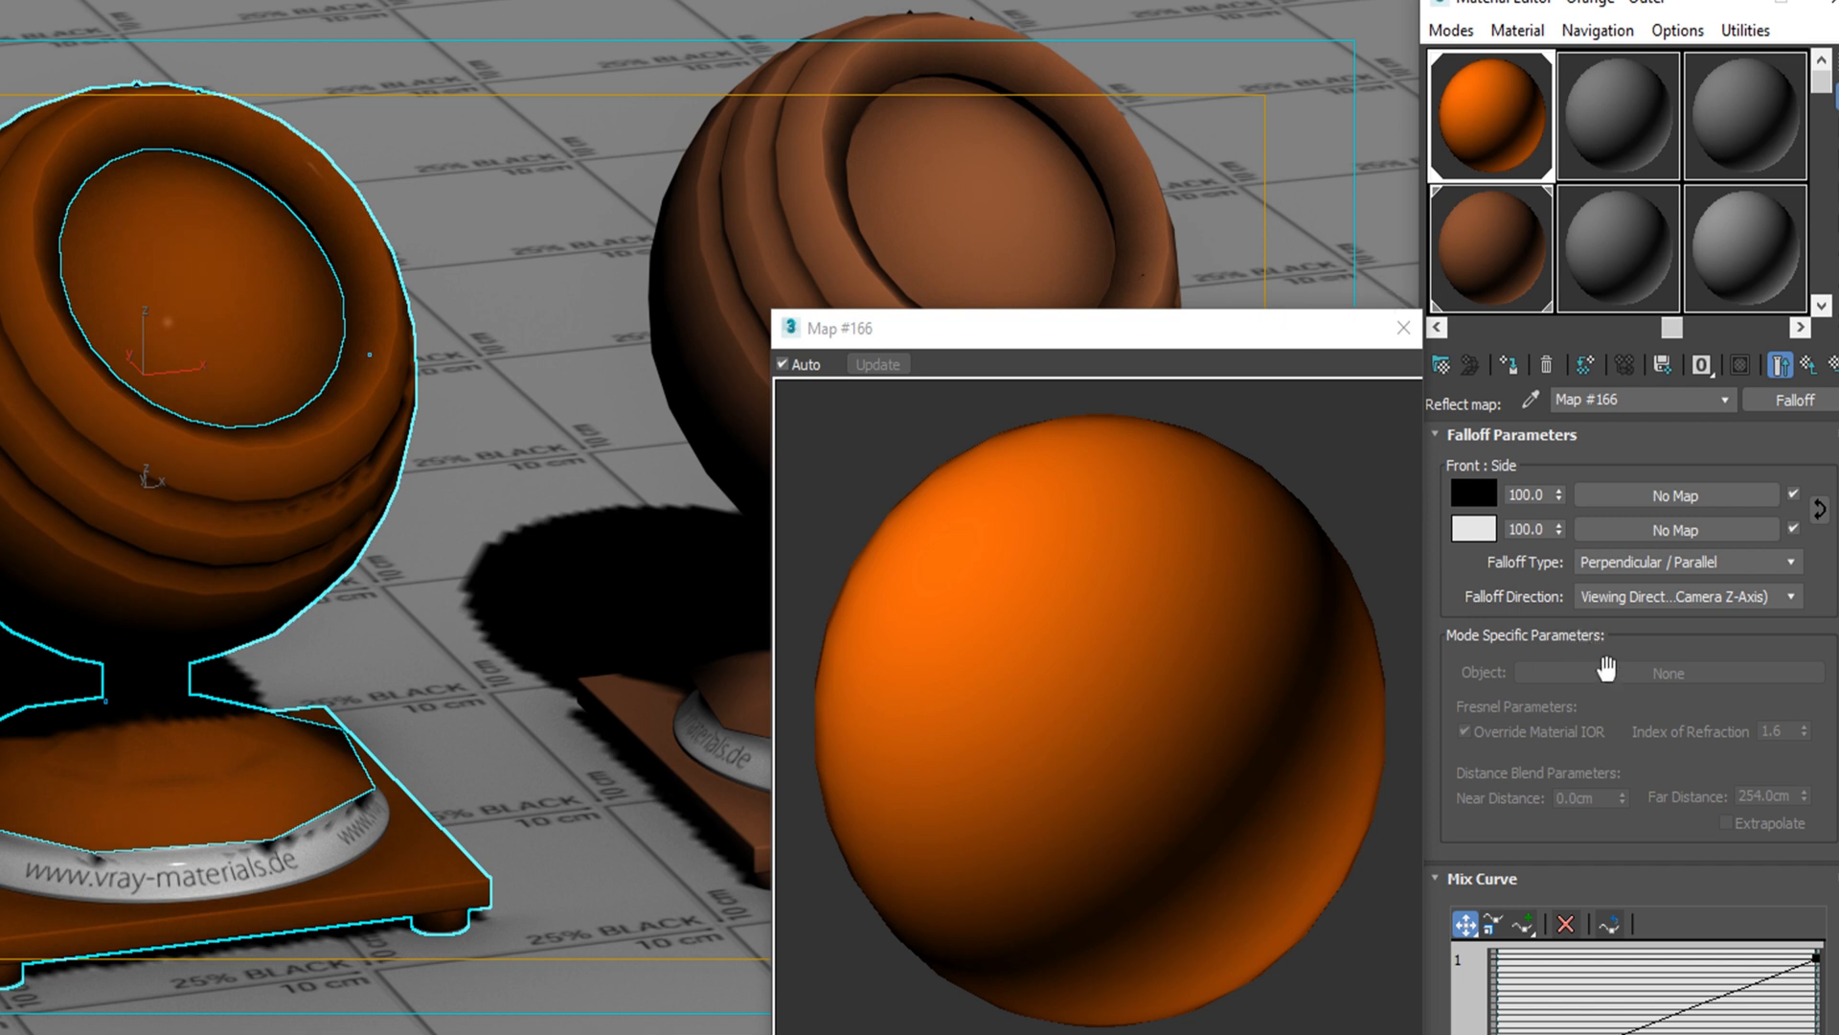
# Step: Set the reflect map's falloff type to Fresnel and bow its mix curve upward using an added Bezier midpoint
pyautogui.click(1696, 559)
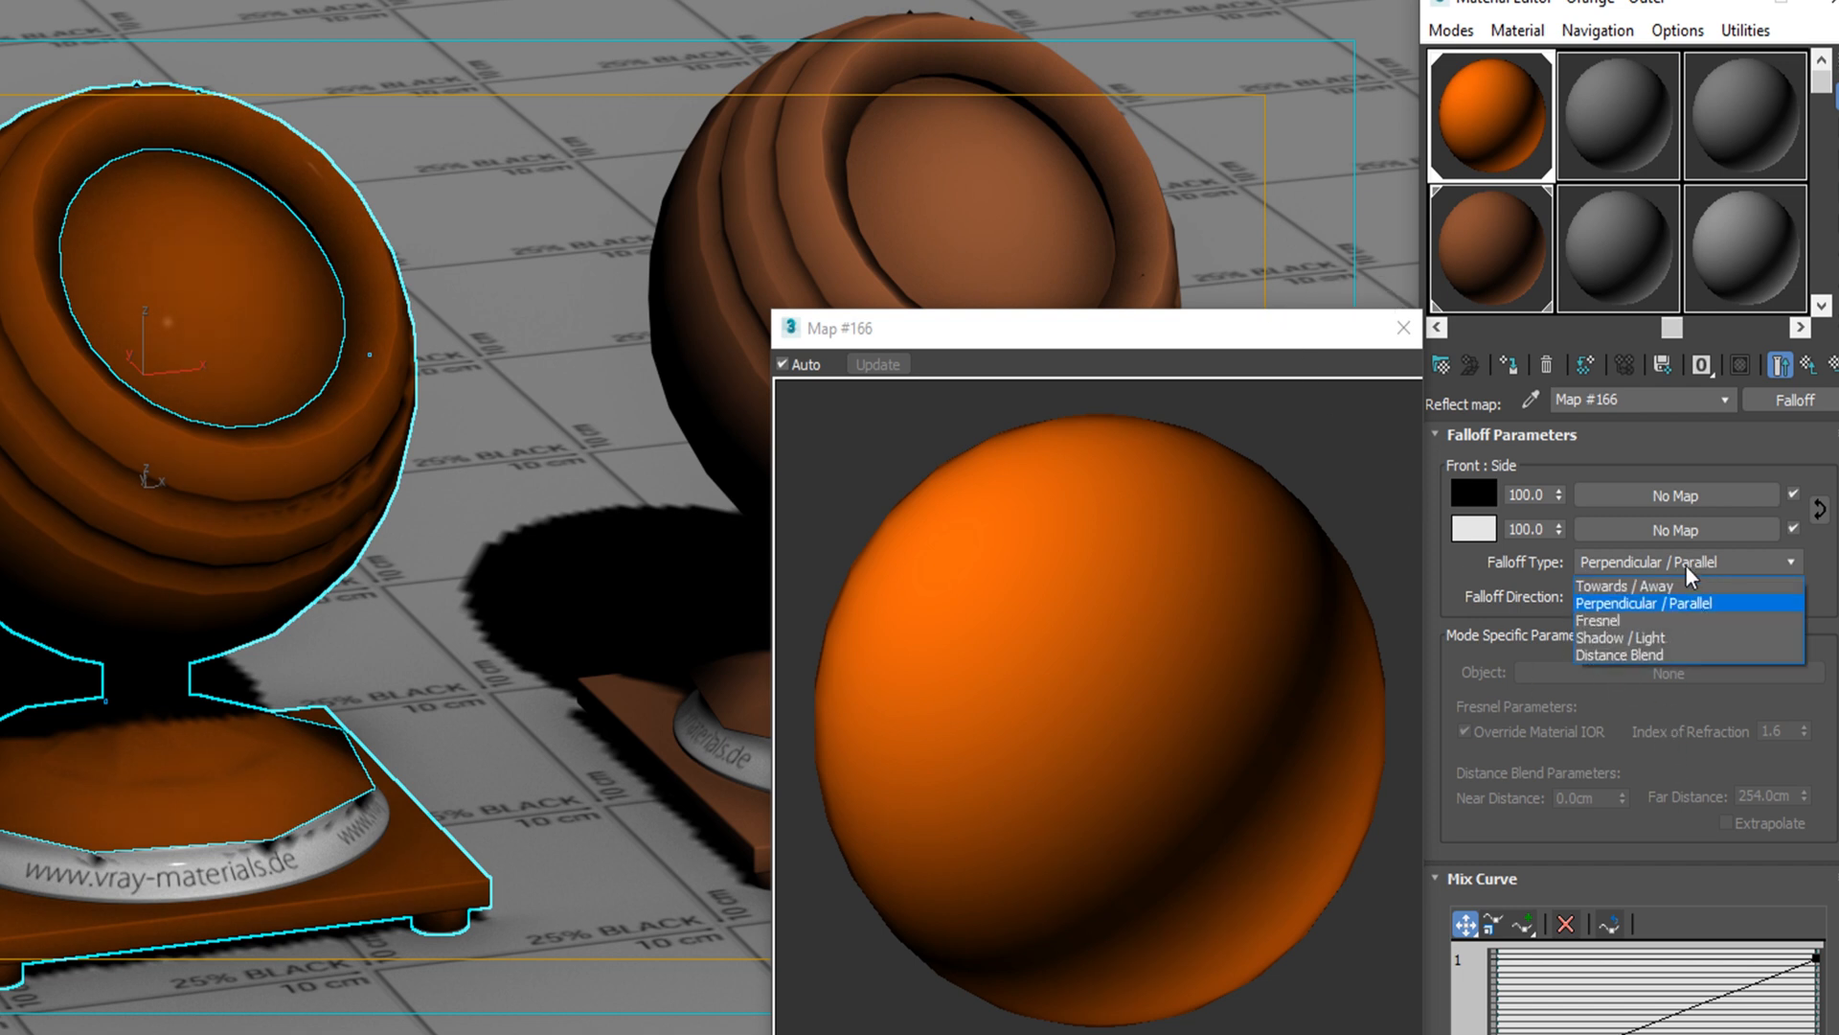
pyautogui.click(1623, 625)
pyautogui.moveTo(1624, 709); pyautogui.dragTo(1622, 499)
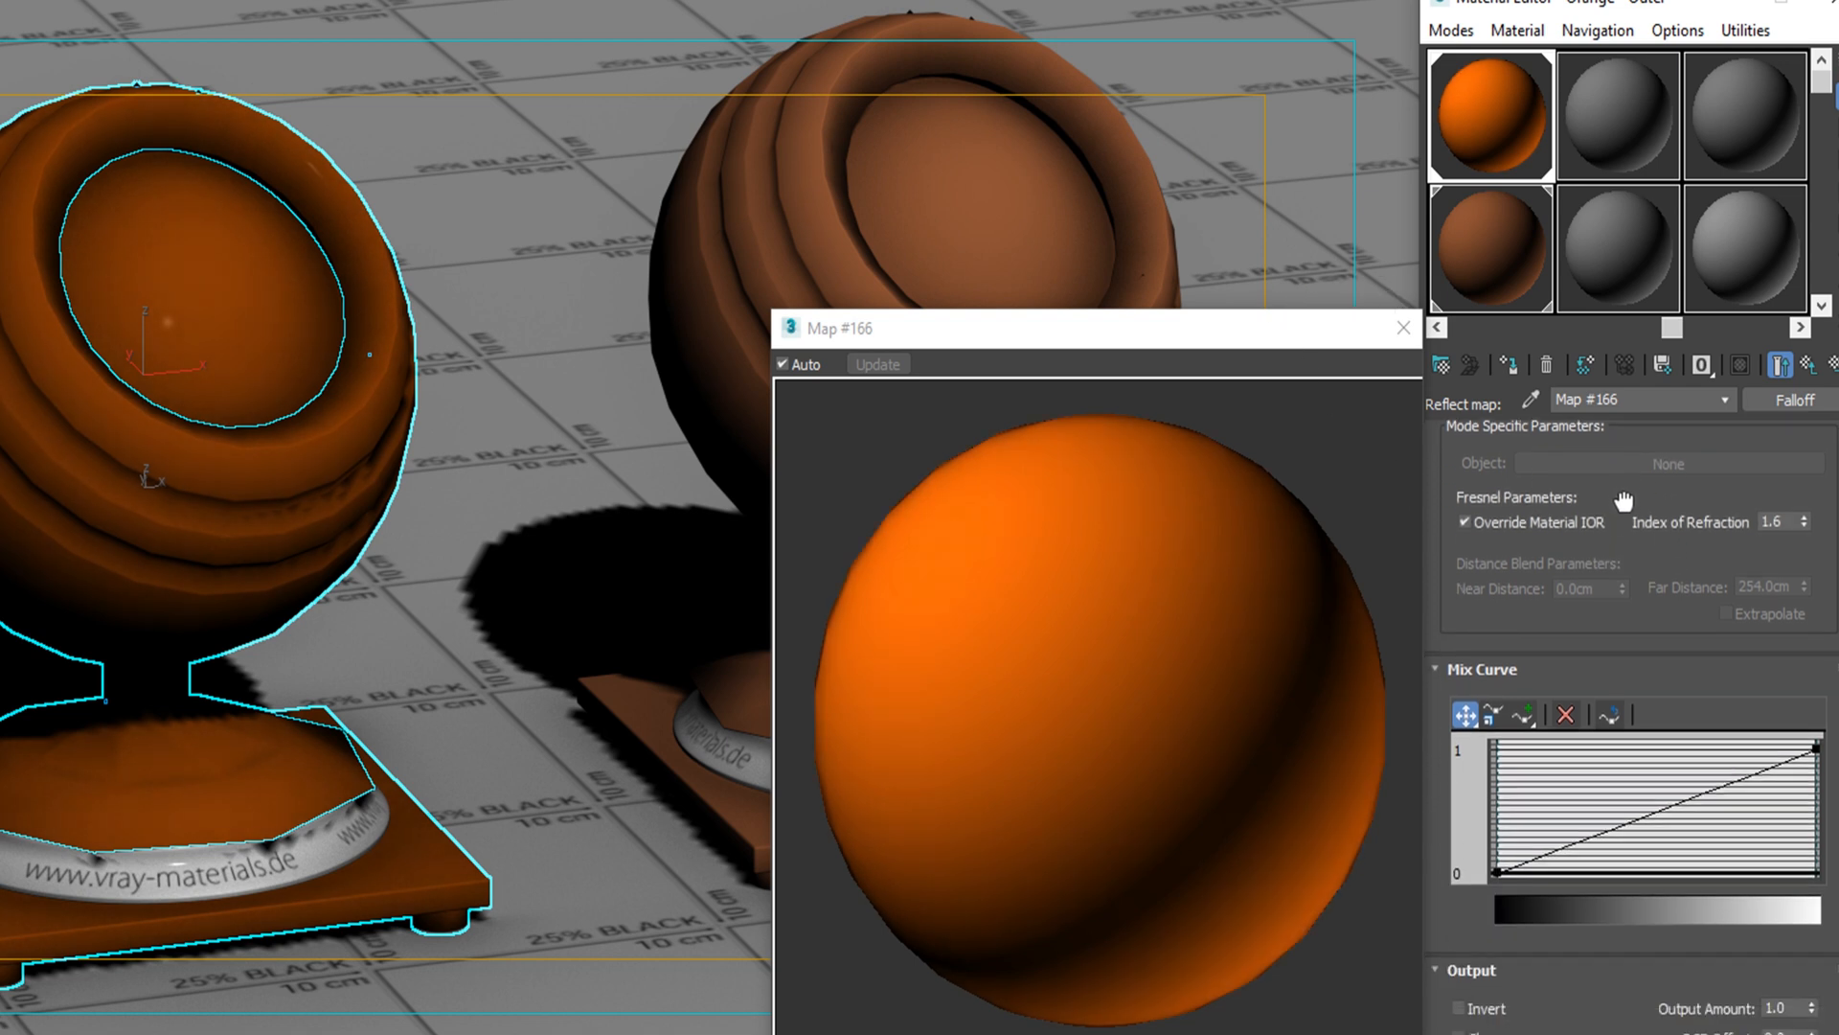
pyautogui.click(1526, 714)
pyautogui.click(1630, 821)
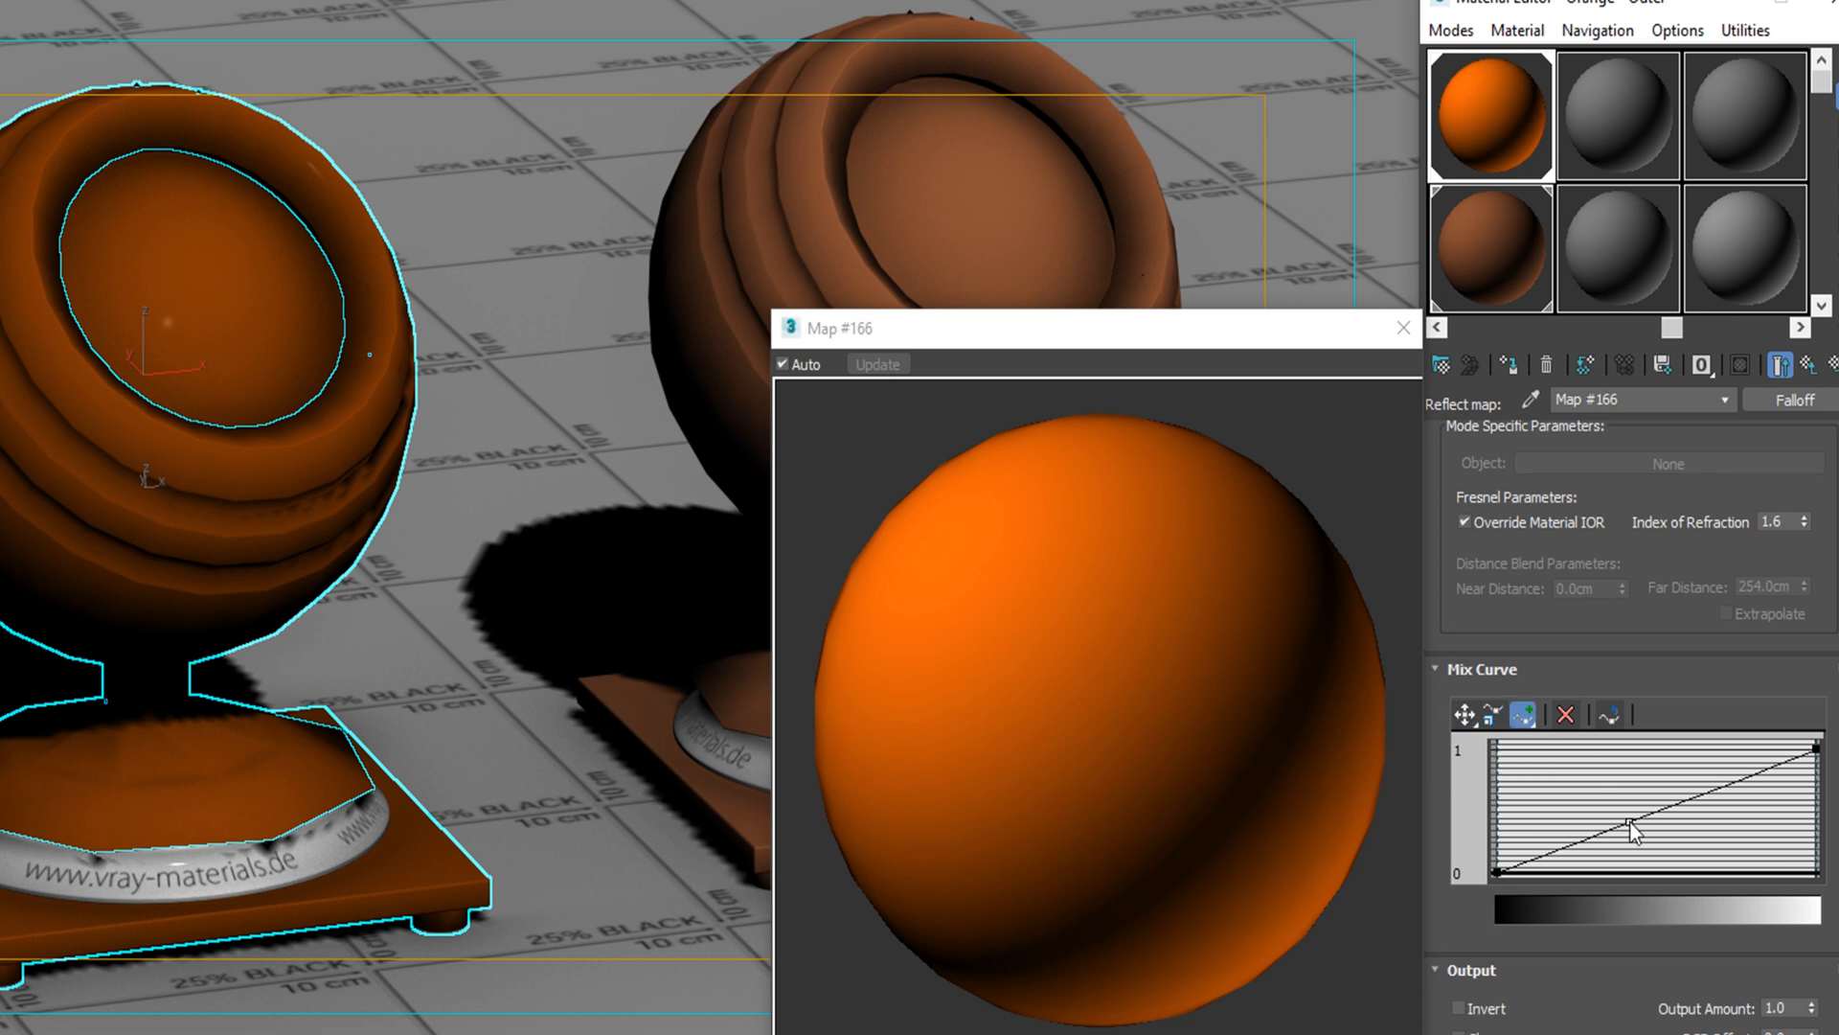
pyautogui.moveTo(1630, 821); pyautogui.dragTo(1627, 789)
pyautogui.rightClick(1629, 790)
pyautogui.click(1716, 838)
pyautogui.moveTo(1682, 783); pyautogui.dragTo(1678, 758)
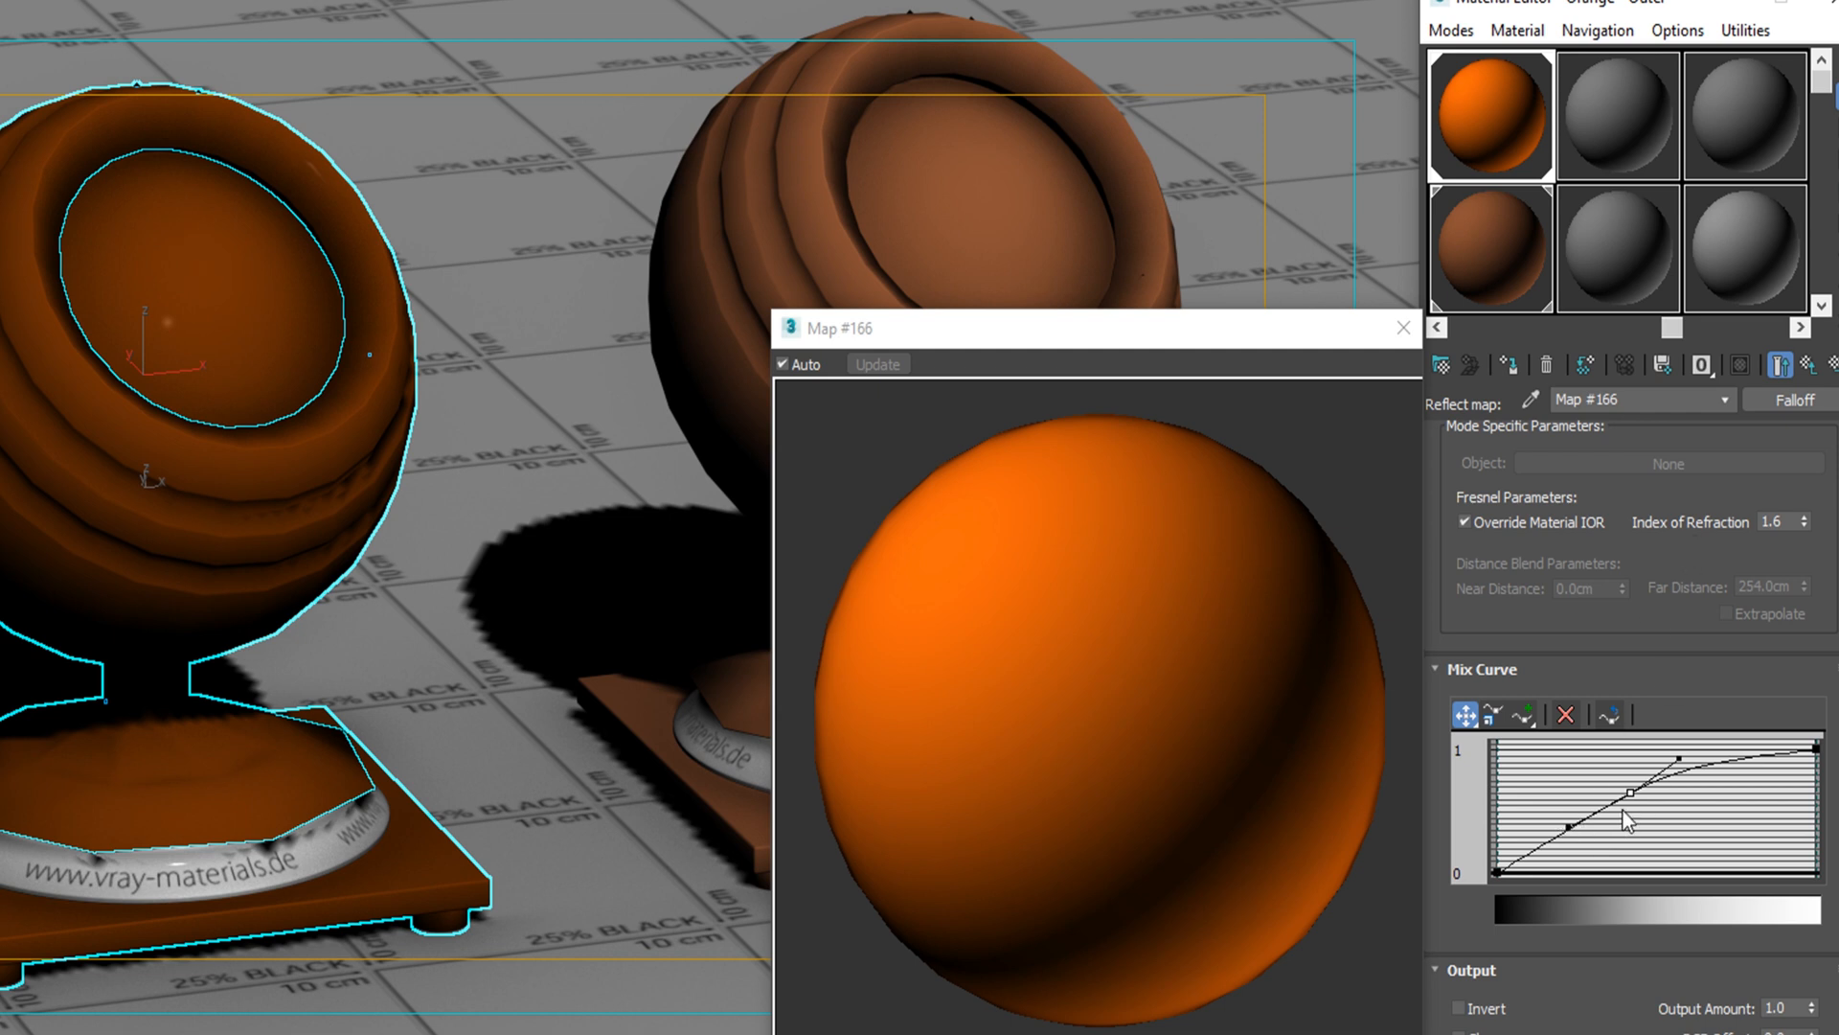
pyautogui.moveTo(1629, 792); pyautogui.dragTo(1687, 754)
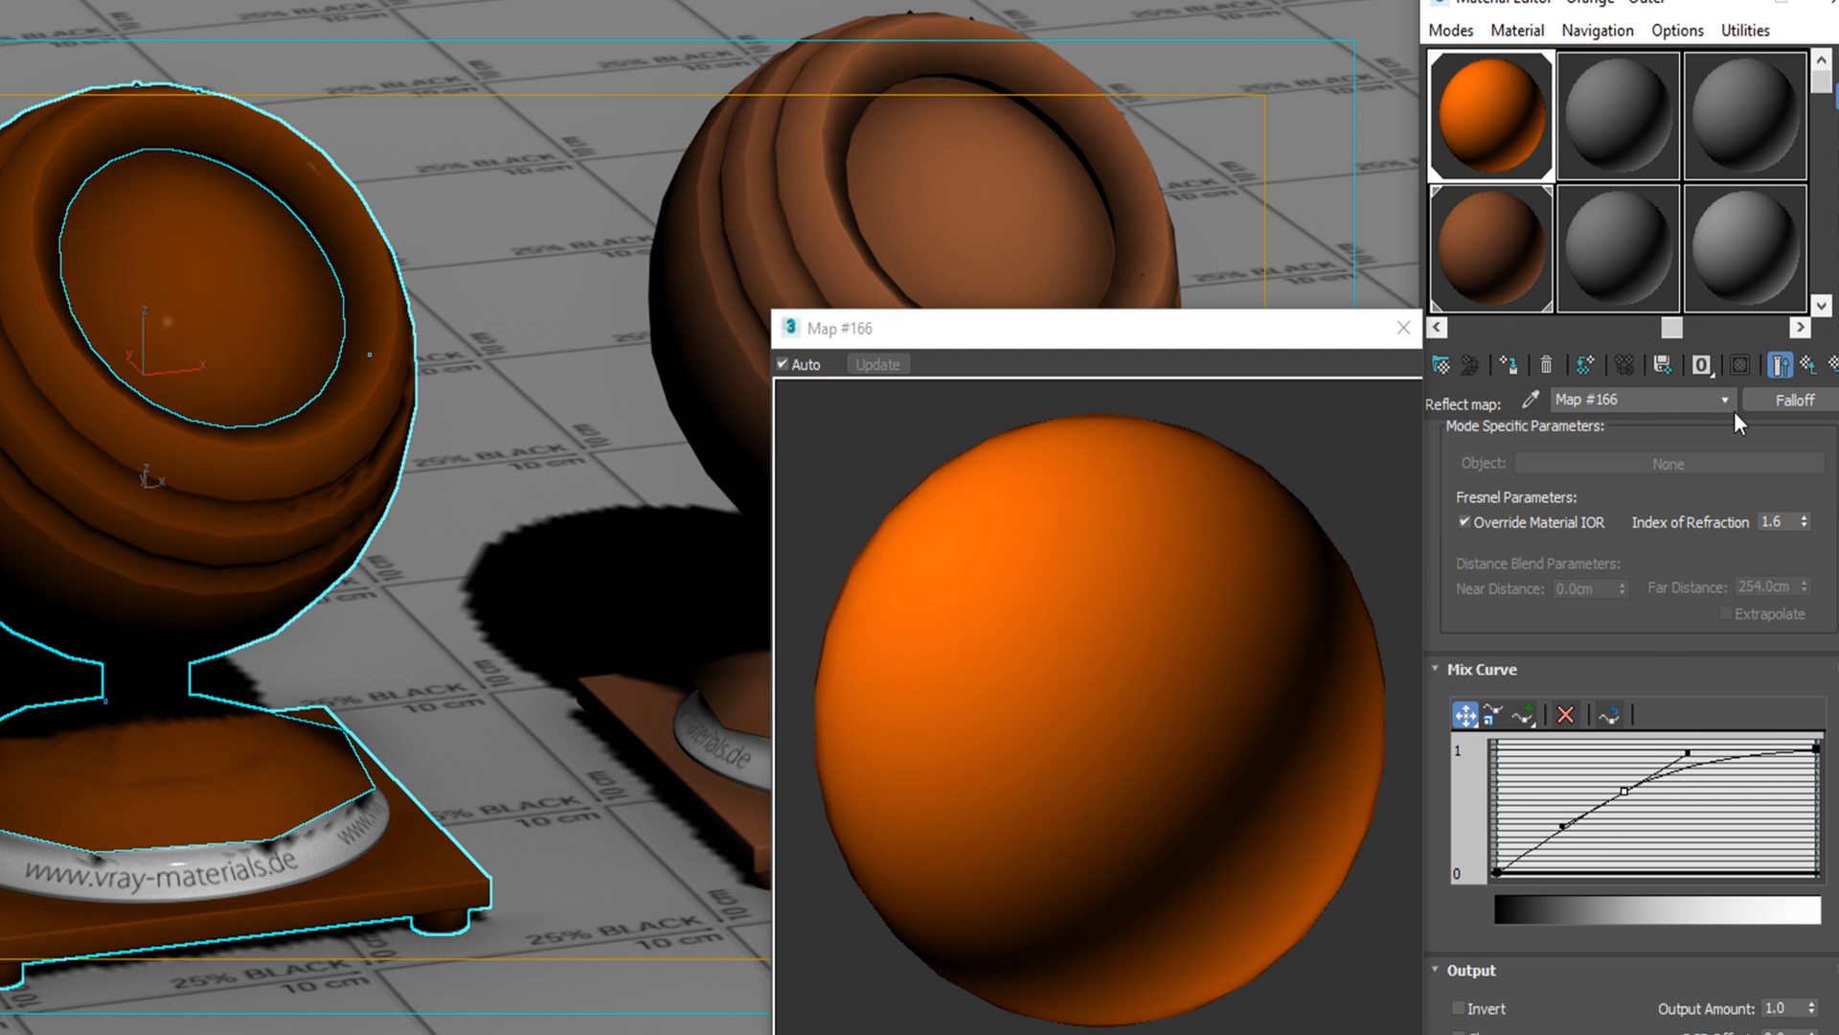
pyautogui.click(1808, 374)
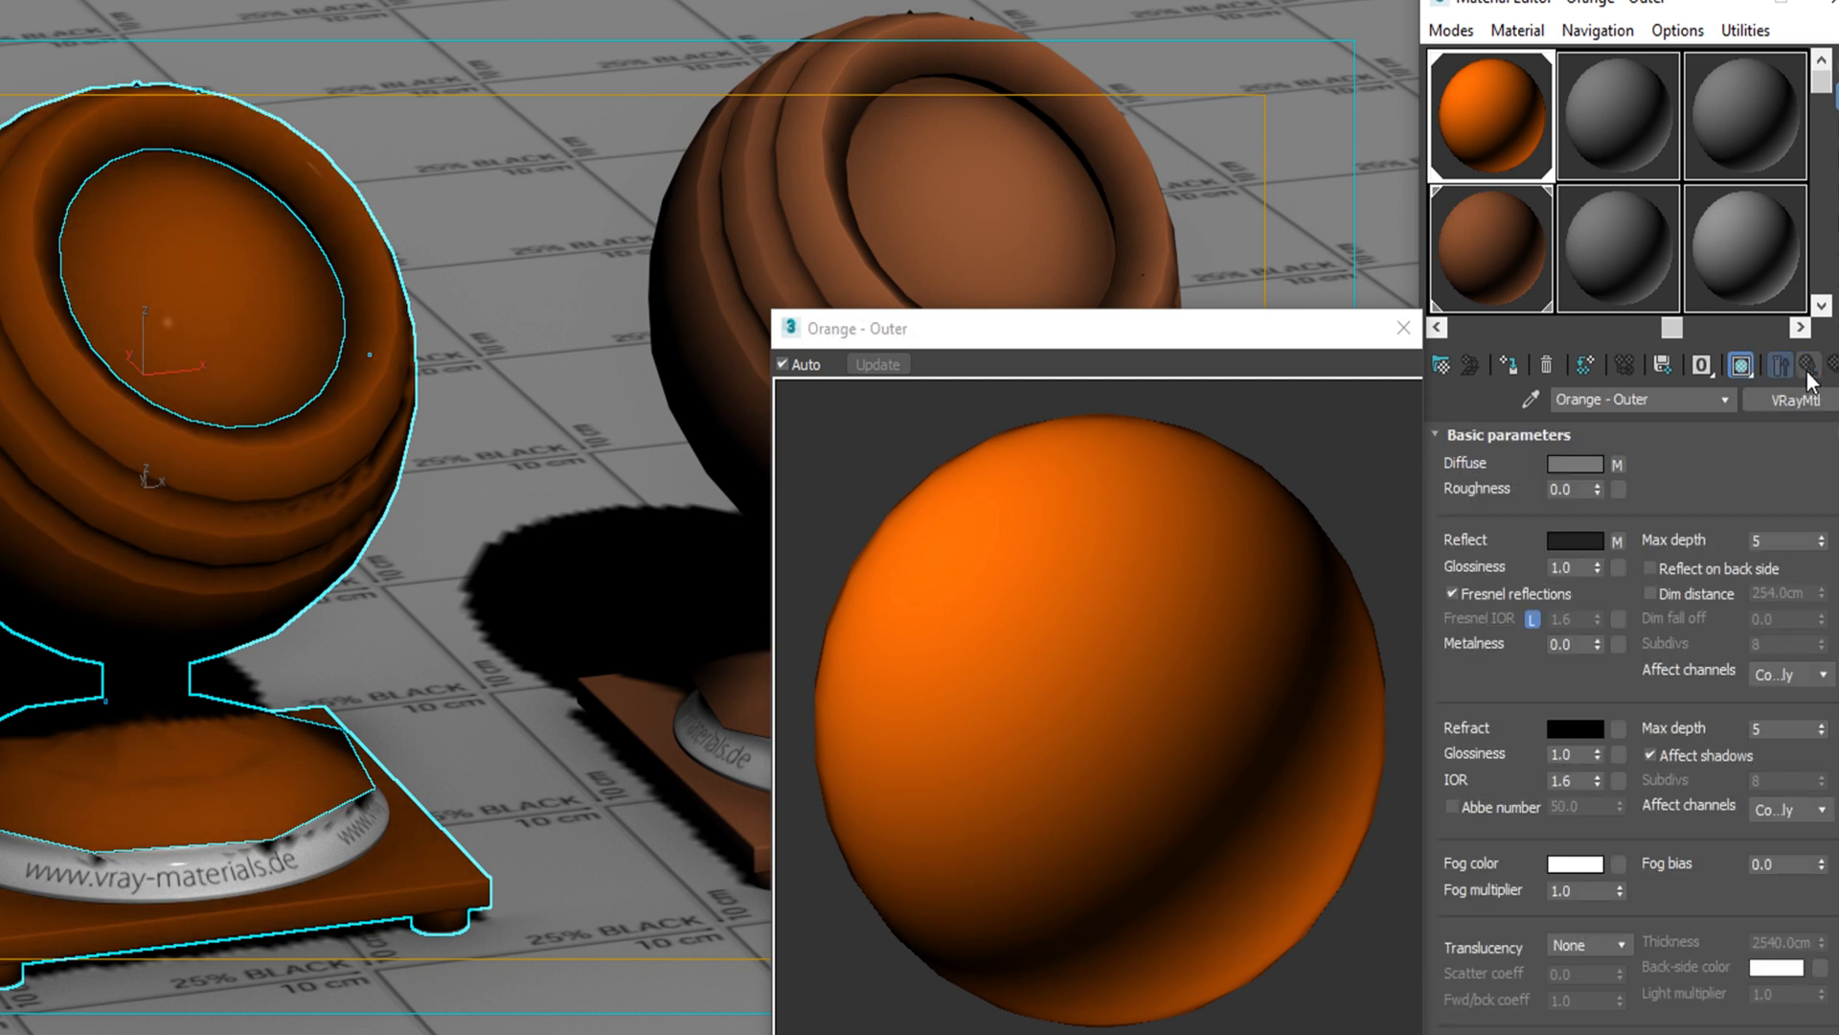
# Step: Set the material's reflection glossiness to 0.91
pyautogui.write('0.9')
pyautogui.press('Return')
pyautogui.press('Return')
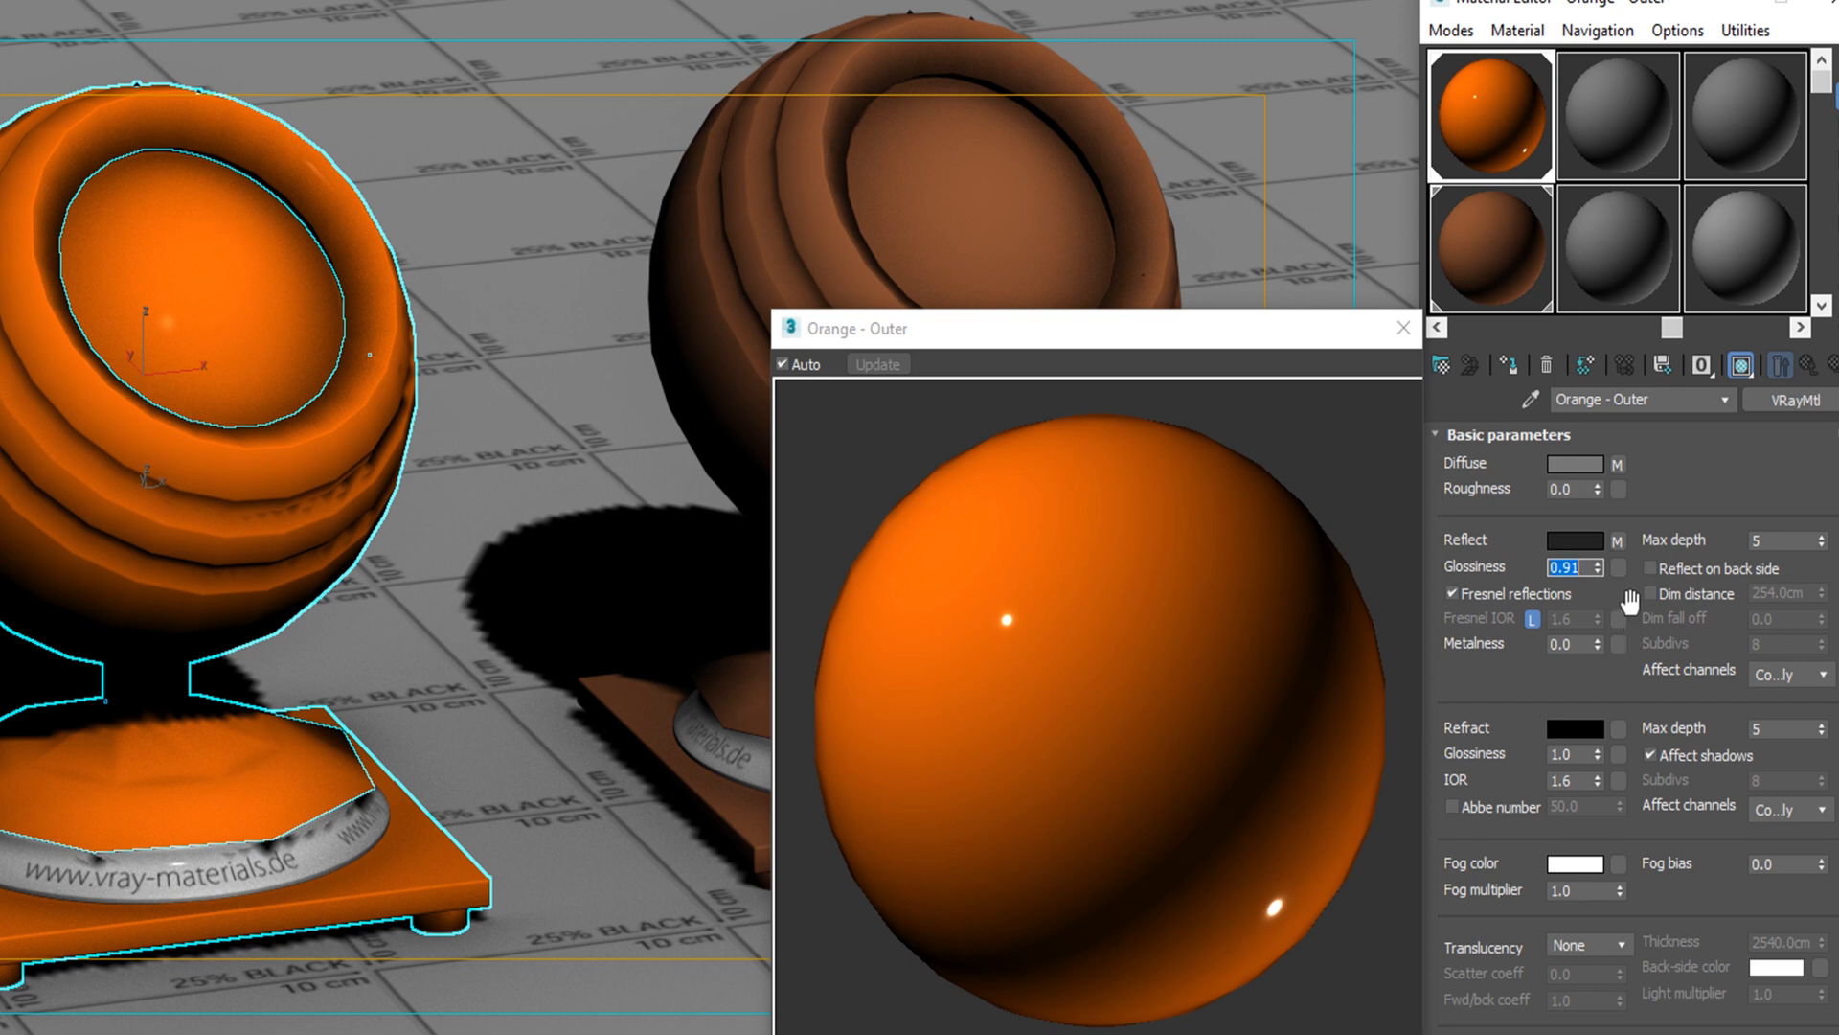
# Step: Assign a Smoke map to the reflection glossiness channel
pyautogui.click(1619, 567)
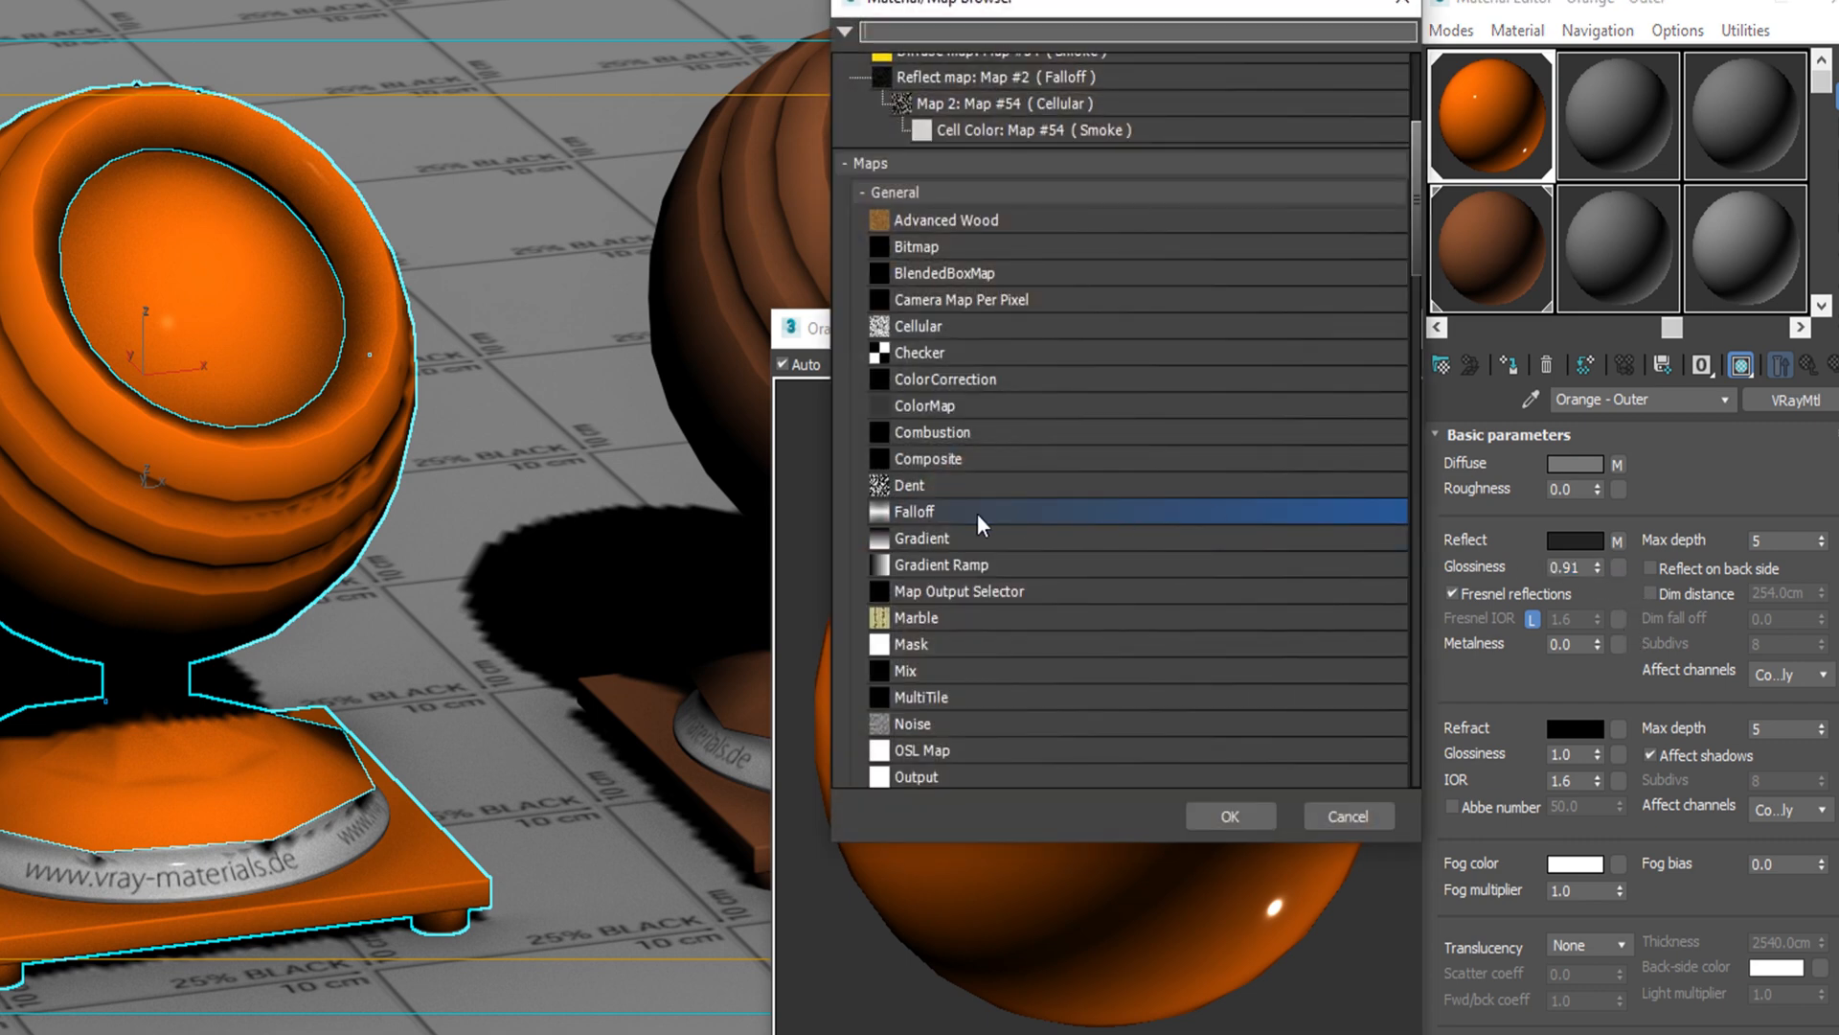
pyautogui.scroll(-5, 977, 514)
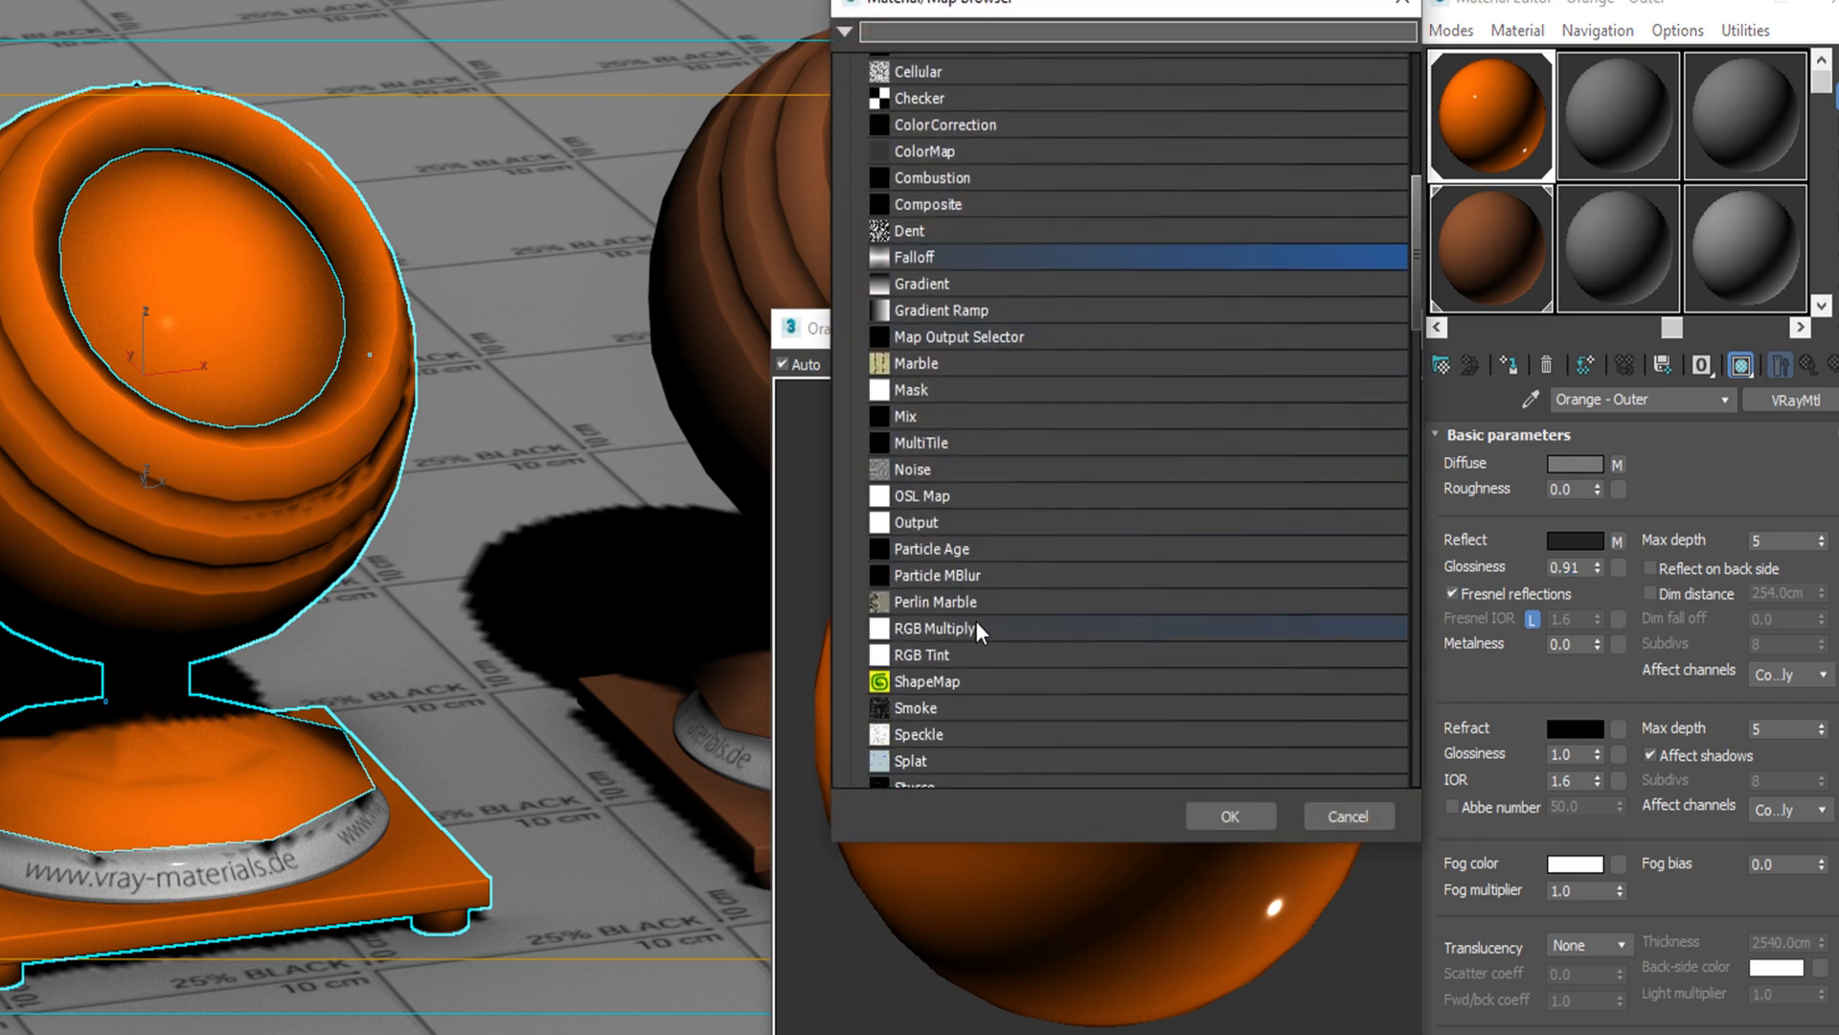
pyautogui.doubleClick(938, 707)
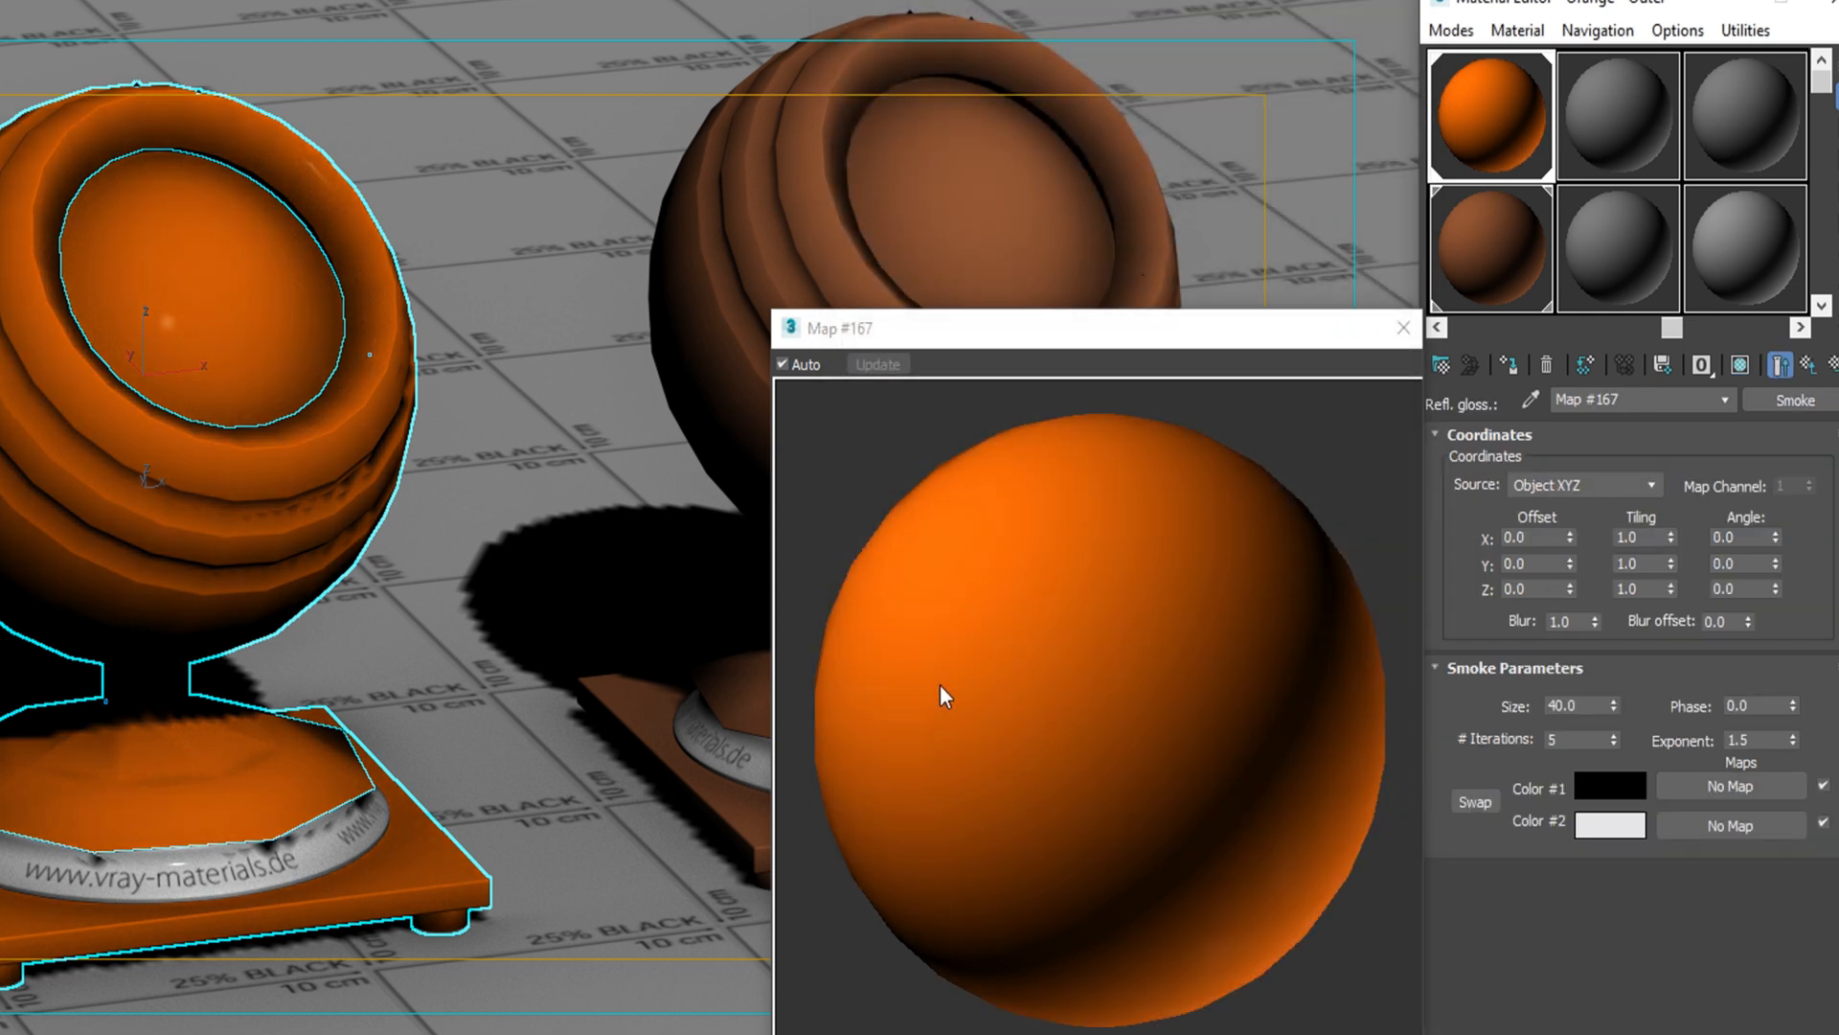
# Step: Swap the Smoke map's two colors so Color #1 is the light one, and set its size to 2.0
pyautogui.moveTo(1611, 791); pyautogui.dragTo(1609, 830)
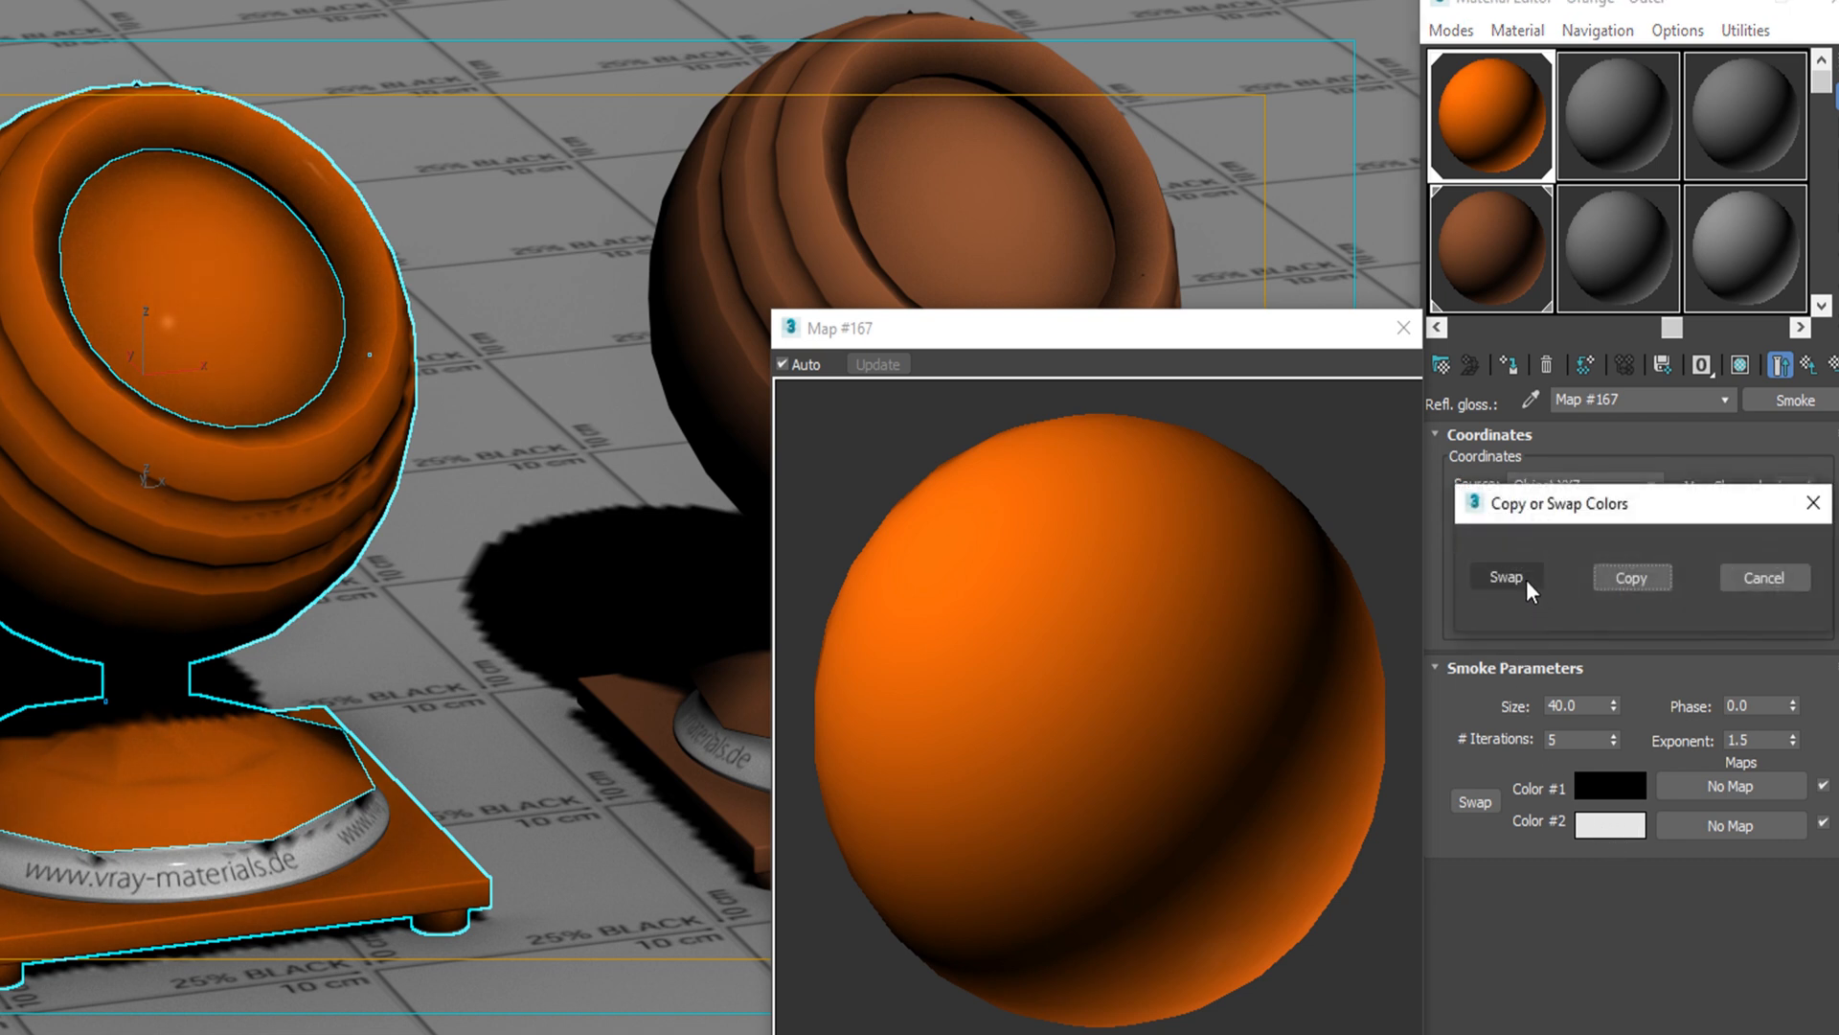
pyautogui.click(1526, 579)
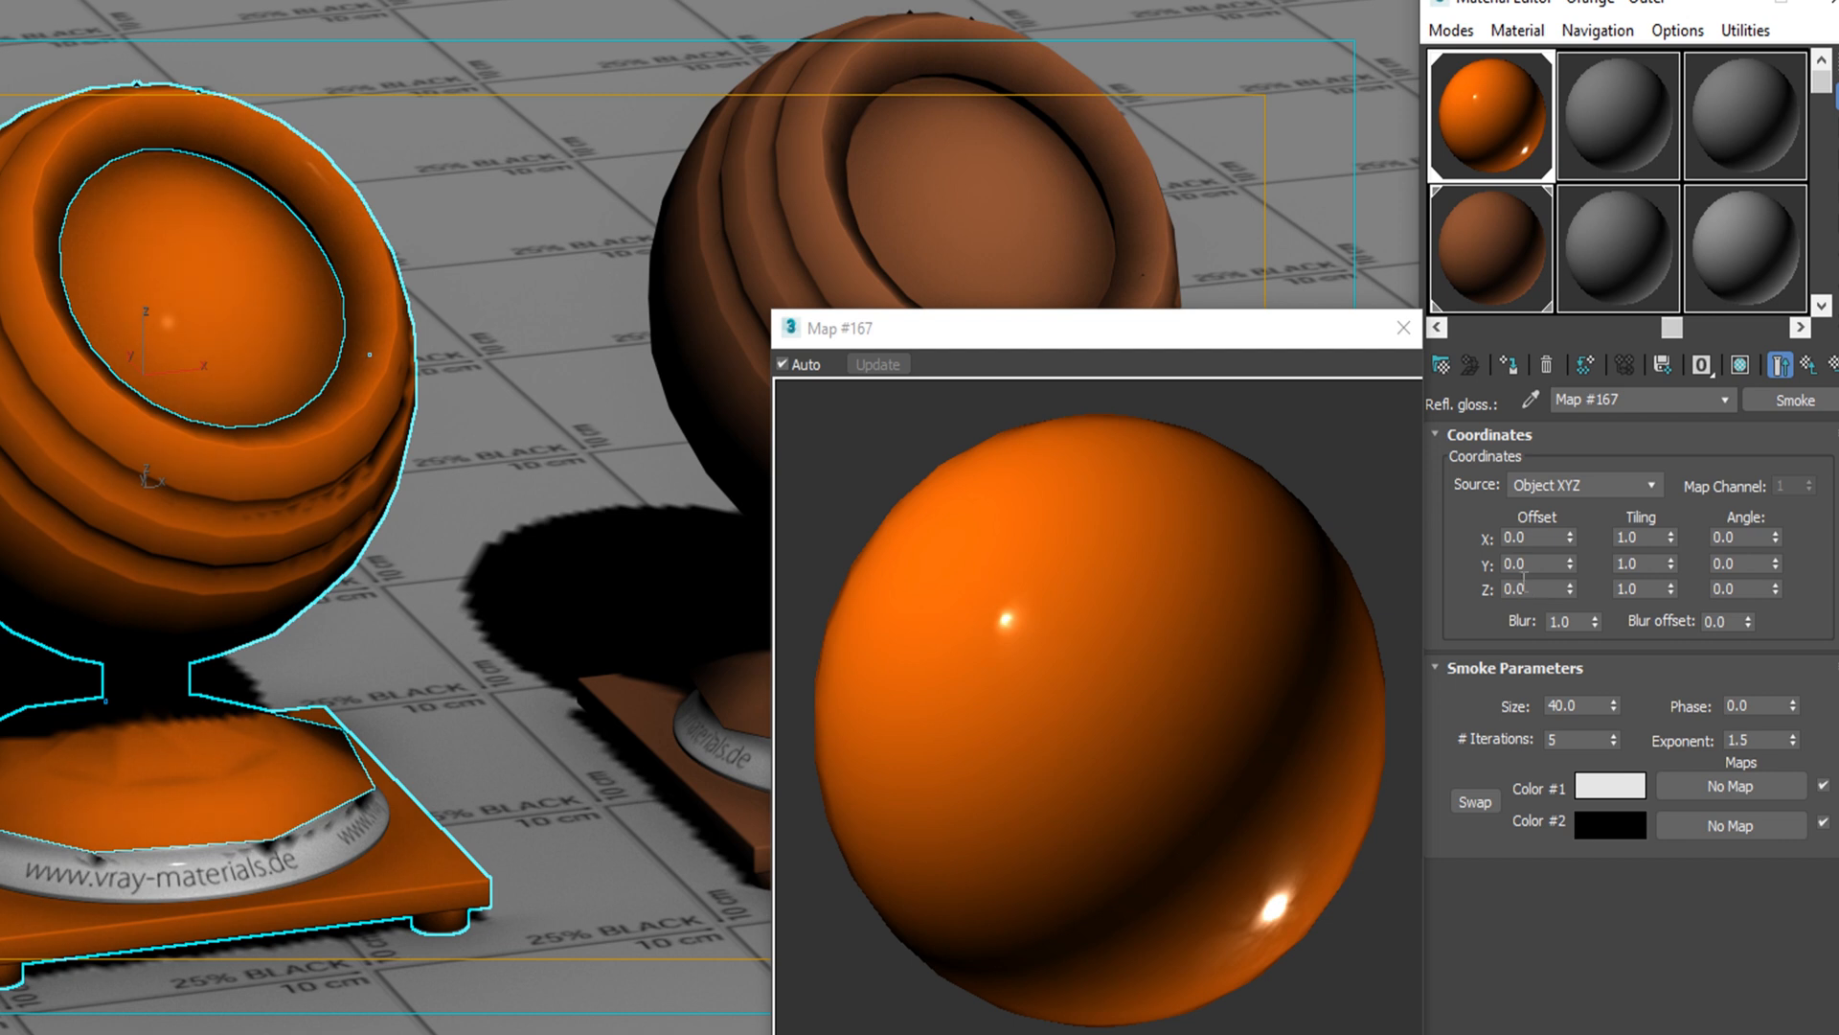
pyautogui.doubleClick(1571, 705)
pyautogui.write('2.0')
pyautogui.press('Return')
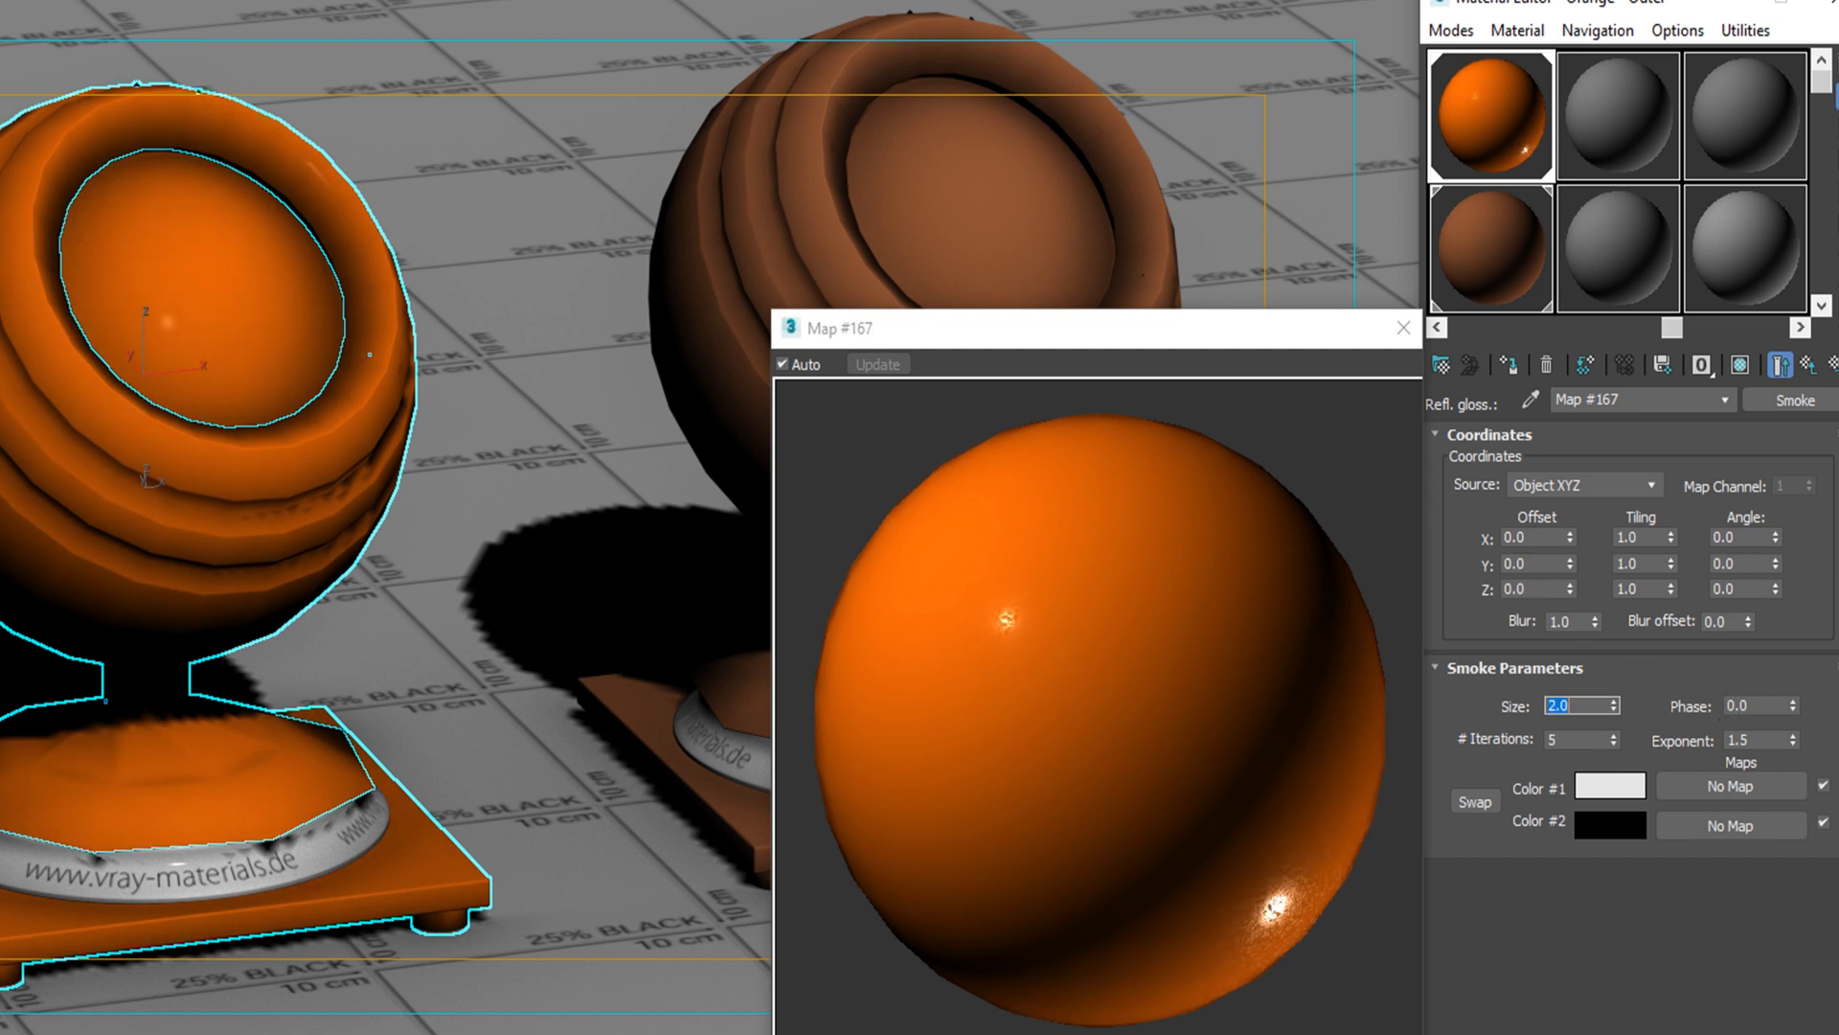
# Step: Set the Smoke map's iterations to 6, exponent to 3.6 and phase to 2.1
pyautogui.doubleClick(1574, 740)
pyautogui.doubleClick(1761, 740)
pyautogui.write('3.6')
pyautogui.press('Return')
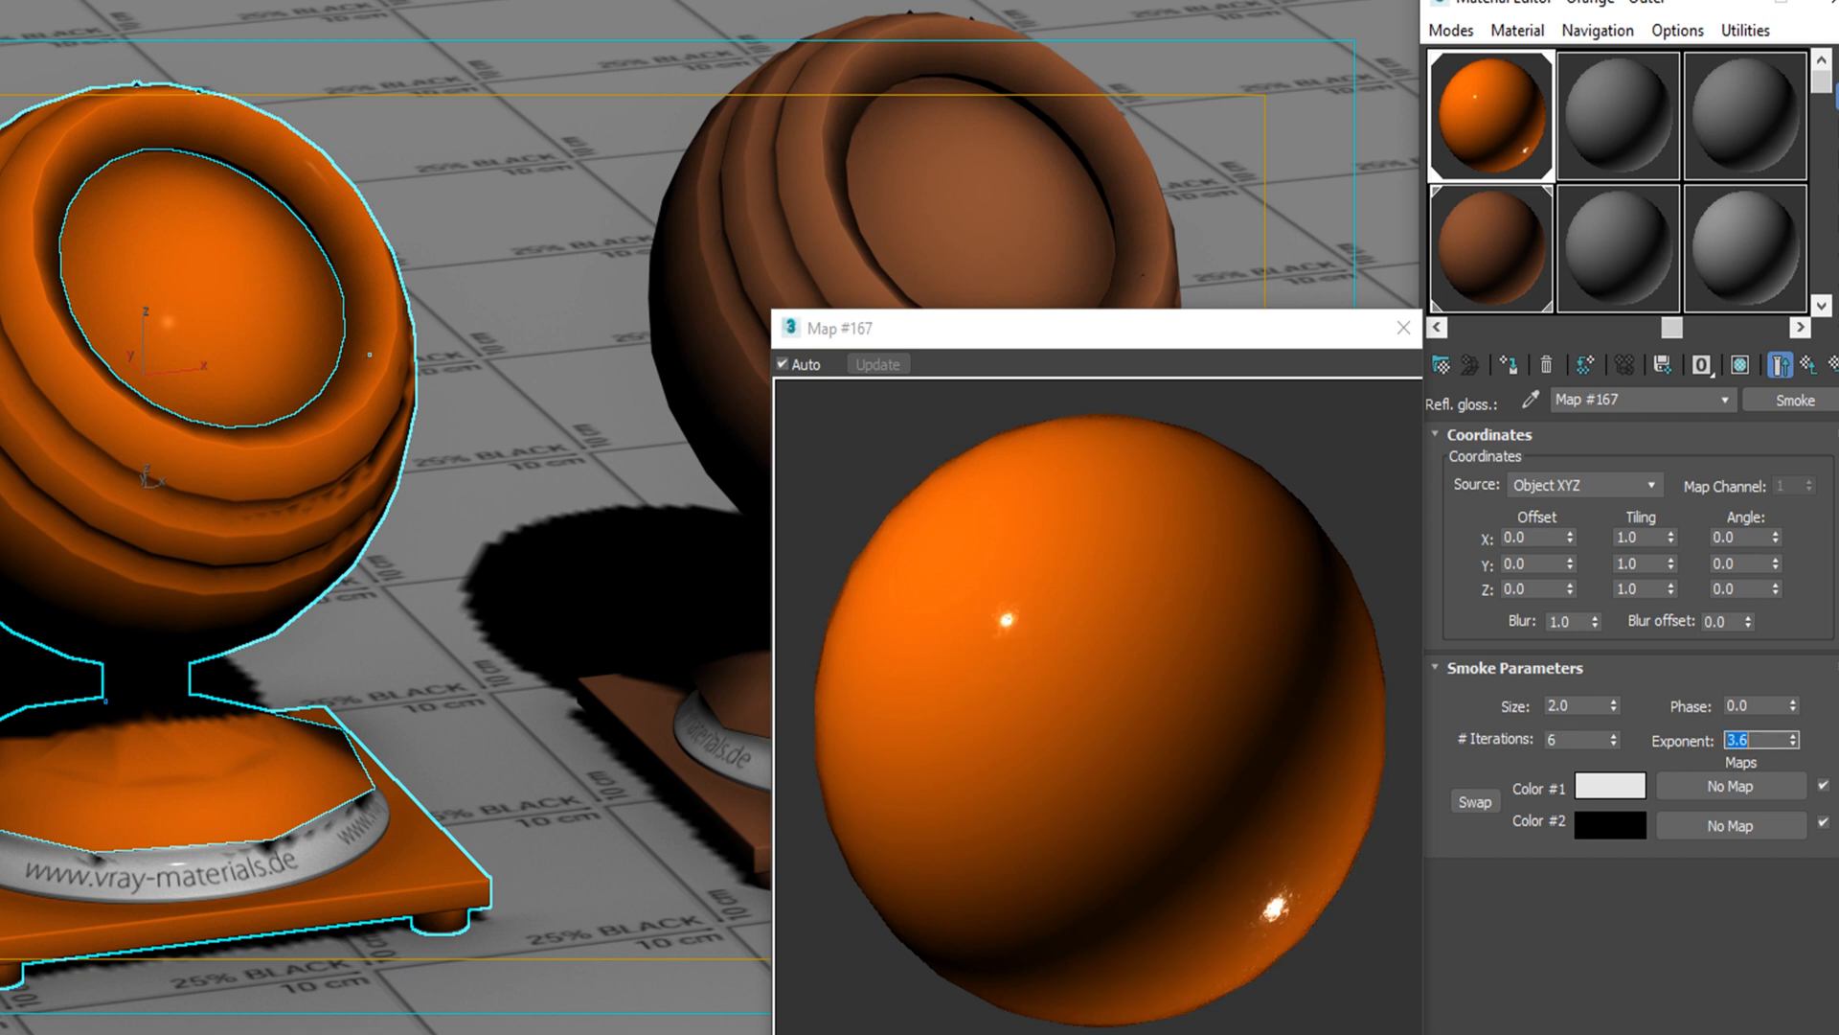
pyautogui.doubleClick(1762, 706)
pyautogui.write('2.1')
pyautogui.press('Return')
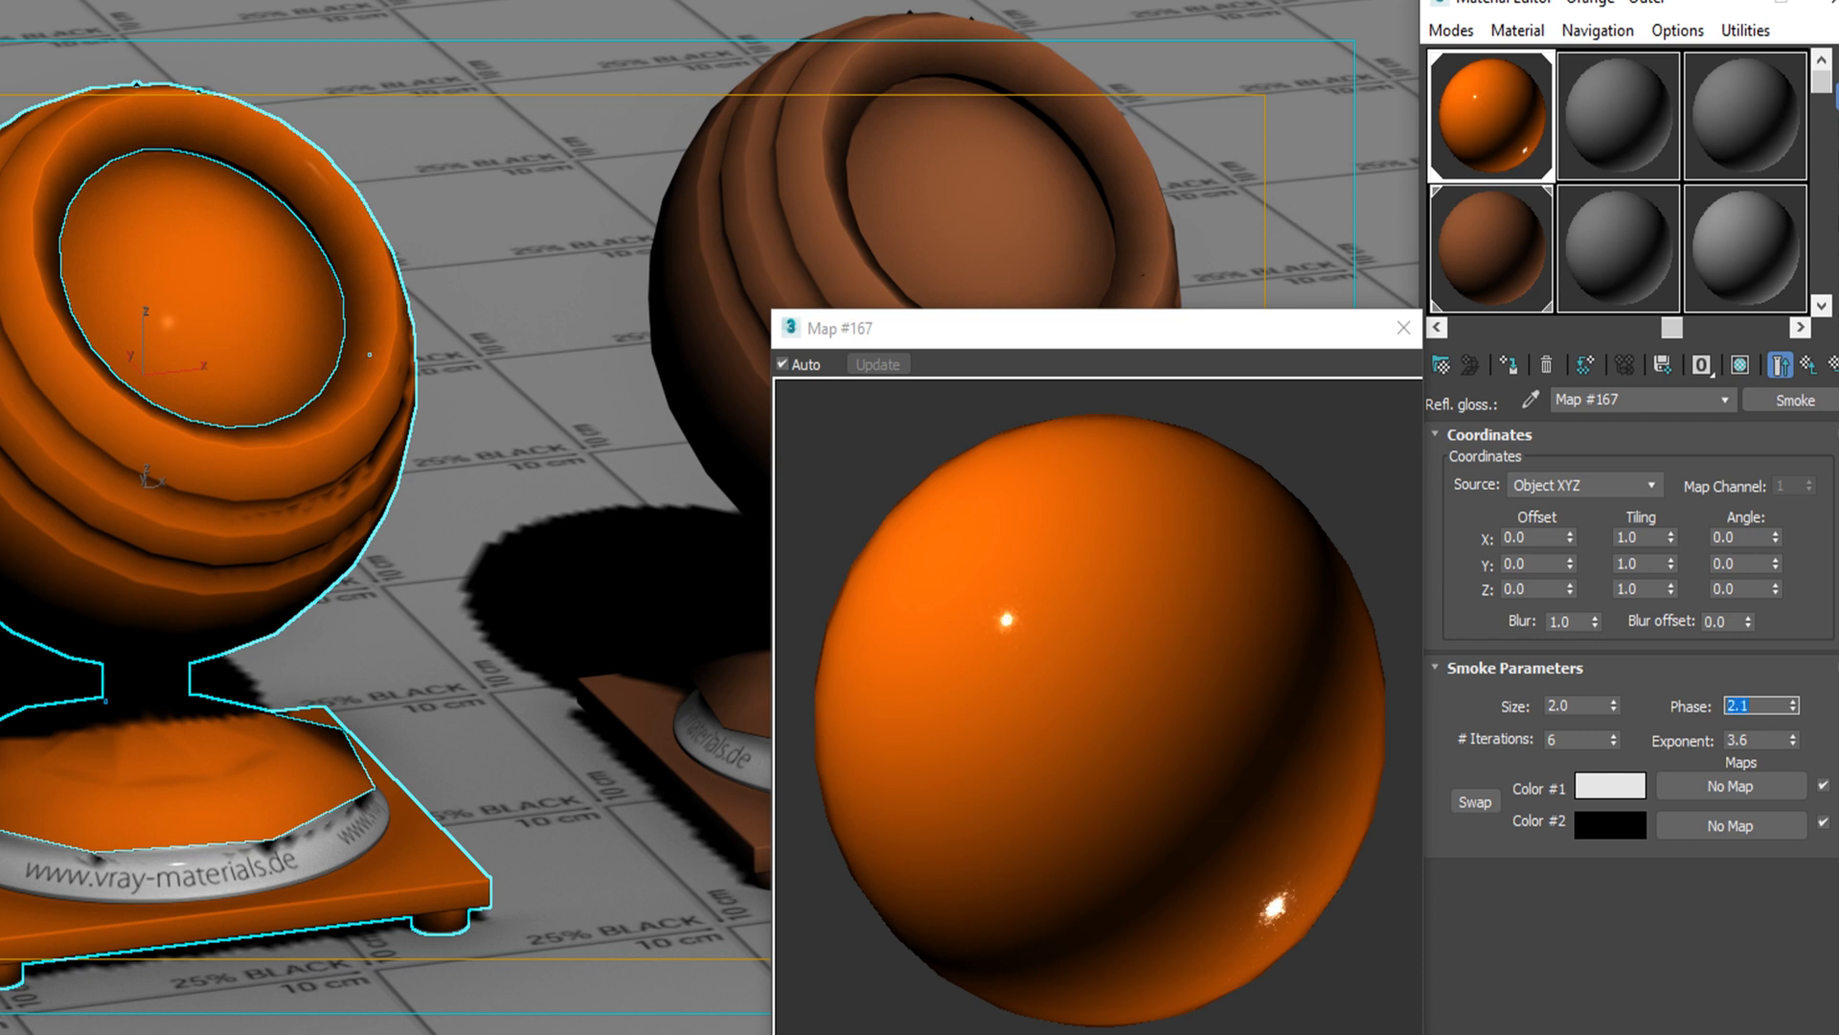
# Step: Set the Smoke map's tiling to 10.16 on the X, Y and Z axes
pyautogui.click(1636, 537)
pyautogui.write('10.16')
pyautogui.press('Tab')
pyautogui.write('10.16')
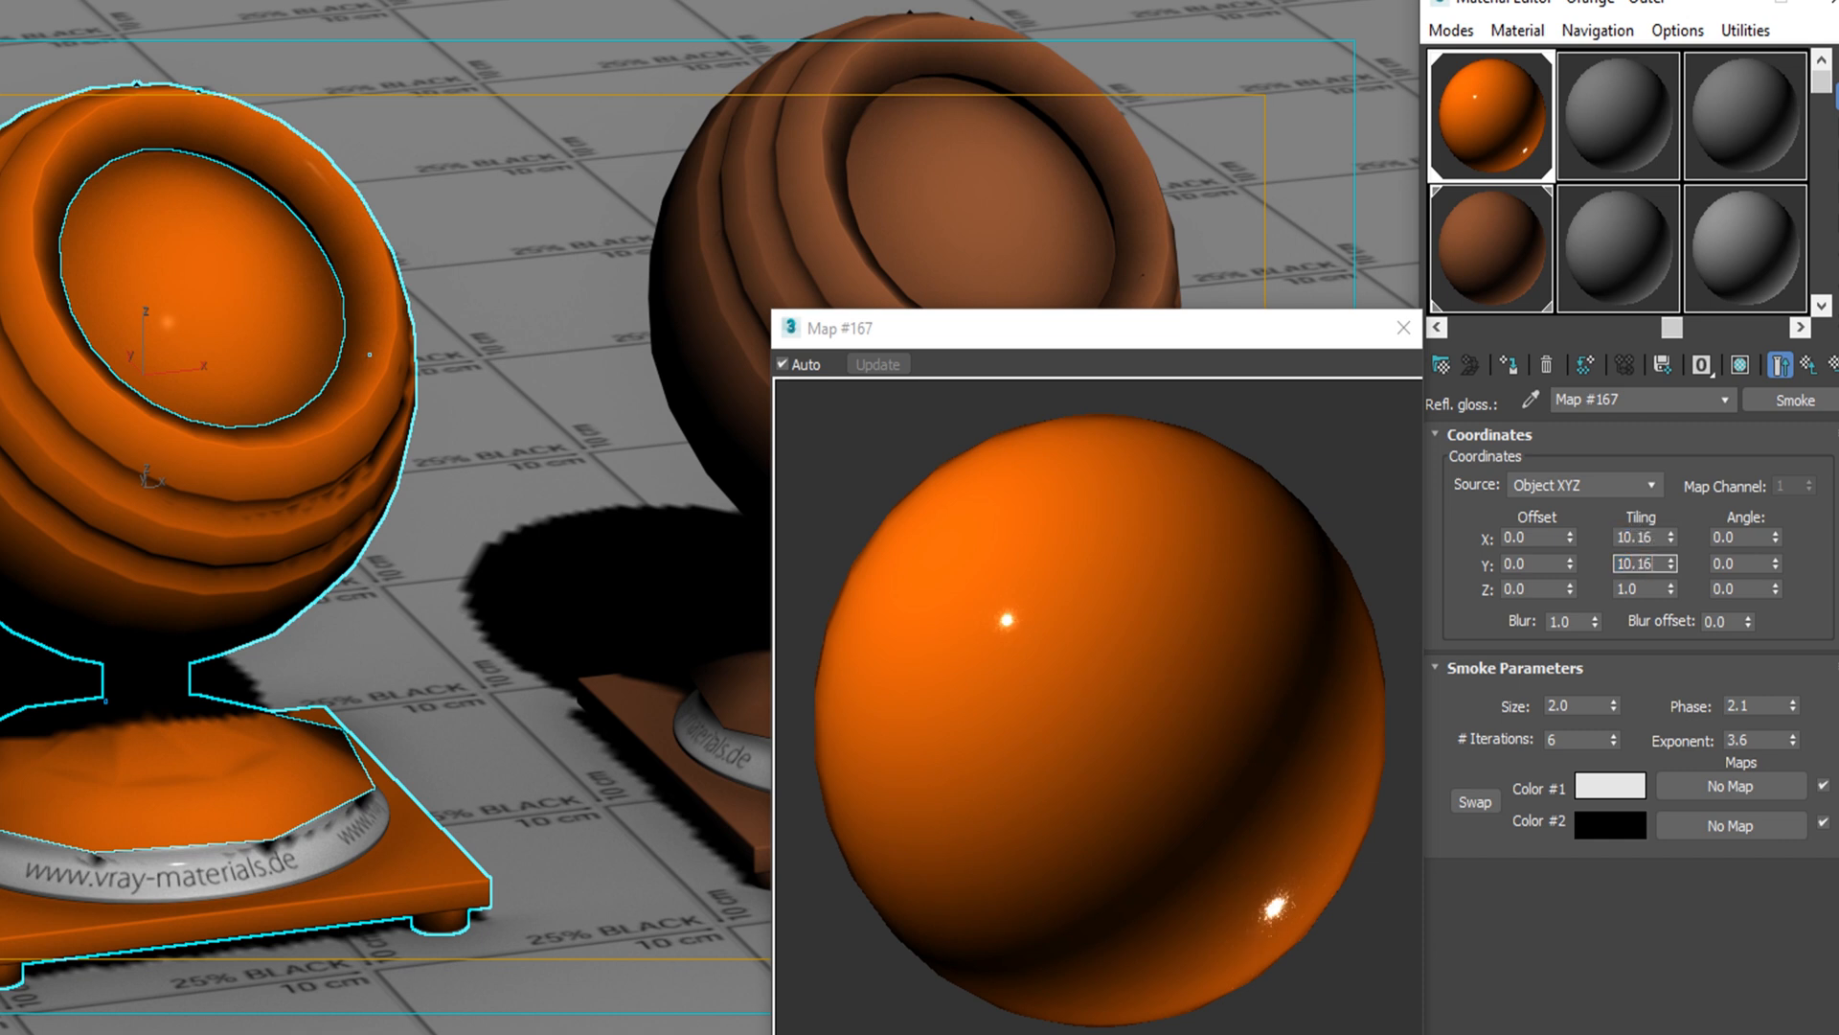
pyautogui.press('Tab')
pyautogui.write('10.16')
pyautogui.press('Return')
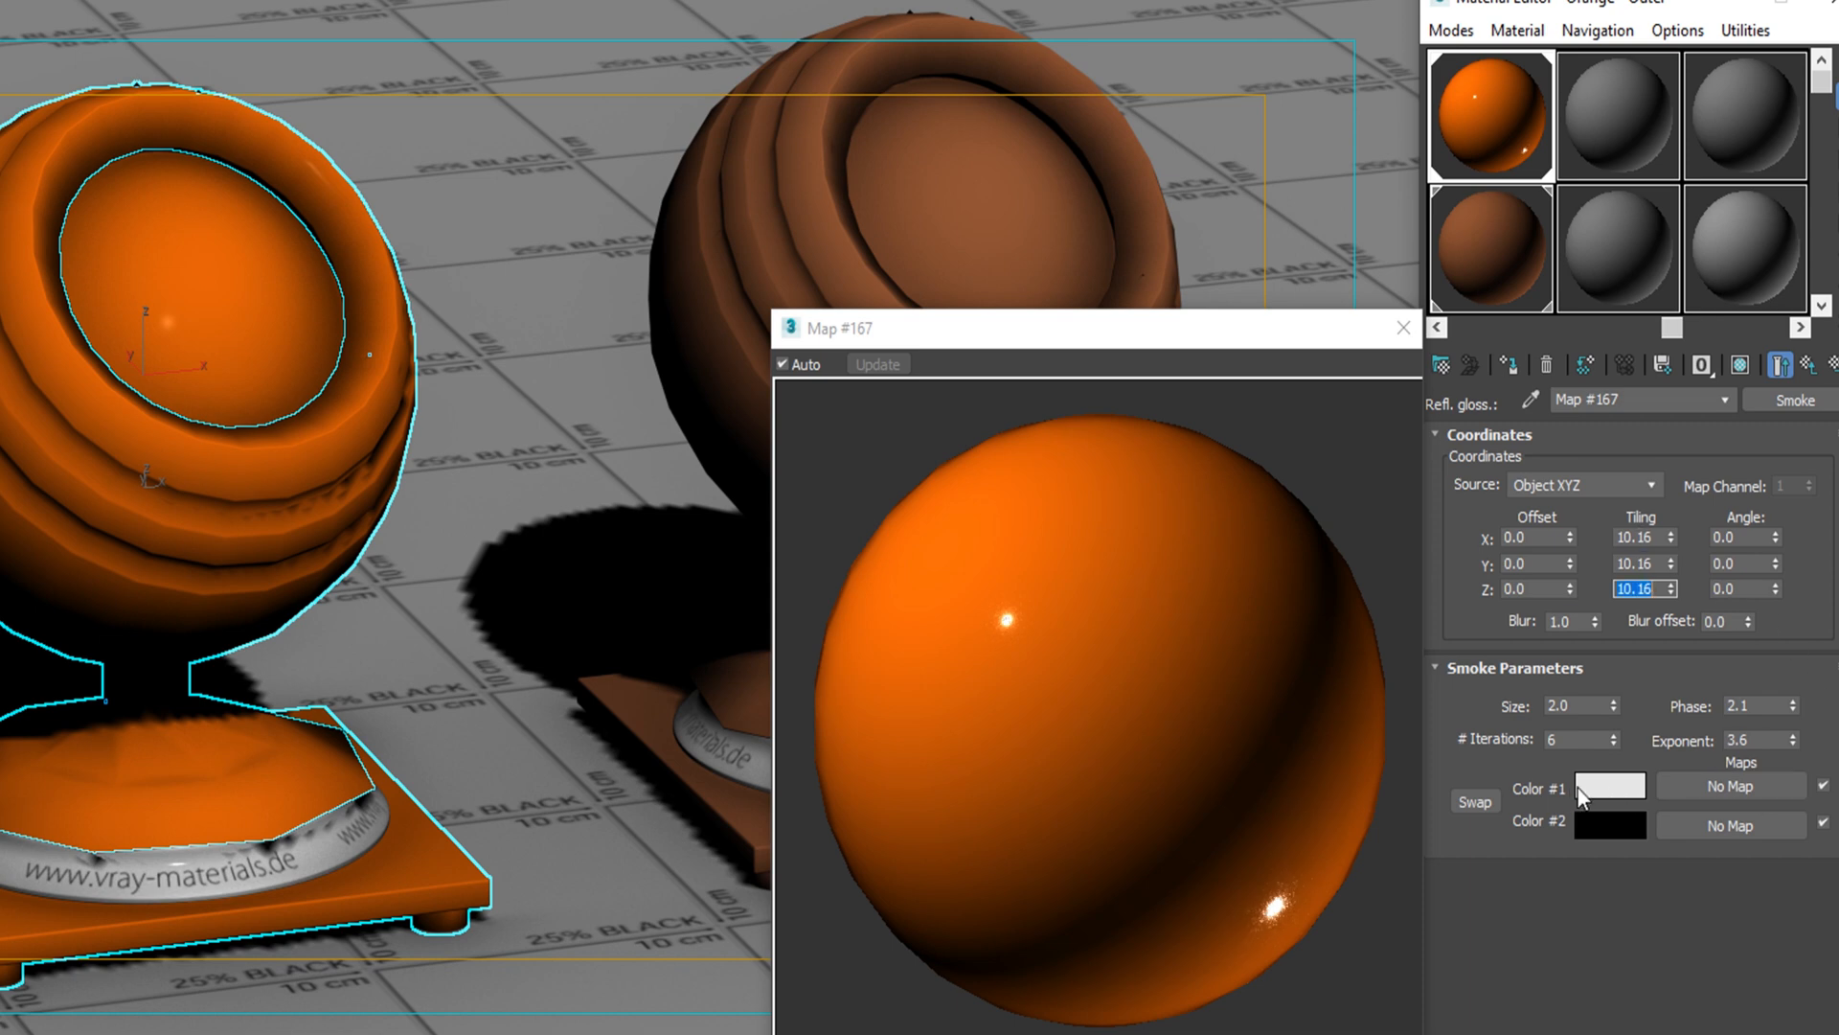
# Step: Add a Cellular map to the Smoke map's Color #1 and set its X, Y and Z tiling to 10.16
pyautogui.click(1716, 785)
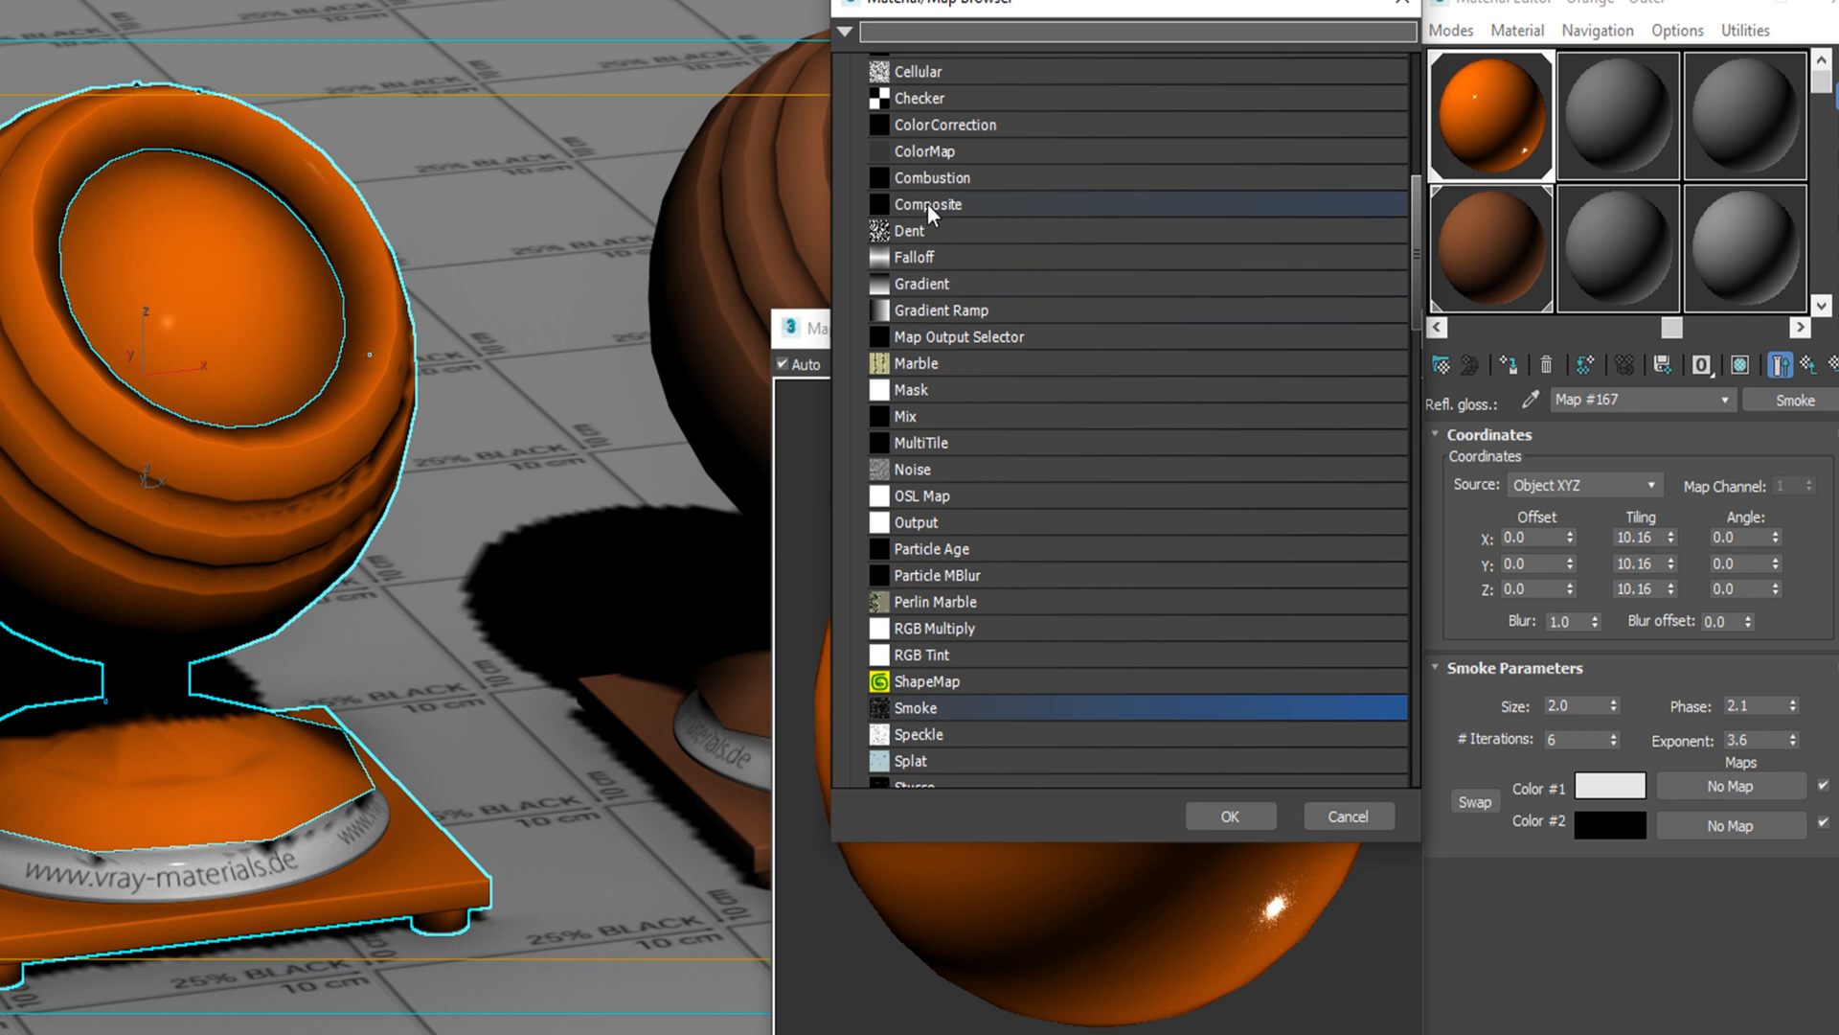
pyautogui.doubleClick(935, 69)
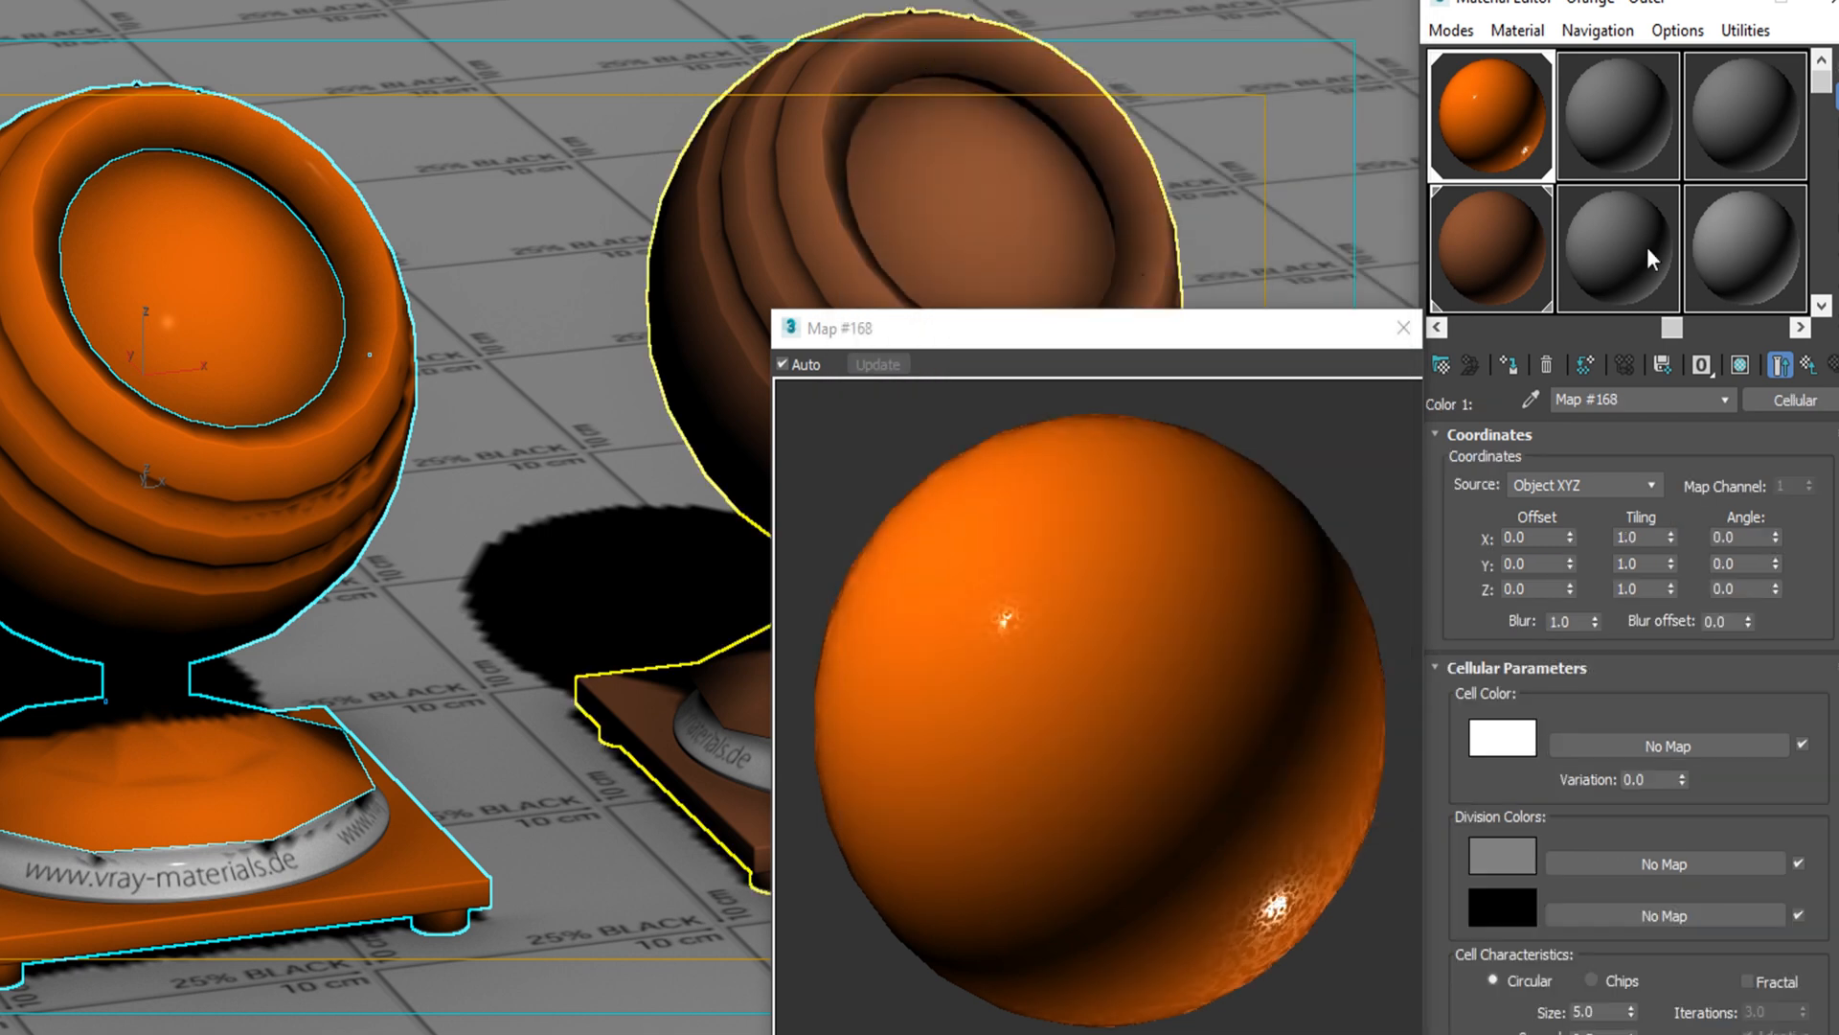
pyautogui.click(1633, 538)
pyautogui.write('10.16')
pyautogui.press('Tab')
pyautogui.write('10.16')
pyautogui.press('Tab')
pyautogui.write('10.16')
pyautogui.press('Return')
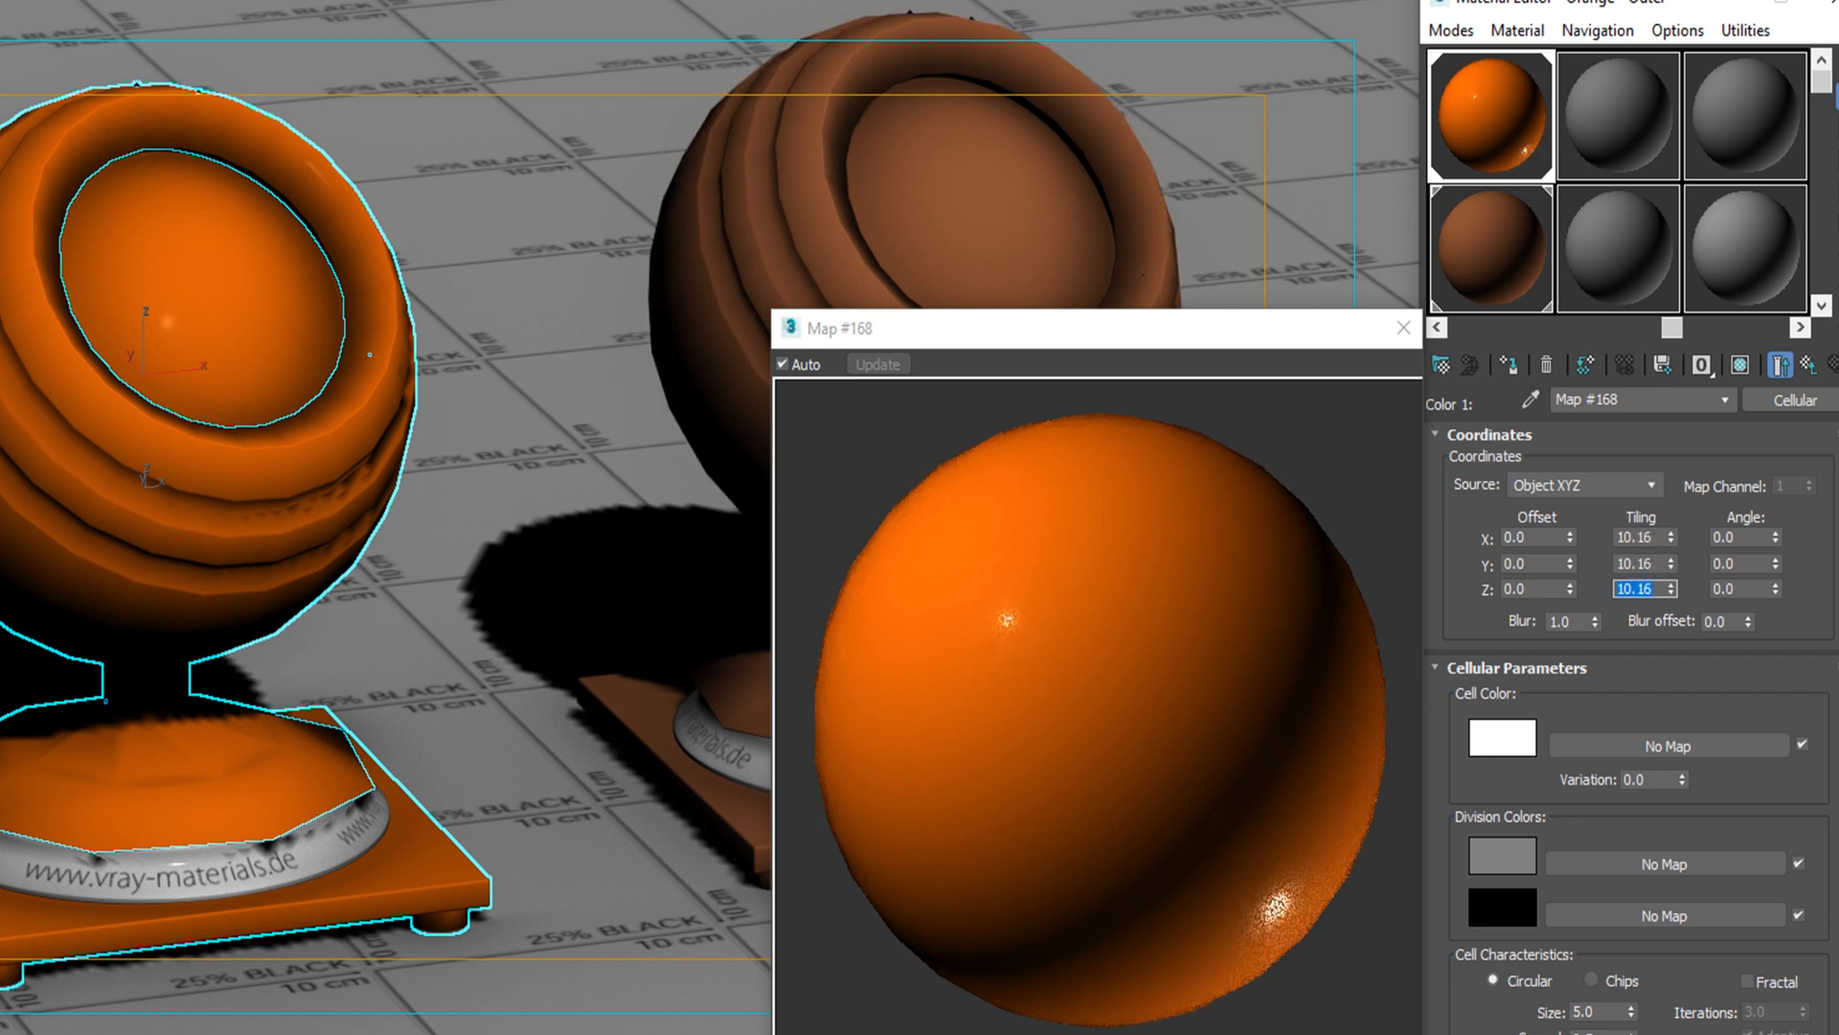
# Step: Set the Cellular map's blur to 0.99, enable Fractal and set the cell size to 2.0
pyautogui.click(1595, 625)
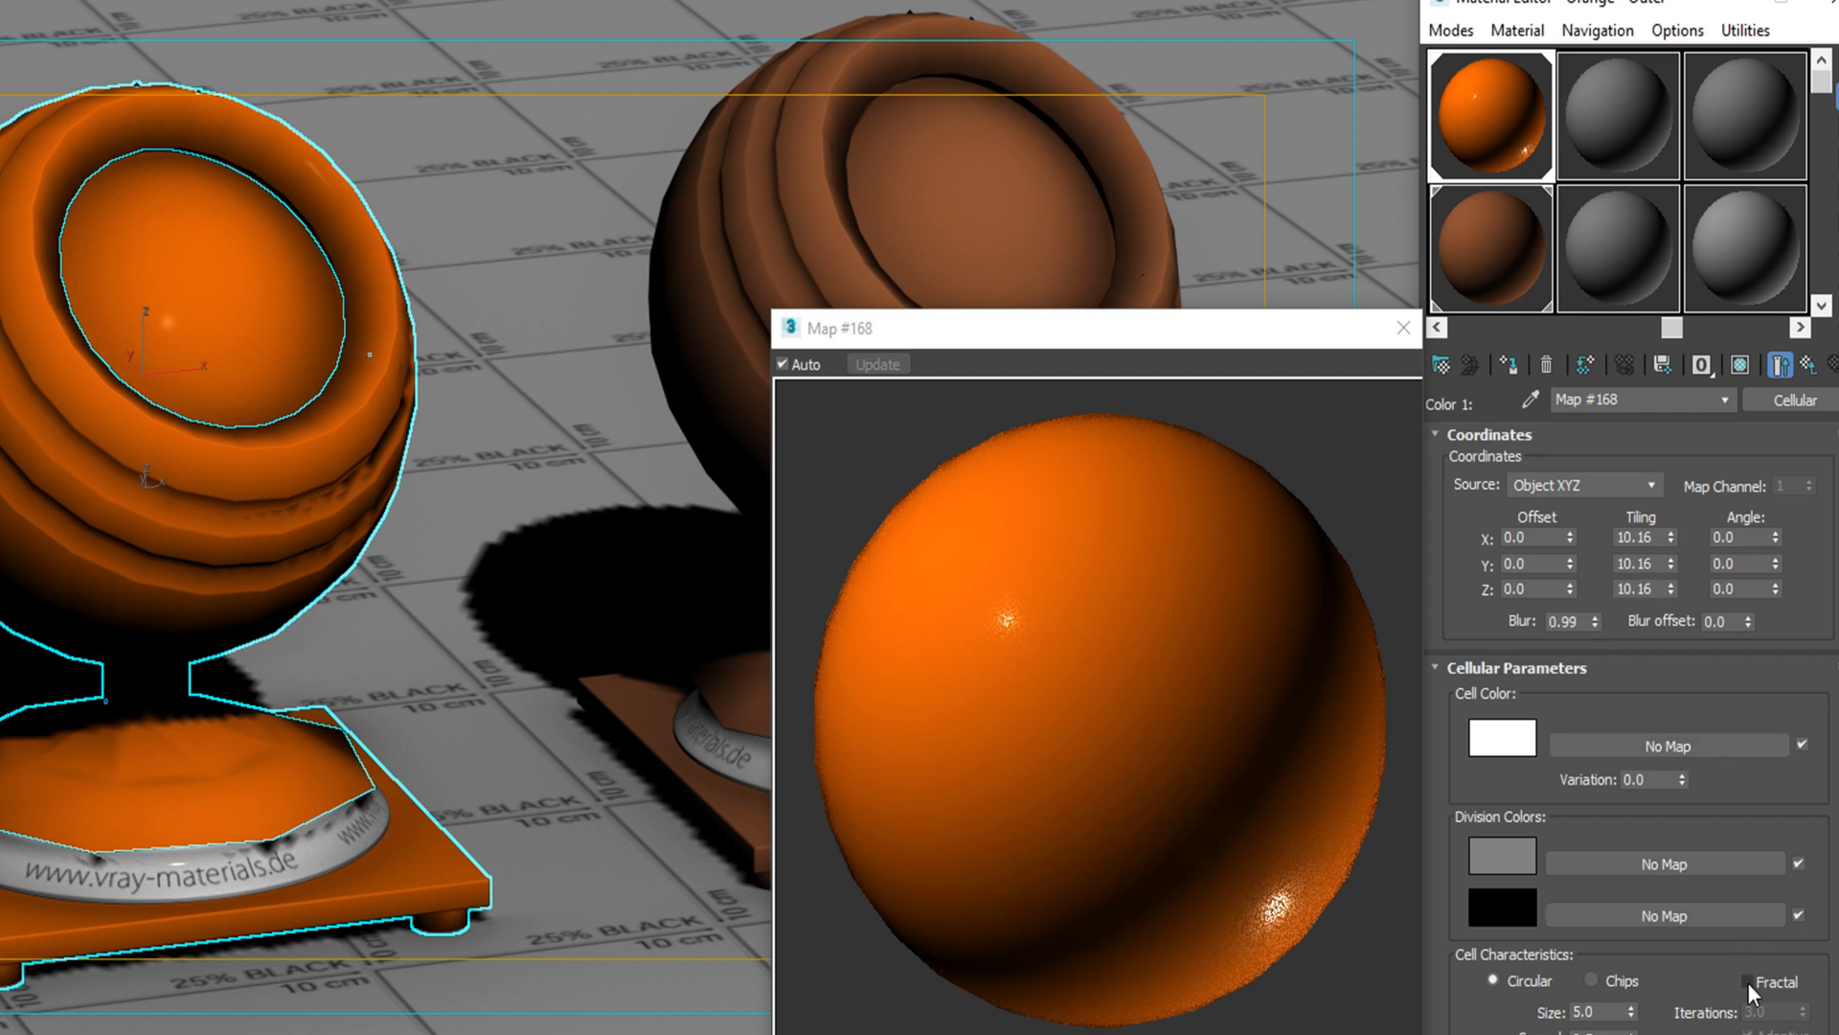
pyautogui.scroll(-2, 1703, 944)
pyautogui.click(1748, 920)
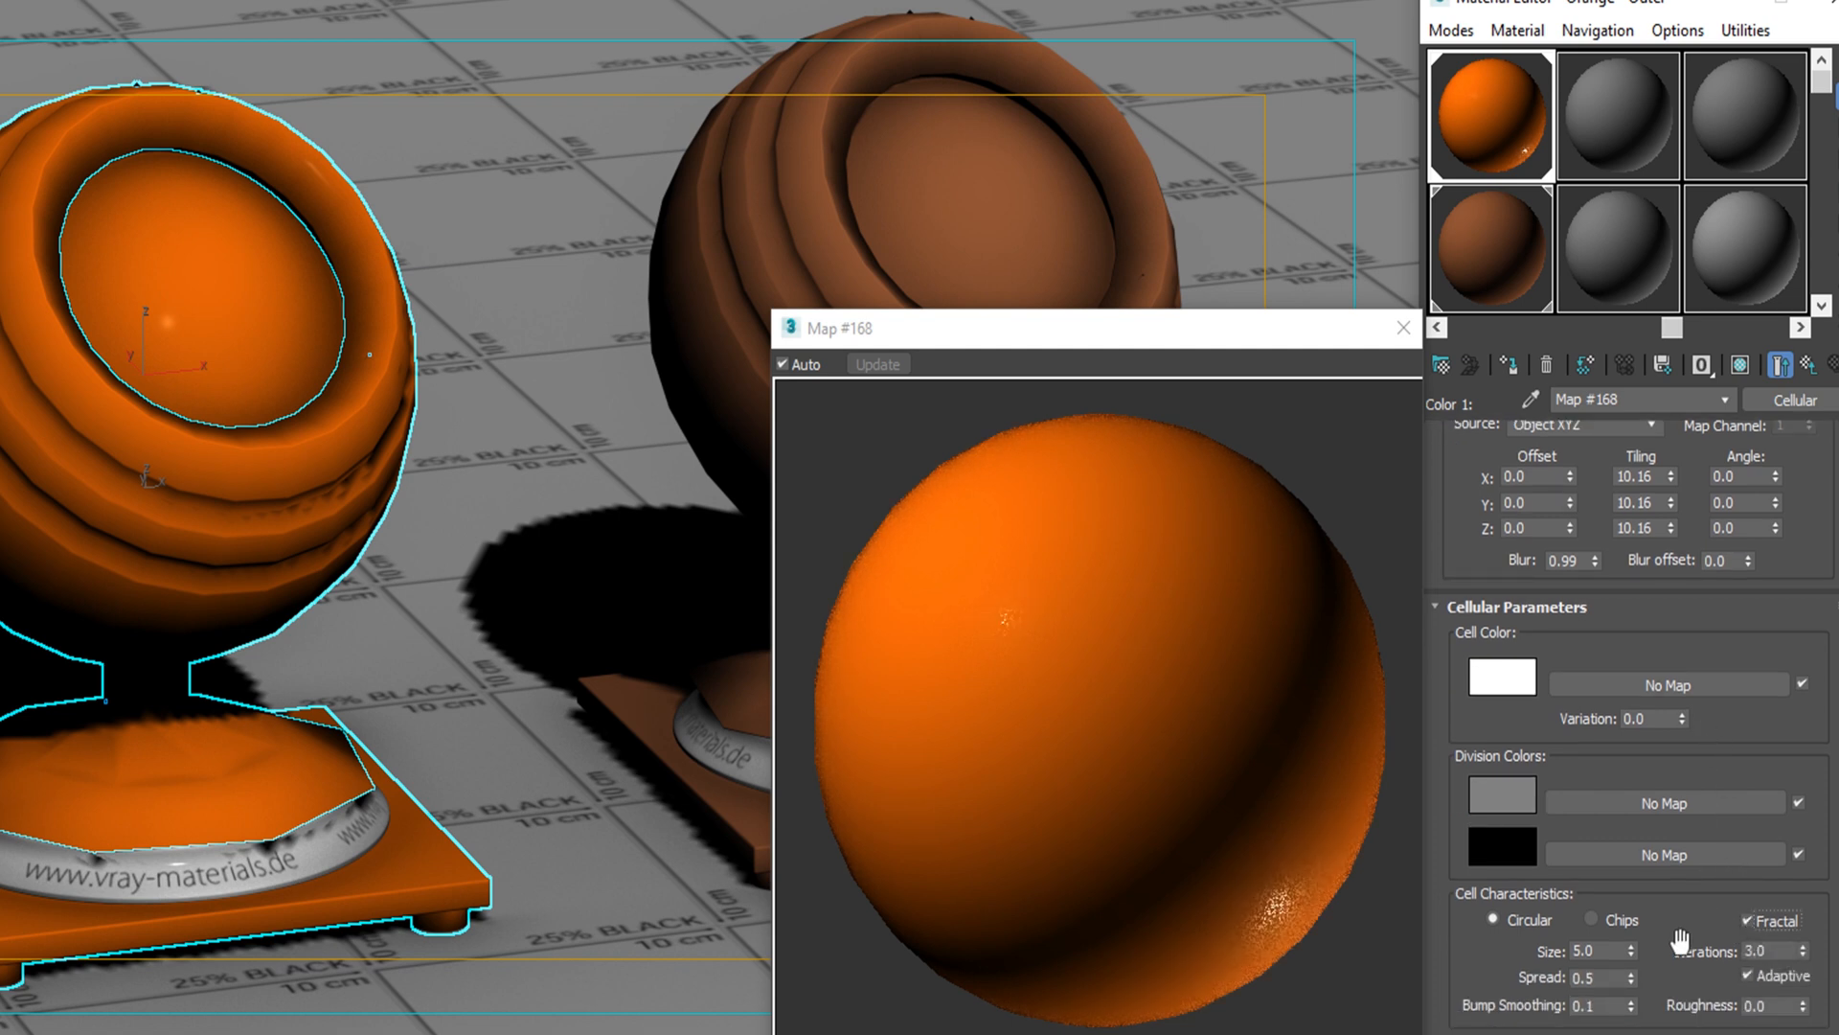
pyautogui.write('2')
pyautogui.press('Return')
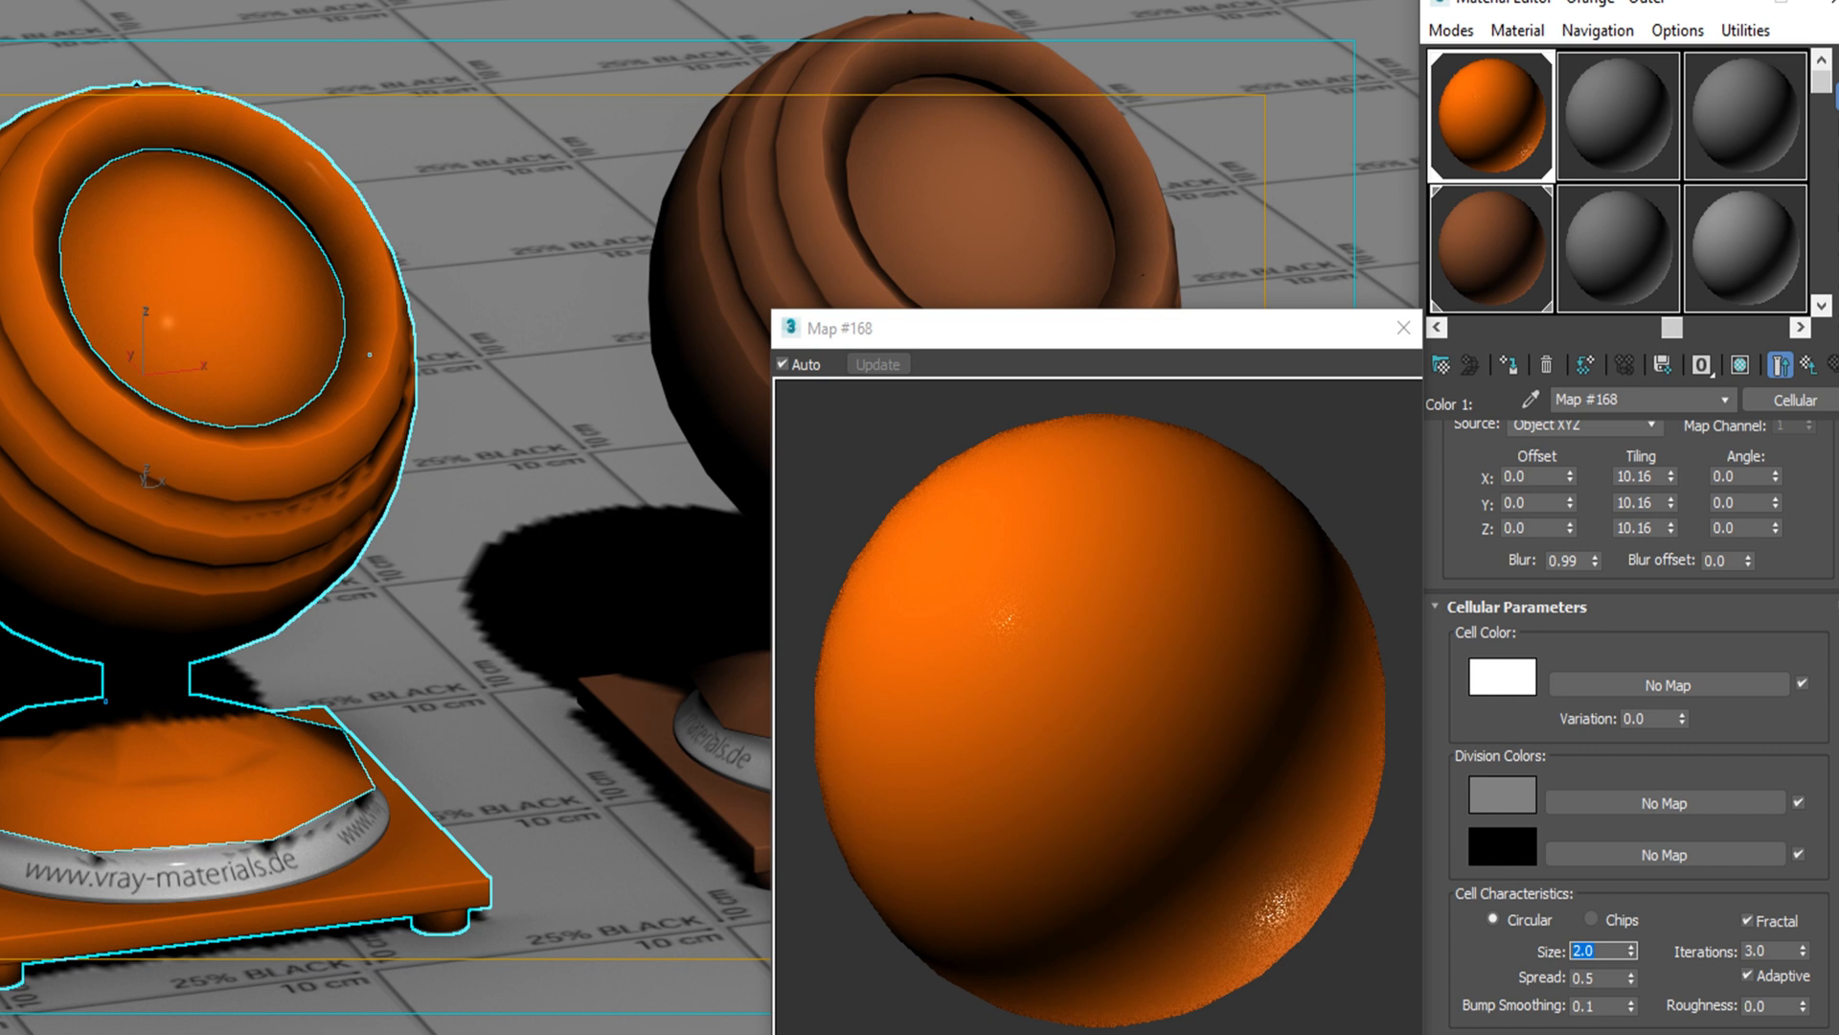
# Step: Set the Cellular map's spread to 1.1, bump smoothing to 0.15 and iterations to 3.03
pyautogui.doubleClick(1595, 978)
pyautogui.write('1.1')
pyautogui.click(1608, 1005)
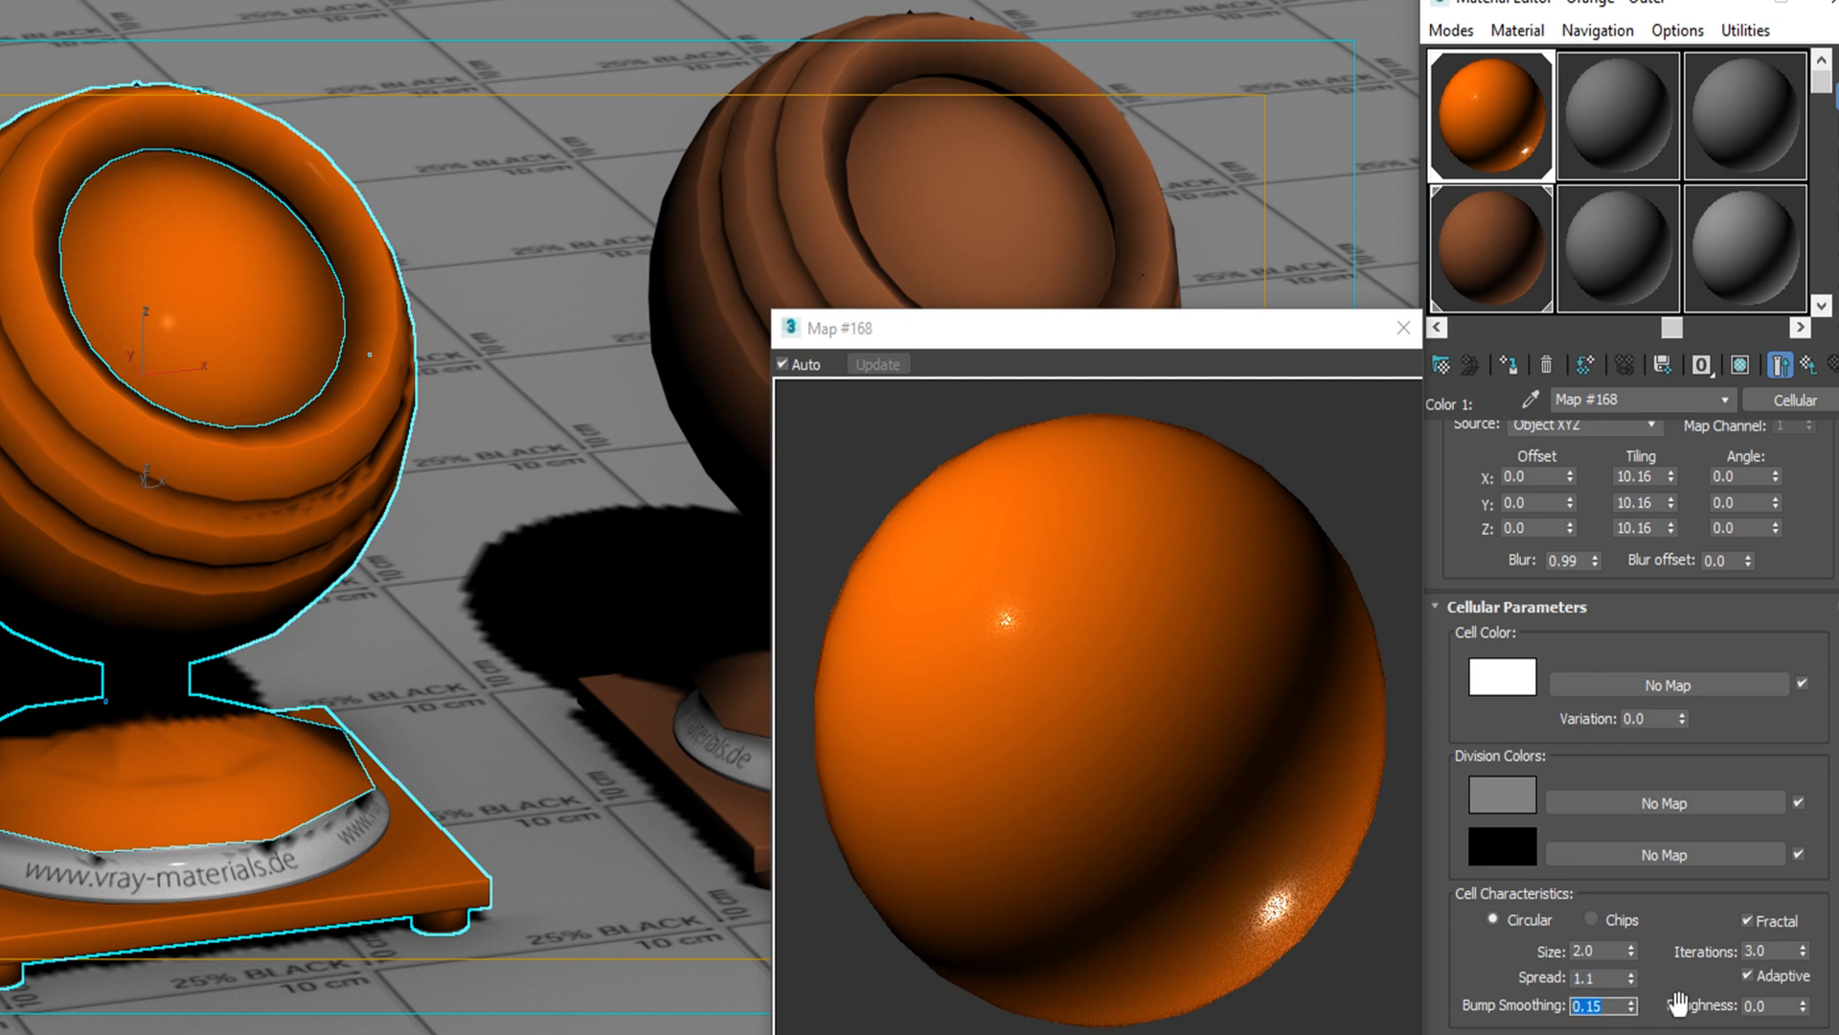
pyautogui.click(1777, 951)
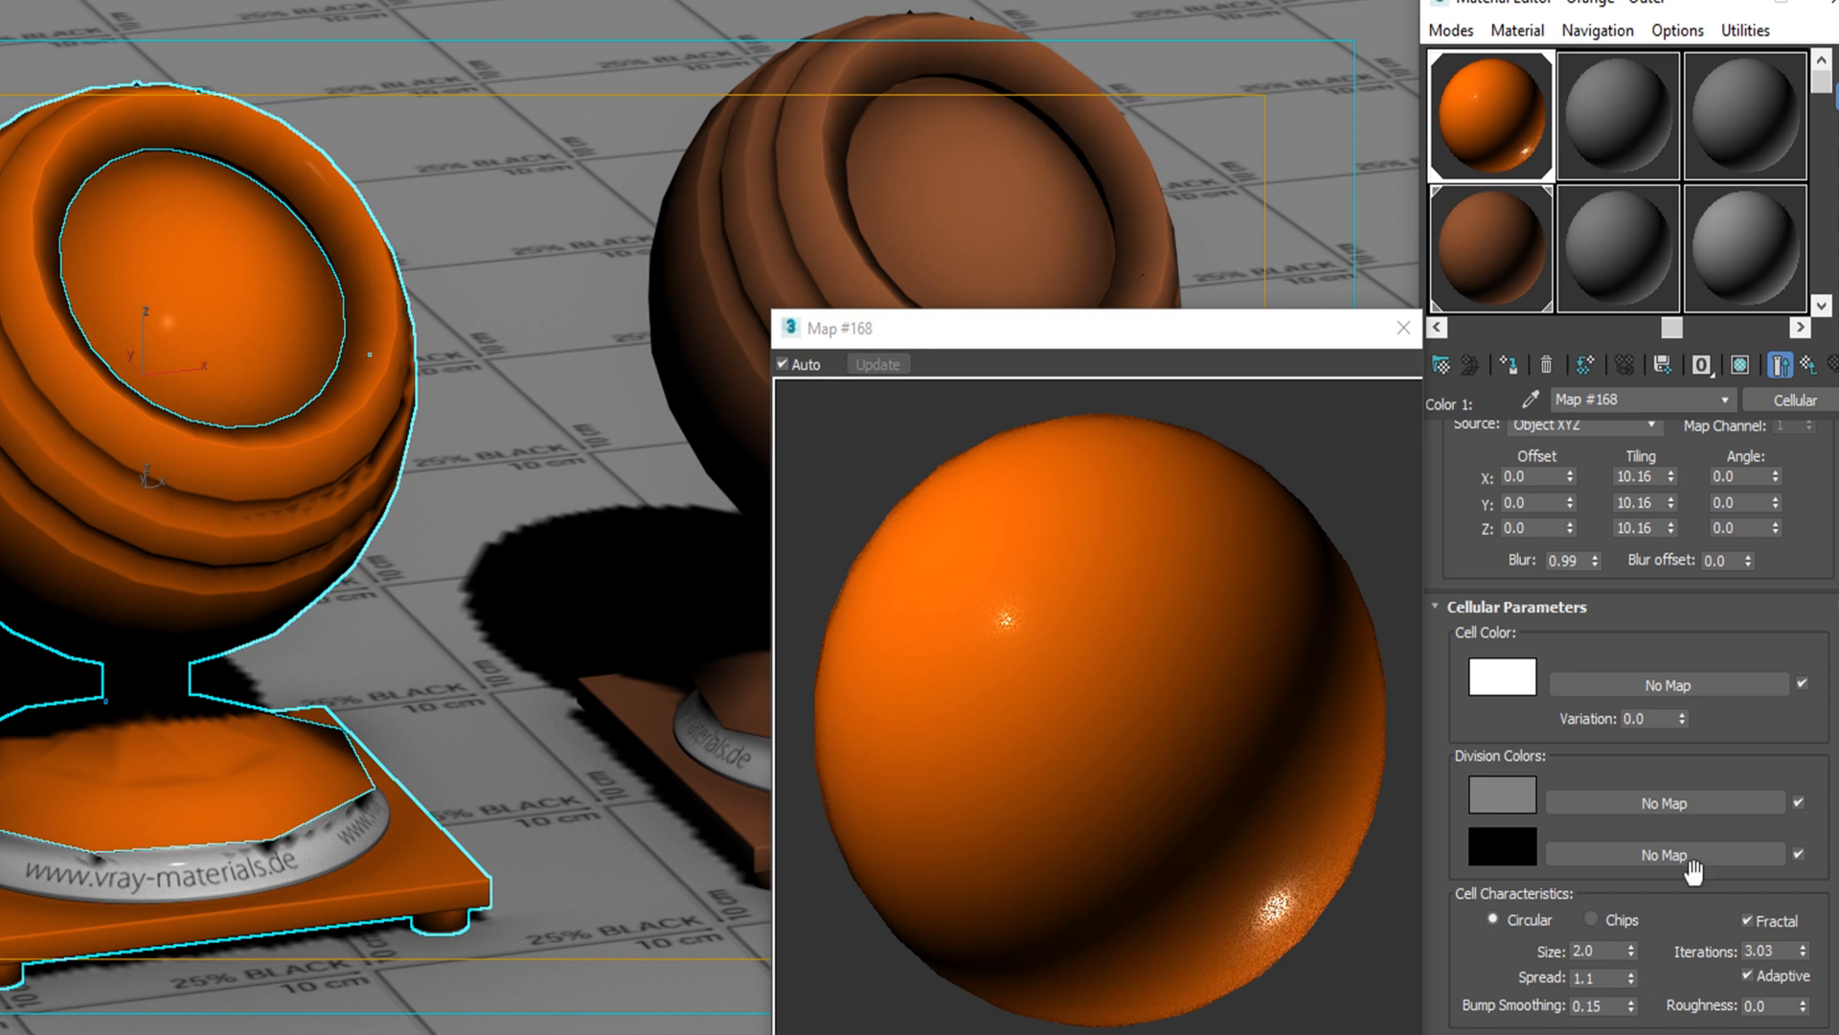
# Step: Return to the top level of the Orange - Outer material and change its BRDF type to Blinn
pyautogui.click(1809, 370)
pyautogui.click(1809, 370)
pyautogui.click(1724, 762)
pyautogui.moveTo(1683, 889); pyautogui.dragTo(1679, 767)
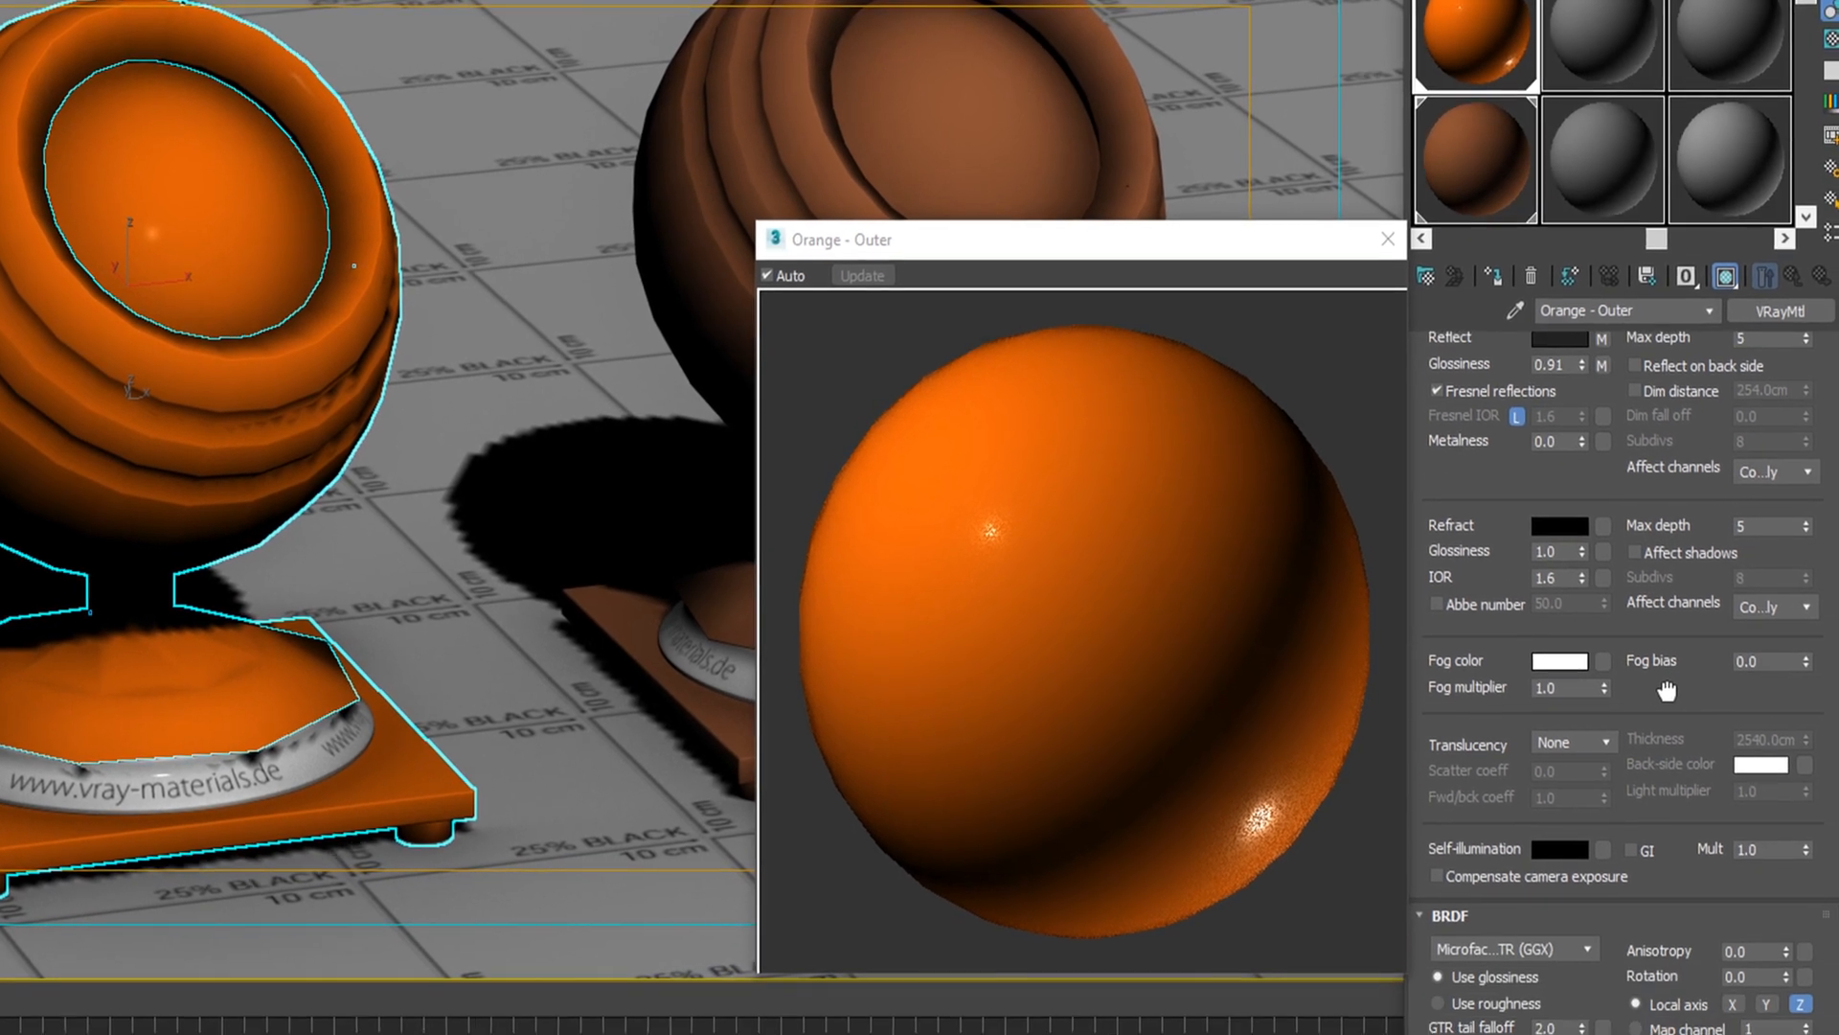
pyautogui.moveTo(1667, 690); pyautogui.dragTo(1662, 637)
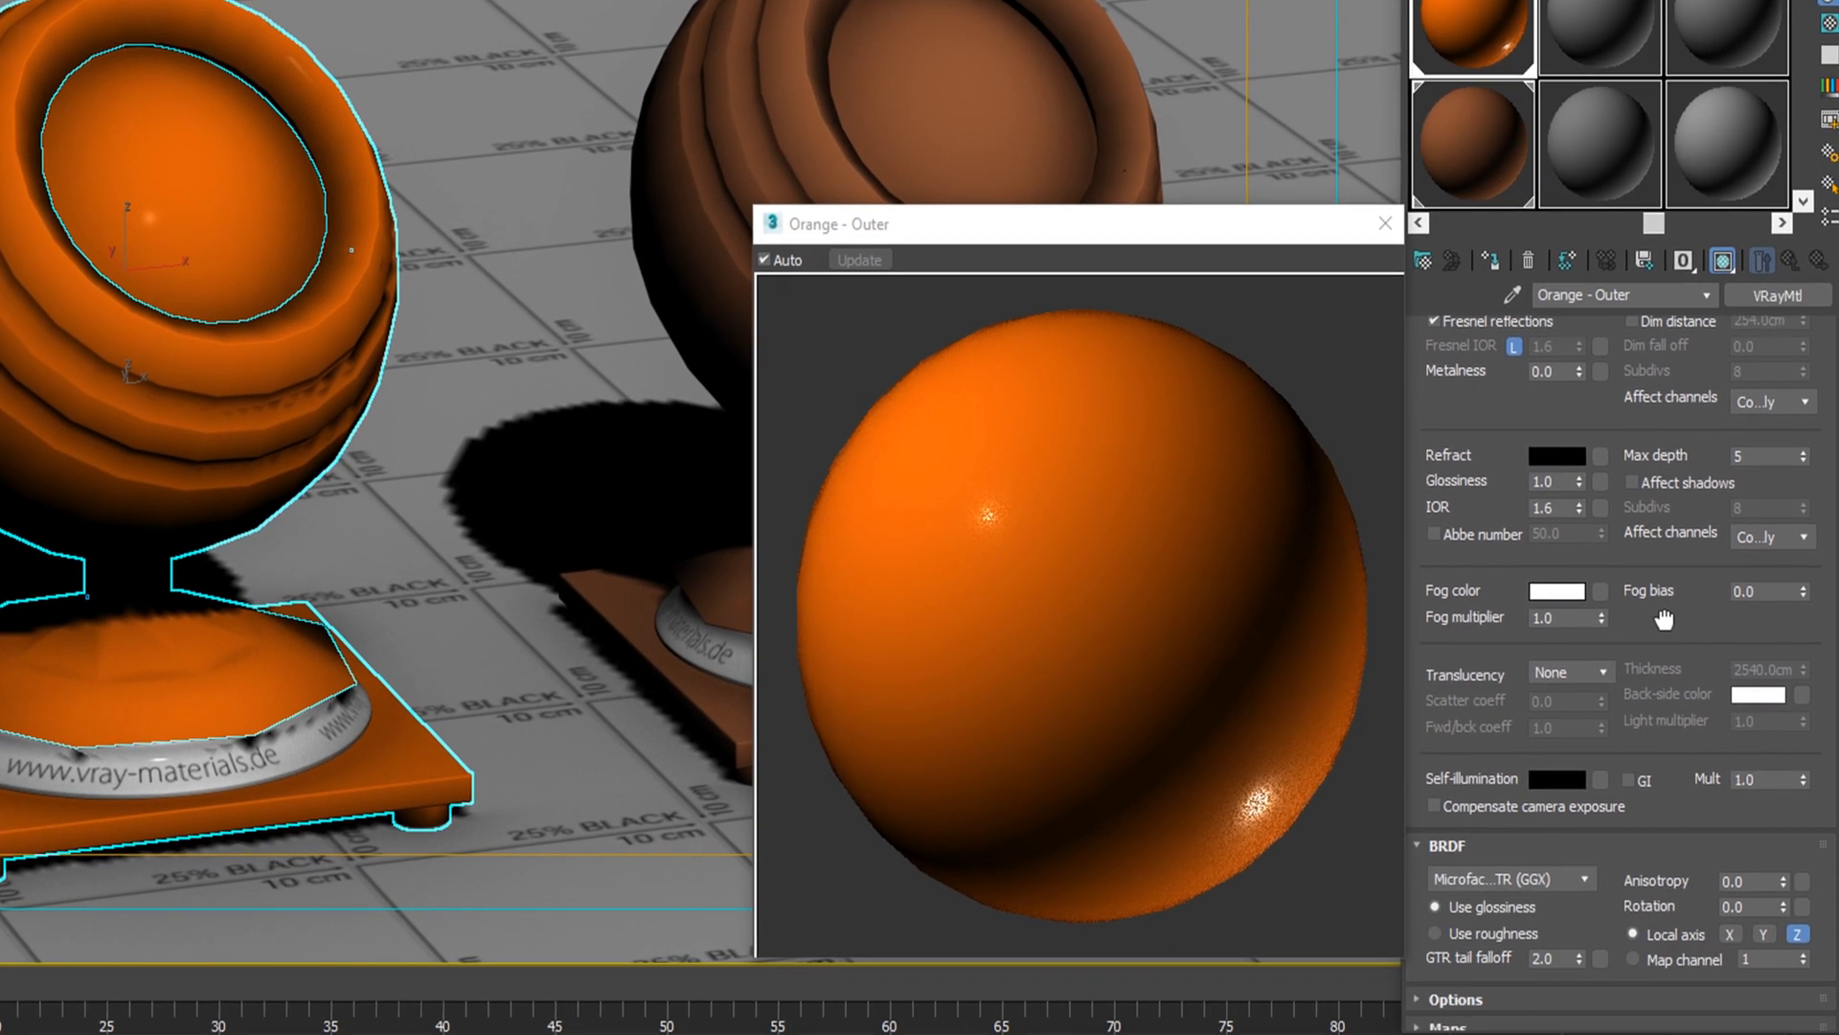
pyautogui.click(1509, 887)
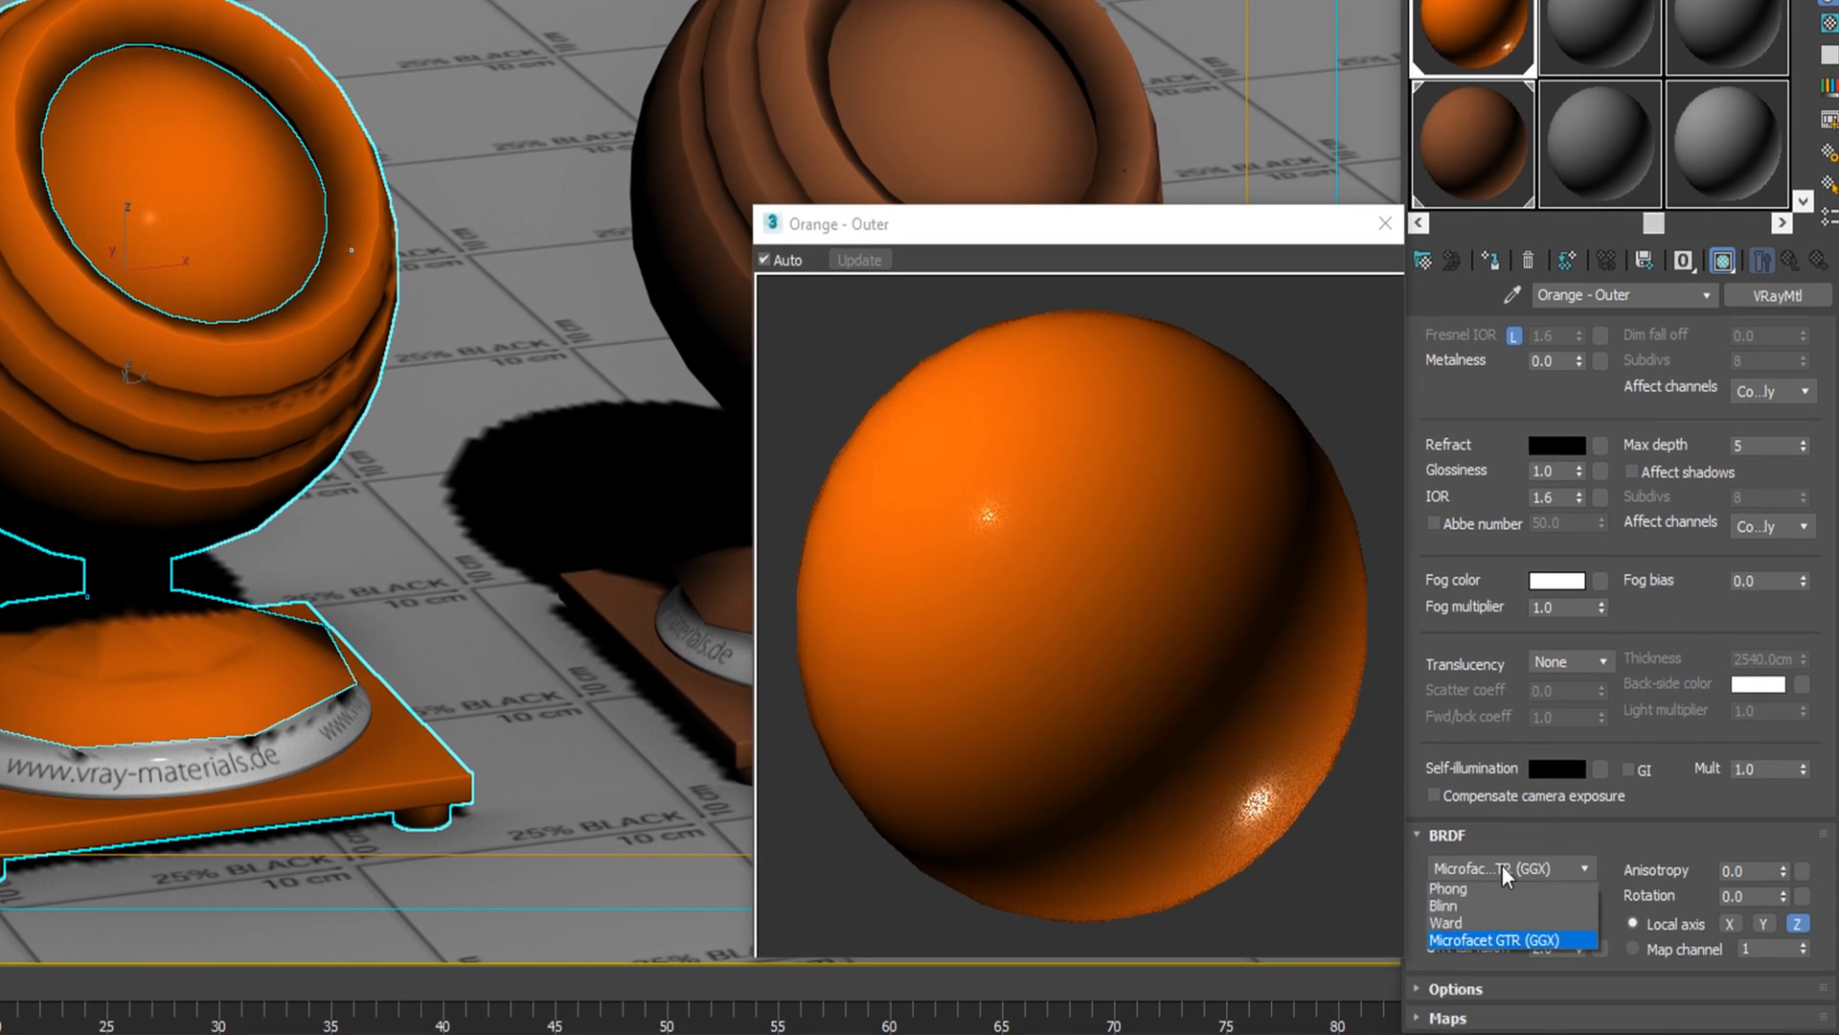
pyautogui.click(1446, 905)
# Step: Set the material's cutoff to 0.01 and disable Fog system units scaling and Glossy Fresnel
pyautogui.click(1507, 997)
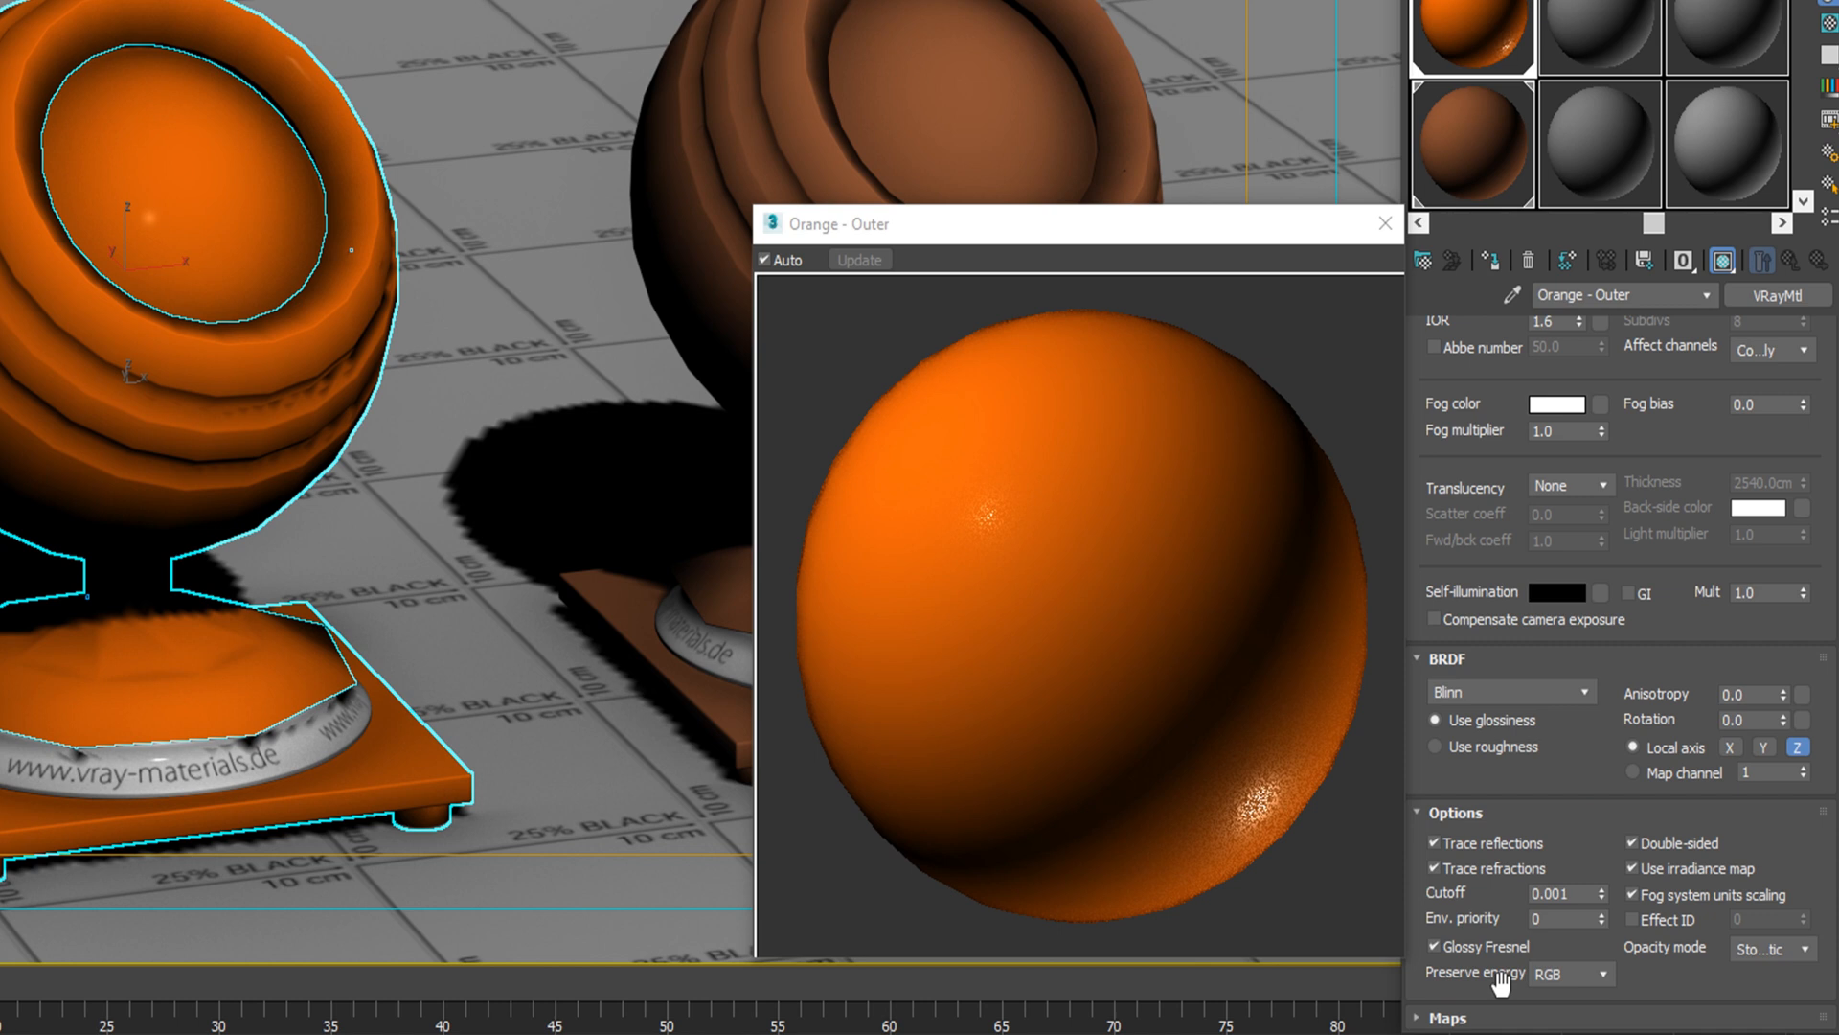
pyautogui.click(1571, 893)
pyautogui.click(1694, 896)
pyautogui.click(1476, 947)
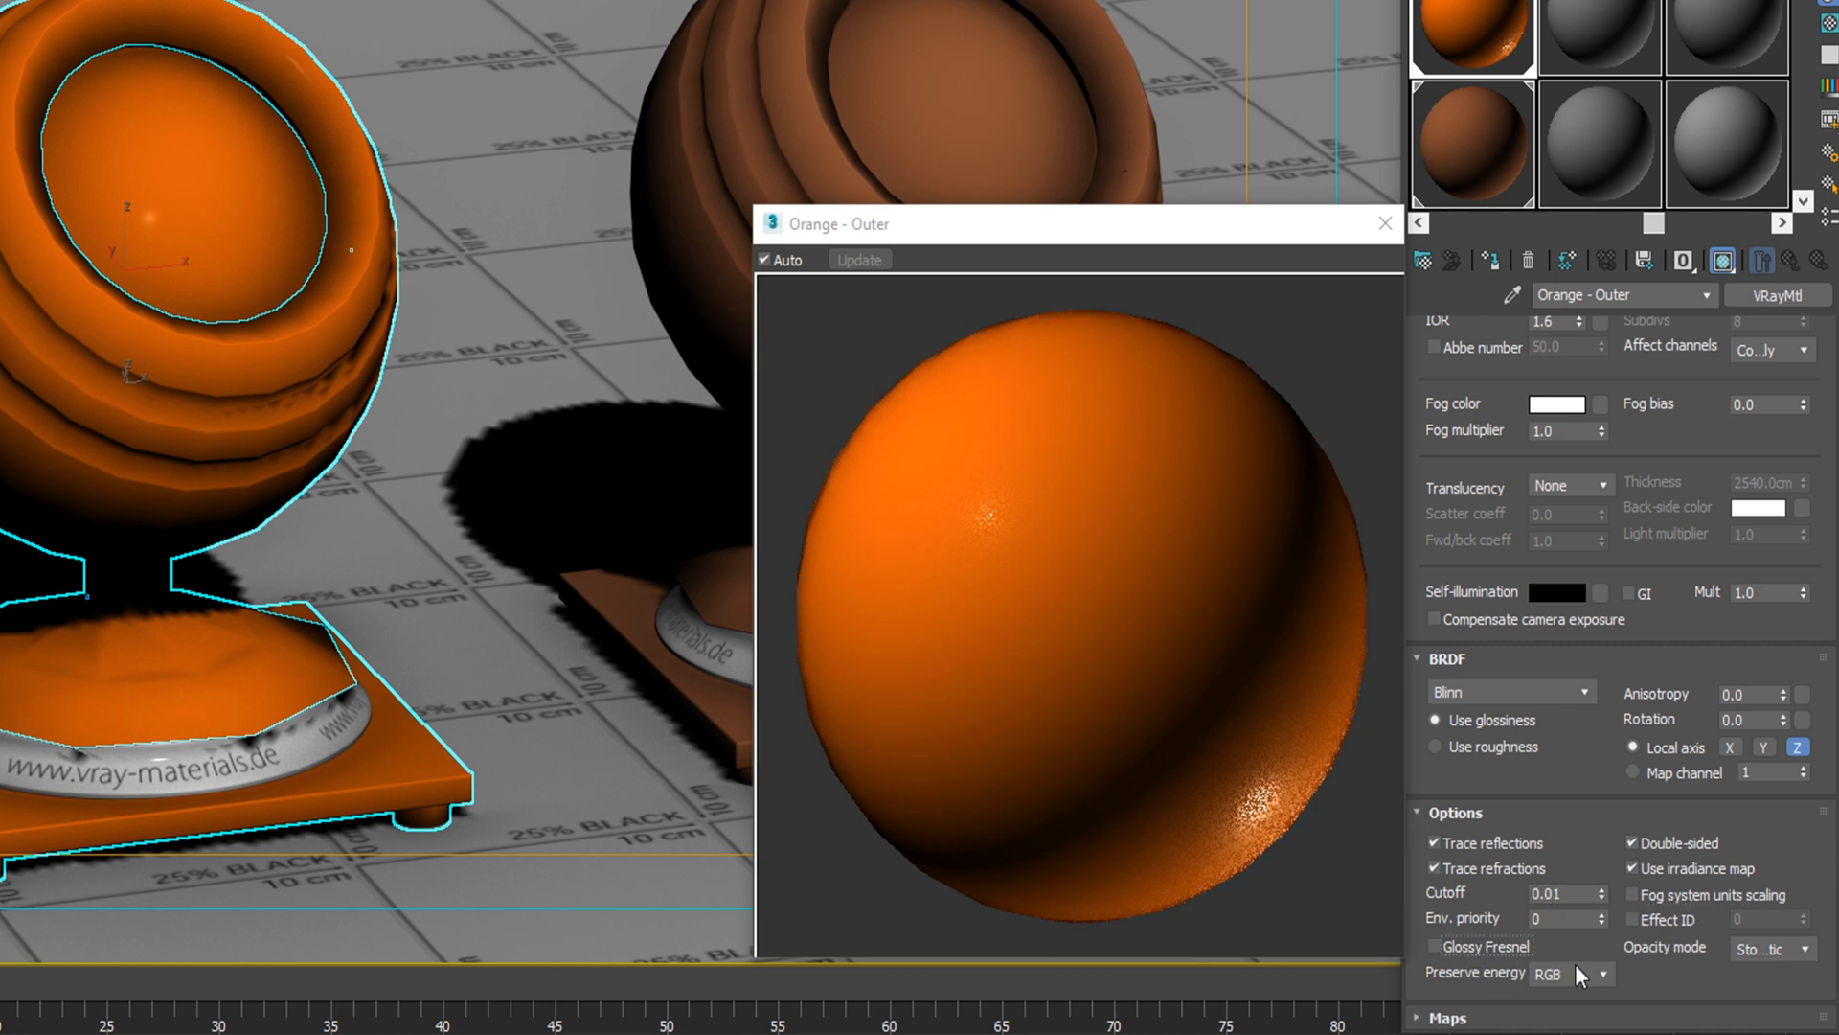
# Step: Copy the reflection glossiness Smoke map into the Bump channel as an independent copy and set the bump amount to 65
pyautogui.click(1610, 1018)
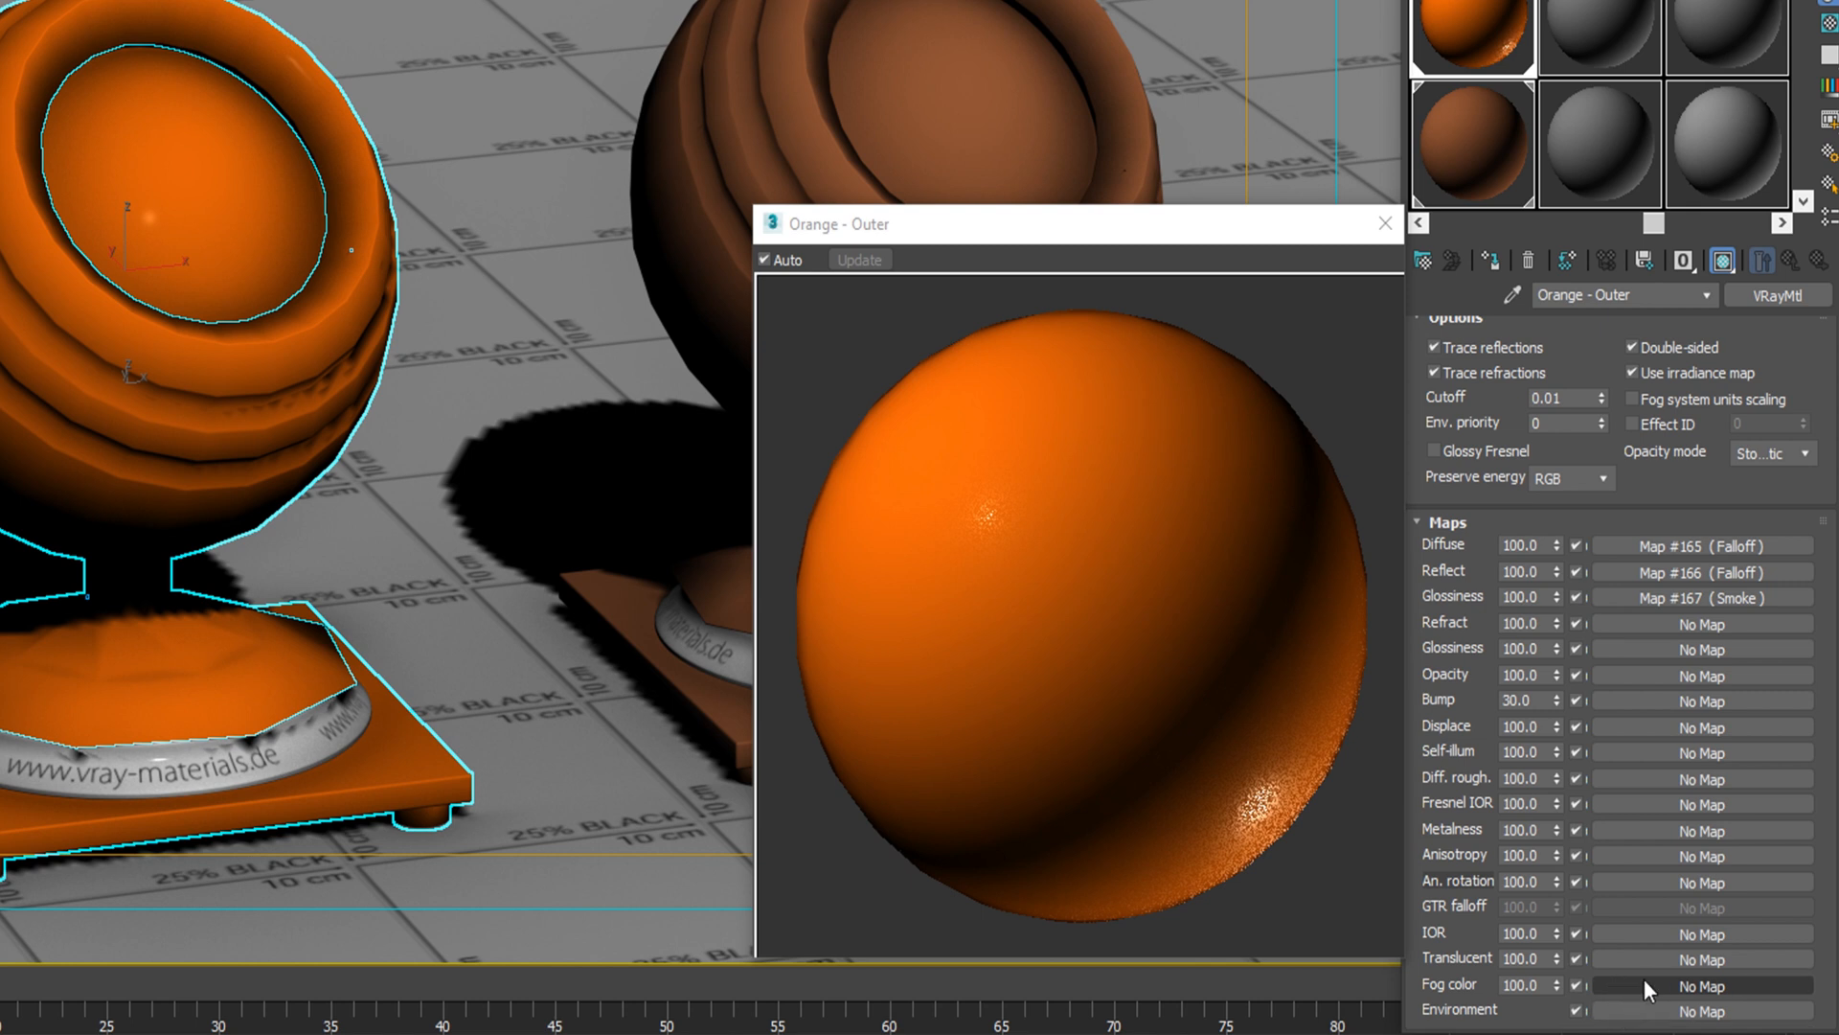
pyautogui.moveTo(1624, 590); pyautogui.dragTo(1608, 701)
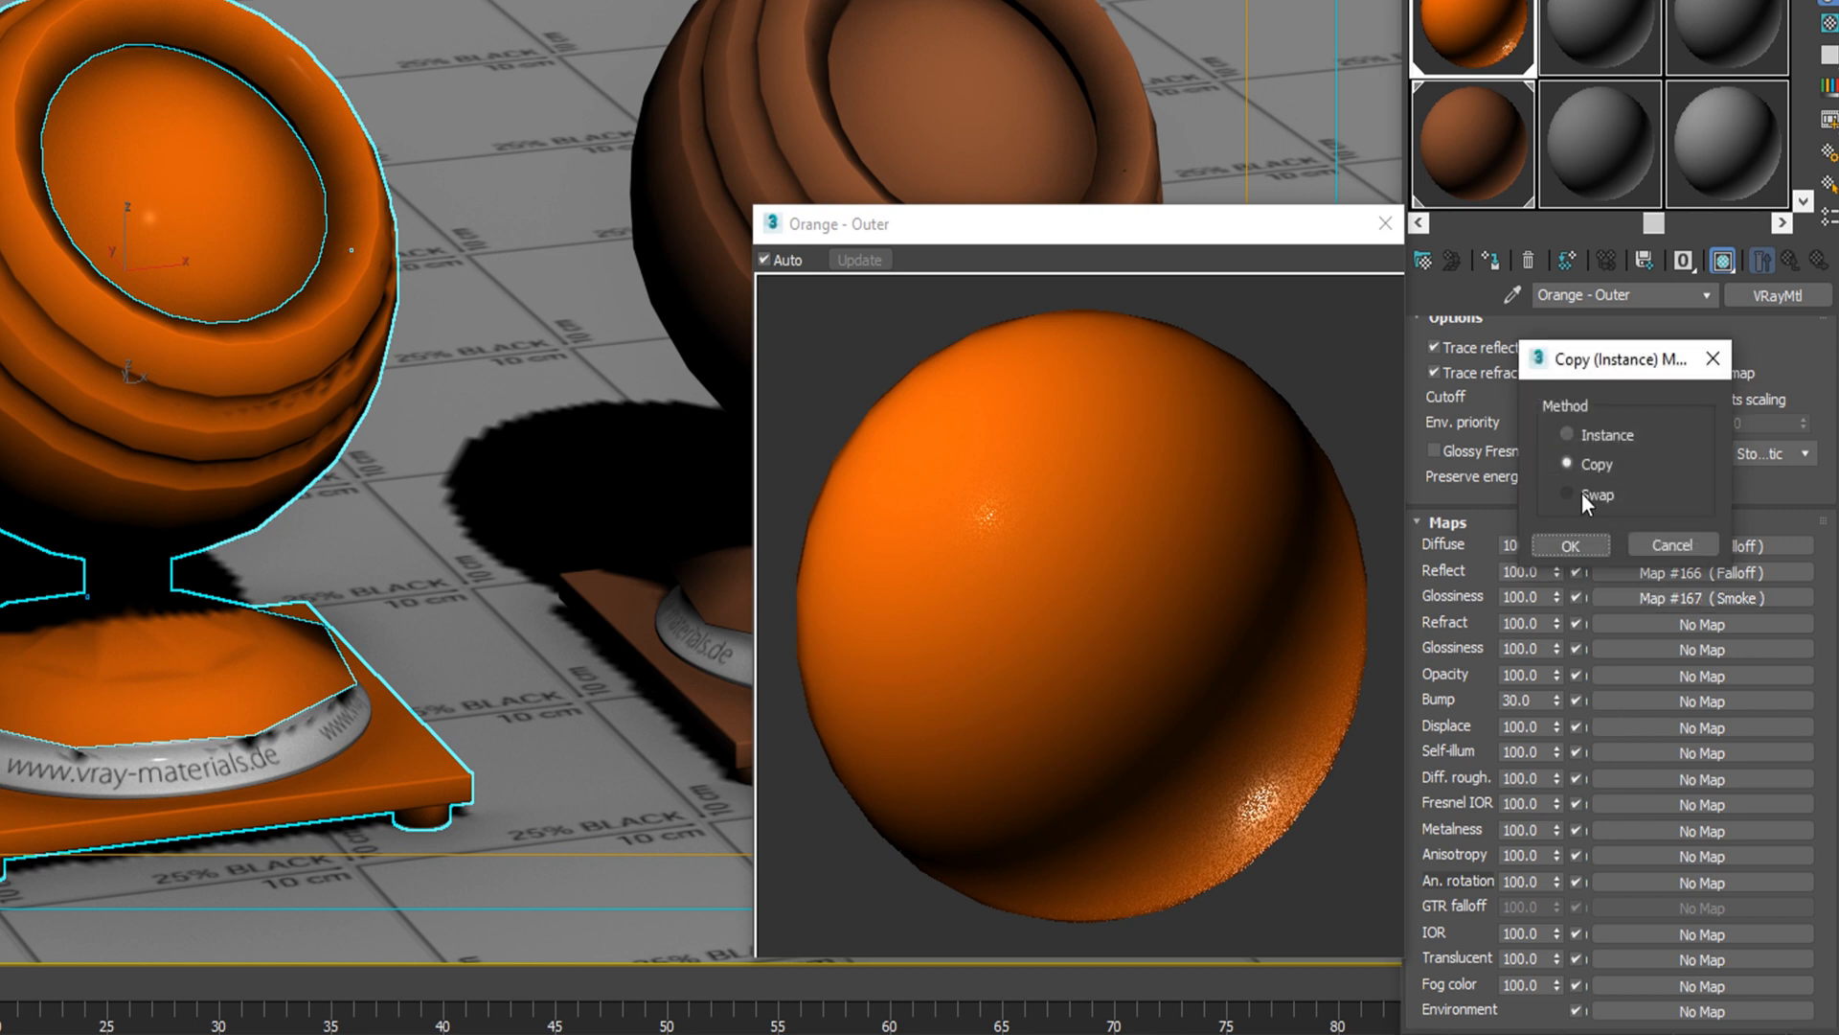
pyautogui.click(1571, 545)
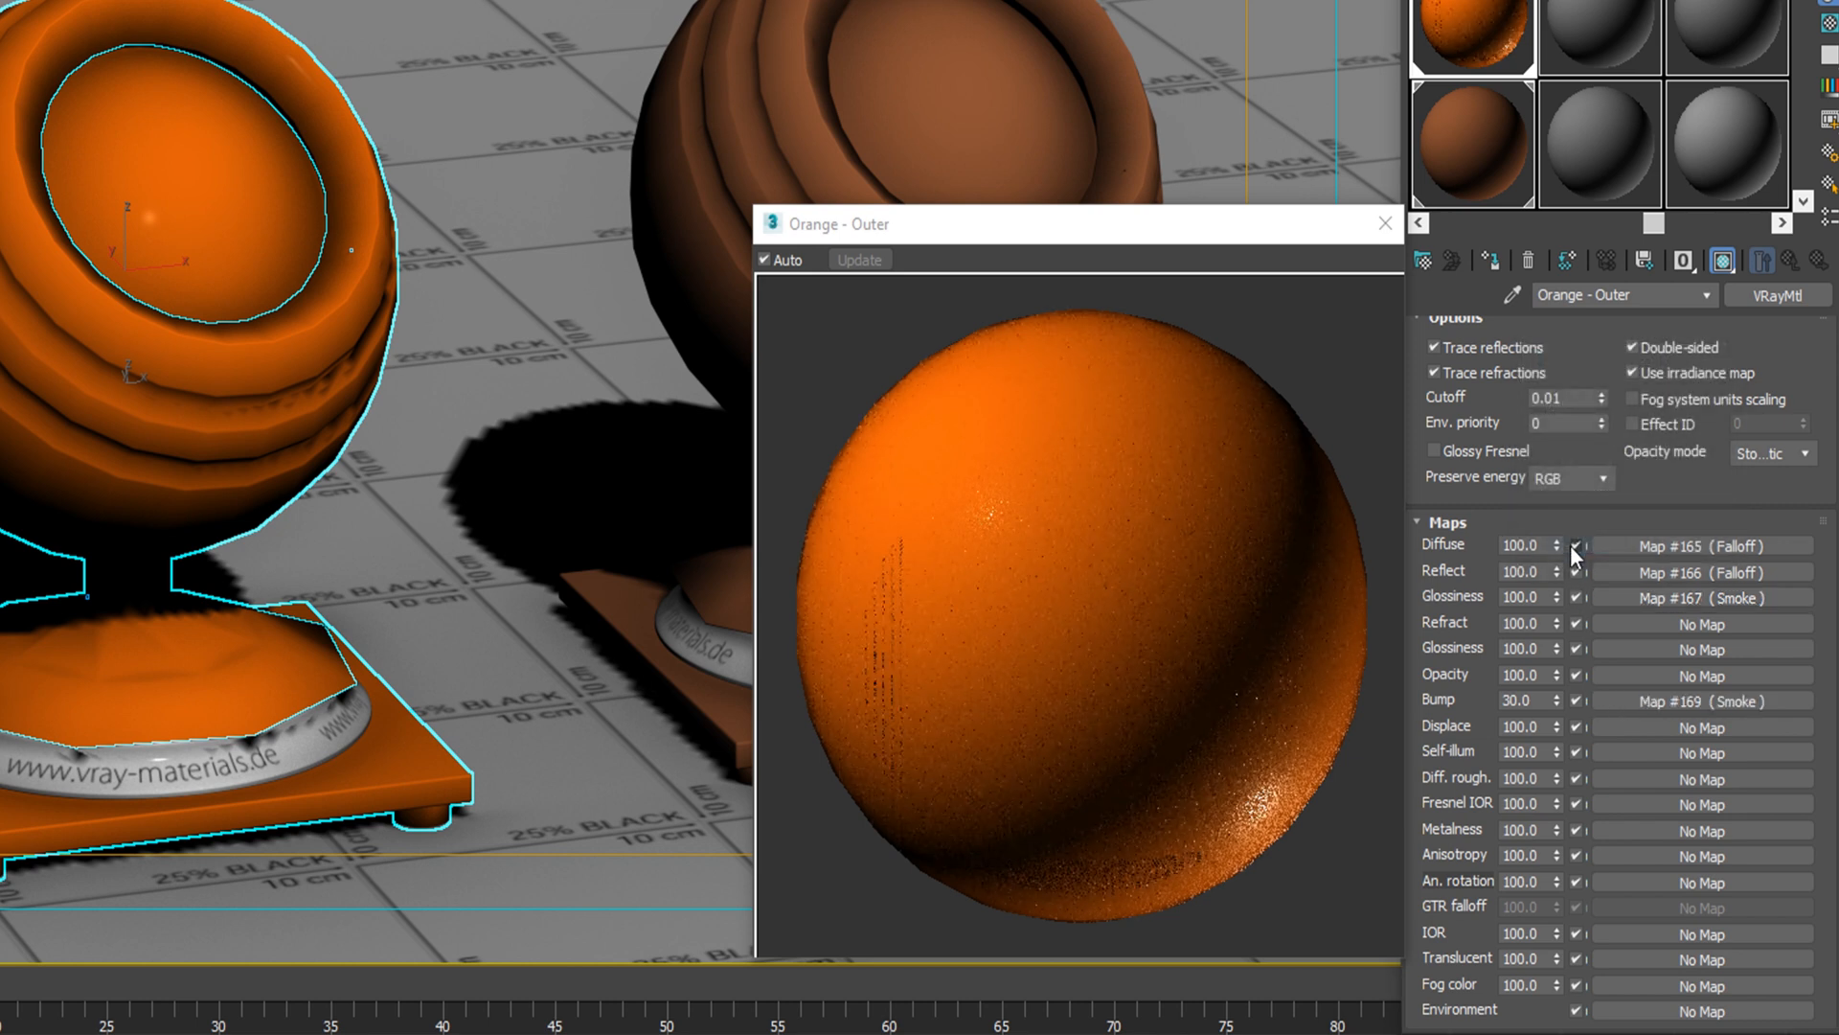
pyautogui.doubleClick(1529, 701)
pyautogui.write('65')
pyautogui.press('Return')
# Step: Copy the bump Smoke map into the Displace channel and set the displacement amount to 1
pyautogui.moveTo(1696, 700); pyautogui.dragTo(1701, 730)
pyautogui.click(1571, 545)
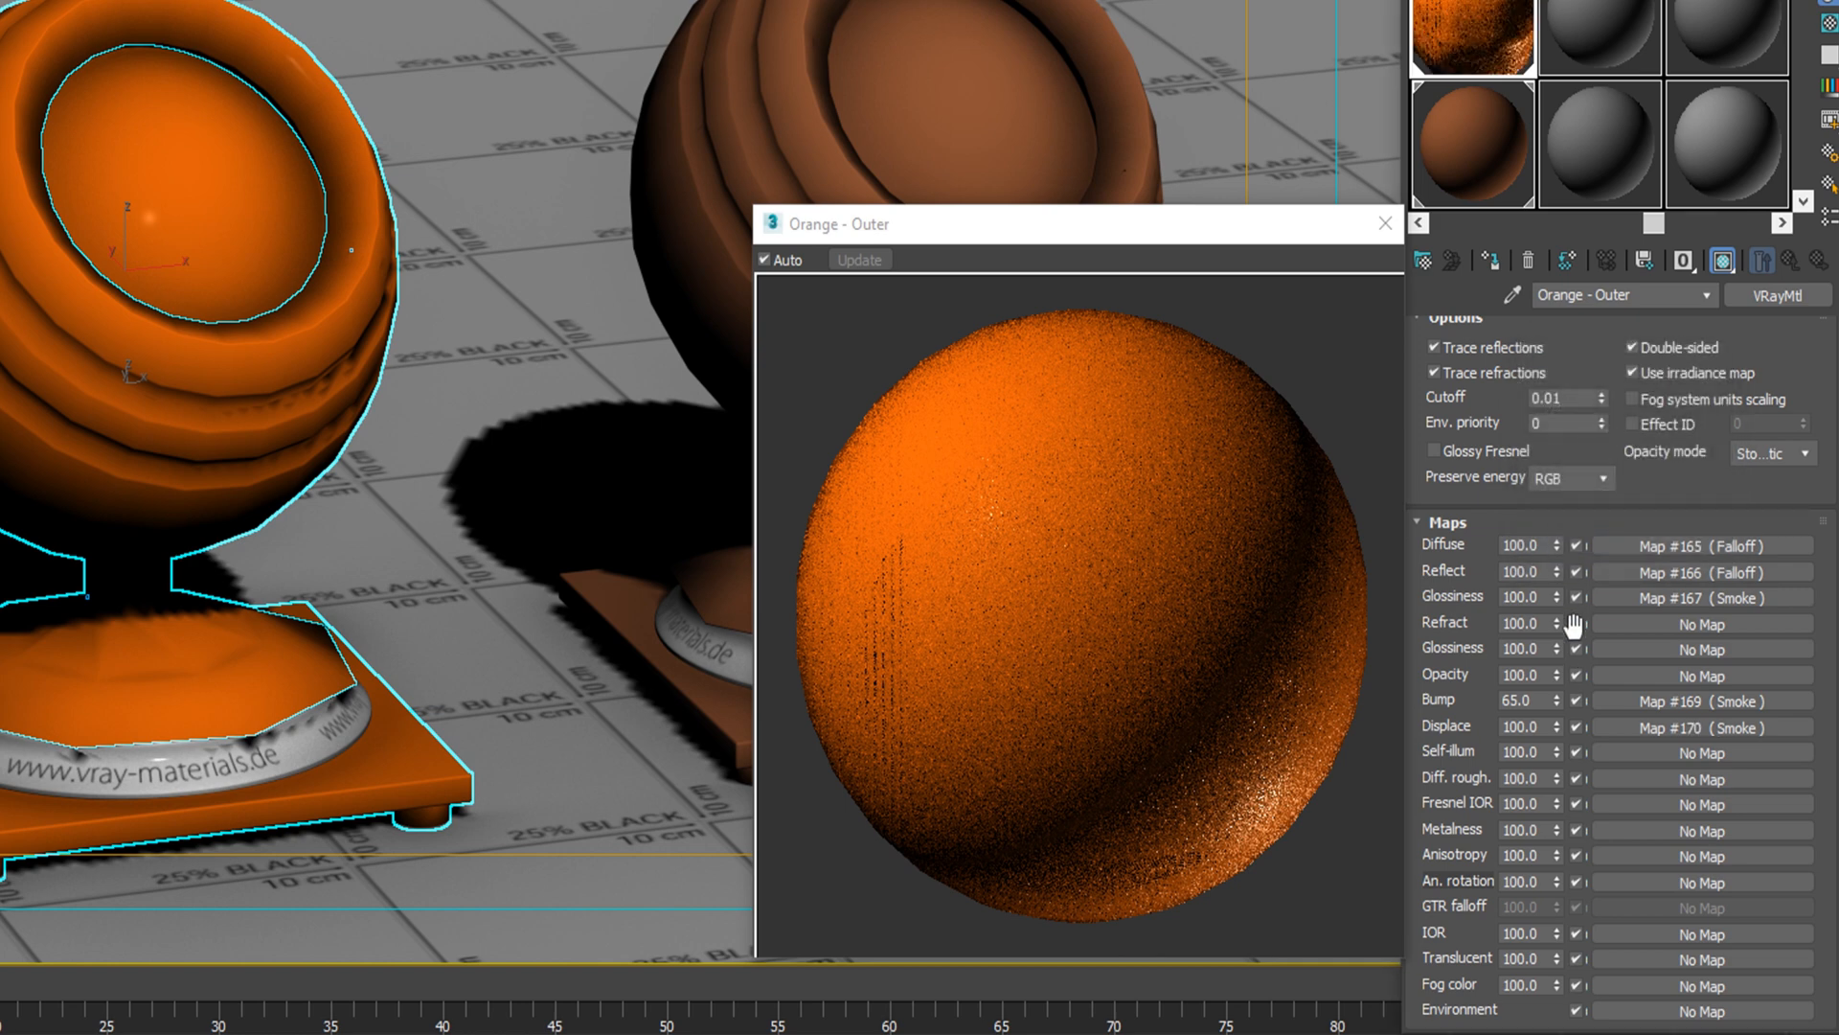
pyautogui.doubleClick(1537, 729)
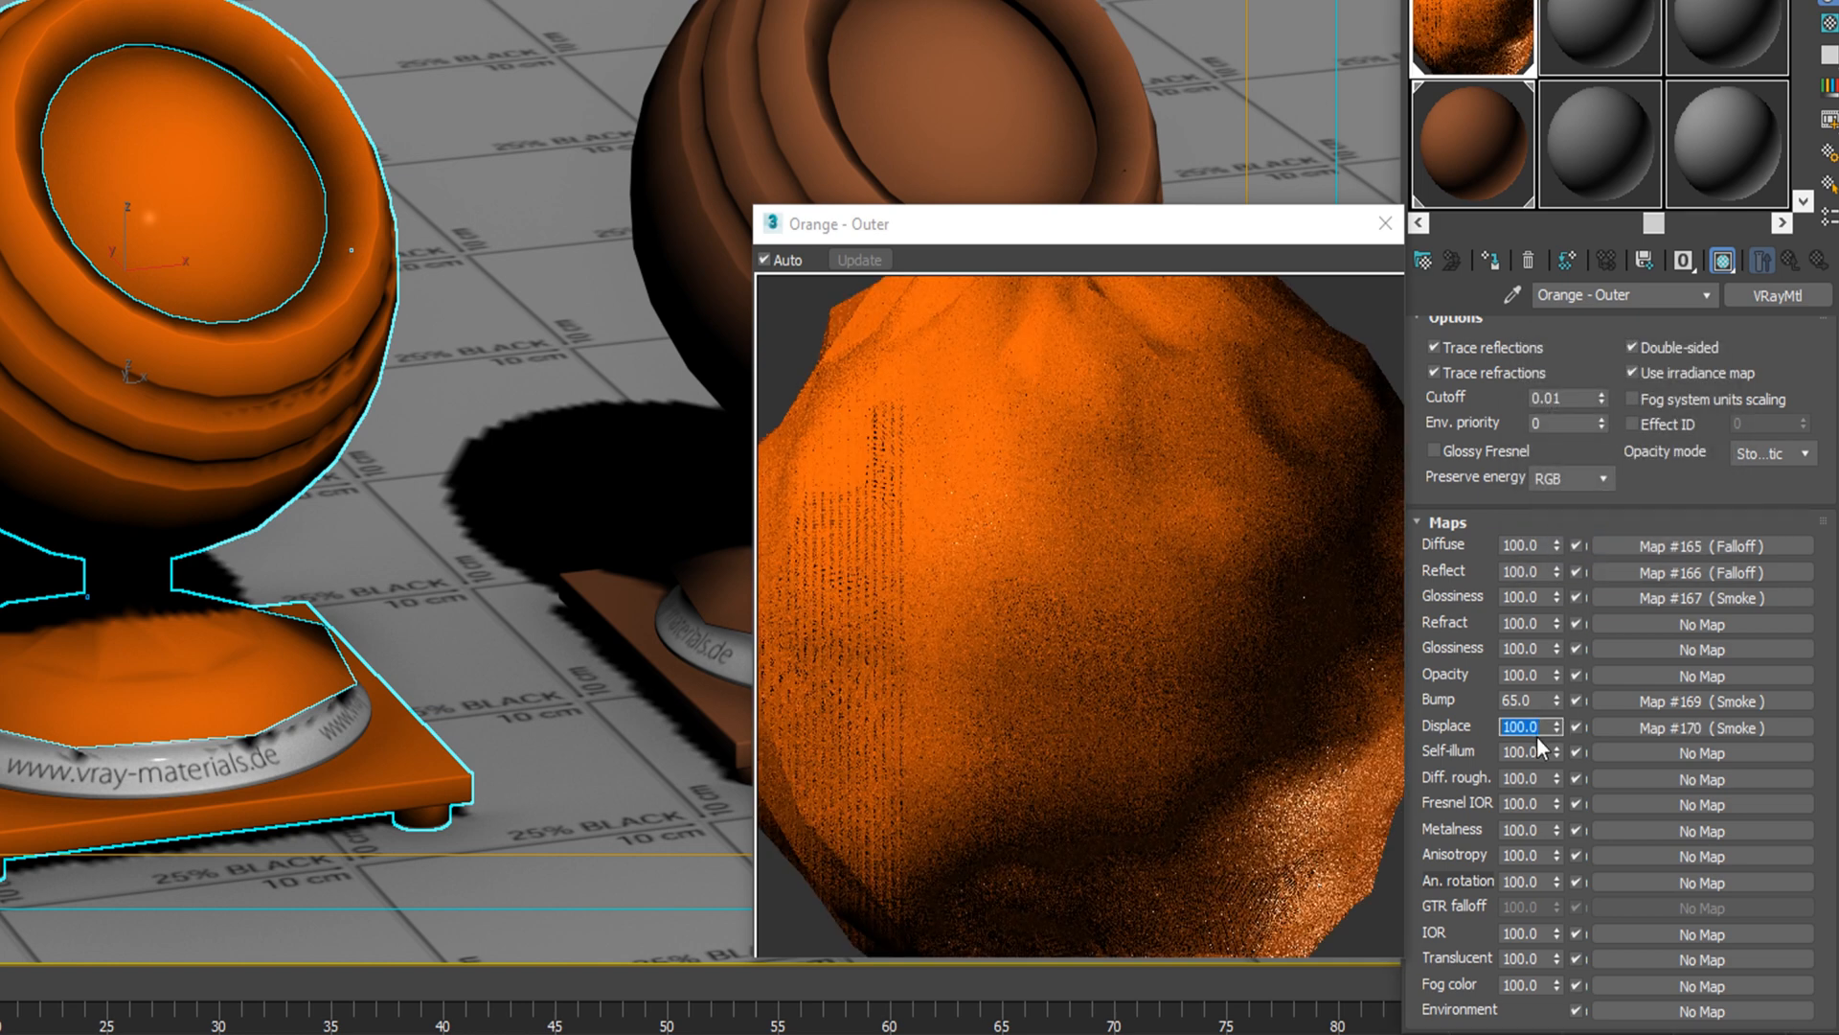
pyautogui.write('1')
pyautogui.press('Return')
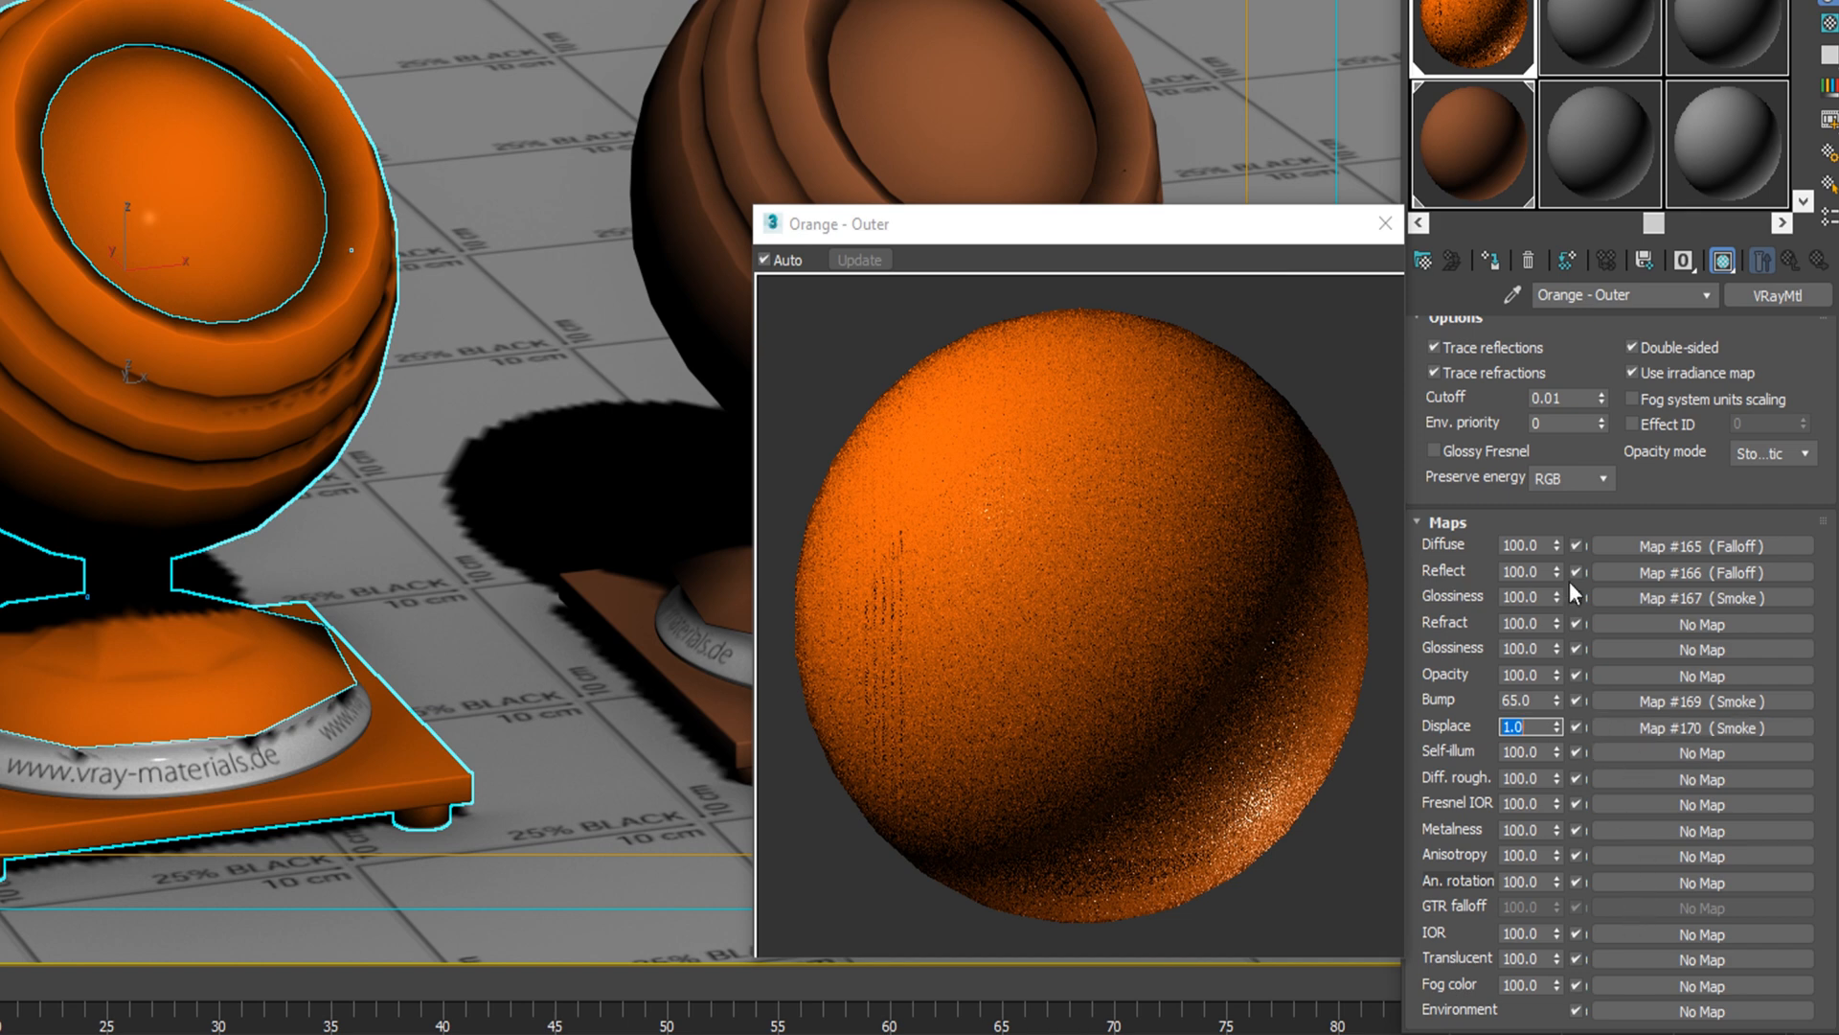
# Step: Close the enlarged material preview and rename the unused material beside Orange - Outer as Orange- Inner
pyautogui.moveTo(1627, 489); pyautogui.dragTo(1640, 824)
pyautogui.scroll(5, 1640, 824)
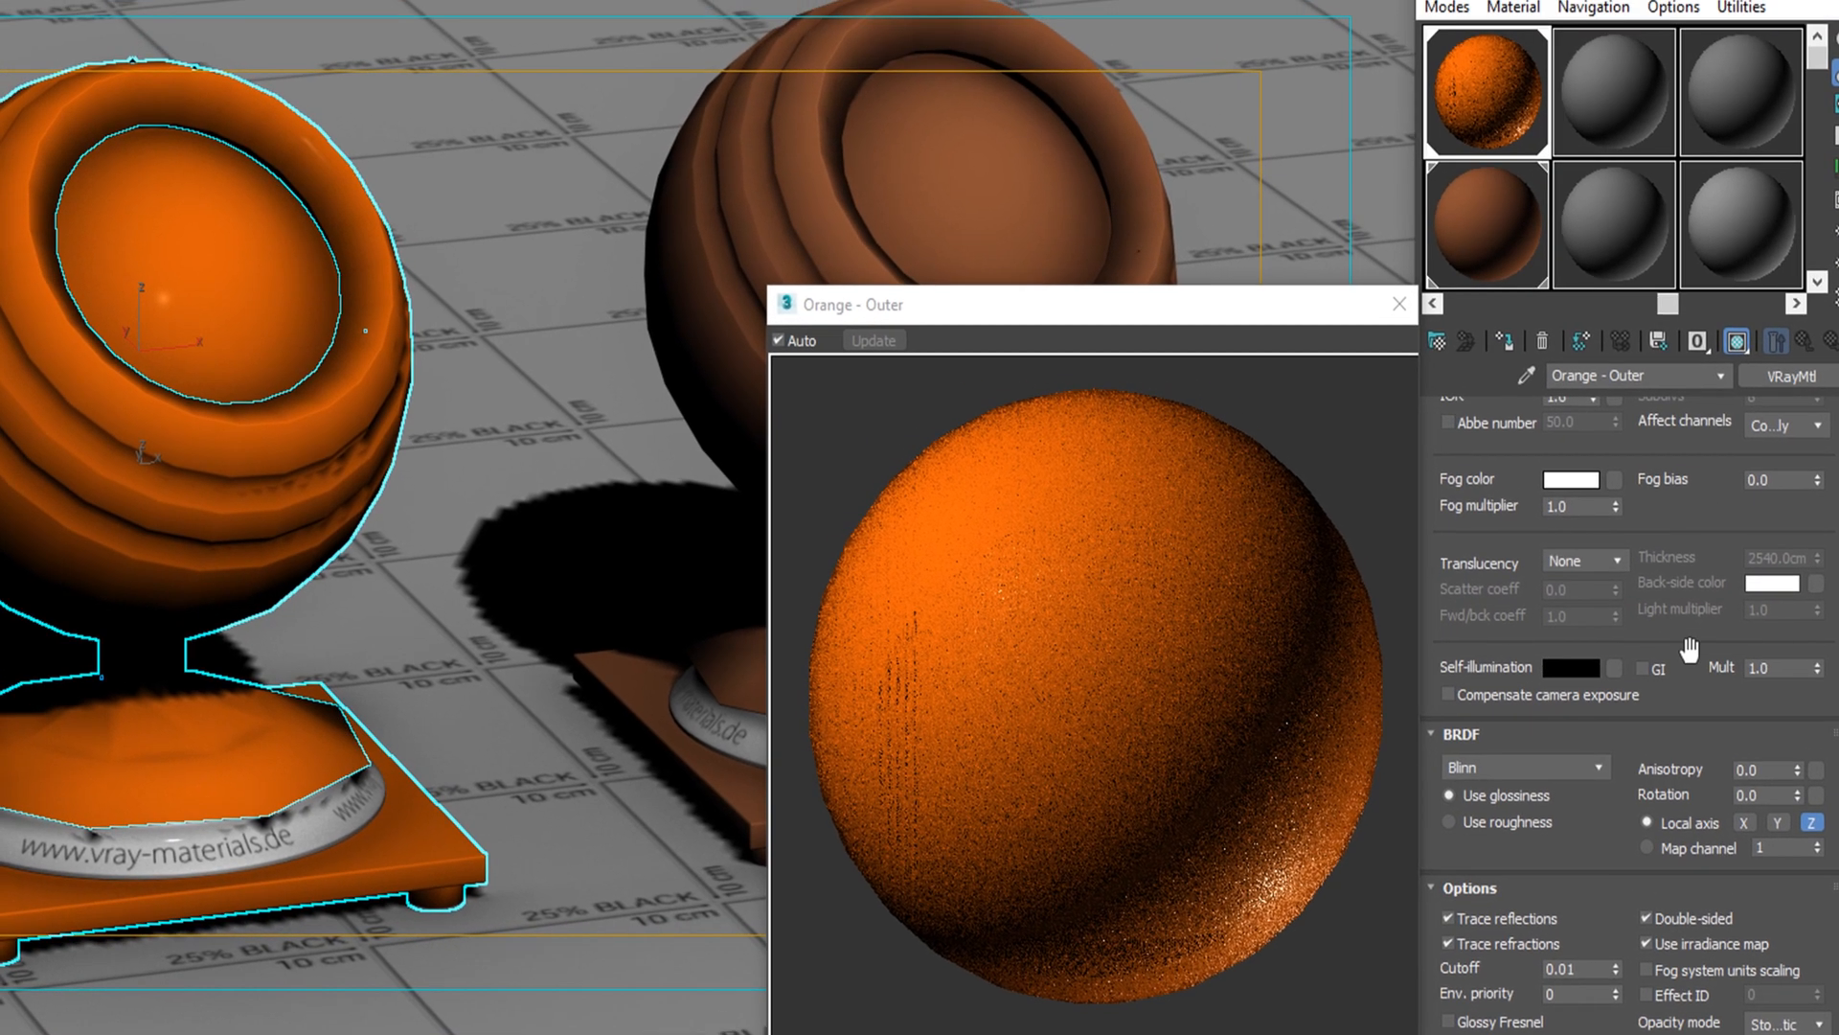
pyautogui.scroll(2, 1689, 996)
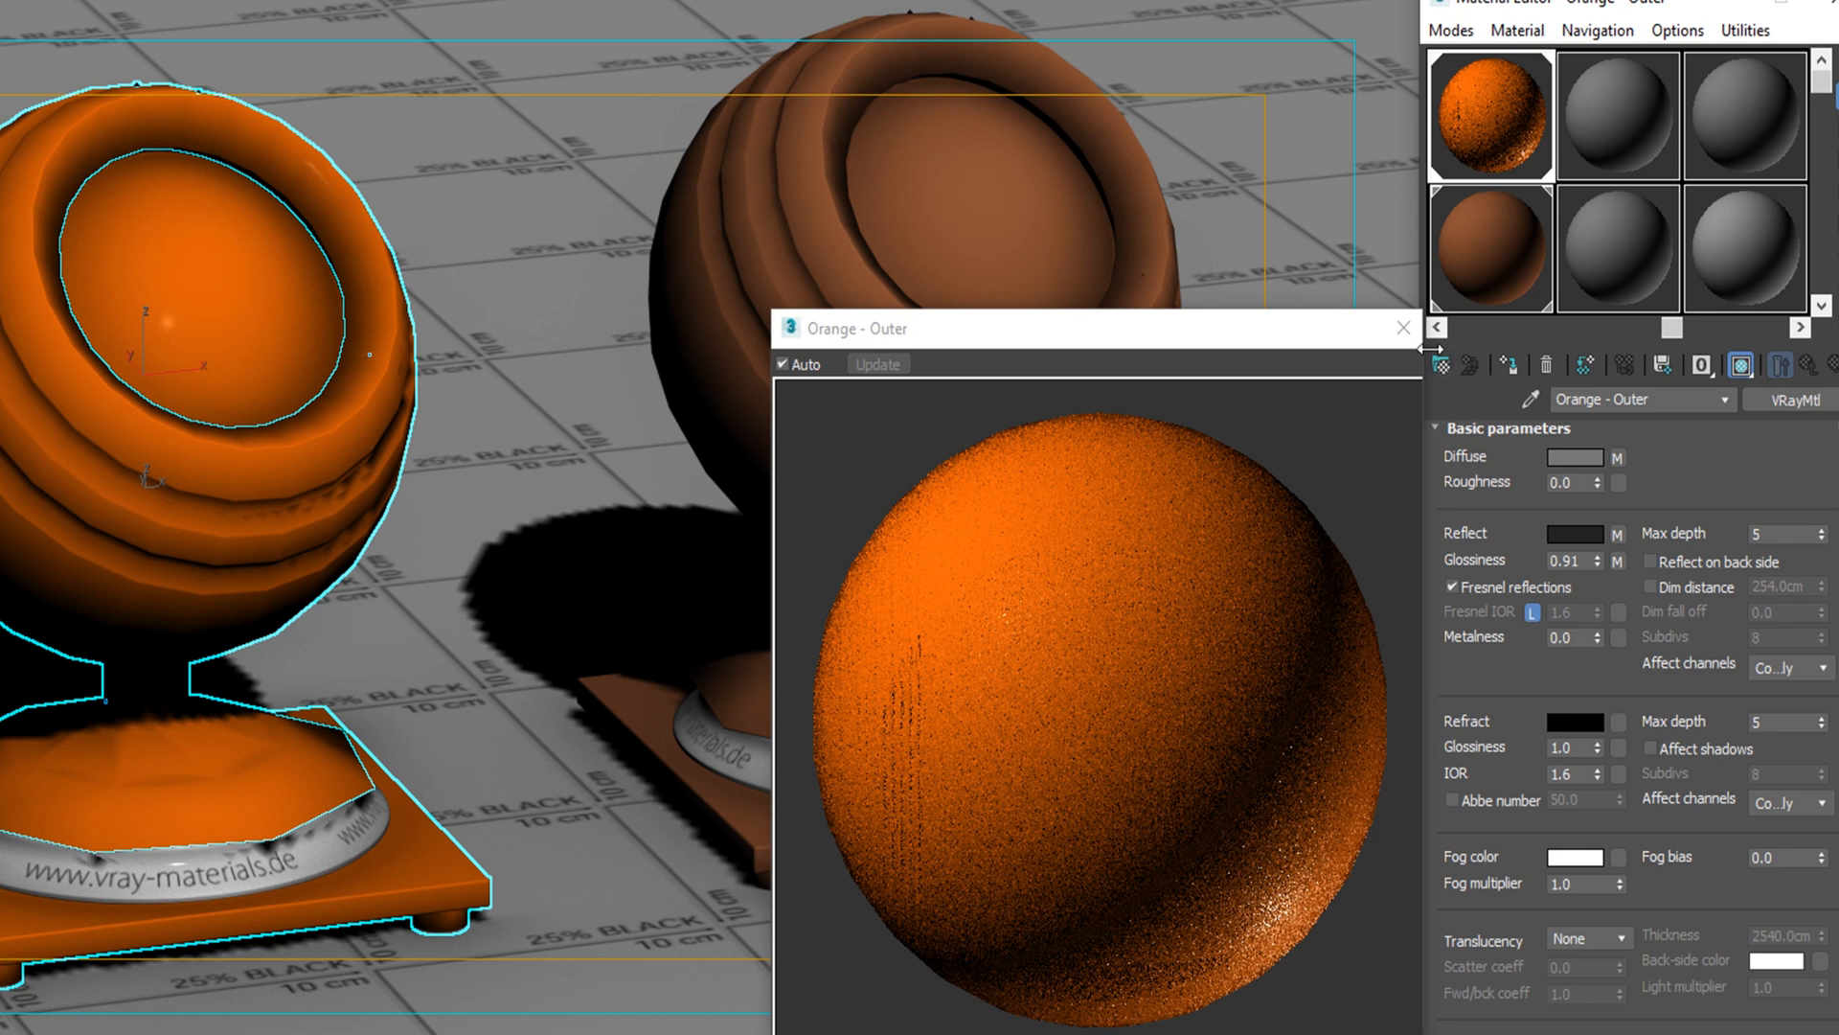
pyautogui.click(1404, 327)
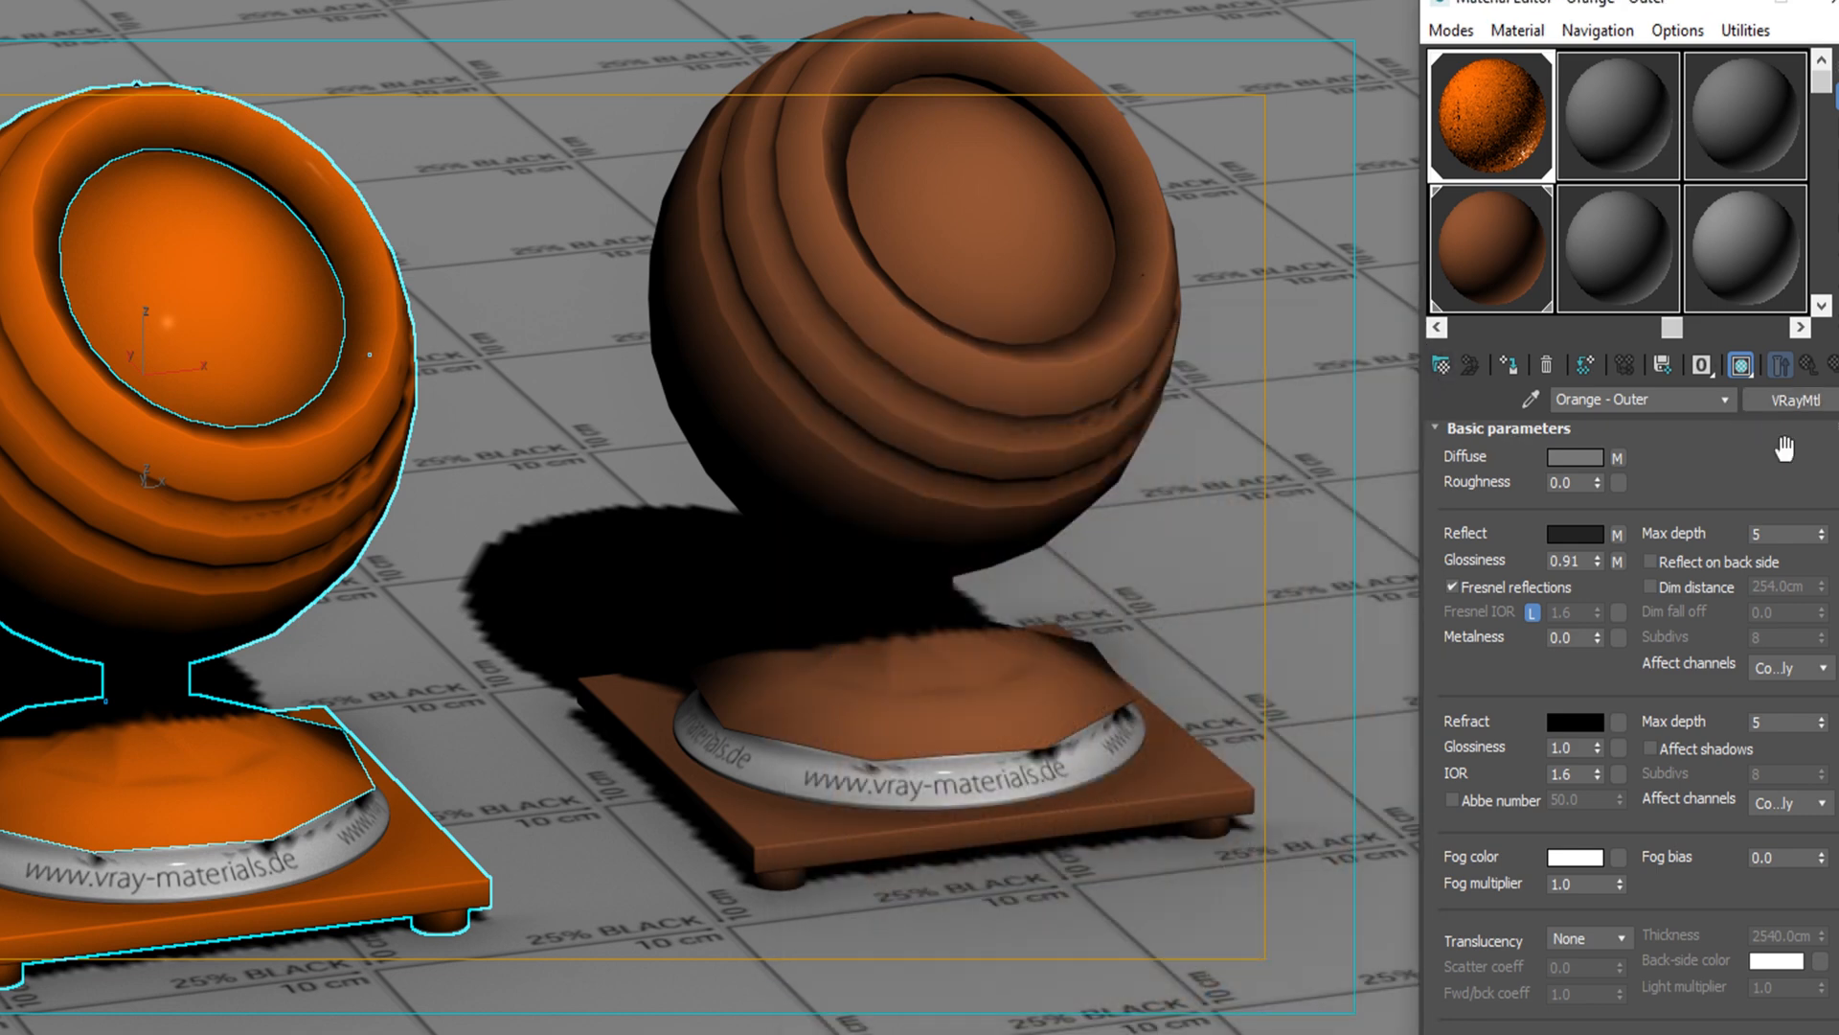
pyautogui.click(1634, 126)
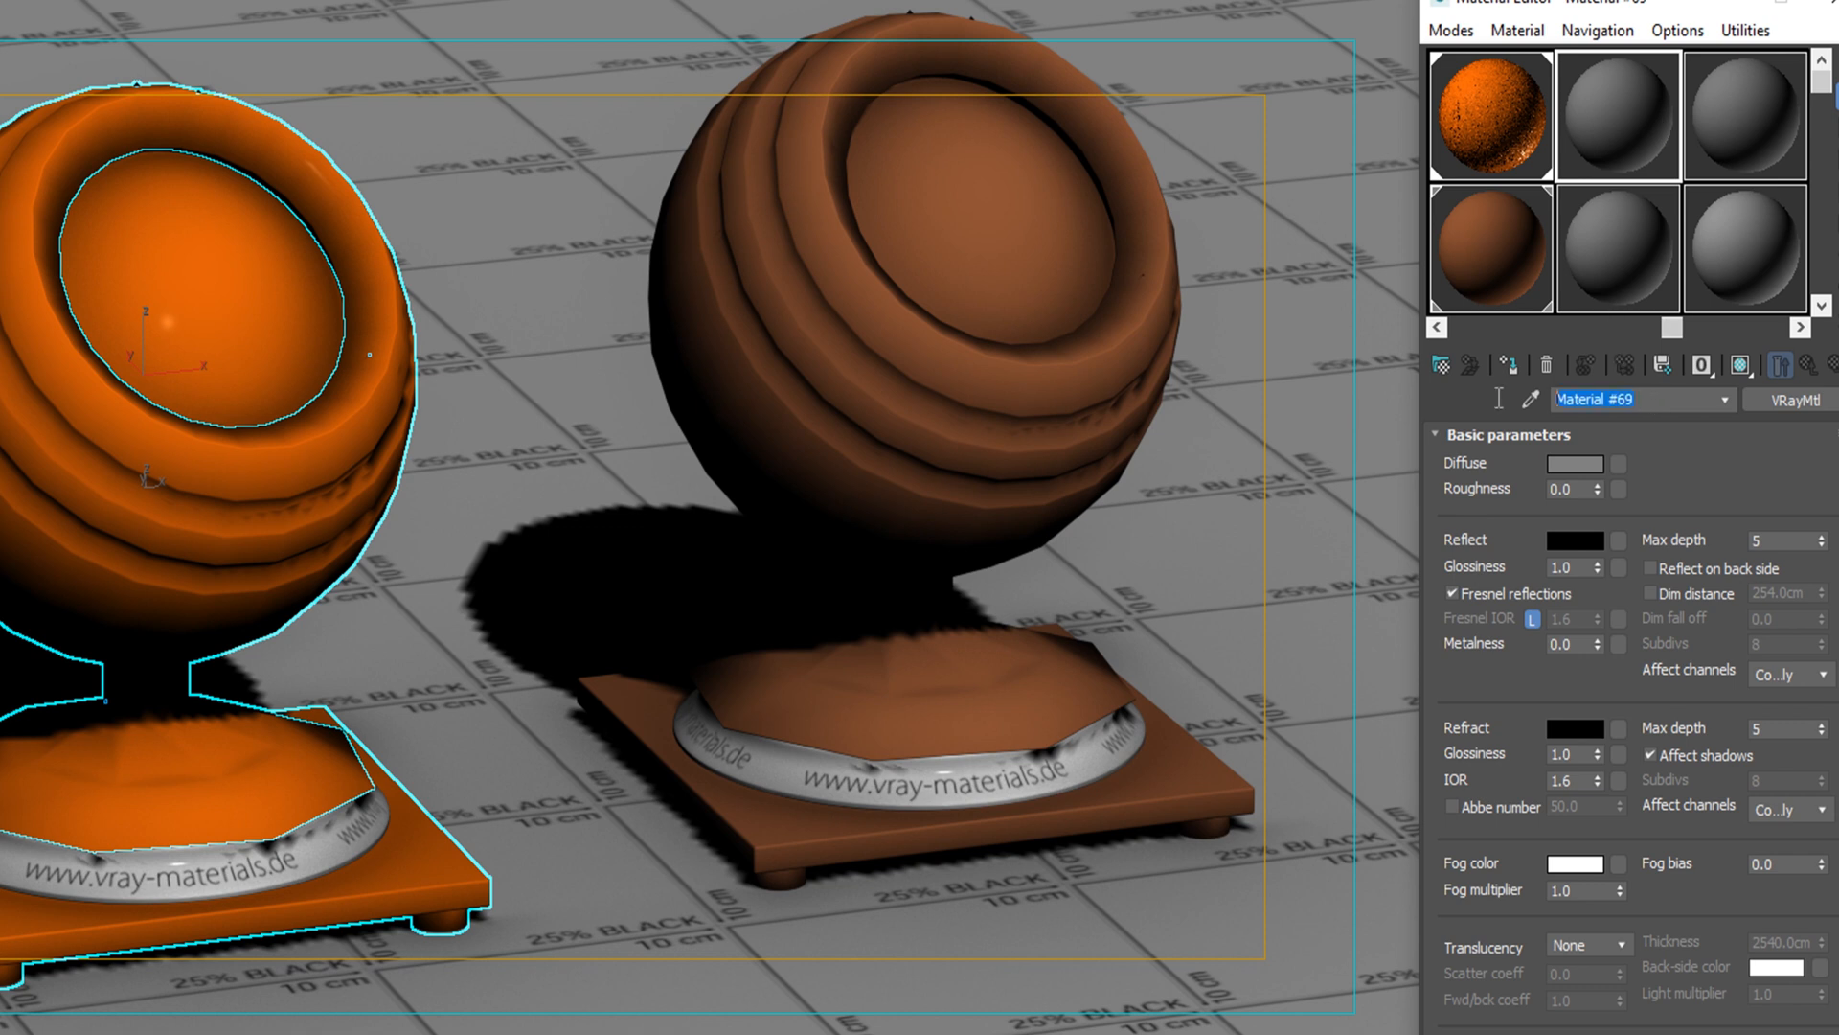
pyautogui.write('Orange- Inner')
# Step: Load the Orange texture 02.jpg bitmap as the diffuse map, and assign the material to the selected inner sphere with its texture shown in the viewport
pyautogui.click(1619, 464)
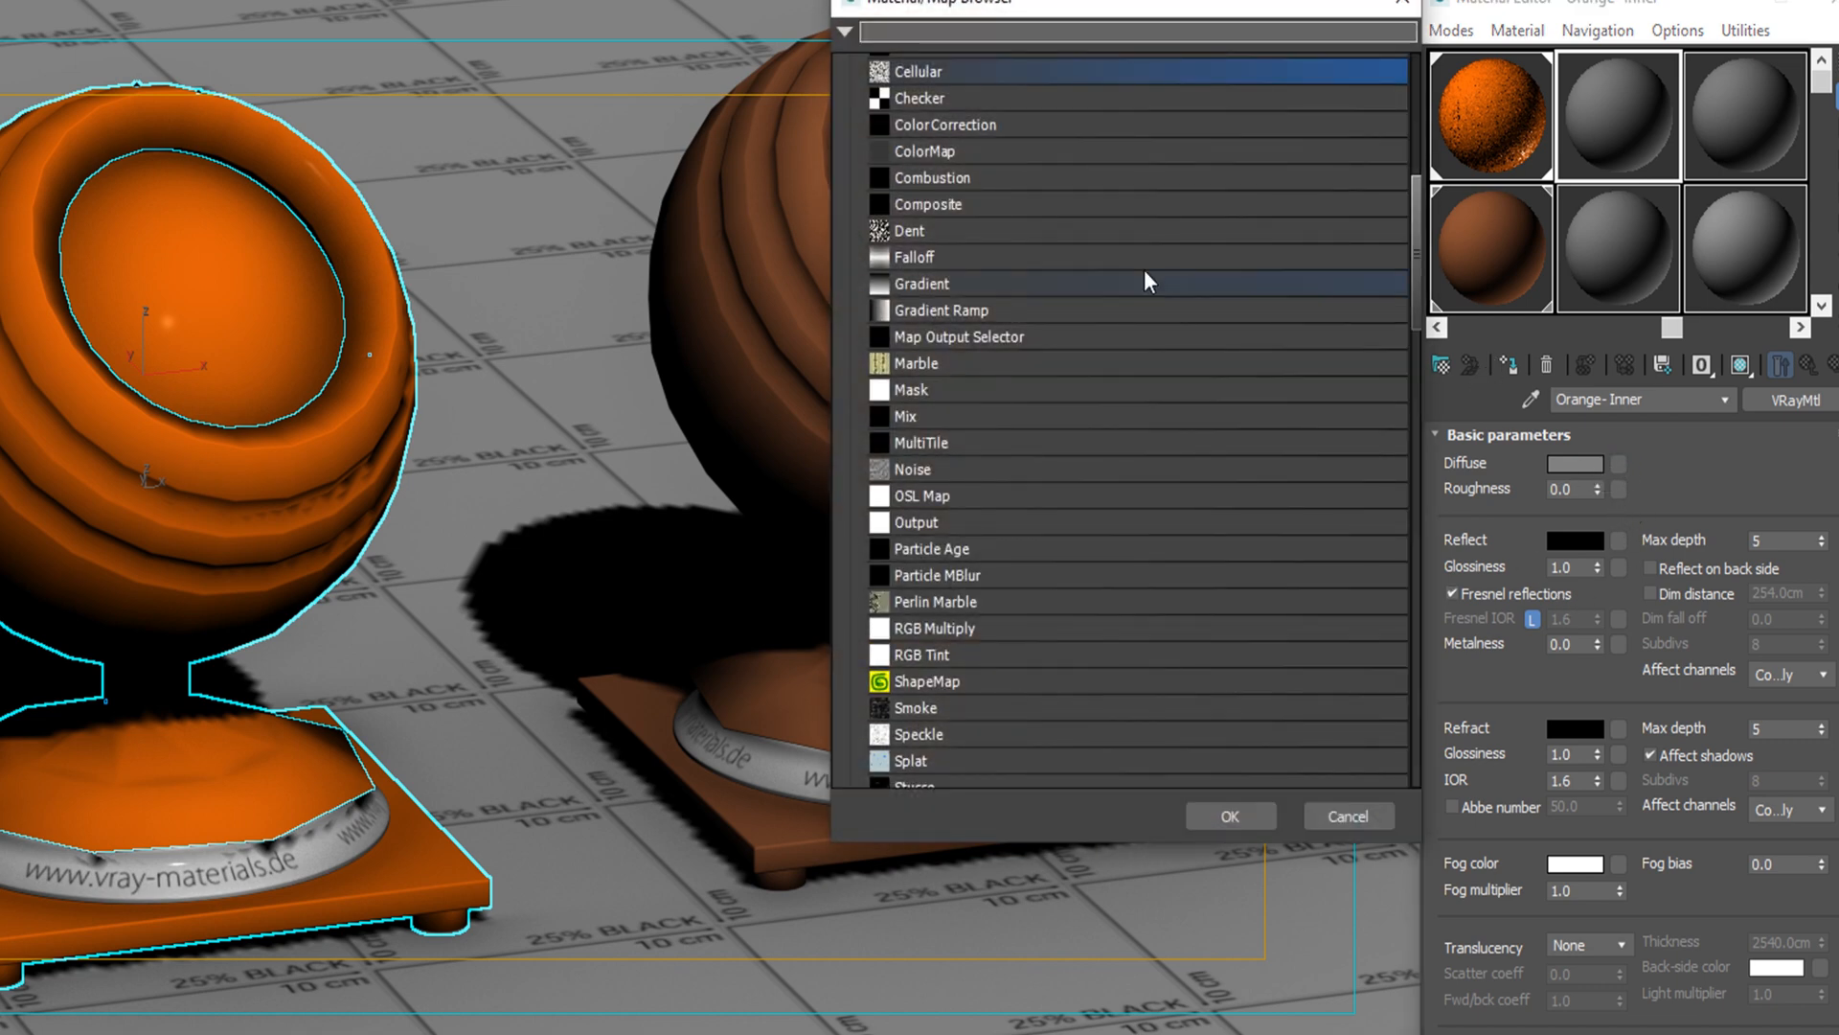
pyautogui.scroll(3, 950, 113)
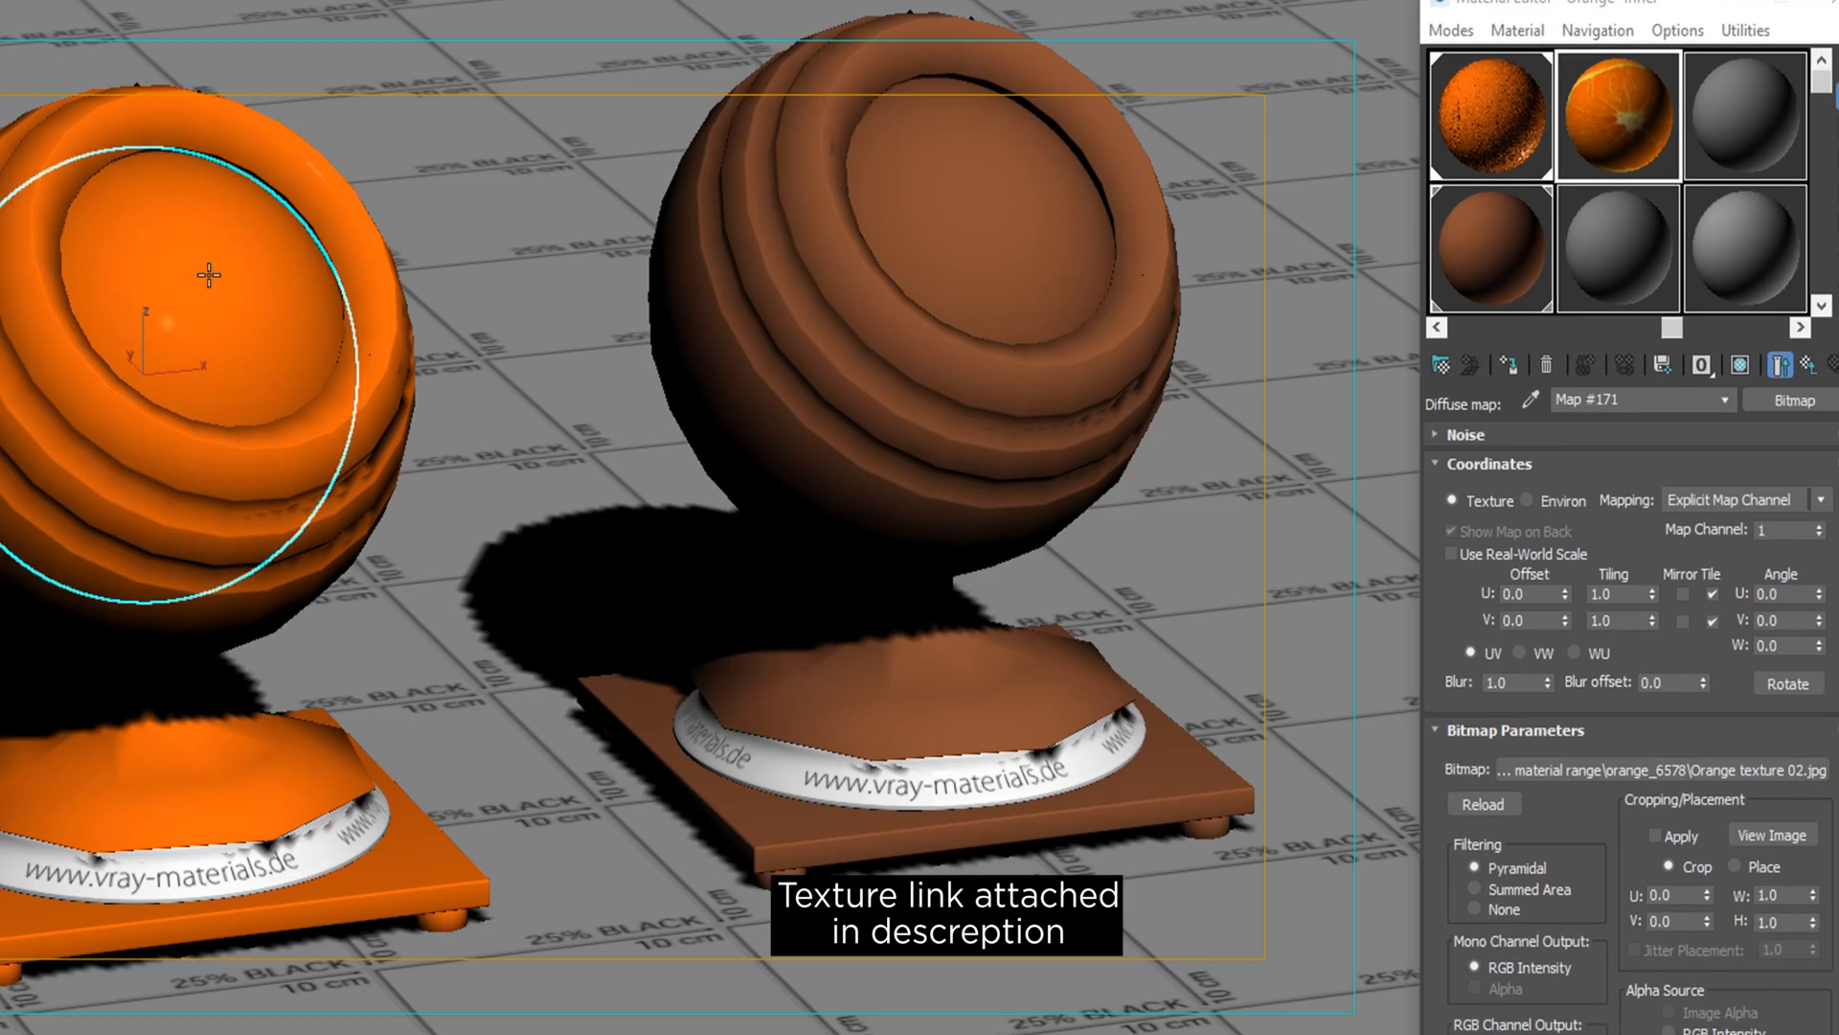
pyautogui.click(1510, 362)
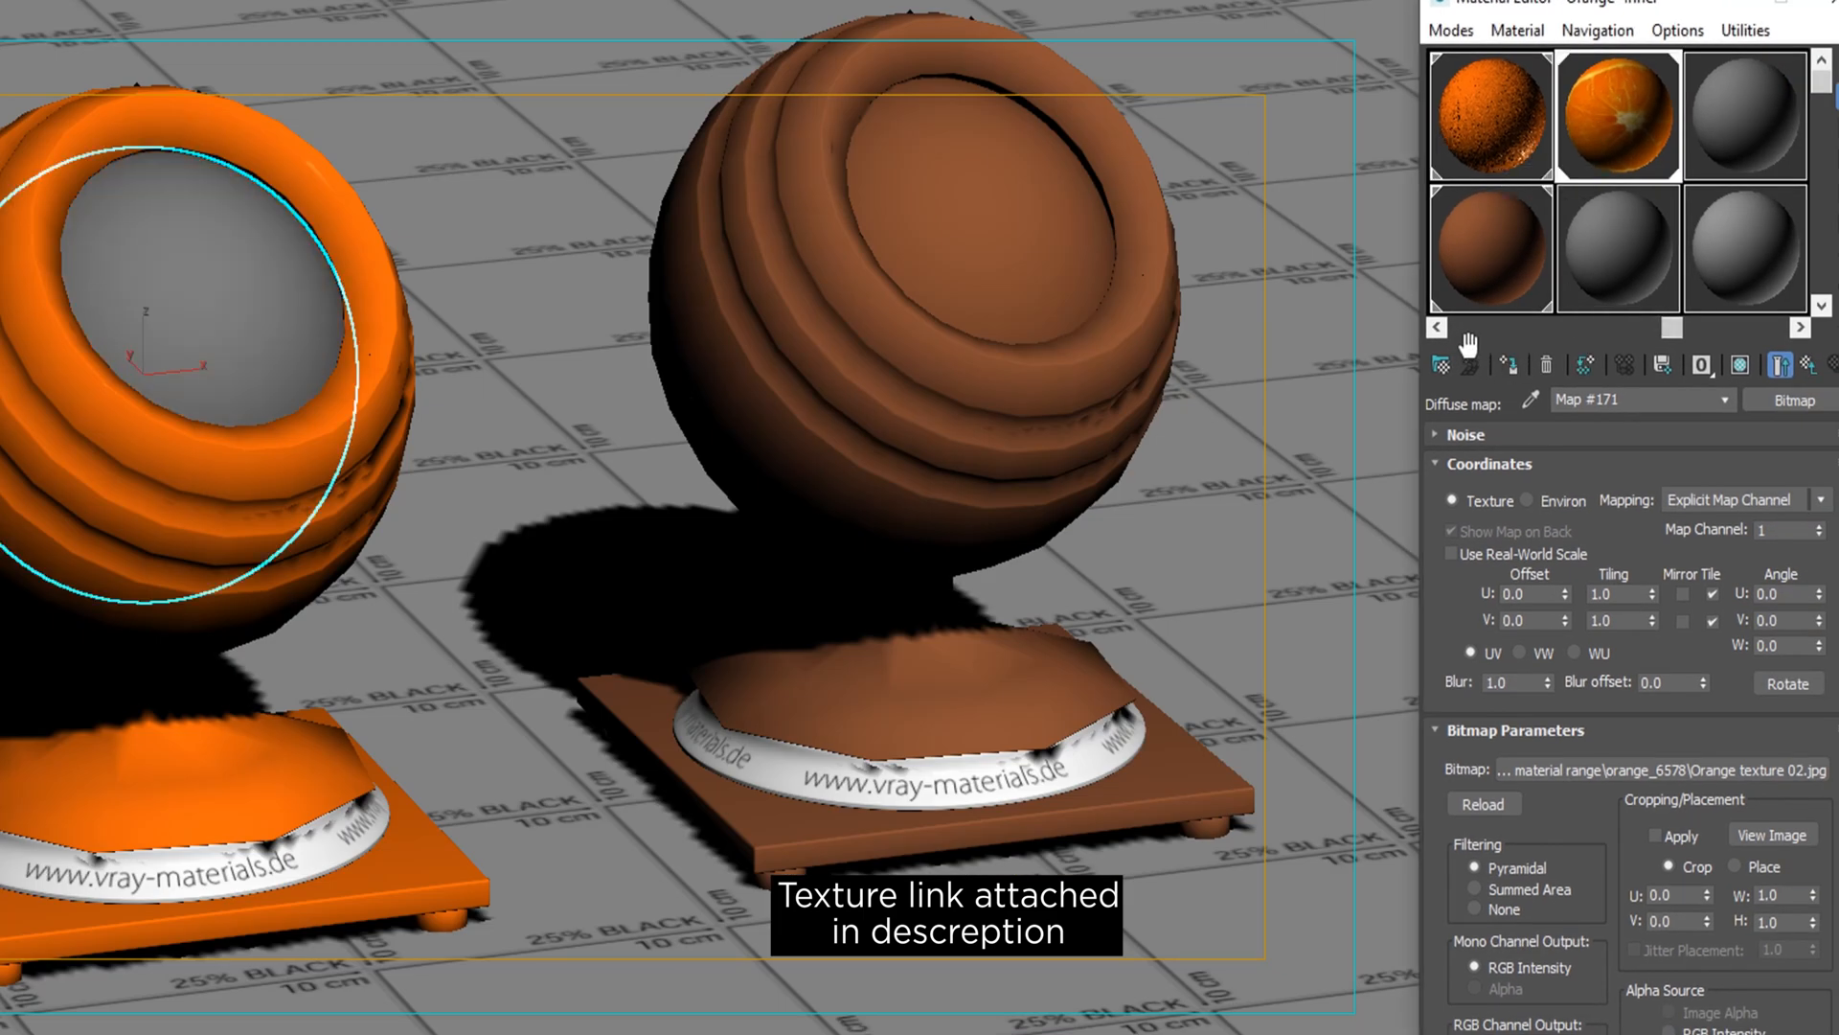
pyautogui.click(1740, 364)
# Step: Open an enlarged preview of Orange- Inner and set the diffuse bitmap's tiling to U 1.6 and V 1.3
pyautogui.doubleClick(1623, 151)
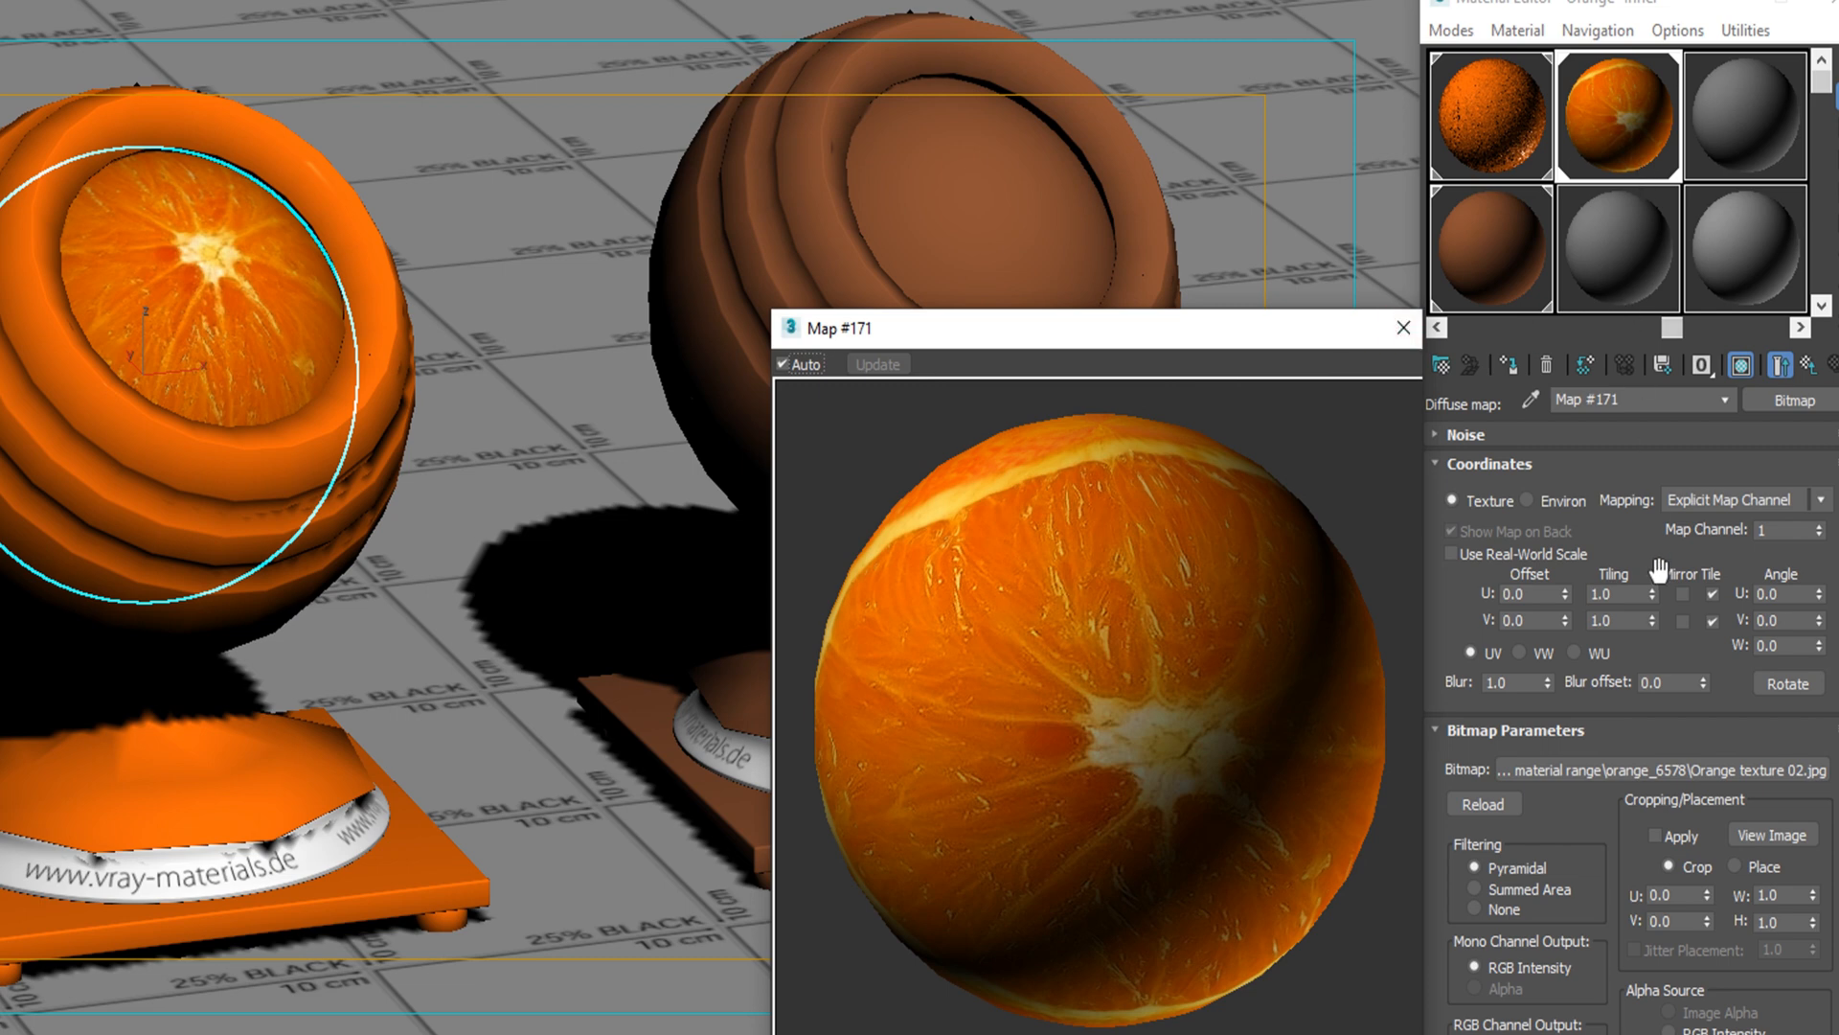
pyautogui.click(1635, 596)
pyautogui.write('1.6')
pyautogui.press('Tab')
pyautogui.write('1')
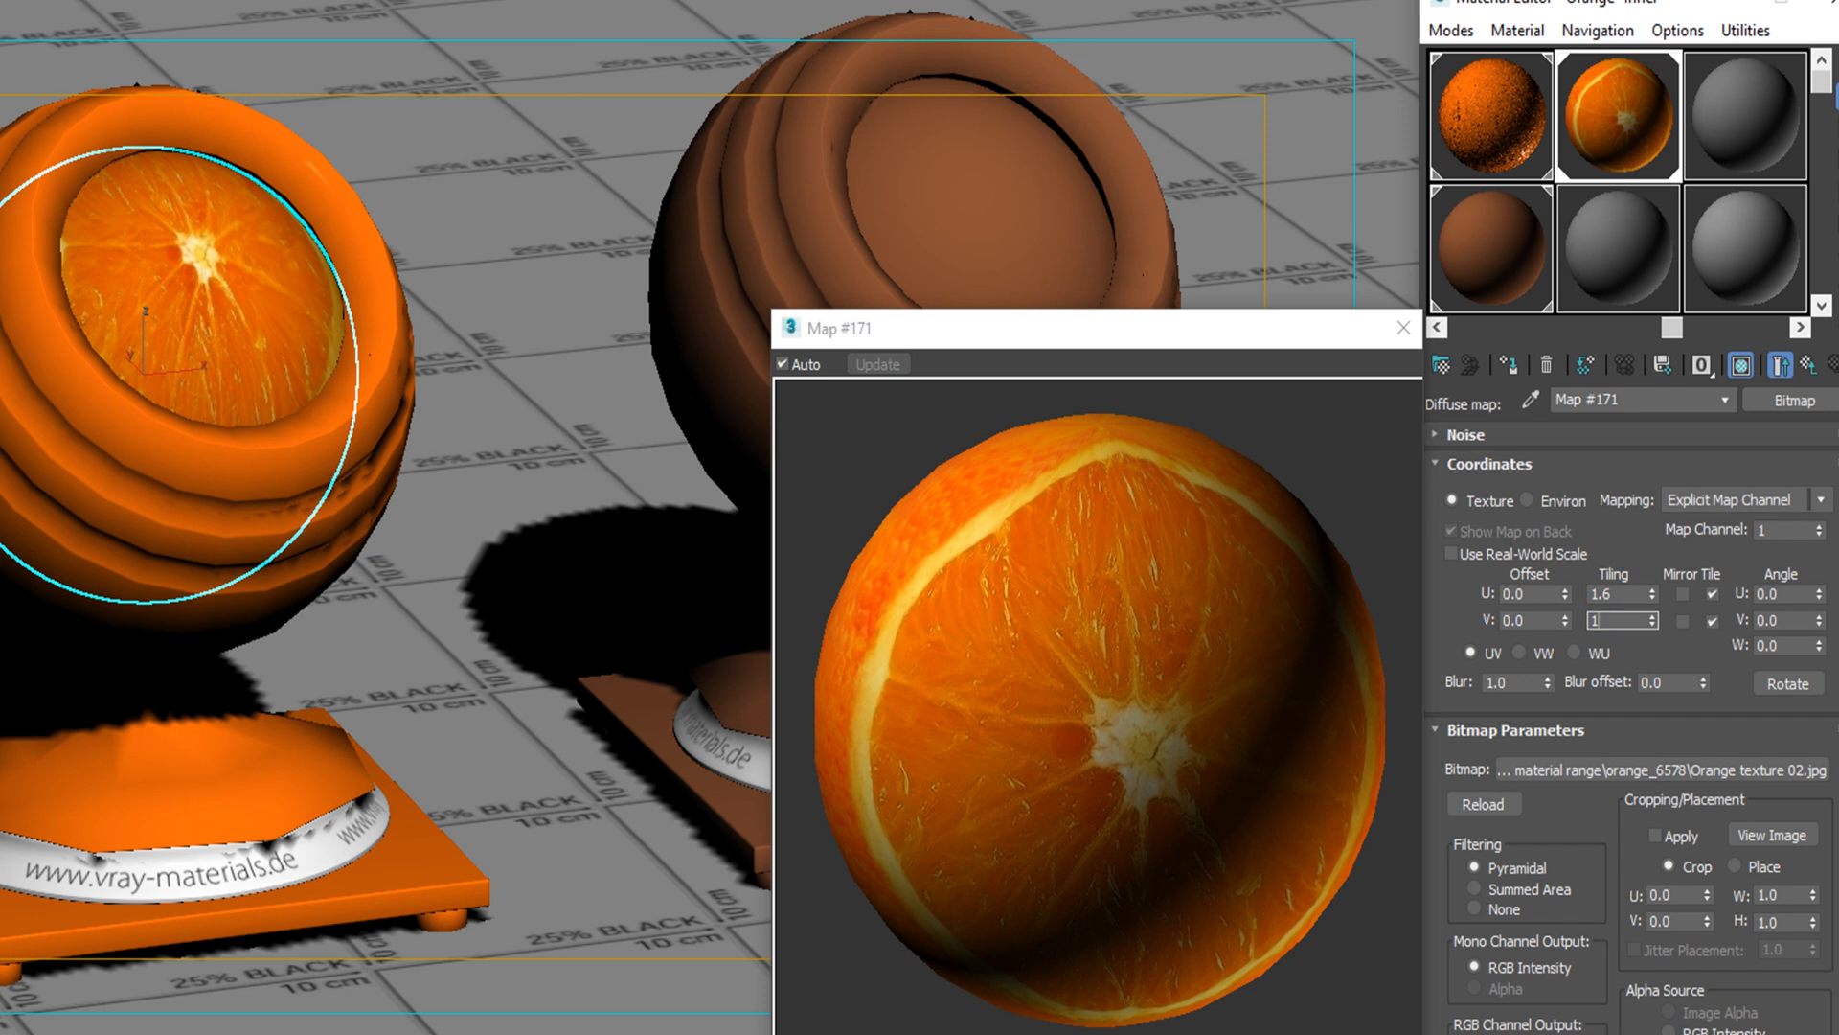
pyautogui.press('Return')
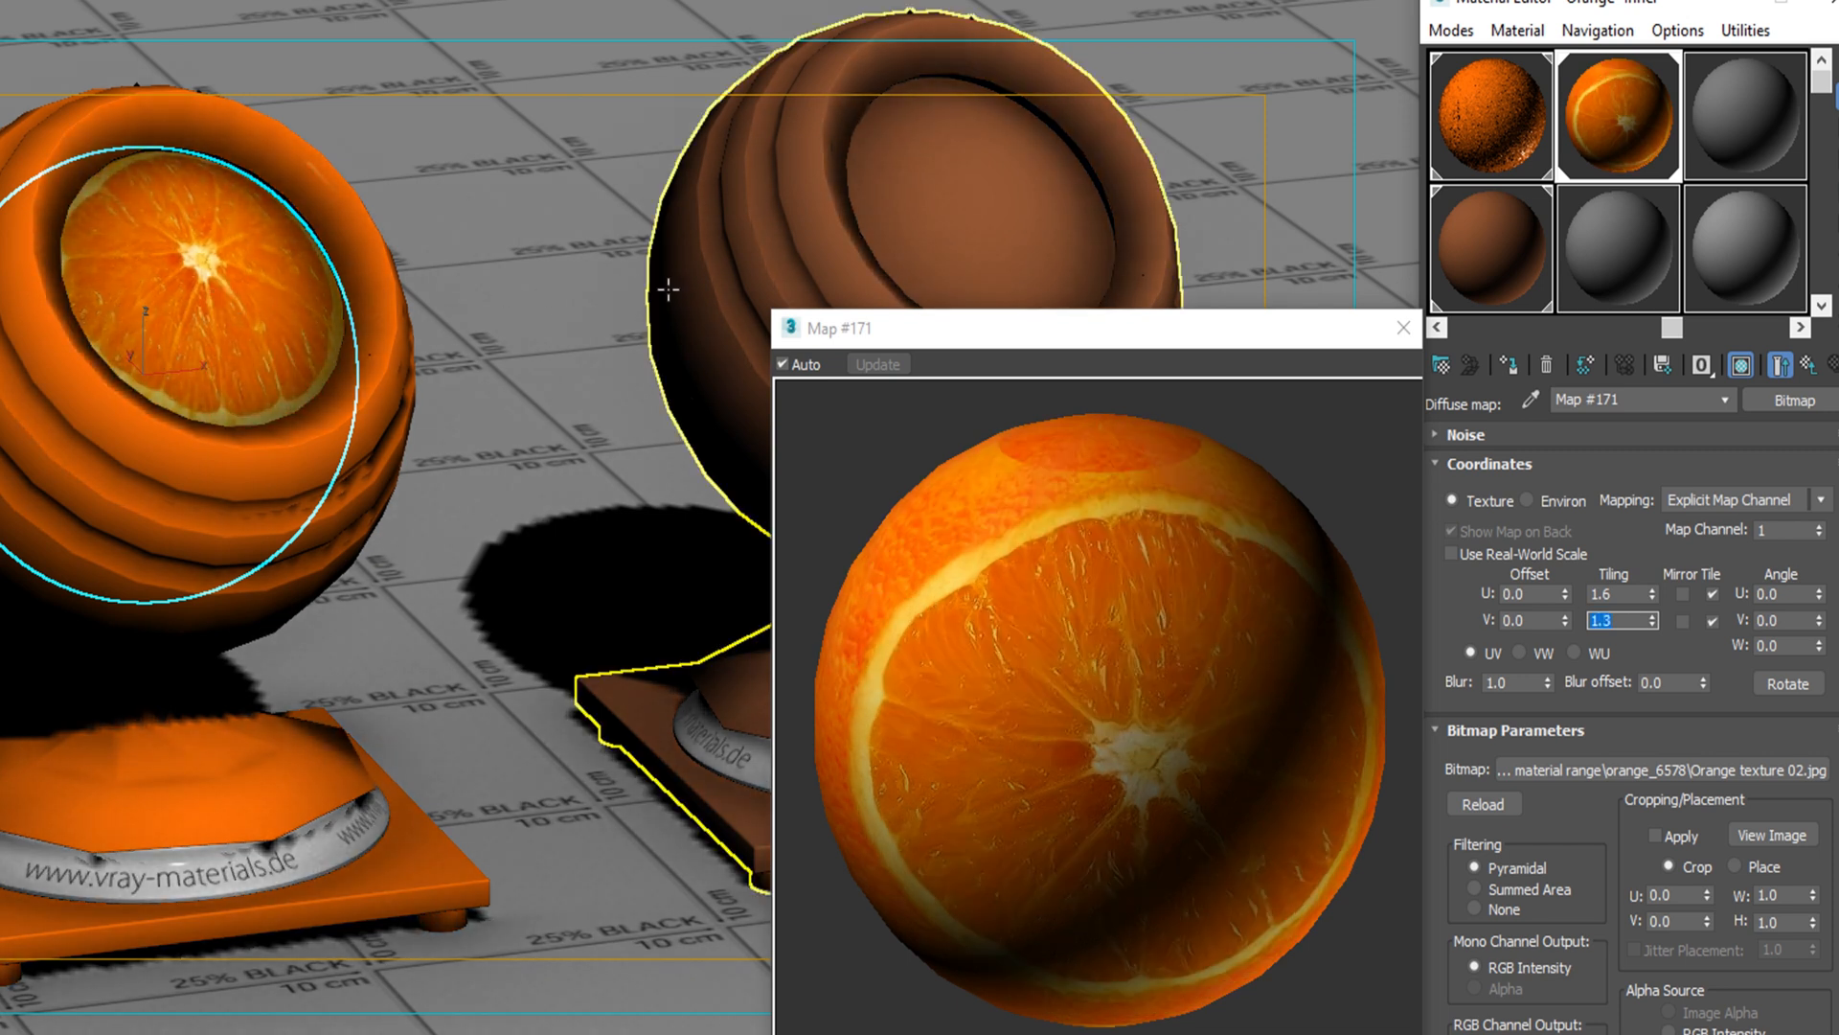
# Step: Set the diffuse bitmap's blur to 0.35 and return to the Orange- Inner material parameters
pyautogui.click(1521, 693)
pyautogui.doubleClick(1525, 683)
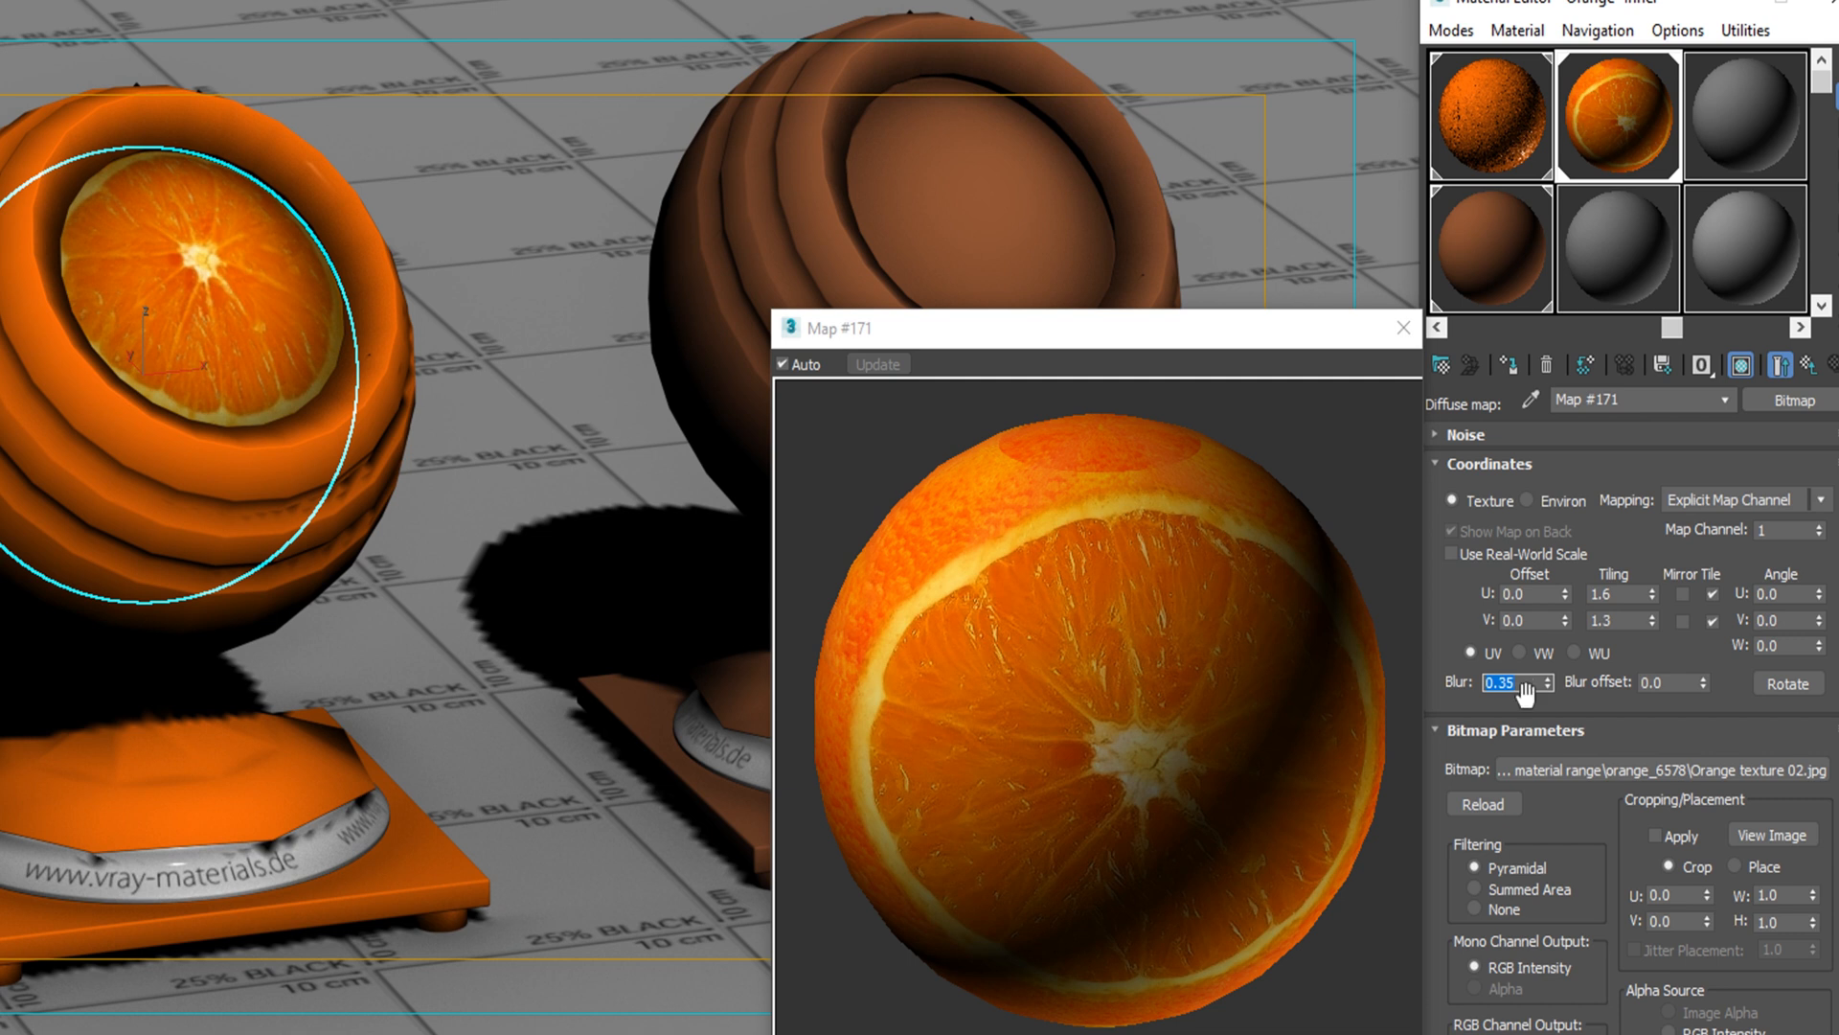
pyautogui.click(1808, 364)
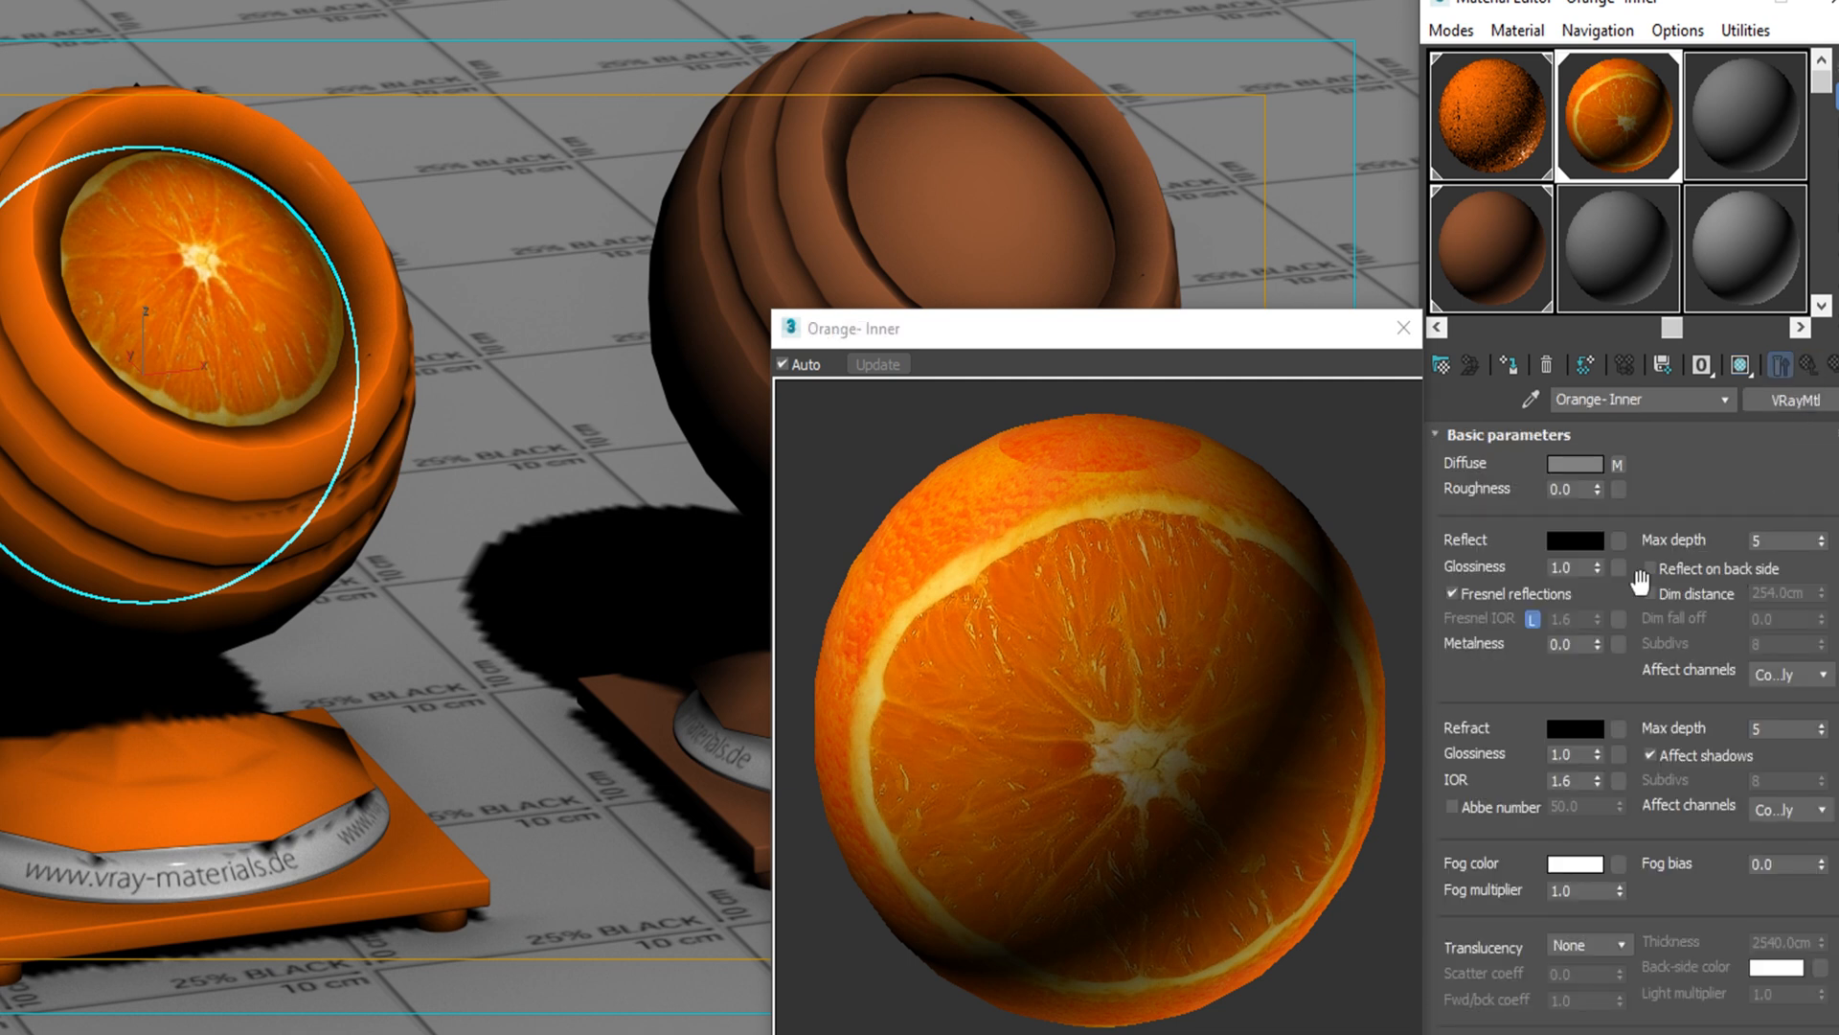
# Step: Set the Orange- Inner reflection color to a grey of RGB 146, 146, 146
pyautogui.click(1570, 542)
pyautogui.write('146')
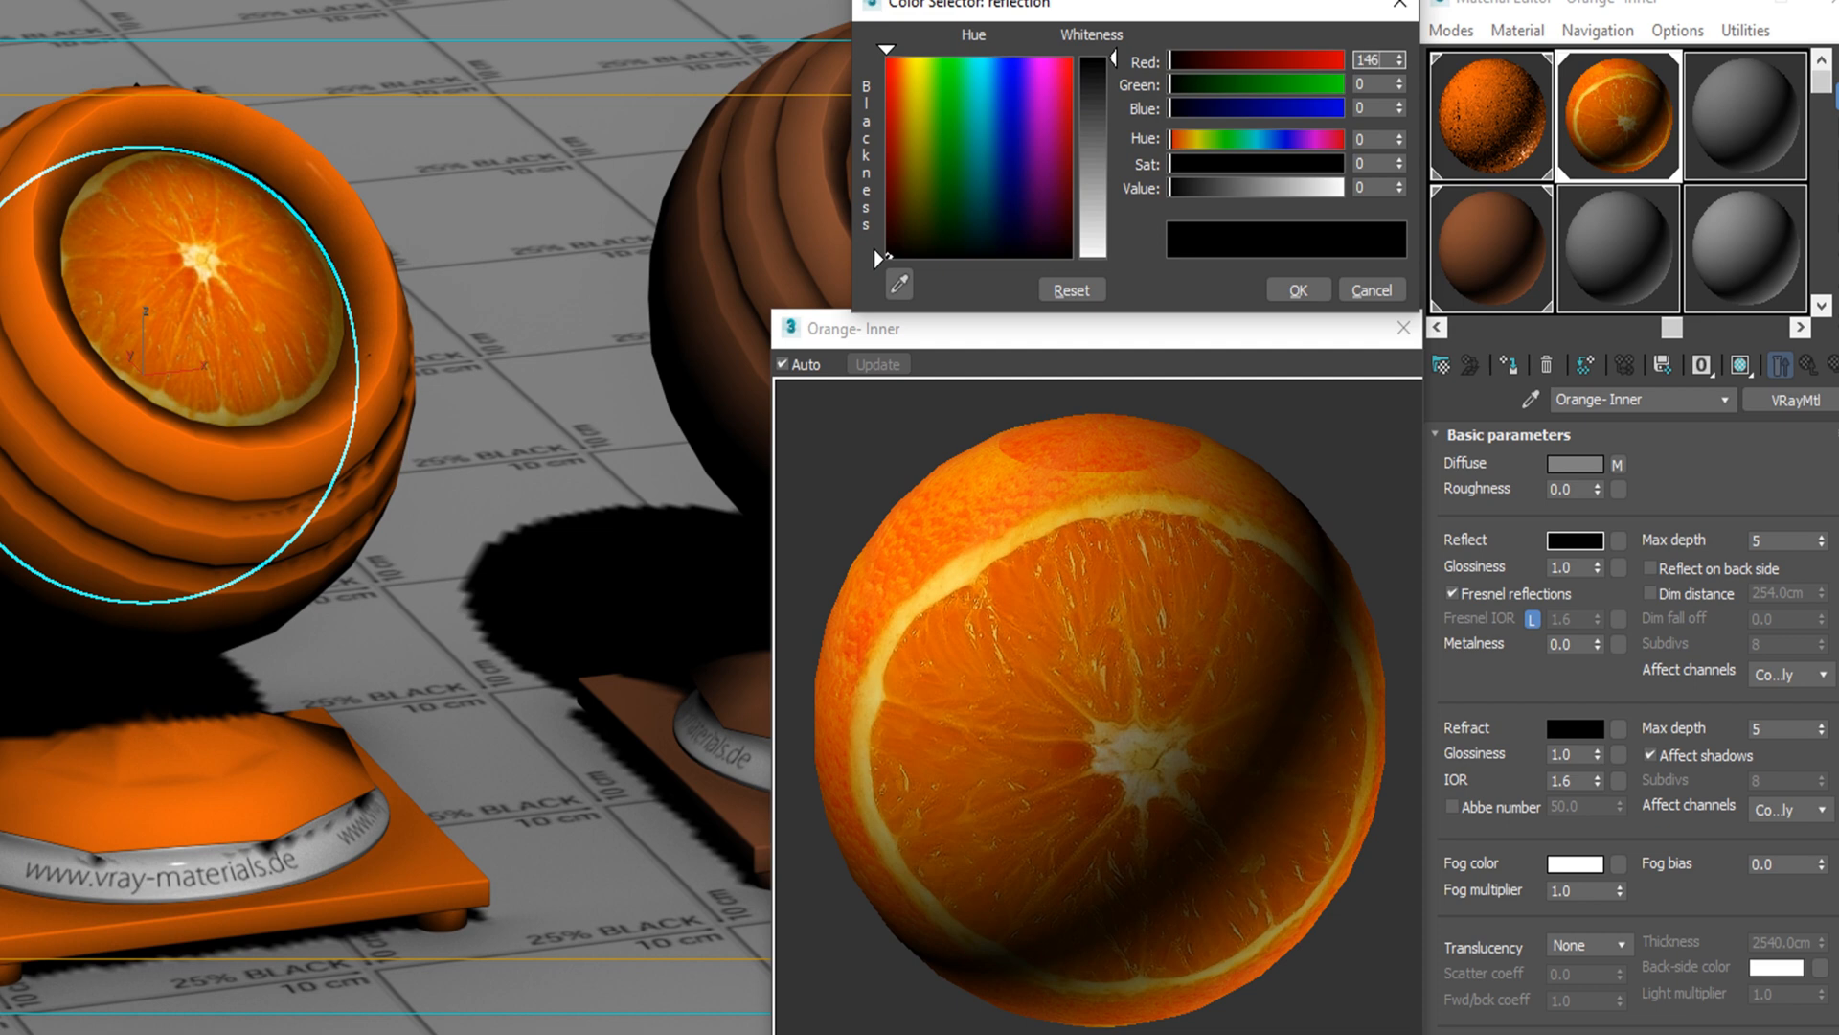
pyautogui.press('Tab')
pyautogui.write('146')
pyautogui.press('Tab')
pyautogui.write('146')
pyautogui.press('Return')
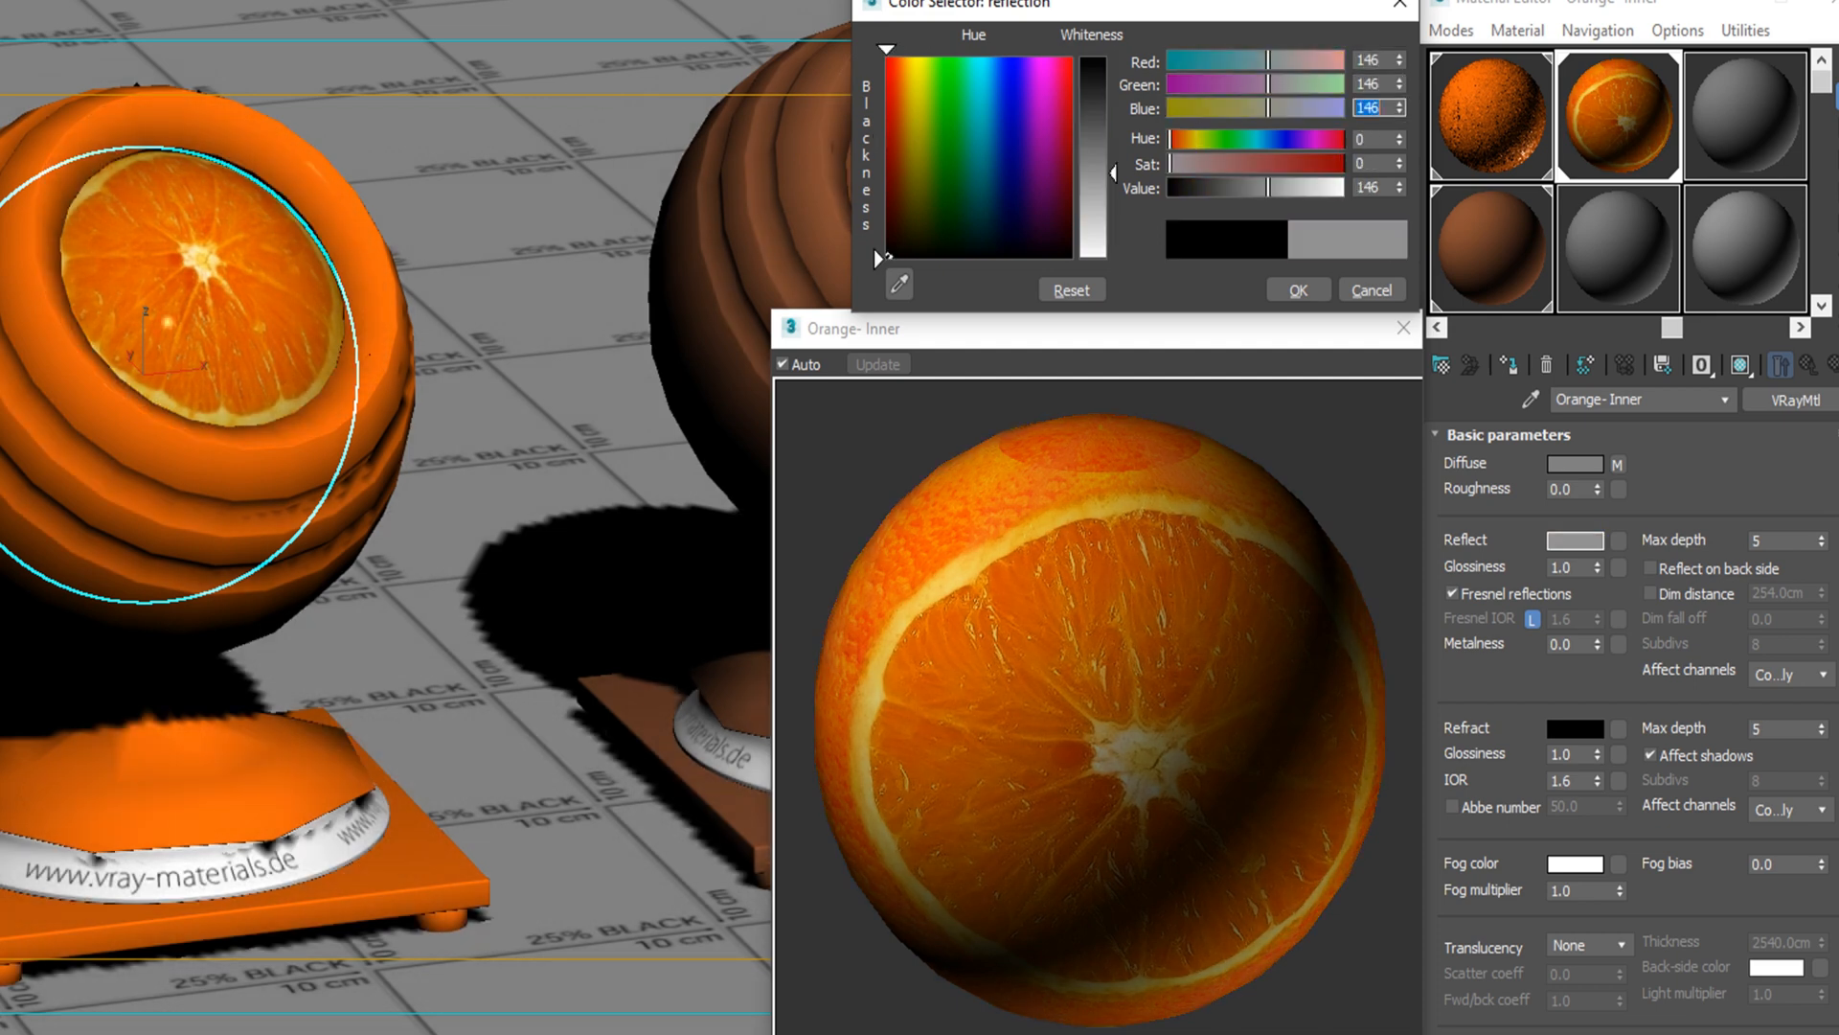
pyautogui.click(1298, 289)
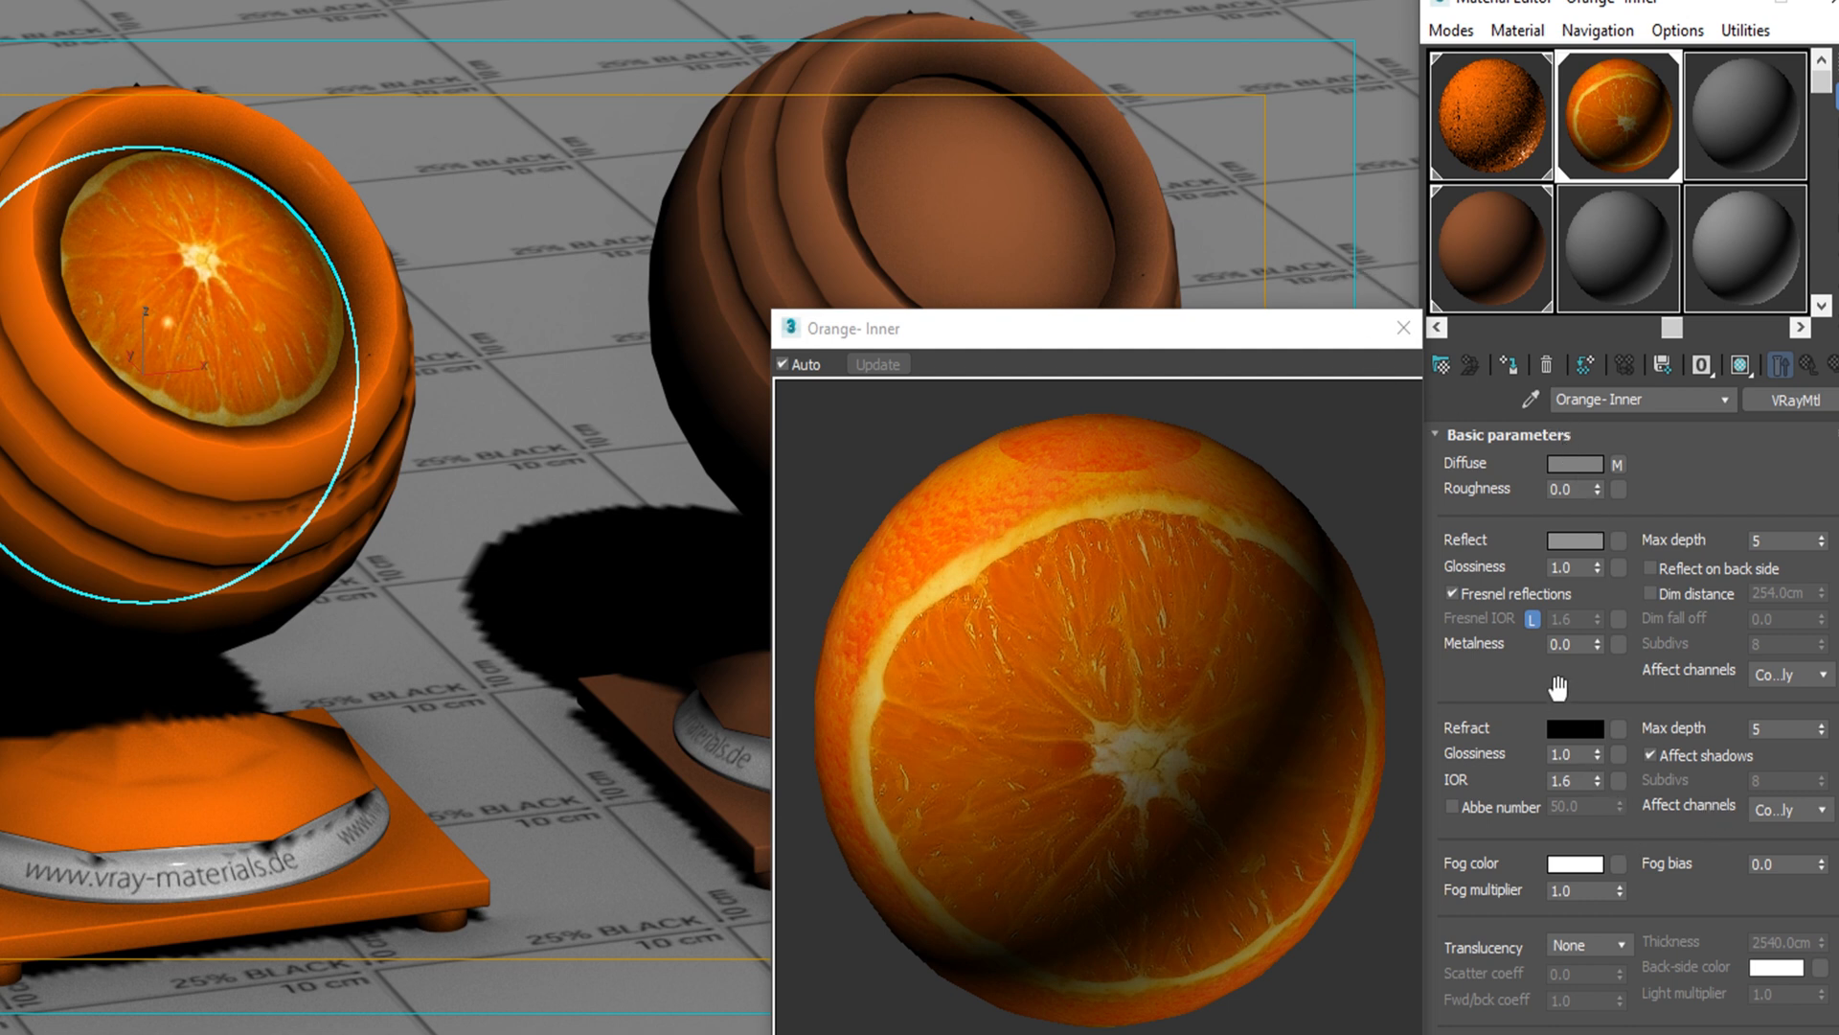
# Step: Load the Orange texture_bump02 bitmap as the reflection glossiness map of Orange- Inner
pyautogui.moveTo(1559, 692); pyautogui.dragTo(1557, 661)
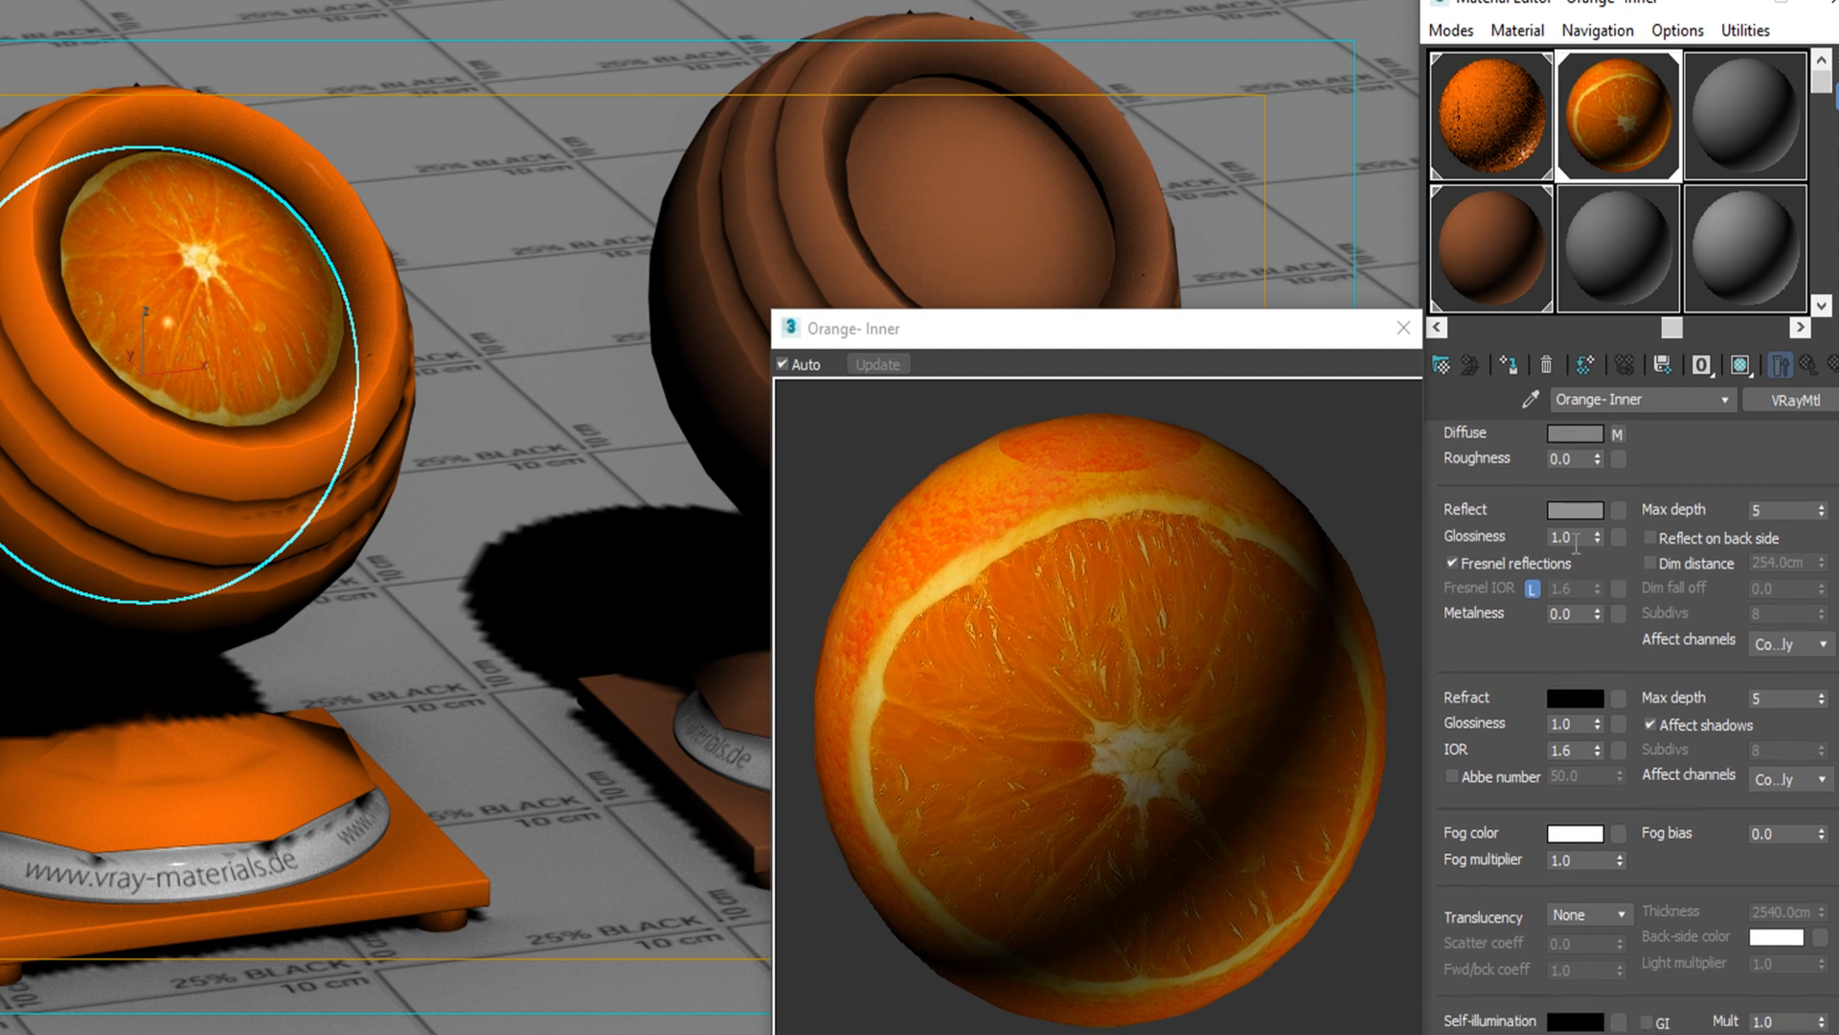
pyautogui.click(1616, 537)
pyautogui.doubleClick(910, 146)
pyautogui.doubleClick(426, 180)
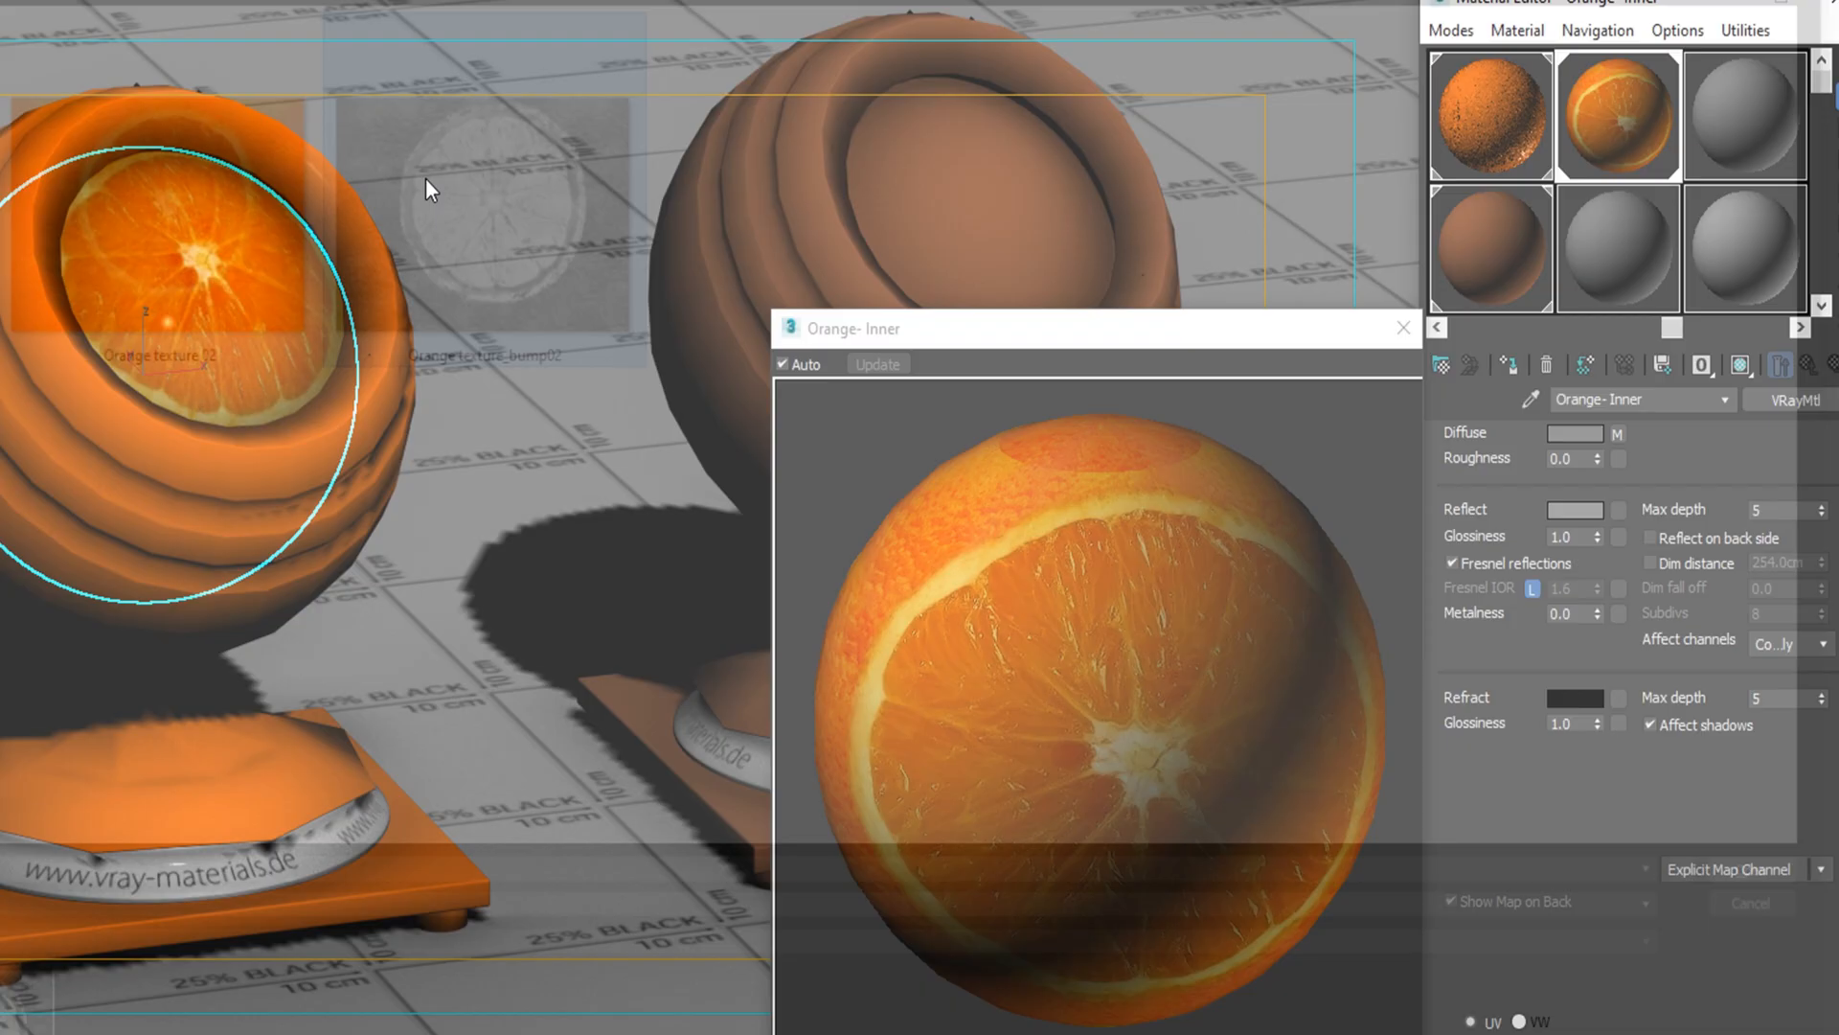
# Step: Set the glossiness bitmap's tiling to U 1.6 and V 1.3 with a blur of 2.98, and return to the material
pyautogui.doubleClick(1619, 564)
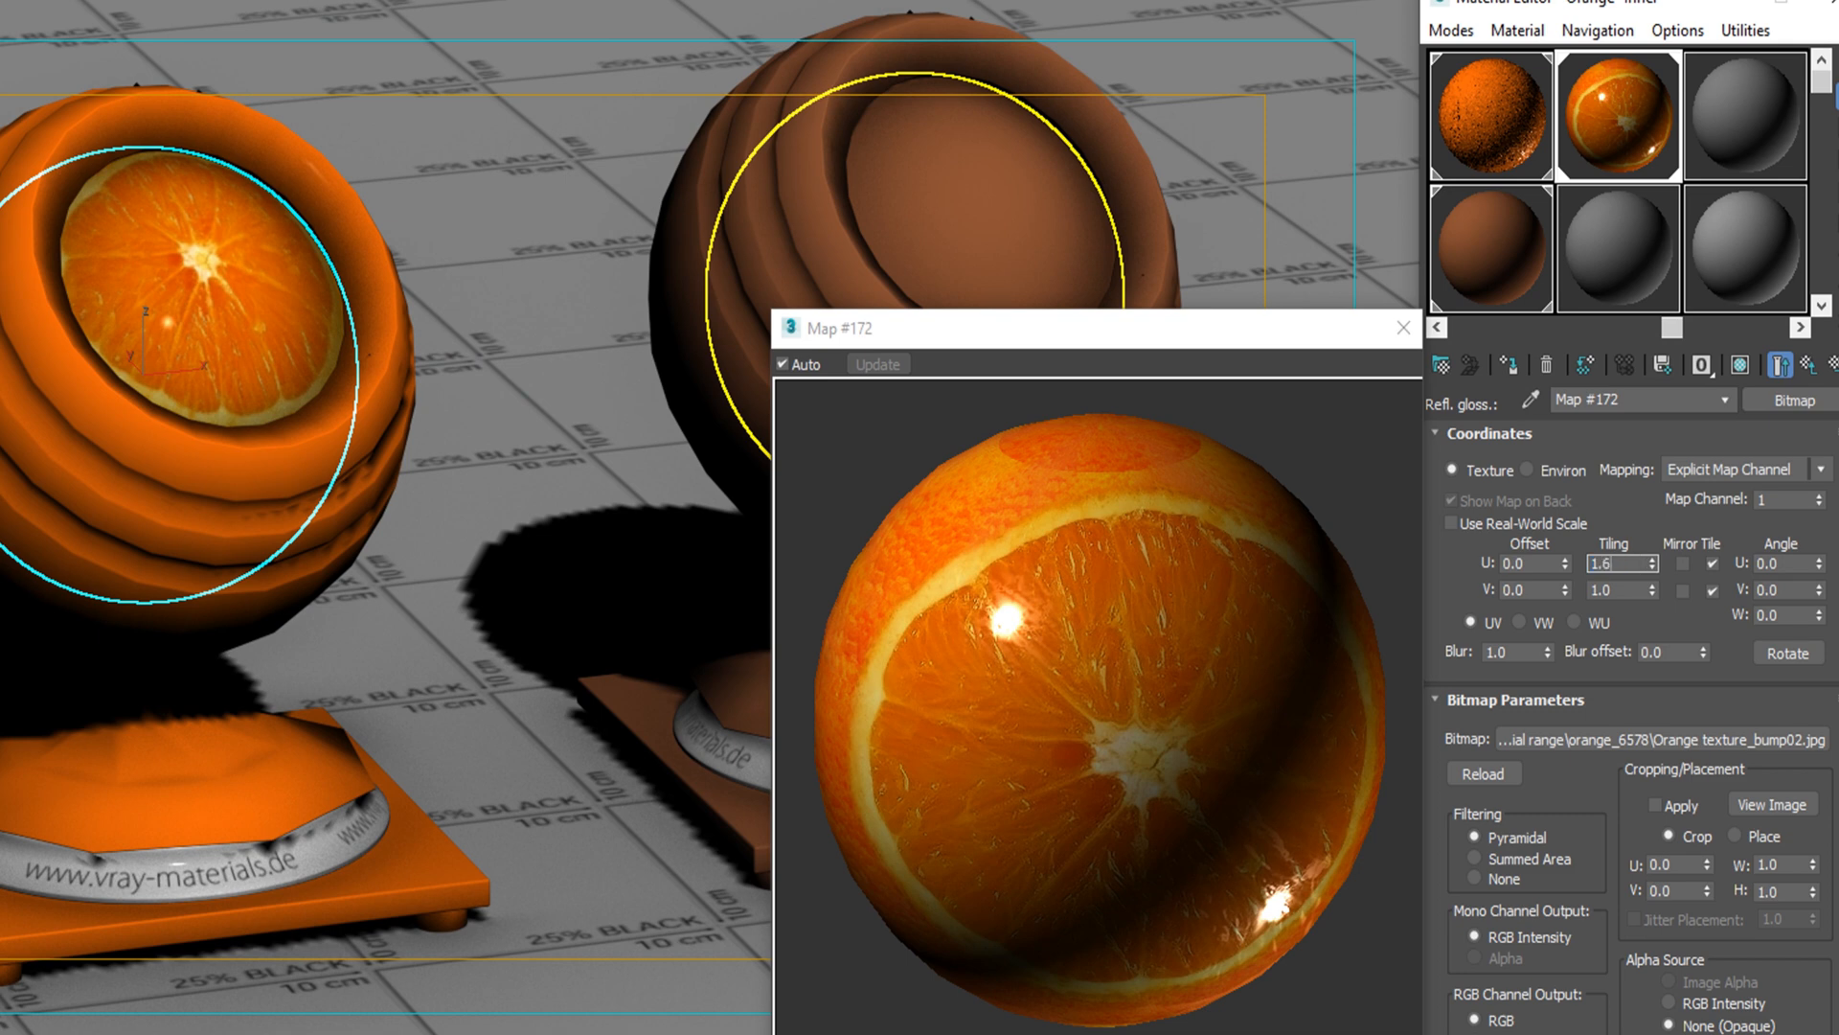
pyautogui.press('Tab')
pyautogui.write('1.')
pyautogui.press('Return')
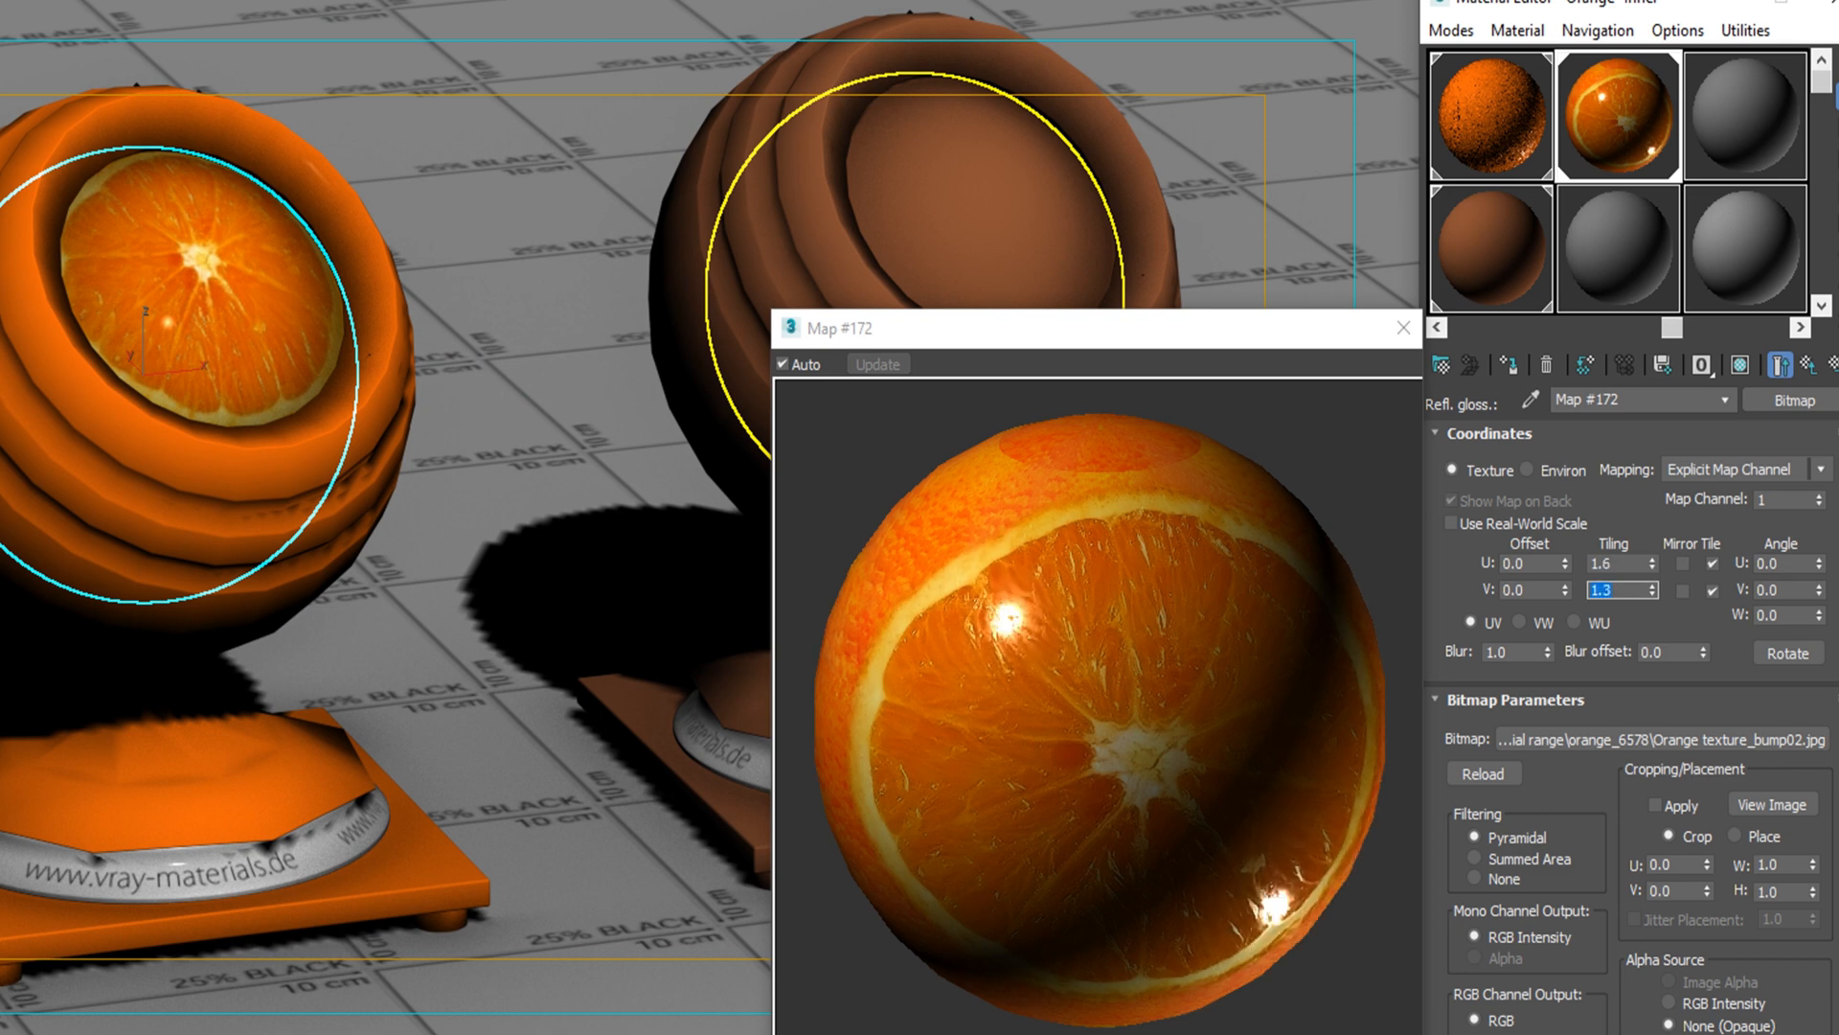
pyautogui.doubleClick(1522, 652)
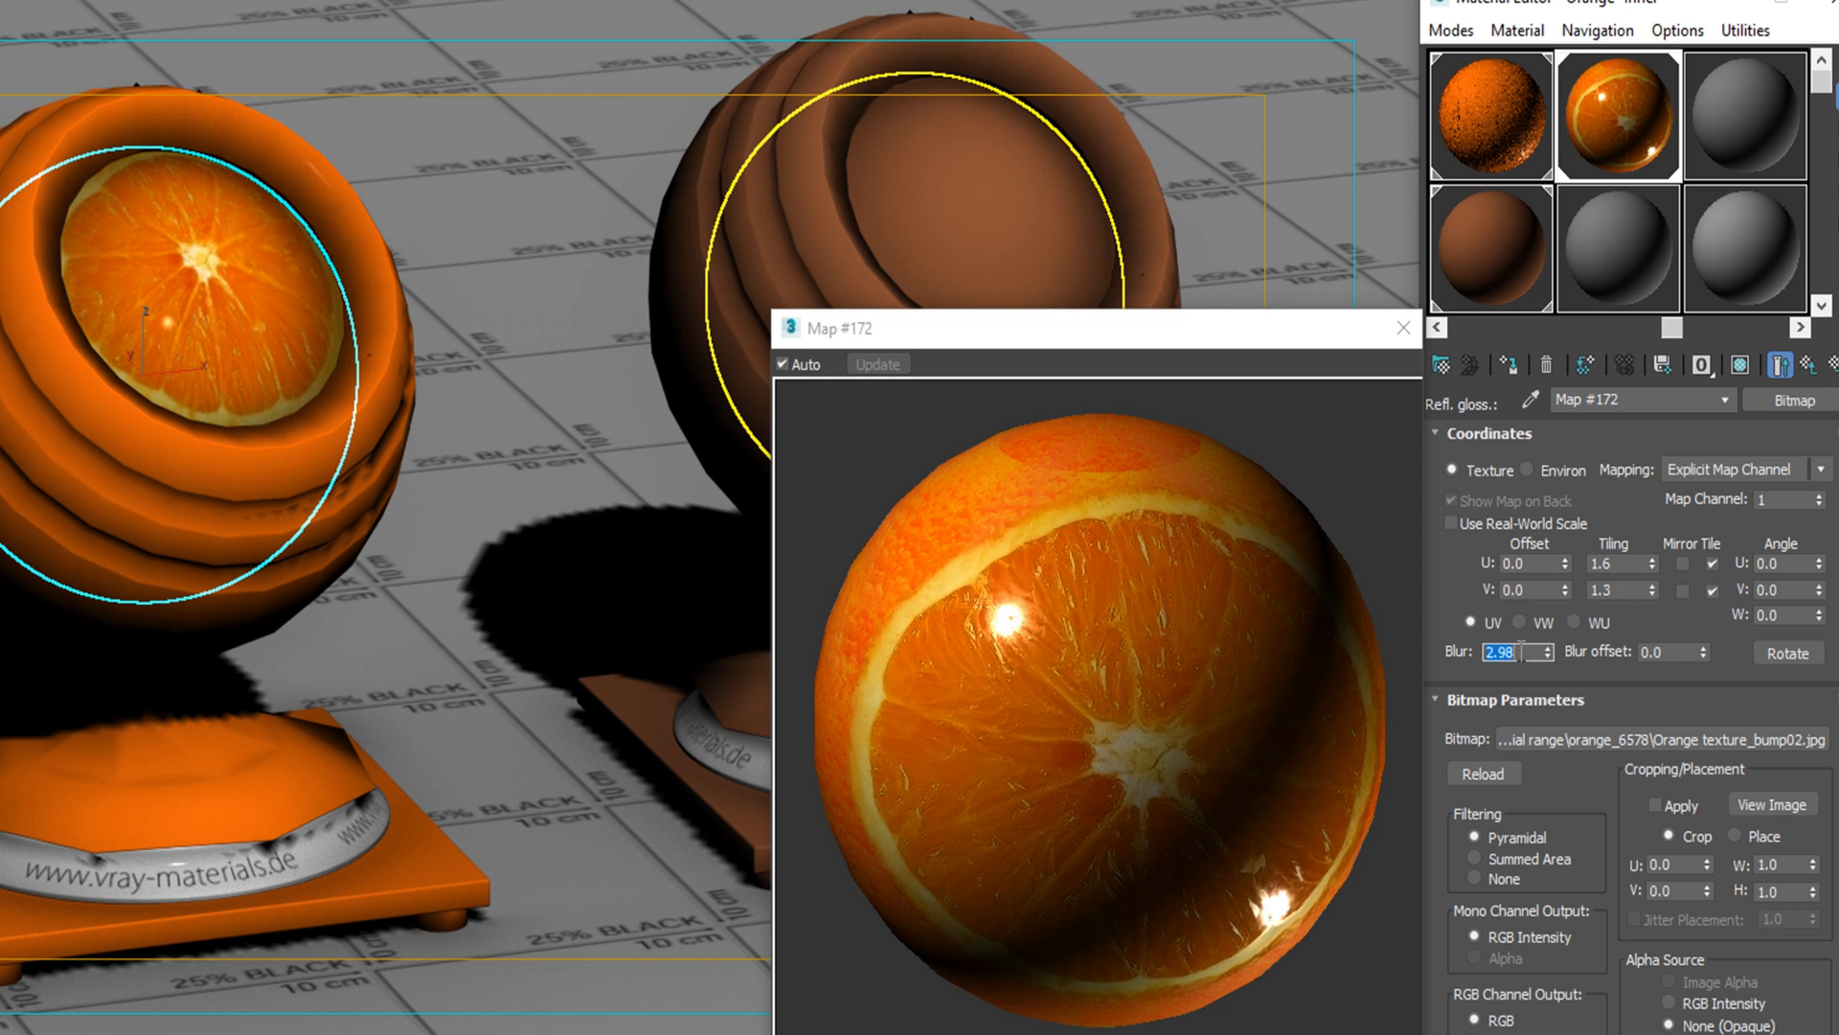
pyautogui.click(1811, 372)
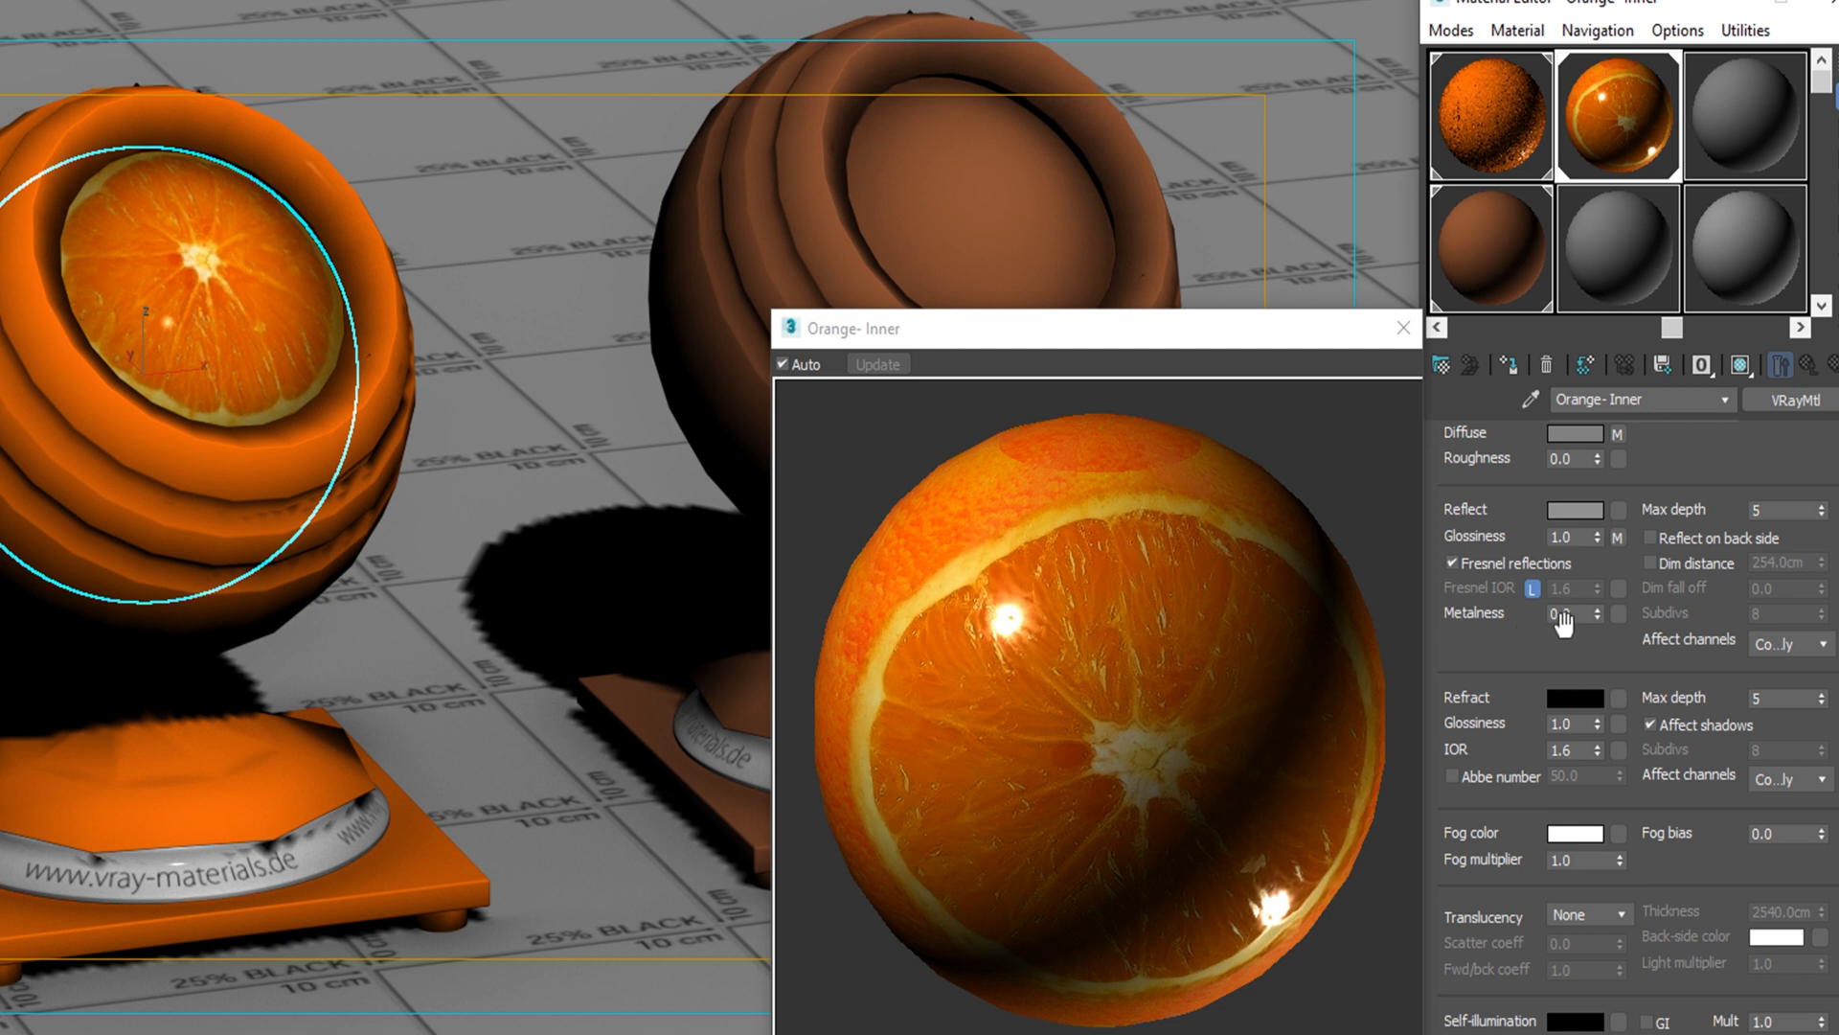
# Step: Unlock the Fresnel IOR of Orange- Inner and set it to 2.1
pyautogui.moveTo(1564, 644); pyautogui.dragTo(1558, 726)
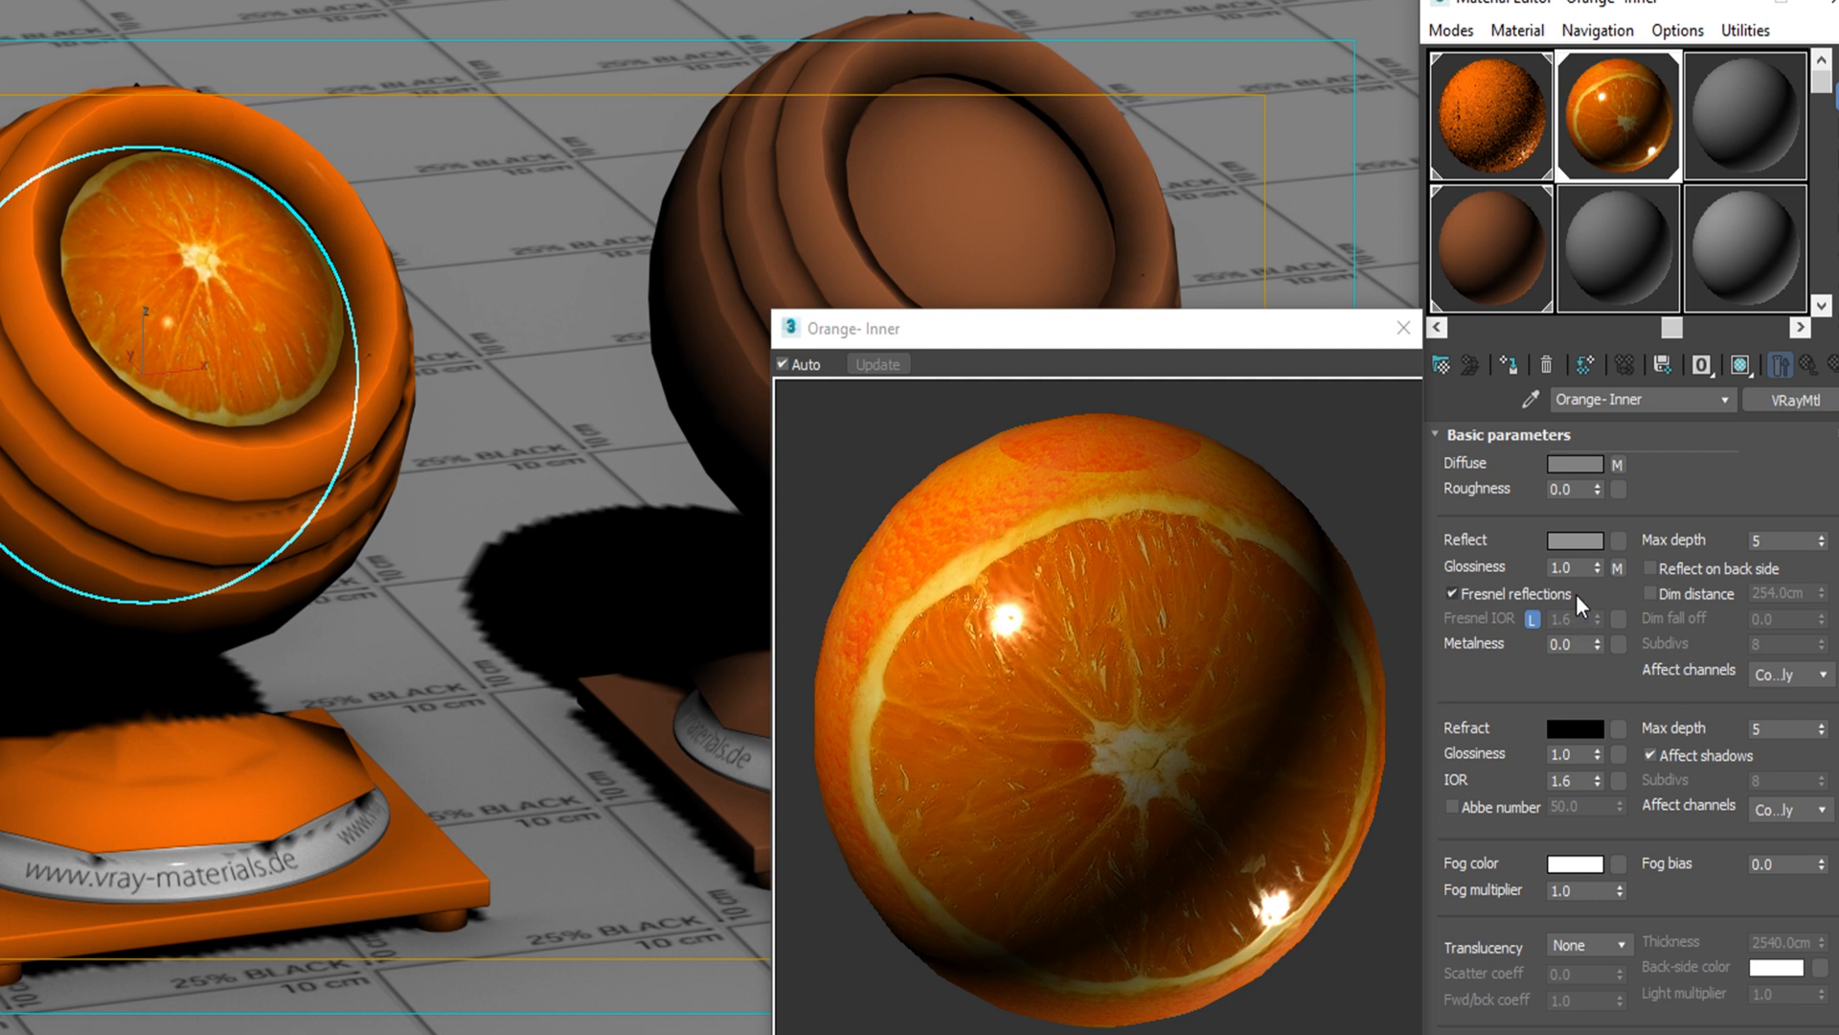
pyautogui.click(1533, 619)
pyautogui.doubleClick(1567, 617)
pyautogui.write('2.1')
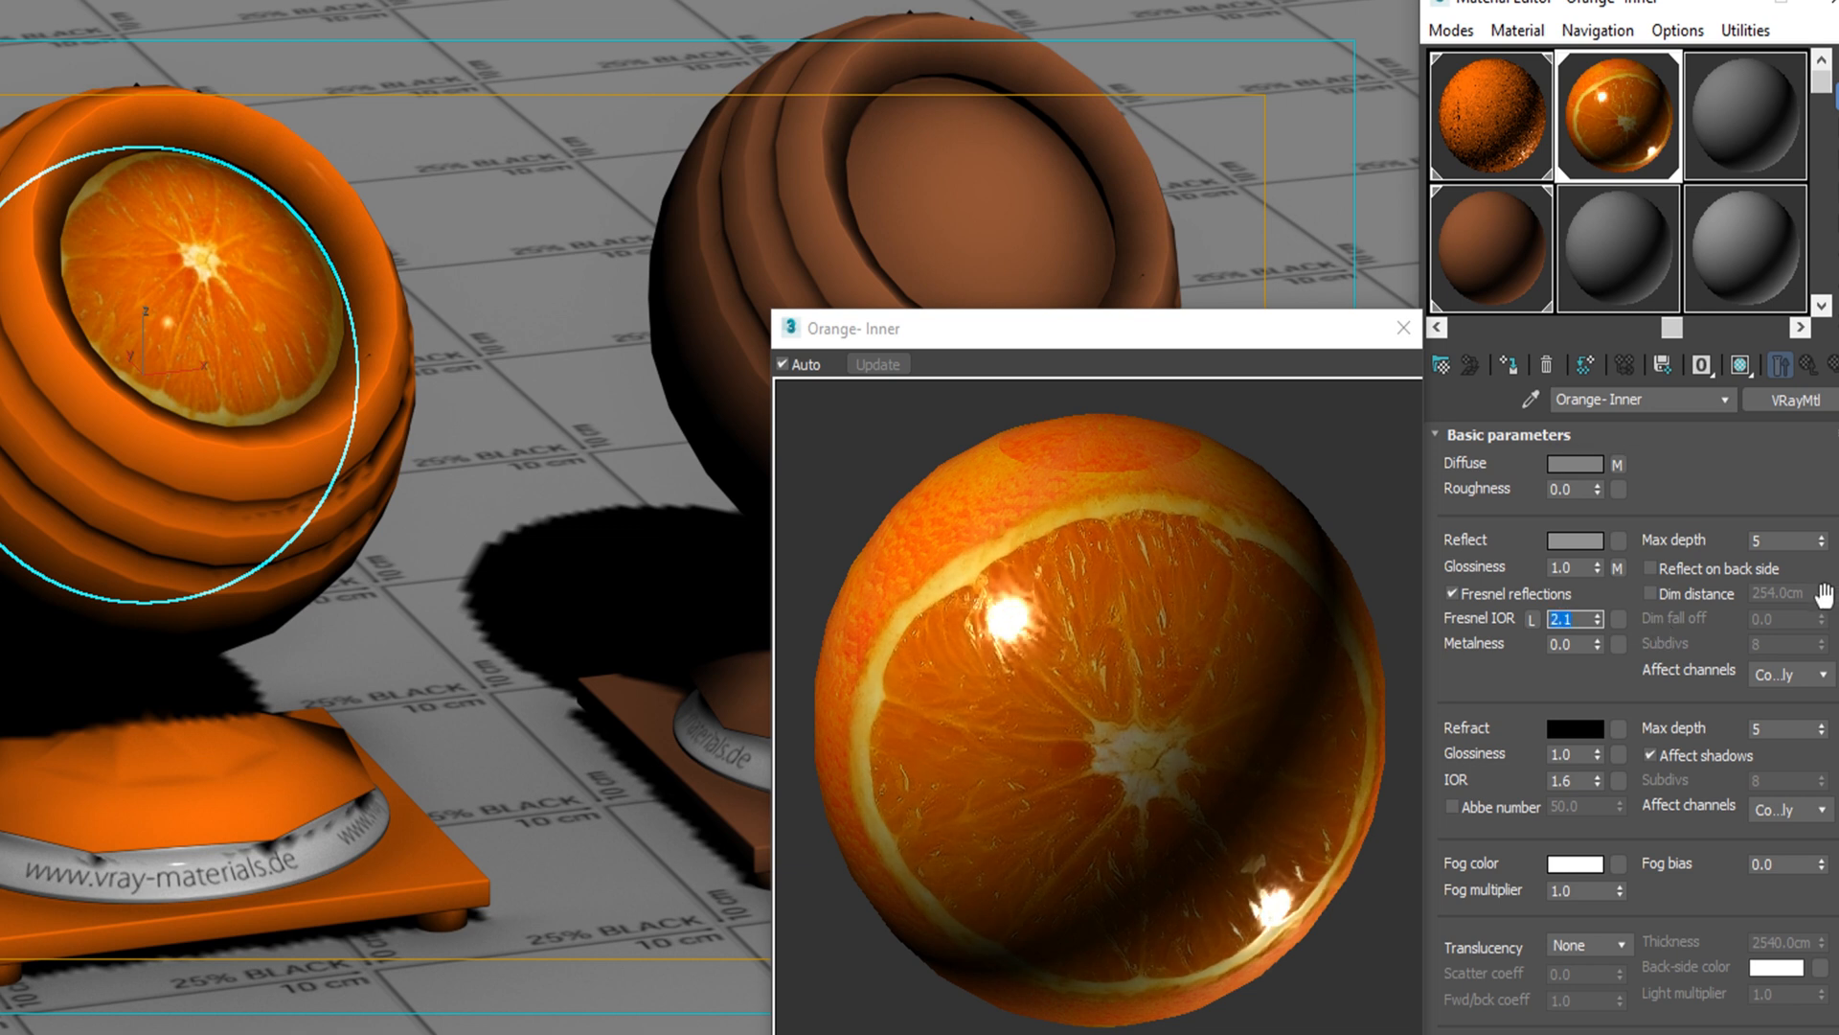
# Step: Turn off Affect shadows in the refraction settings of Orange- Inner
pyautogui.click(1579, 671)
pyautogui.moveTo(1576, 690); pyautogui.dragTo(1534, 615)
pyautogui.click(1676, 583)
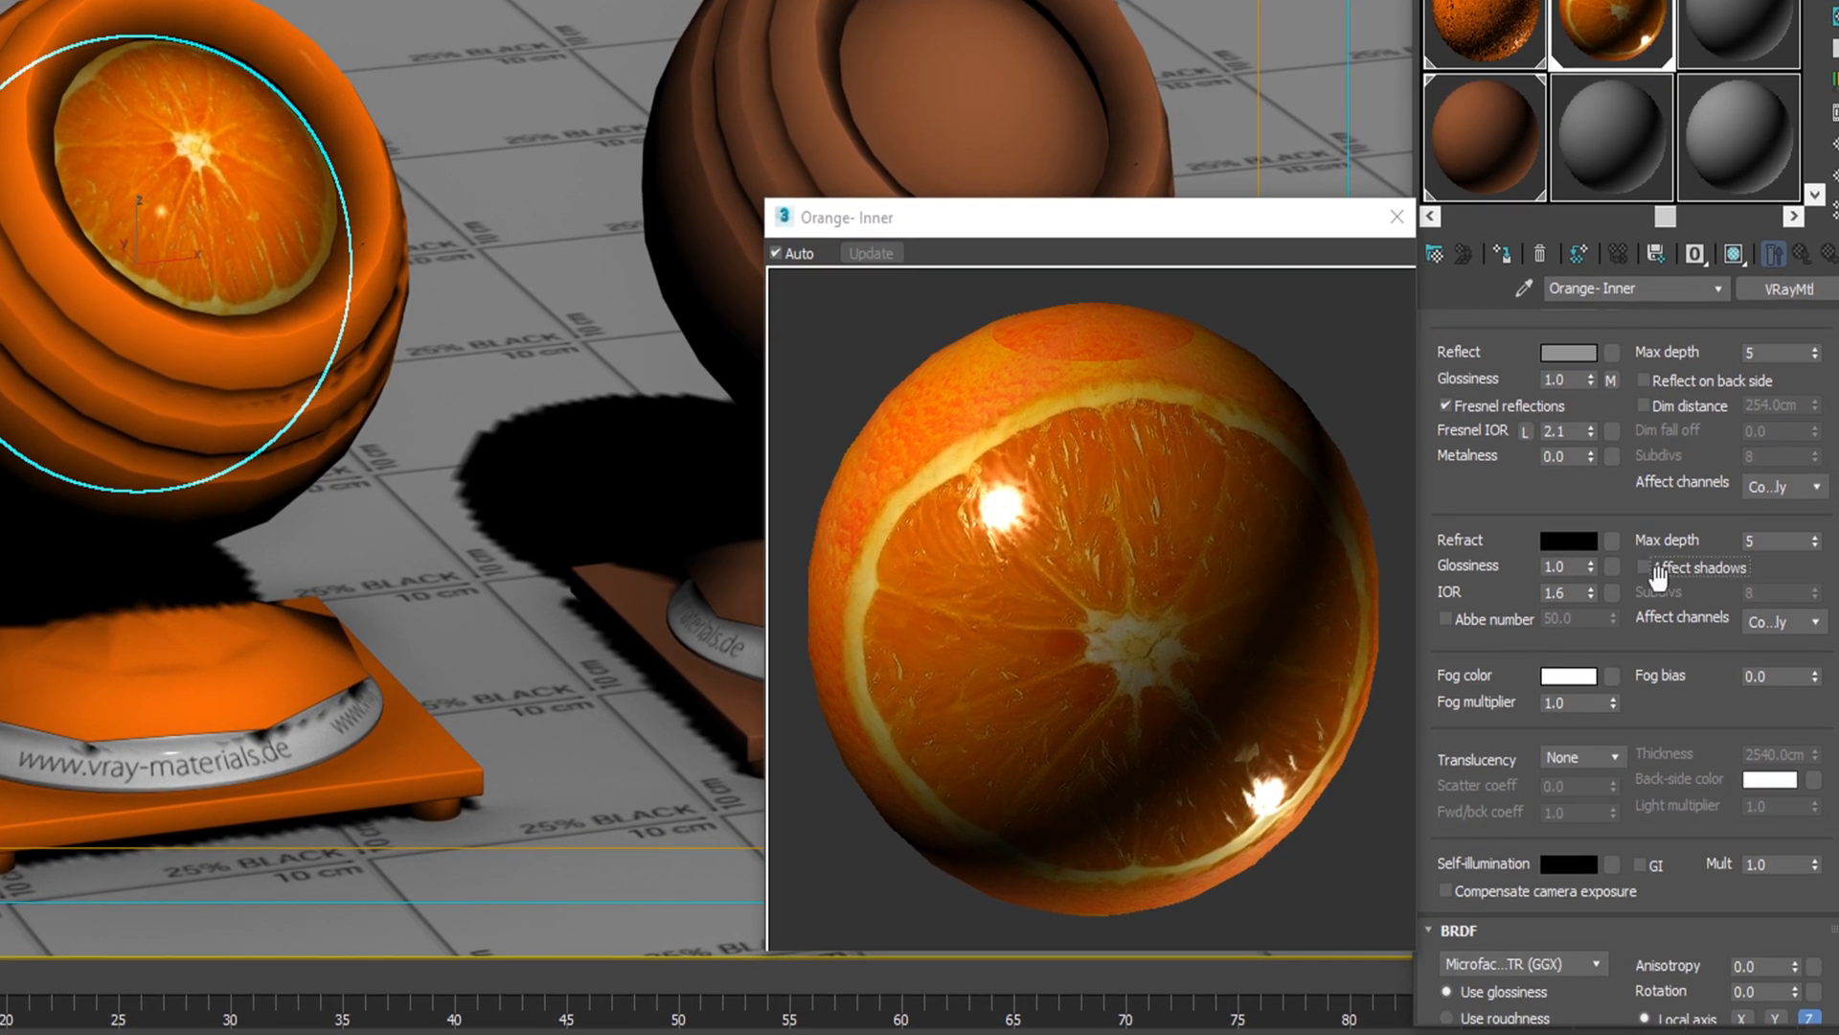
# Step: Change the BRDF type of Orange- Inner to Blinn
pyautogui.moveTo(1552, 856); pyautogui.dragTo(1539, 596)
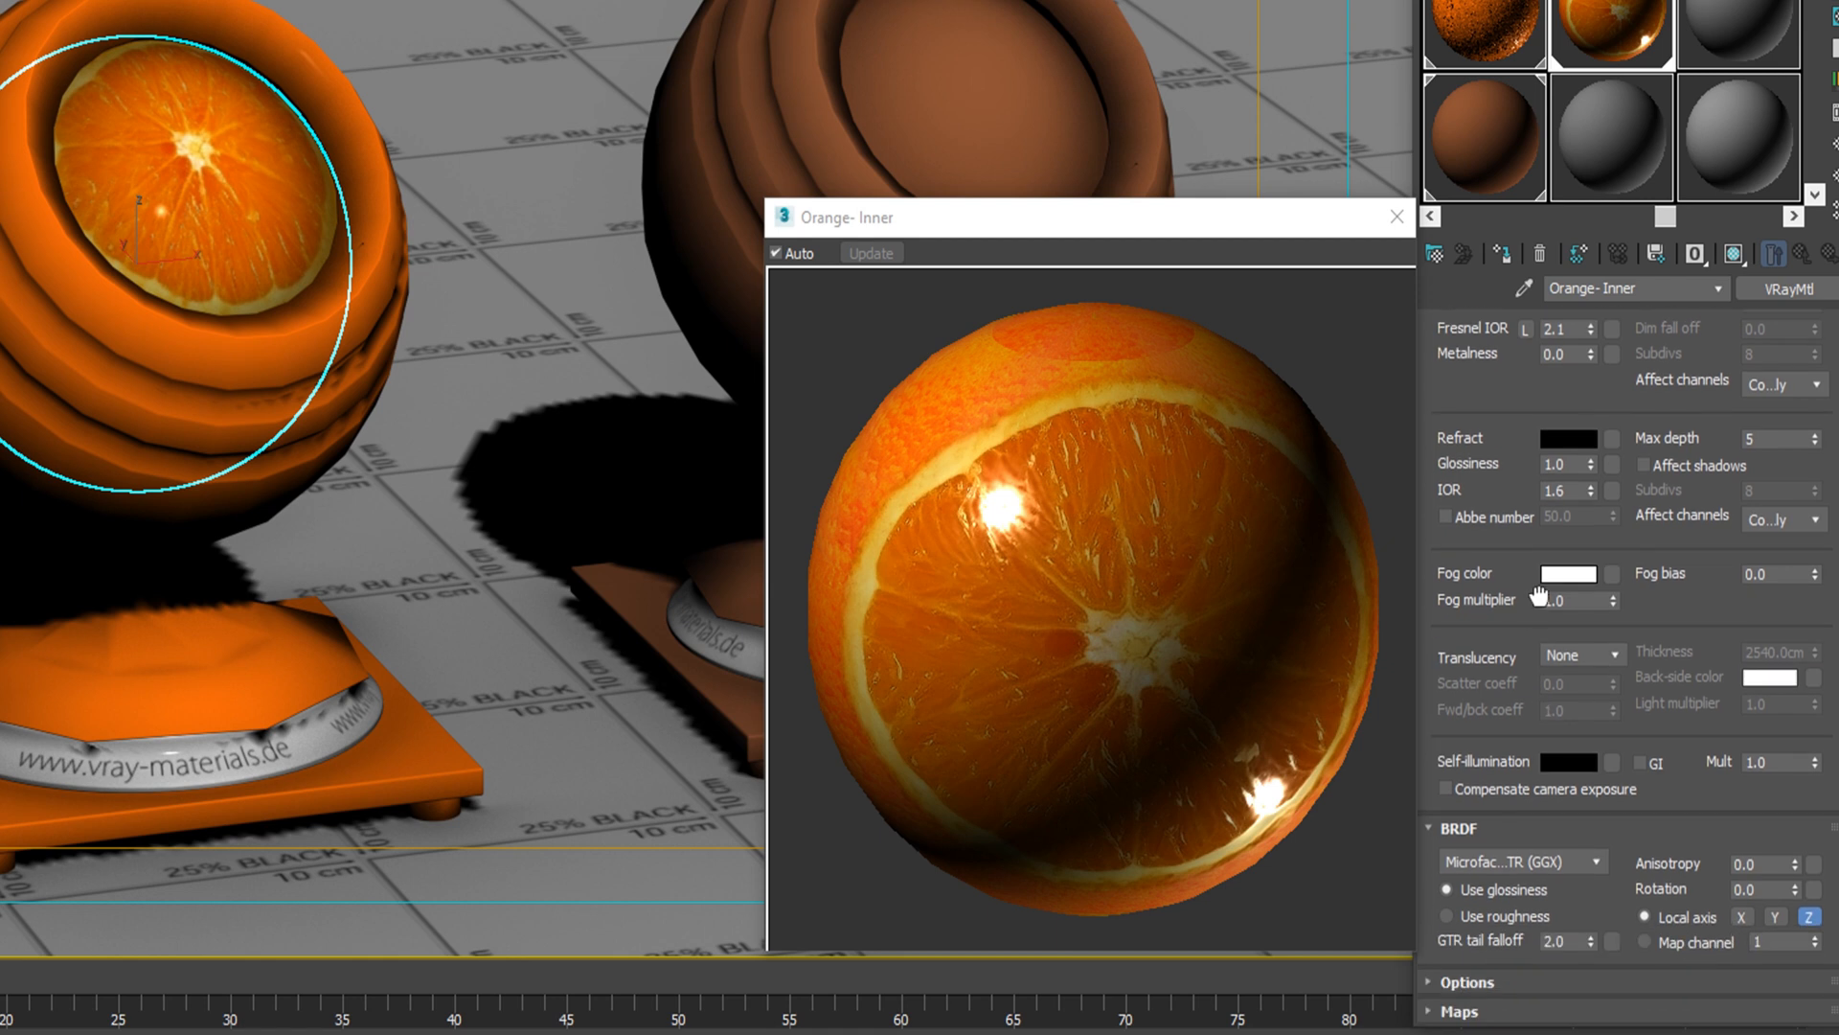
pyautogui.click(1526, 838)
pyautogui.click(1495, 953)
pyautogui.click(1520, 859)
pyautogui.press('Up')
pyautogui.press('Up')
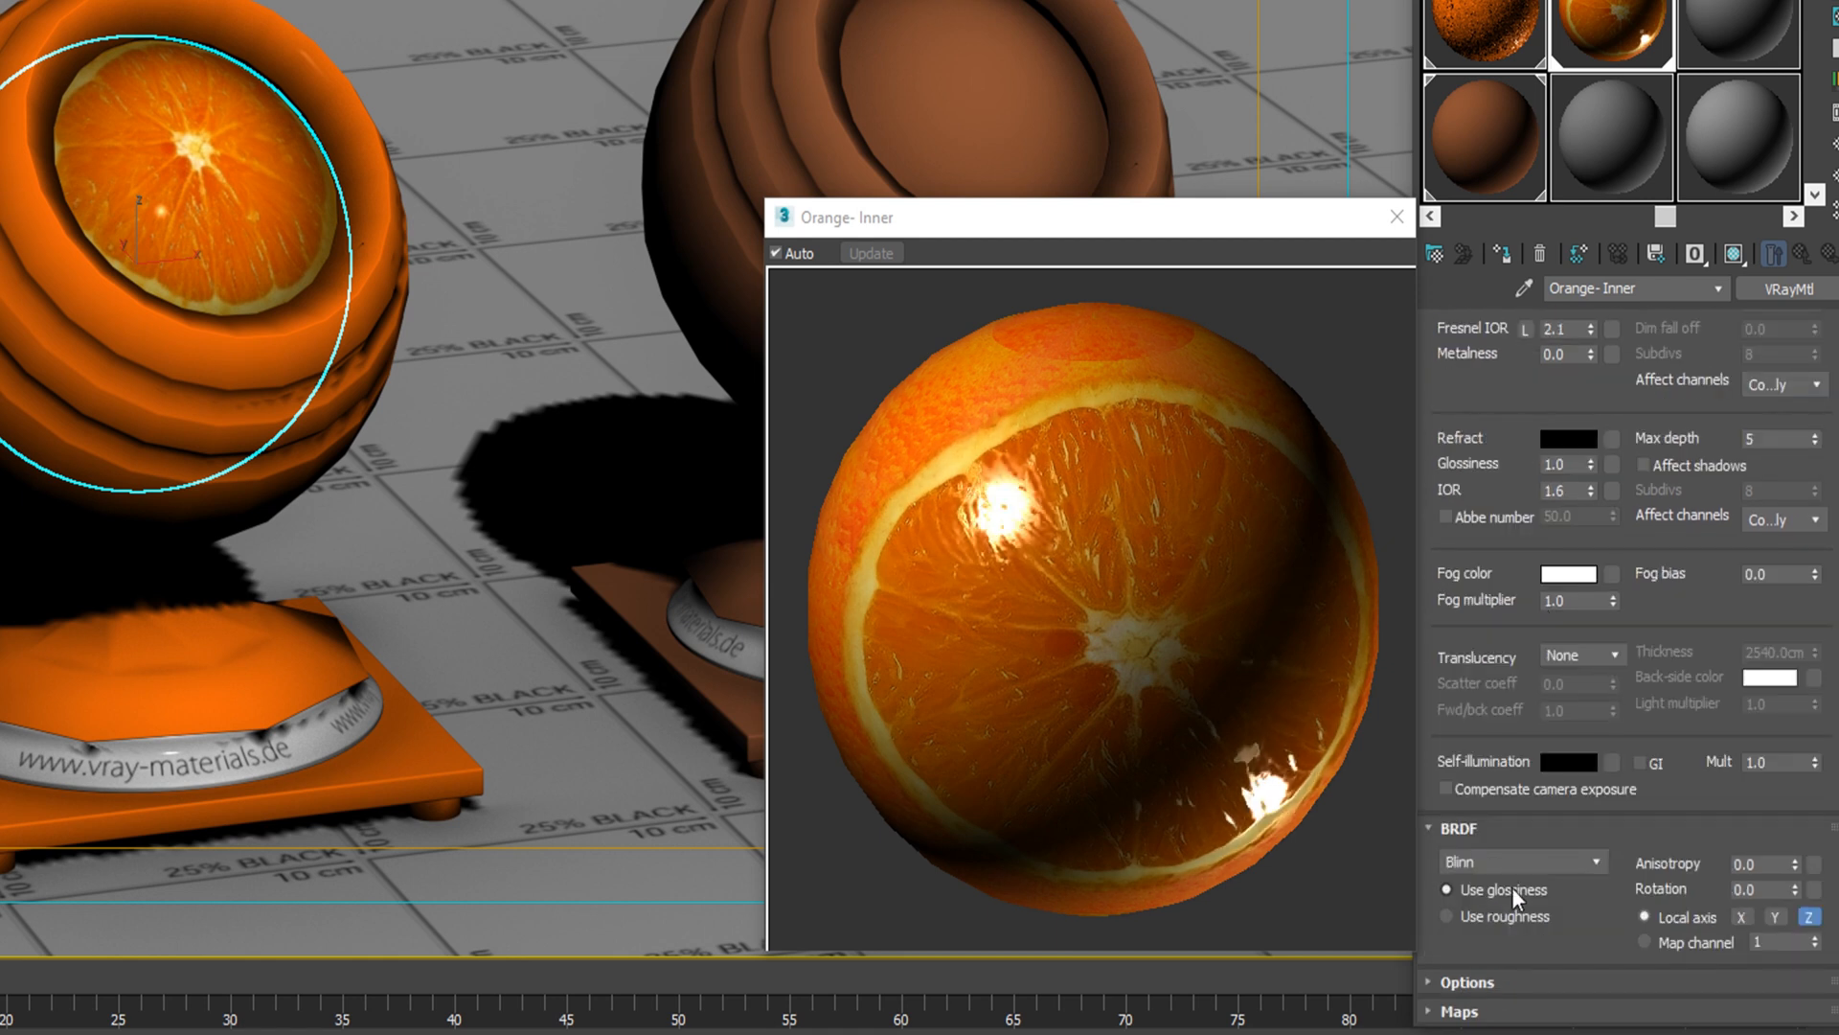
# Step: In the material options, turn off Fog system units scaling and Glossy Fresnel, and set the cutoff to 0.01
pyautogui.click(1533, 979)
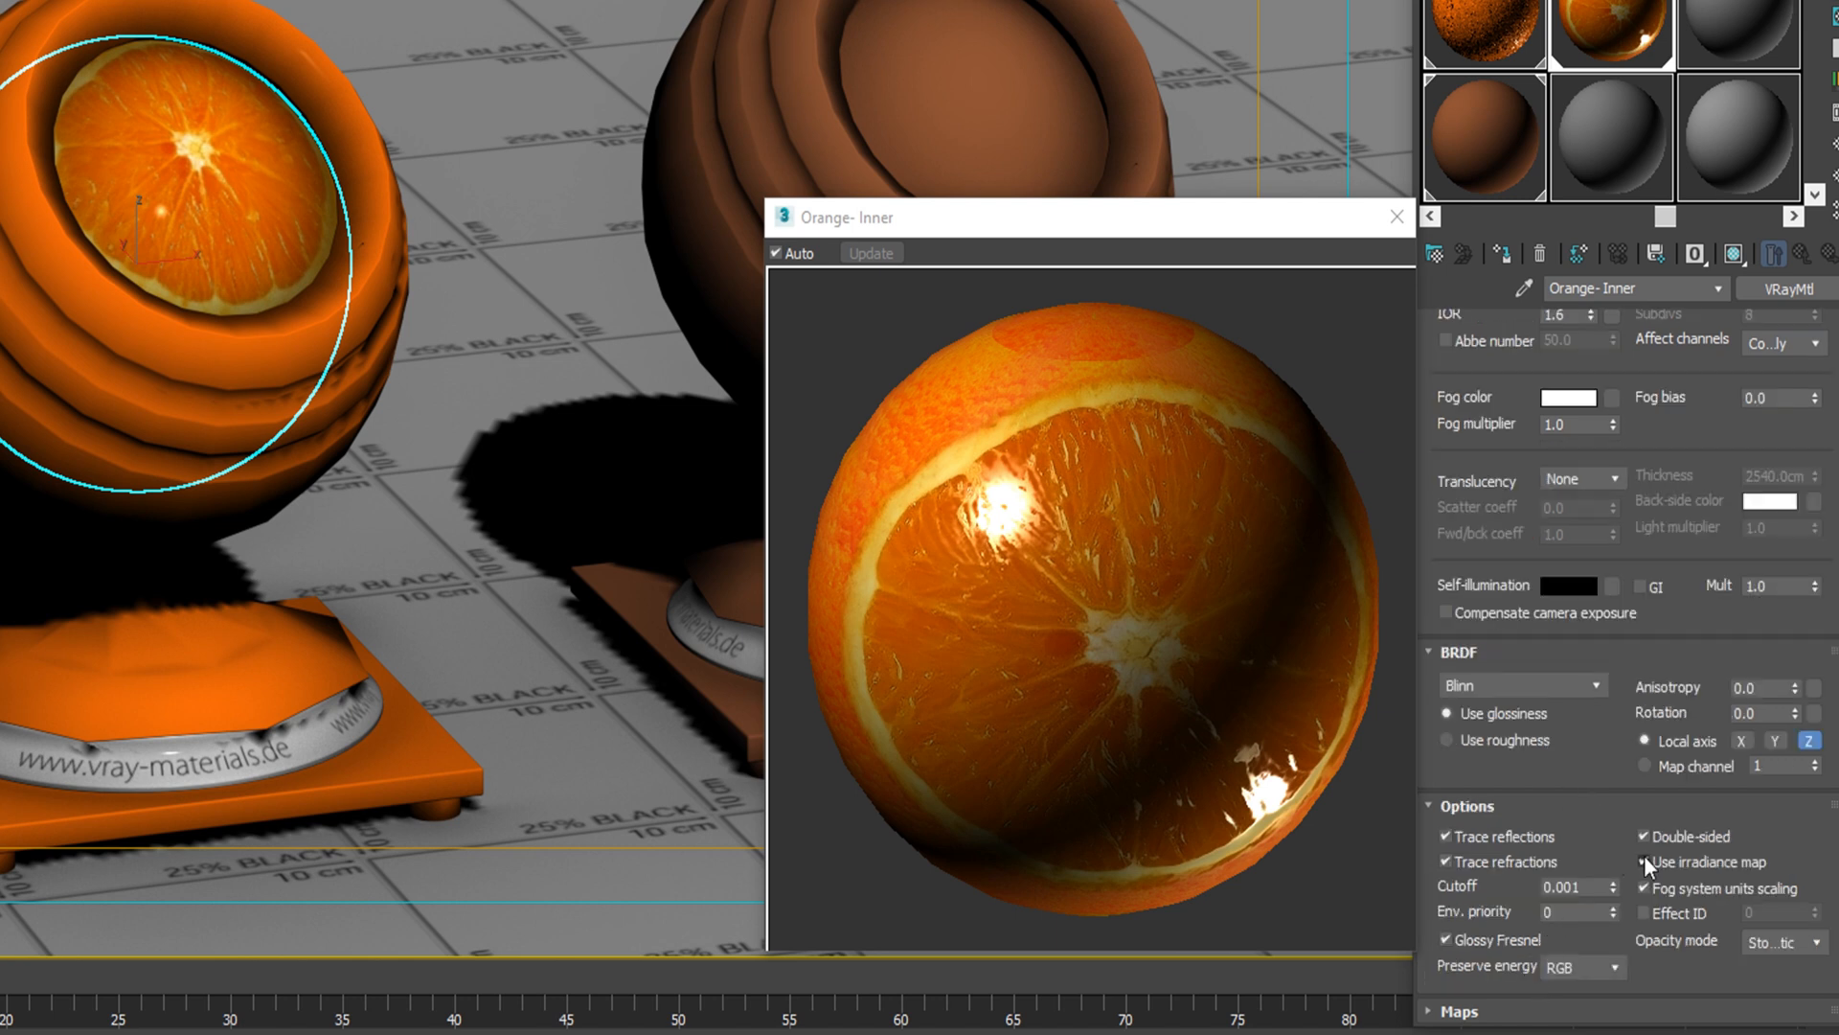
pyautogui.click(1692, 891)
pyautogui.click(1572, 887)
pyautogui.press('BackSpace')
pyautogui.click(1515, 948)
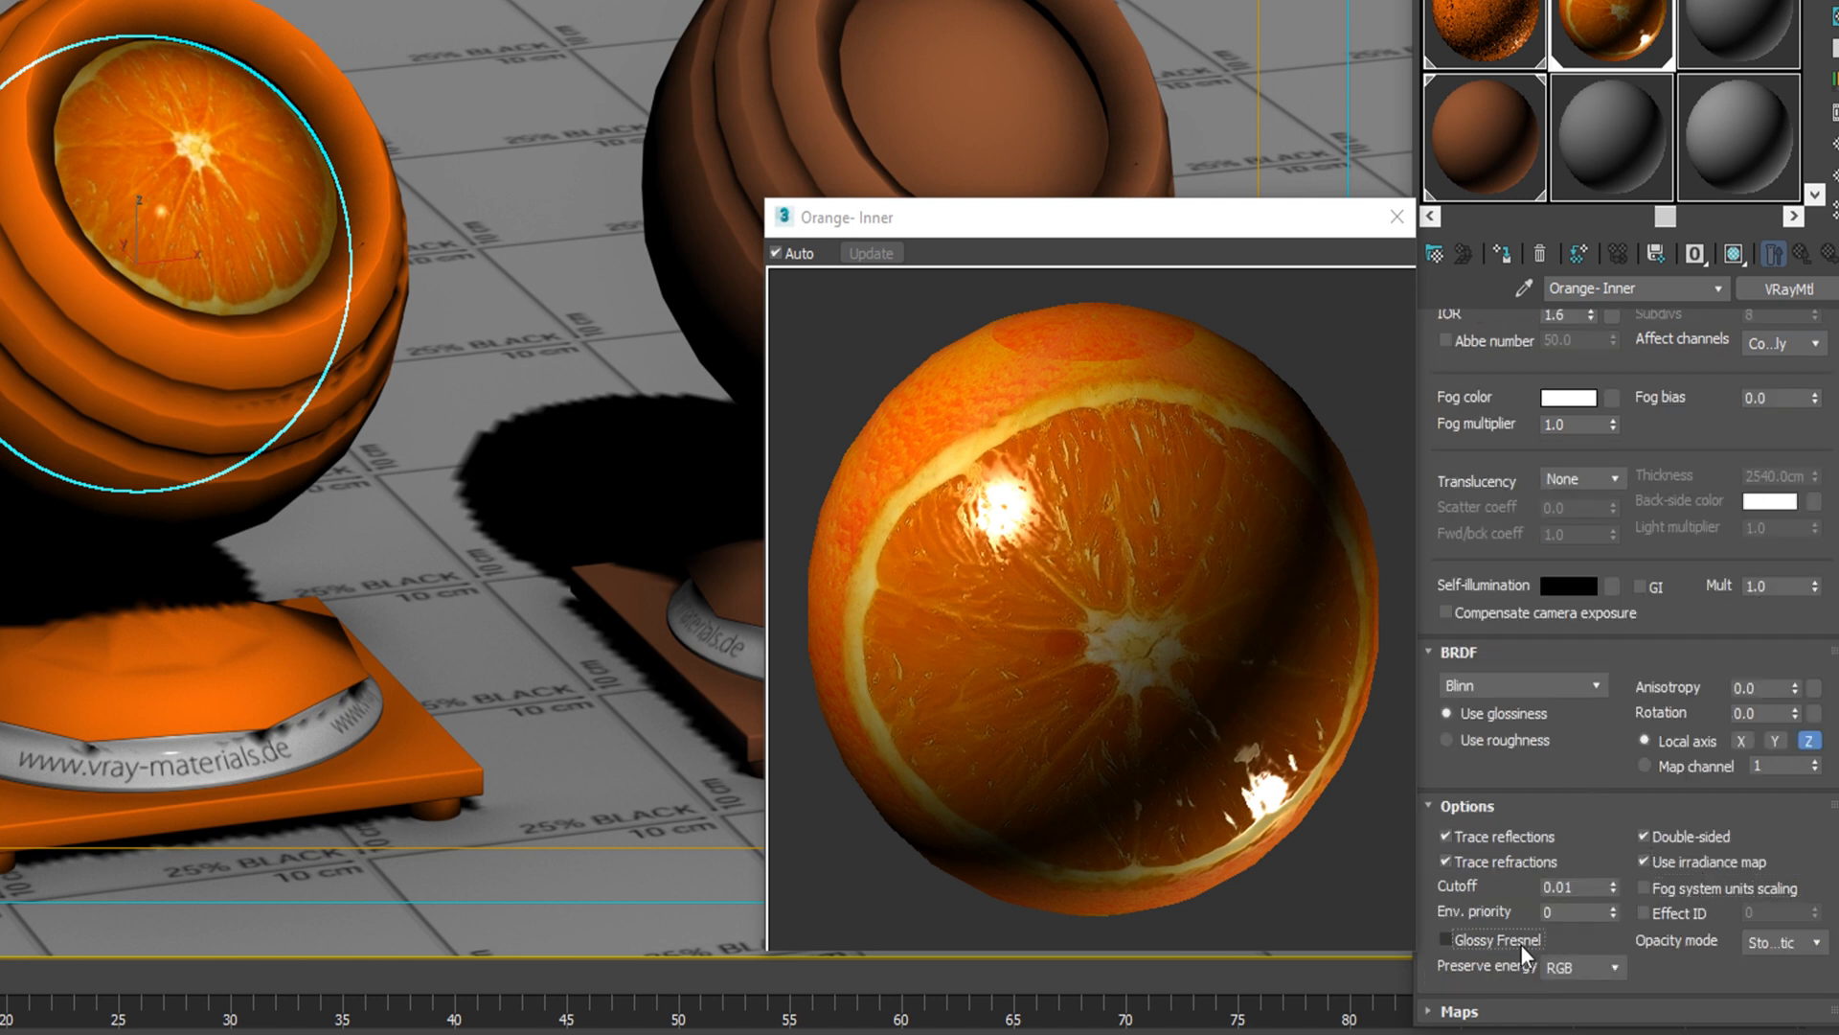
# Step: Copy the reflection glossiness bitmap into the Bump channel as an independent copy and set the bump amount to 47
pyautogui.click(1524, 1011)
pyautogui.moveTo(1628, 594); pyautogui.dragTo(1659, 692)
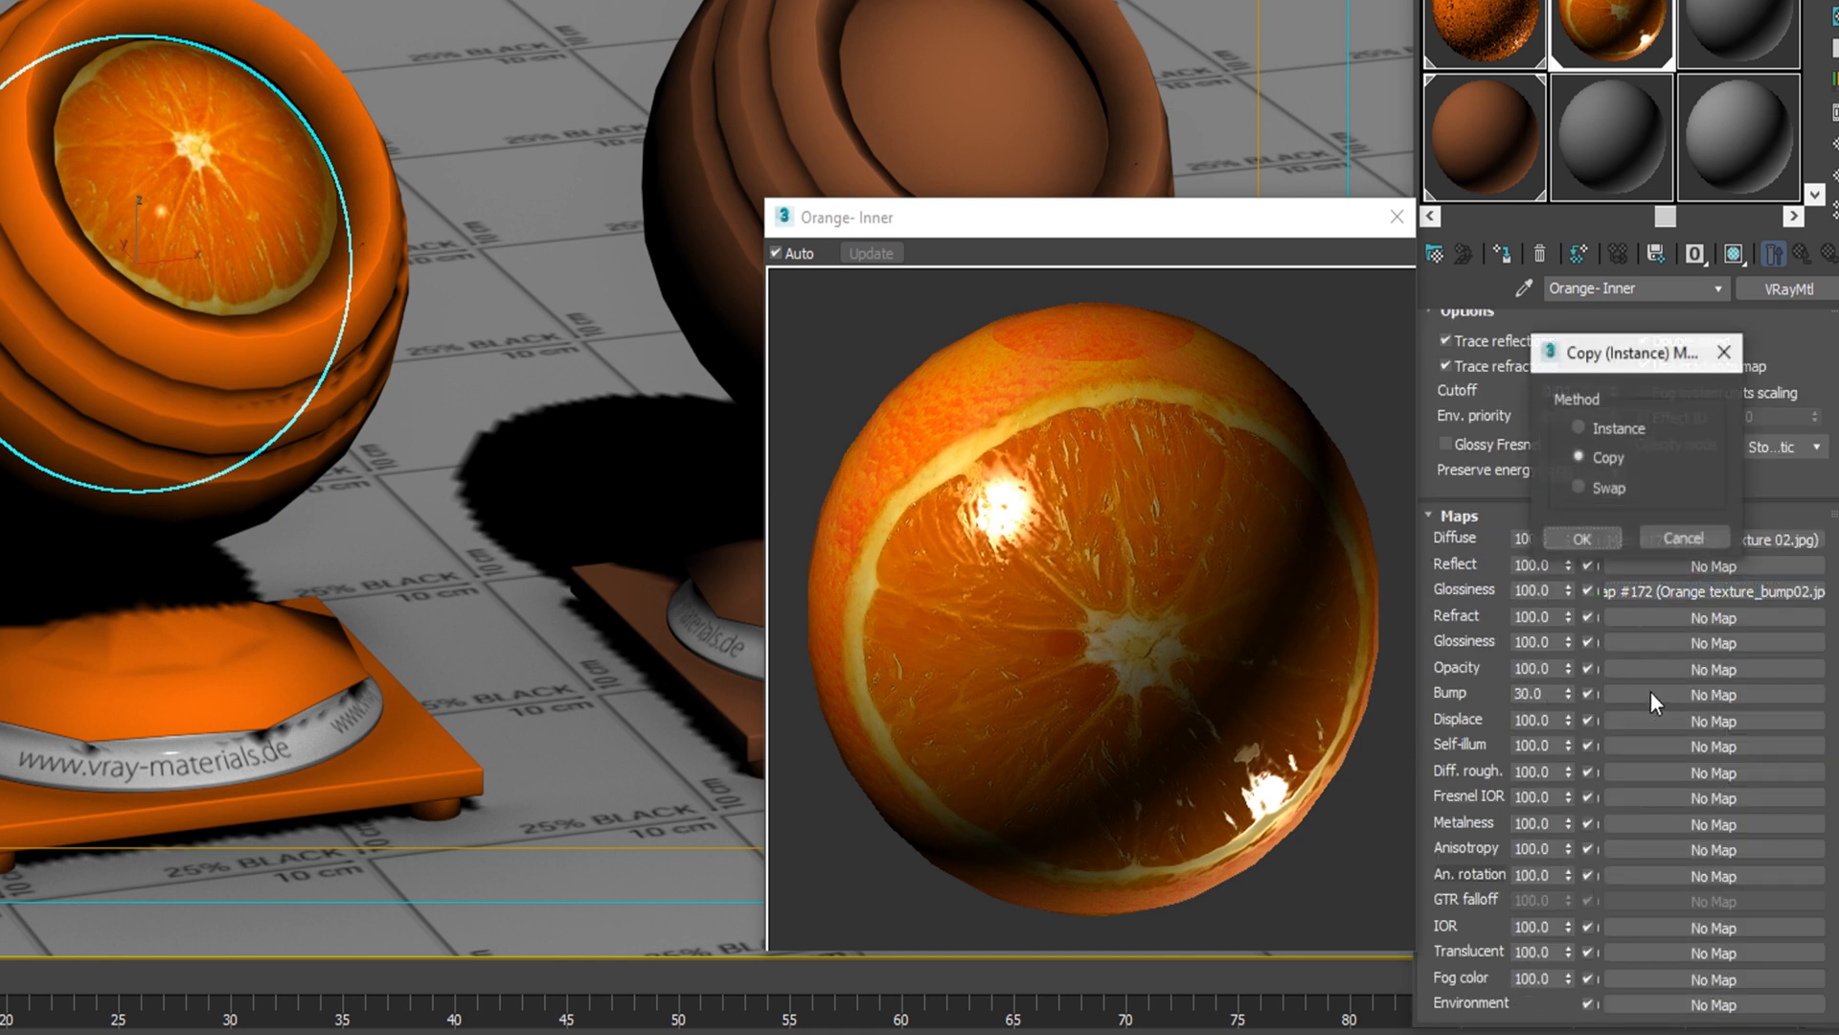
pyautogui.click(1600, 543)
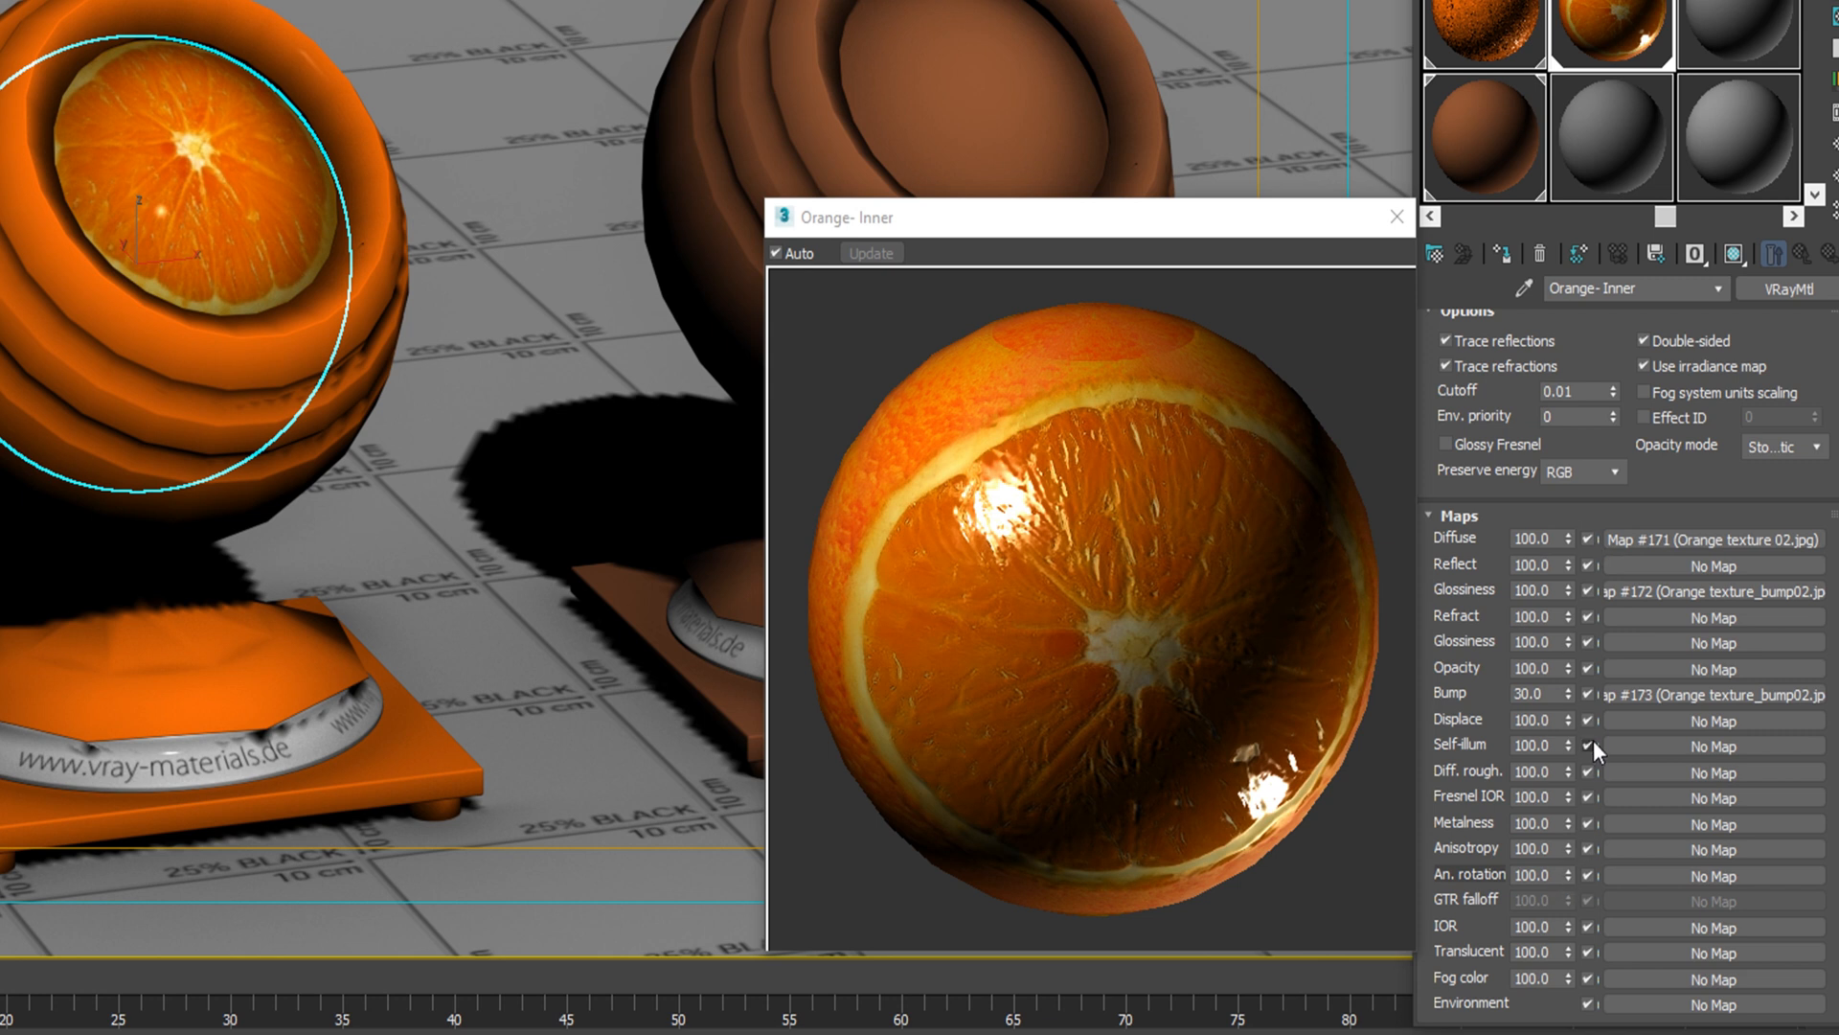
pyautogui.write('47')
pyautogui.press('Return')
# Step: Copy the bump bitmap into the Displace channel and set the displacement amount to 5
pyautogui.moveTo(1652, 695); pyautogui.dragTo(1650, 721)
pyautogui.click(1574, 538)
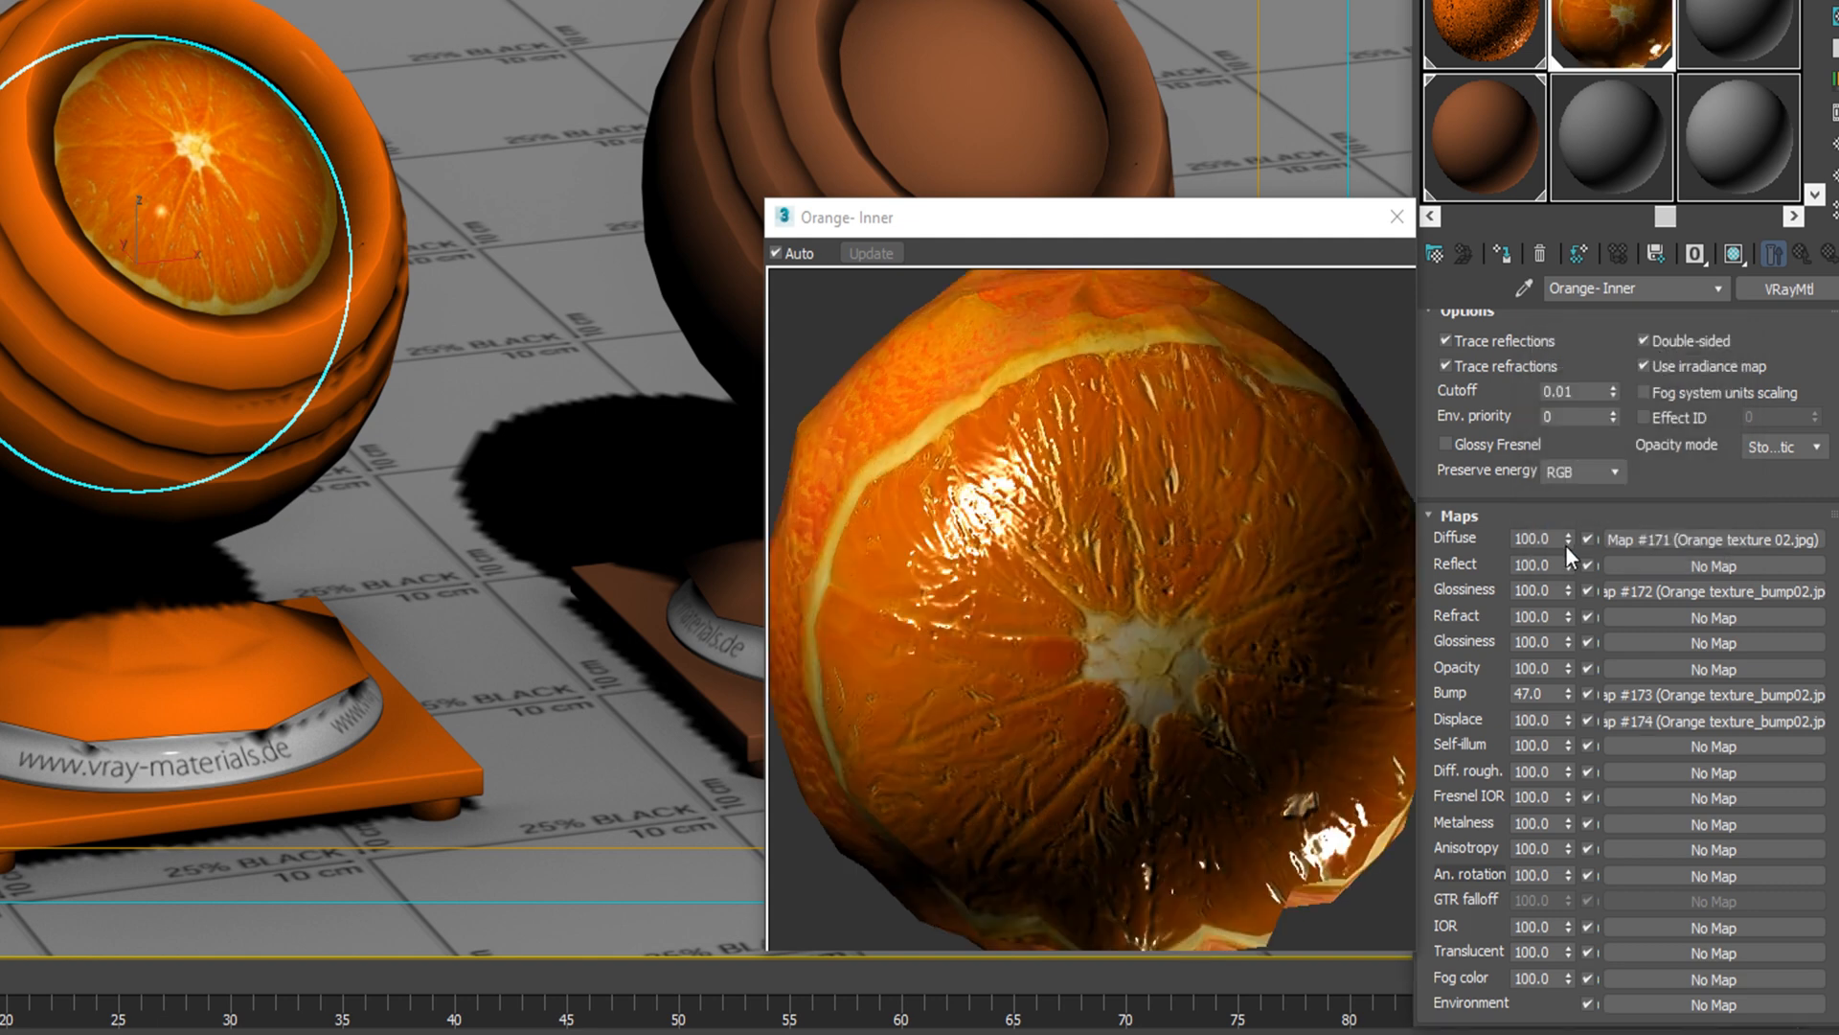
pyautogui.click(1550, 726)
pyautogui.write('5')
pyautogui.press('Return')
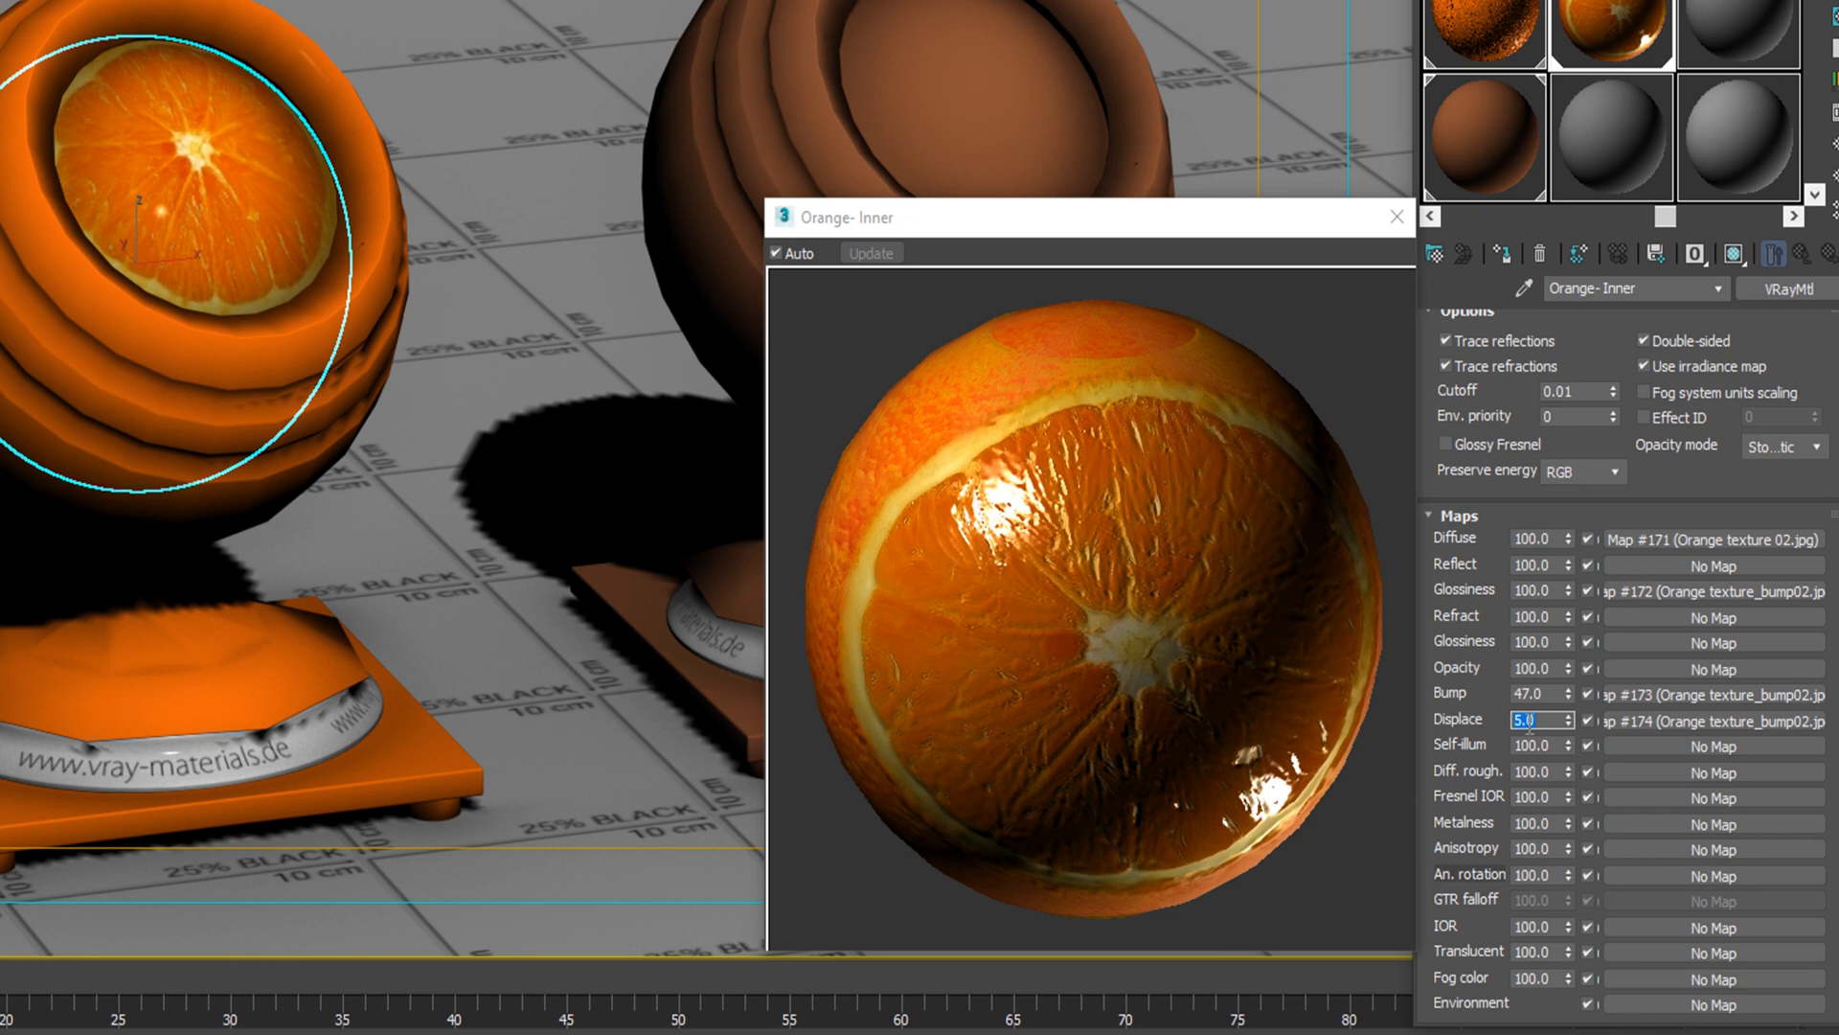
# Step: Select the unused material beside Orange- Inner and rename it Orange-2
pyautogui.click(1736, 33)
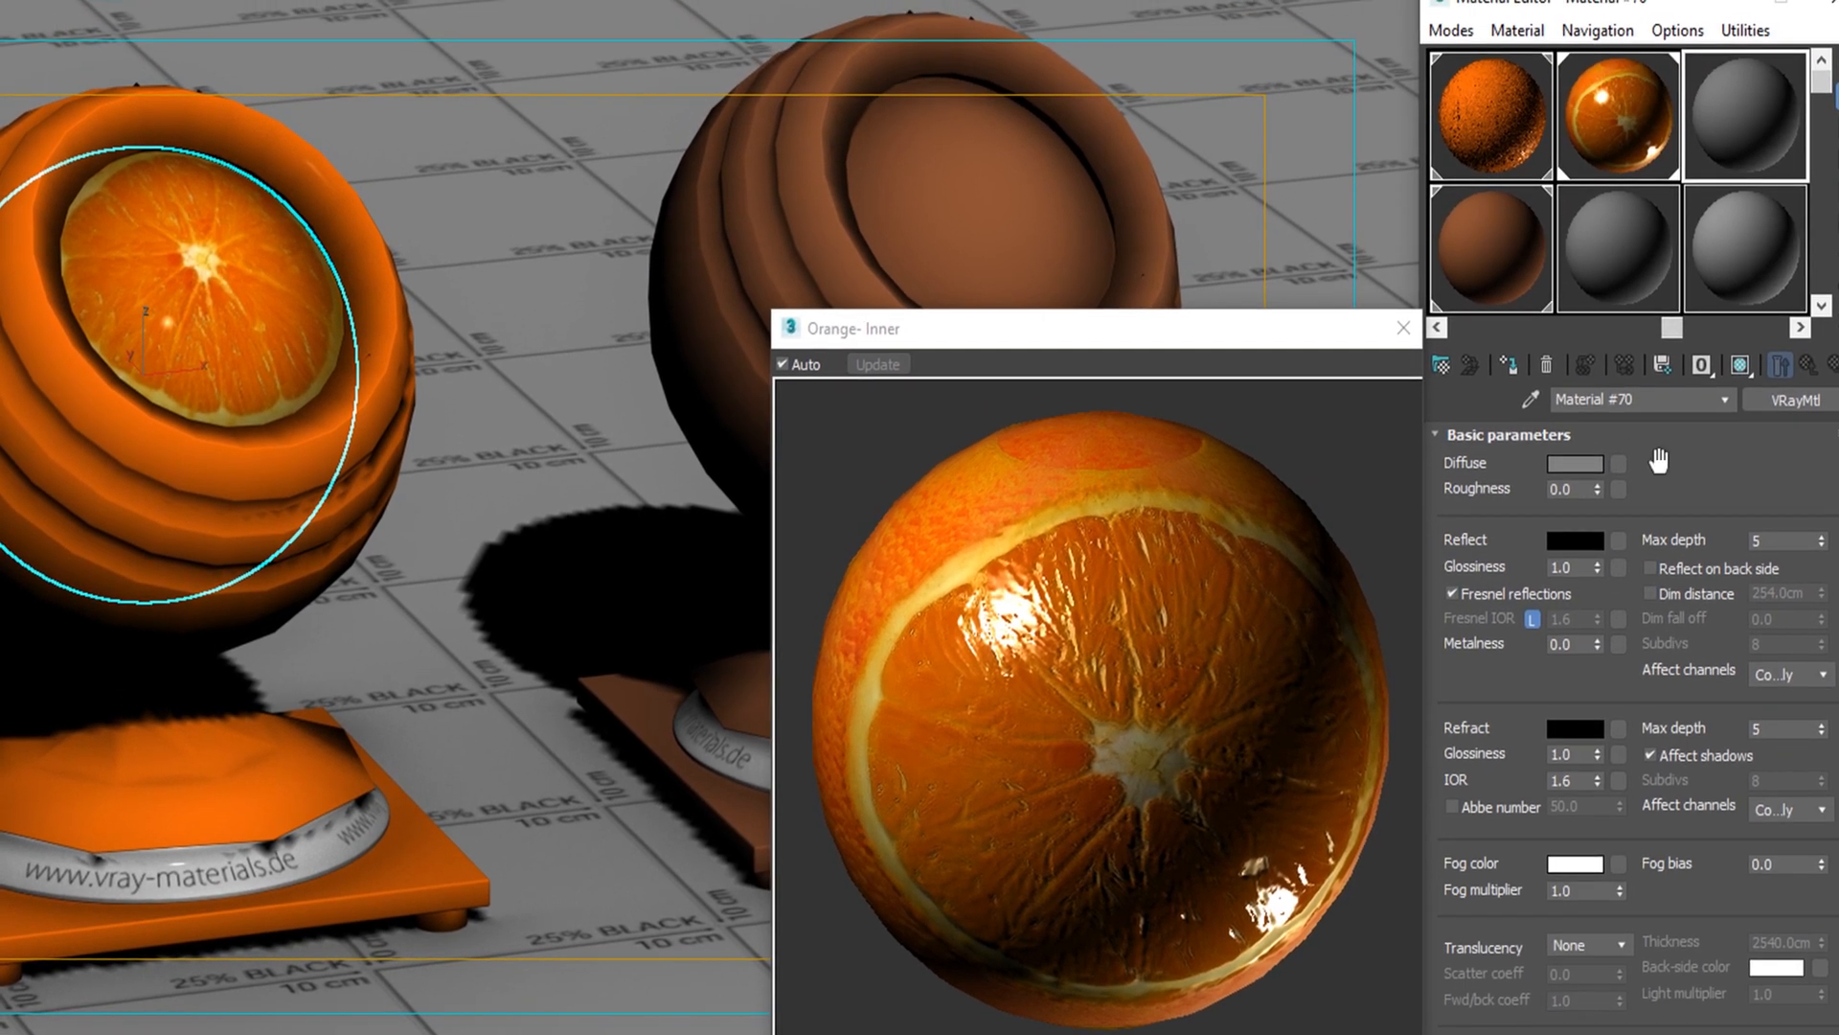
pyautogui.click(1673, 400)
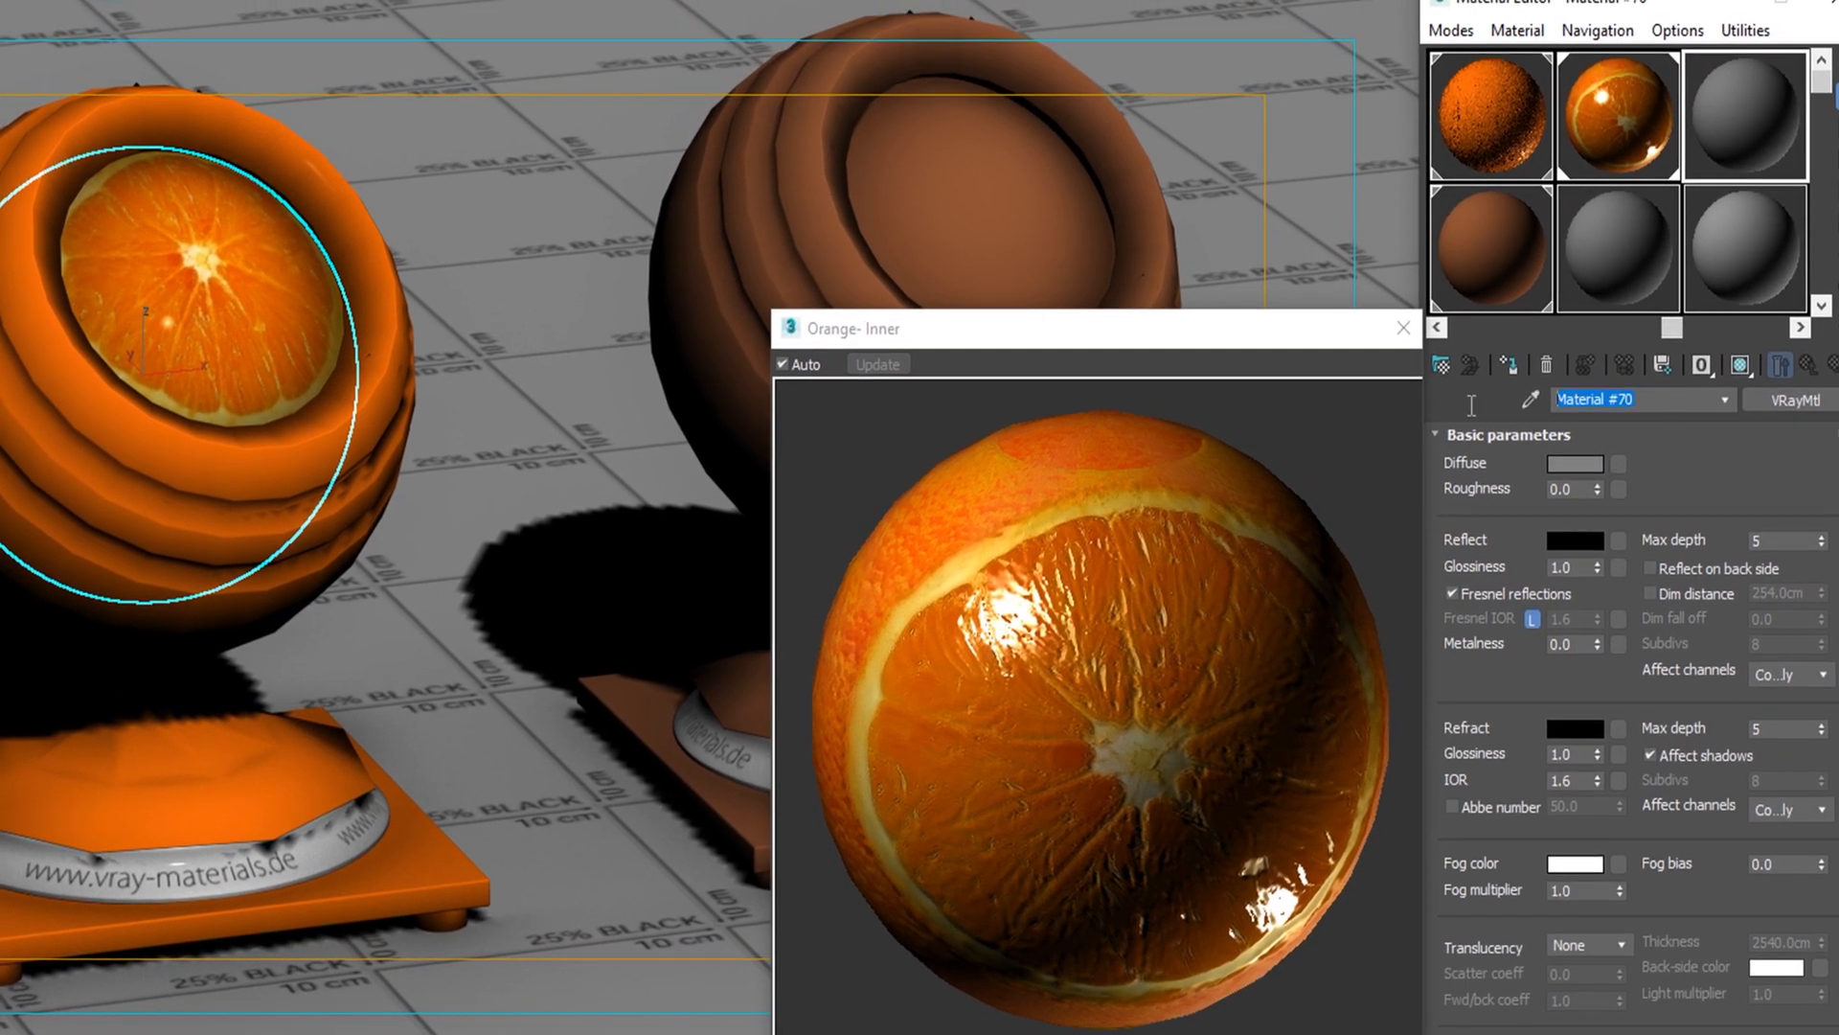
pyautogui.write('Orange-2')
# Step: Load the DSAd-1.jpg bitmap as the diffuse map of Orange-2 and open an enlarged preview of it
pyautogui.click(1619, 463)
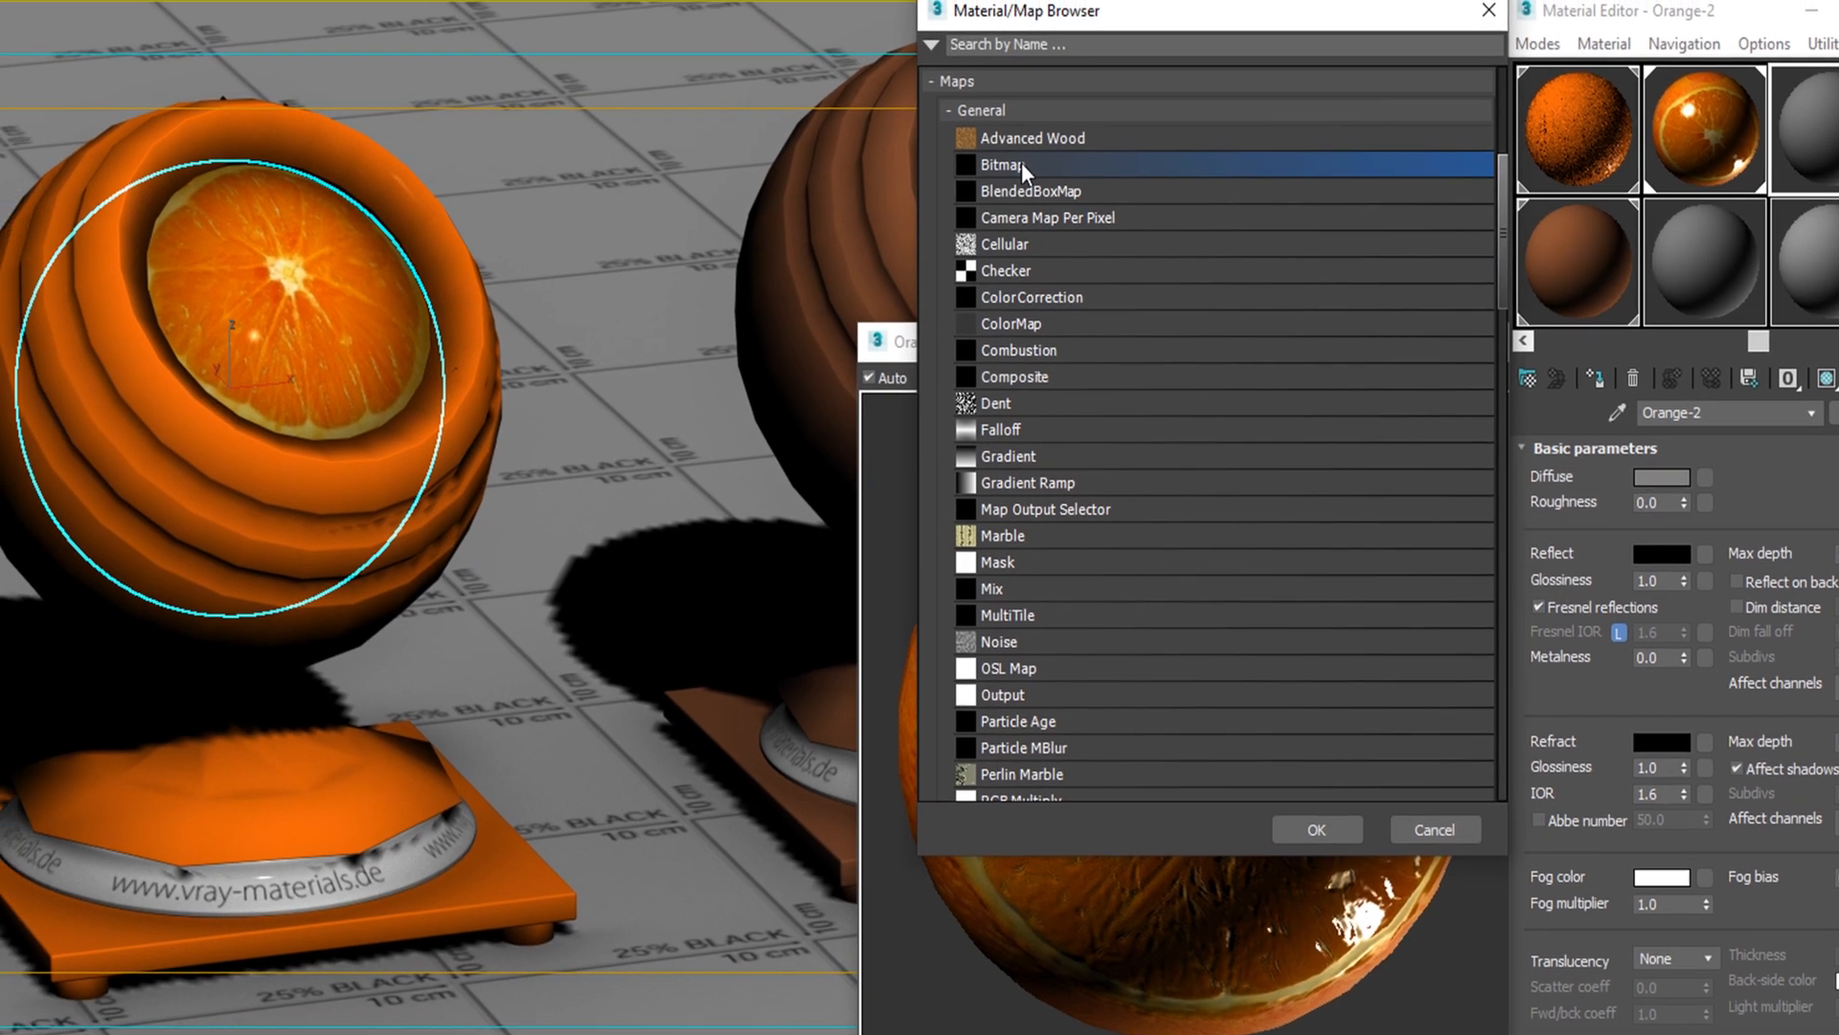
pyautogui.doubleClick(1006, 153)
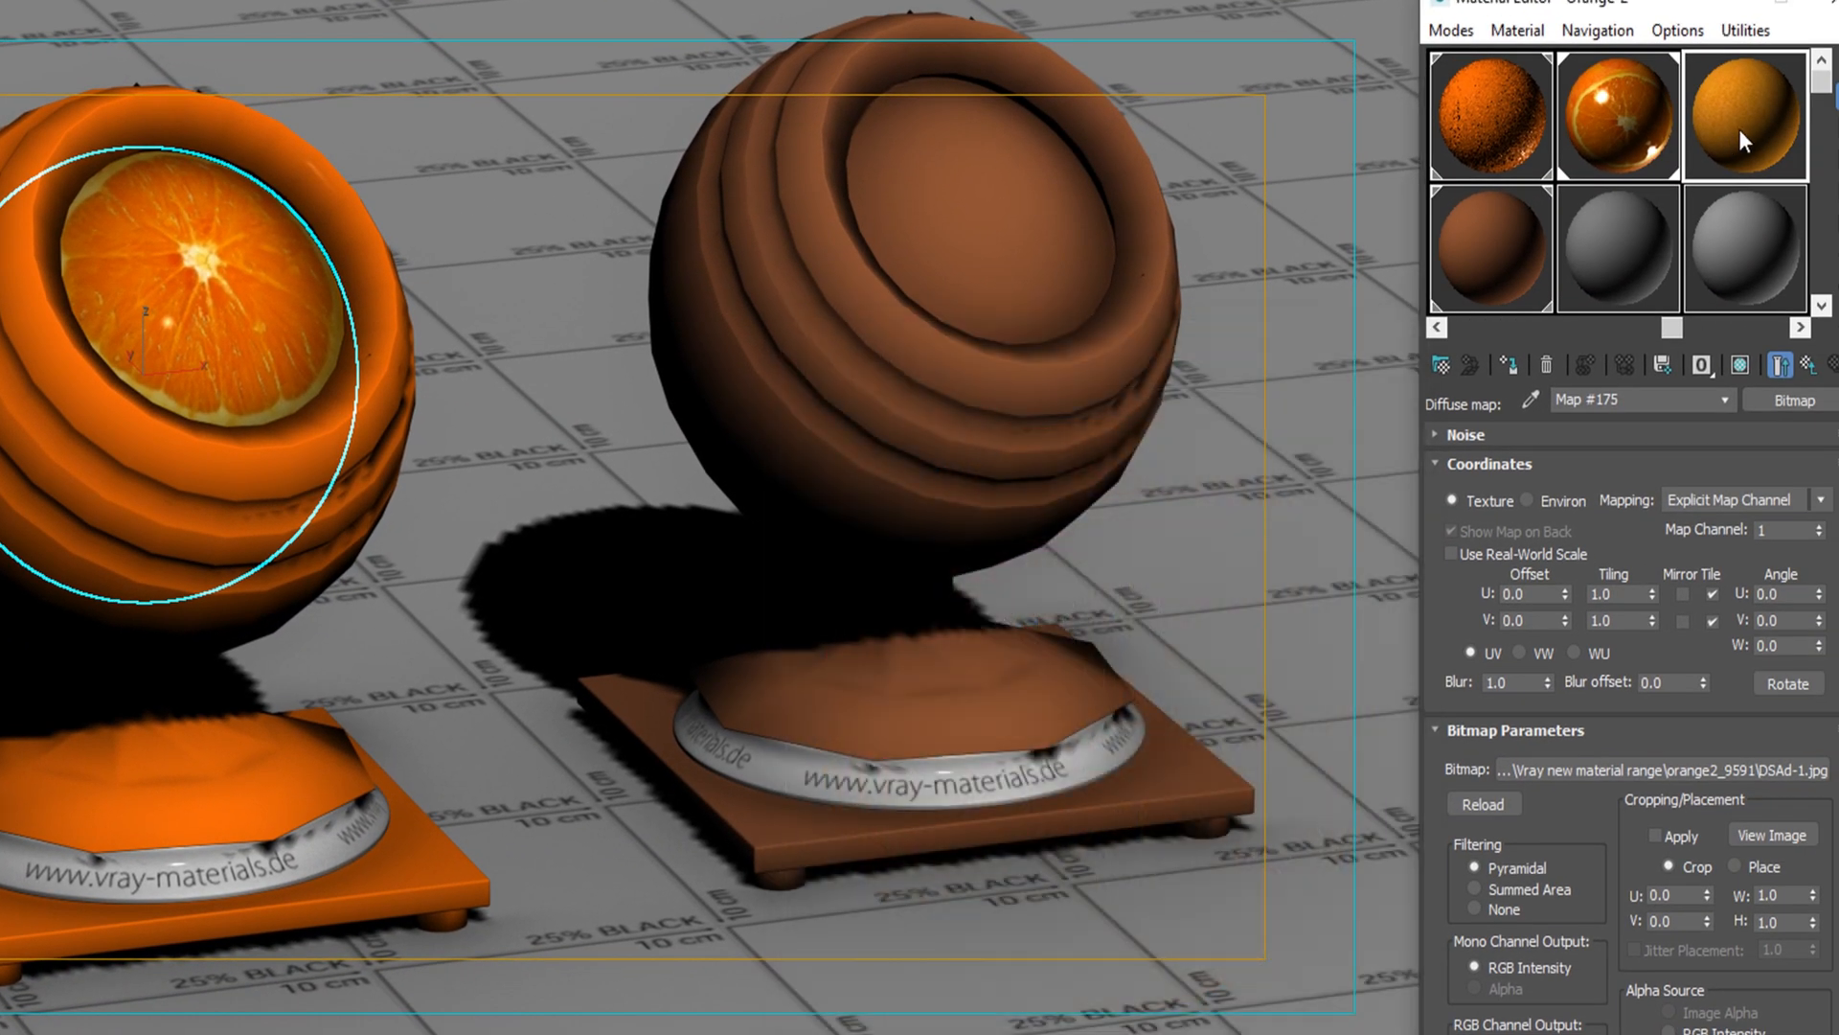
pyautogui.doubleClick(1738, 128)
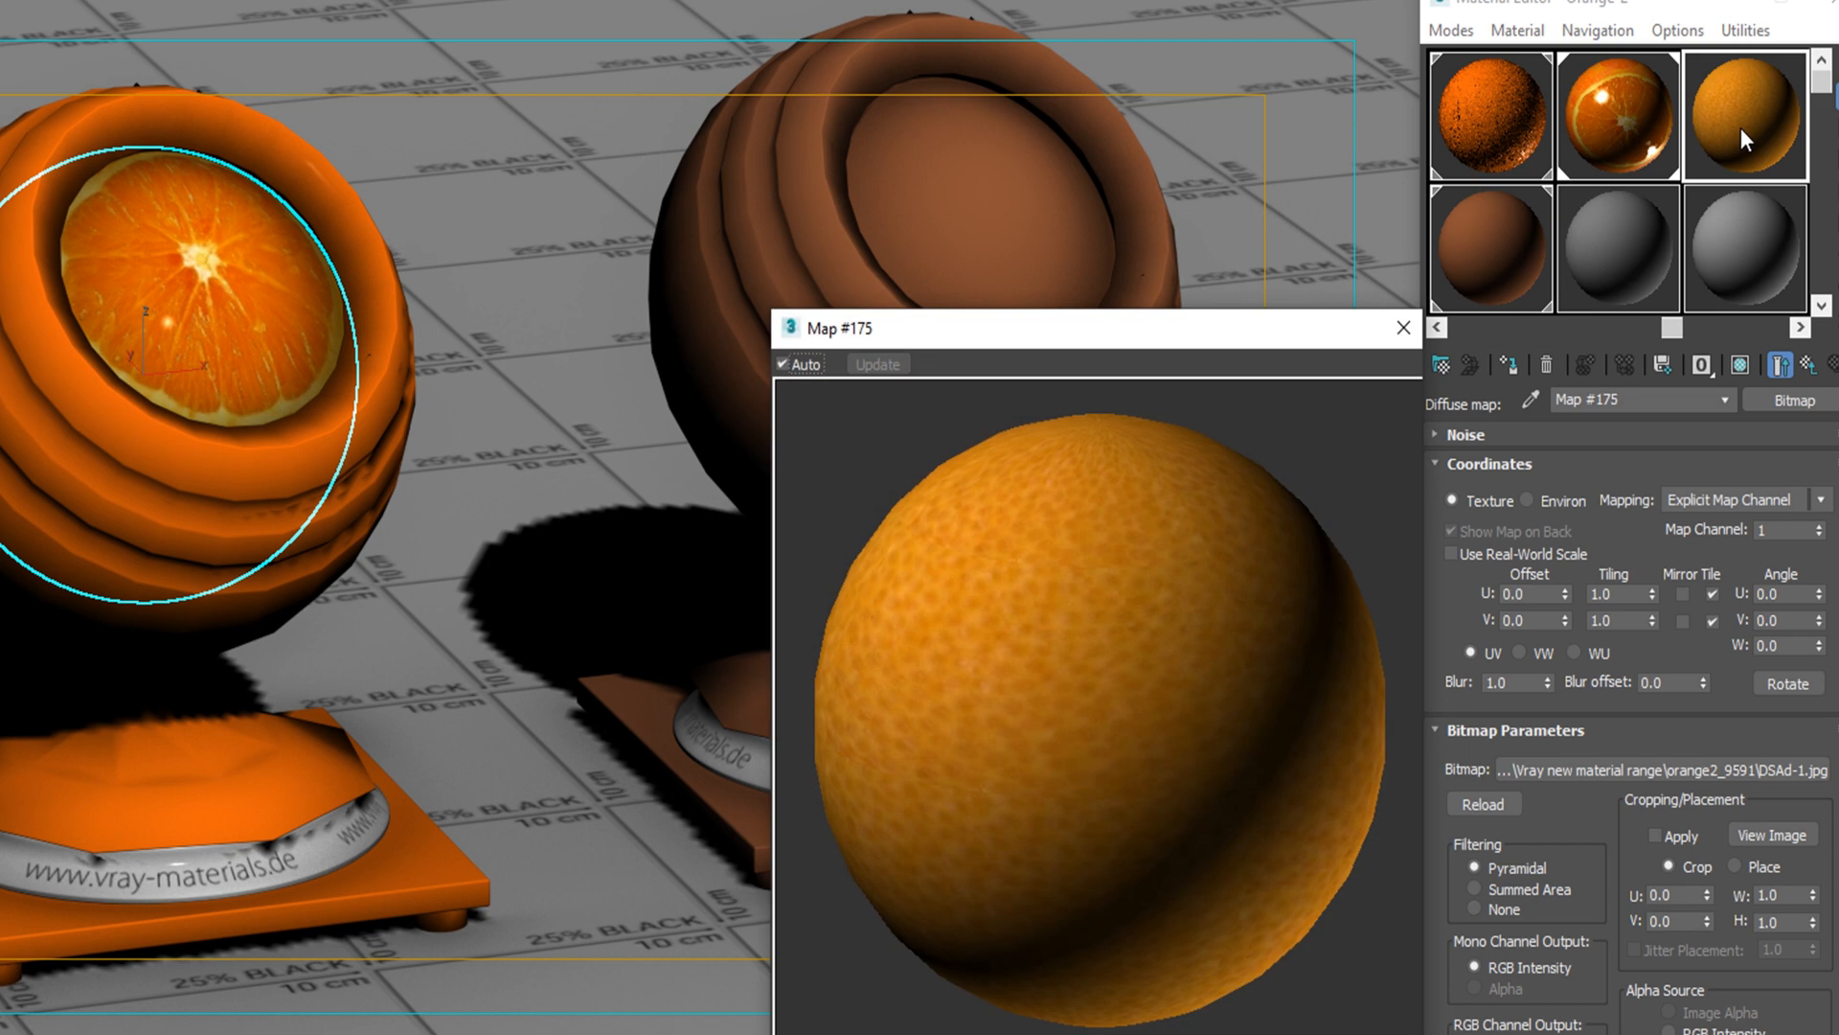
# Step: Assign Orange-2 to the brown shader ball and show its texture in the viewport
pyautogui.click(1005, 216)
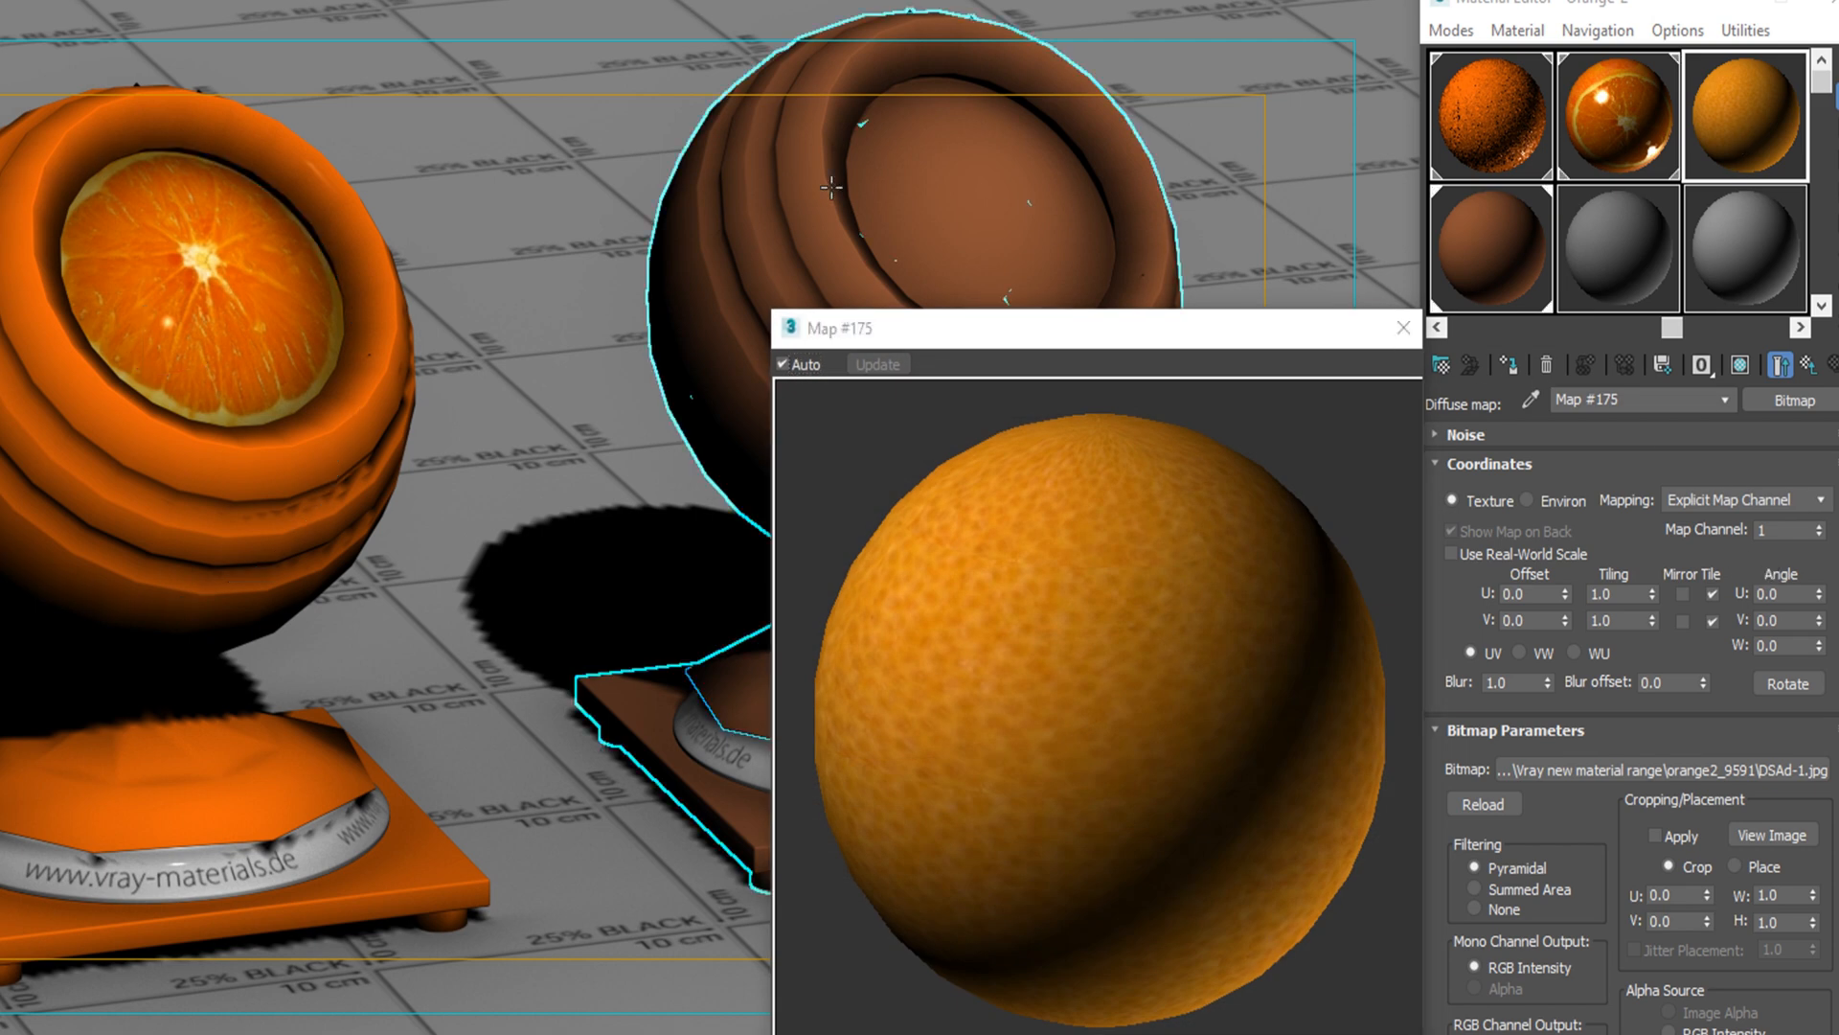
pyautogui.click(1508, 364)
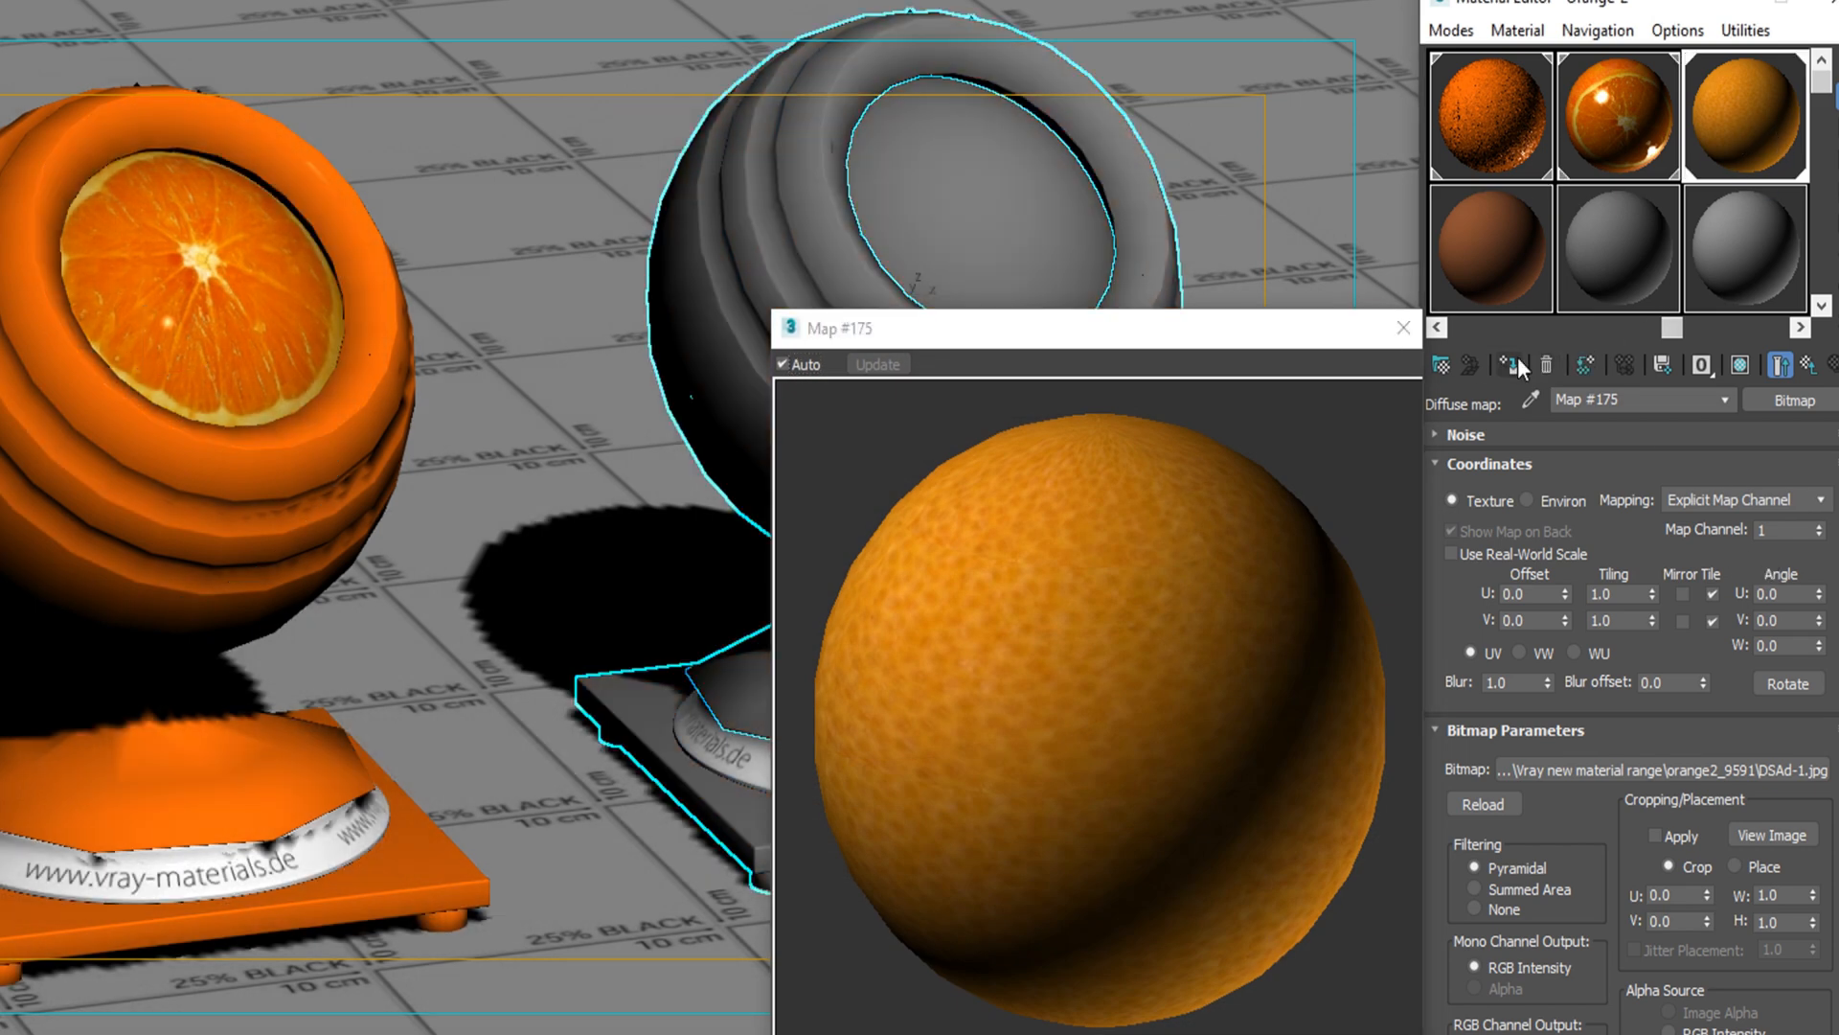
pyautogui.click(1740, 364)
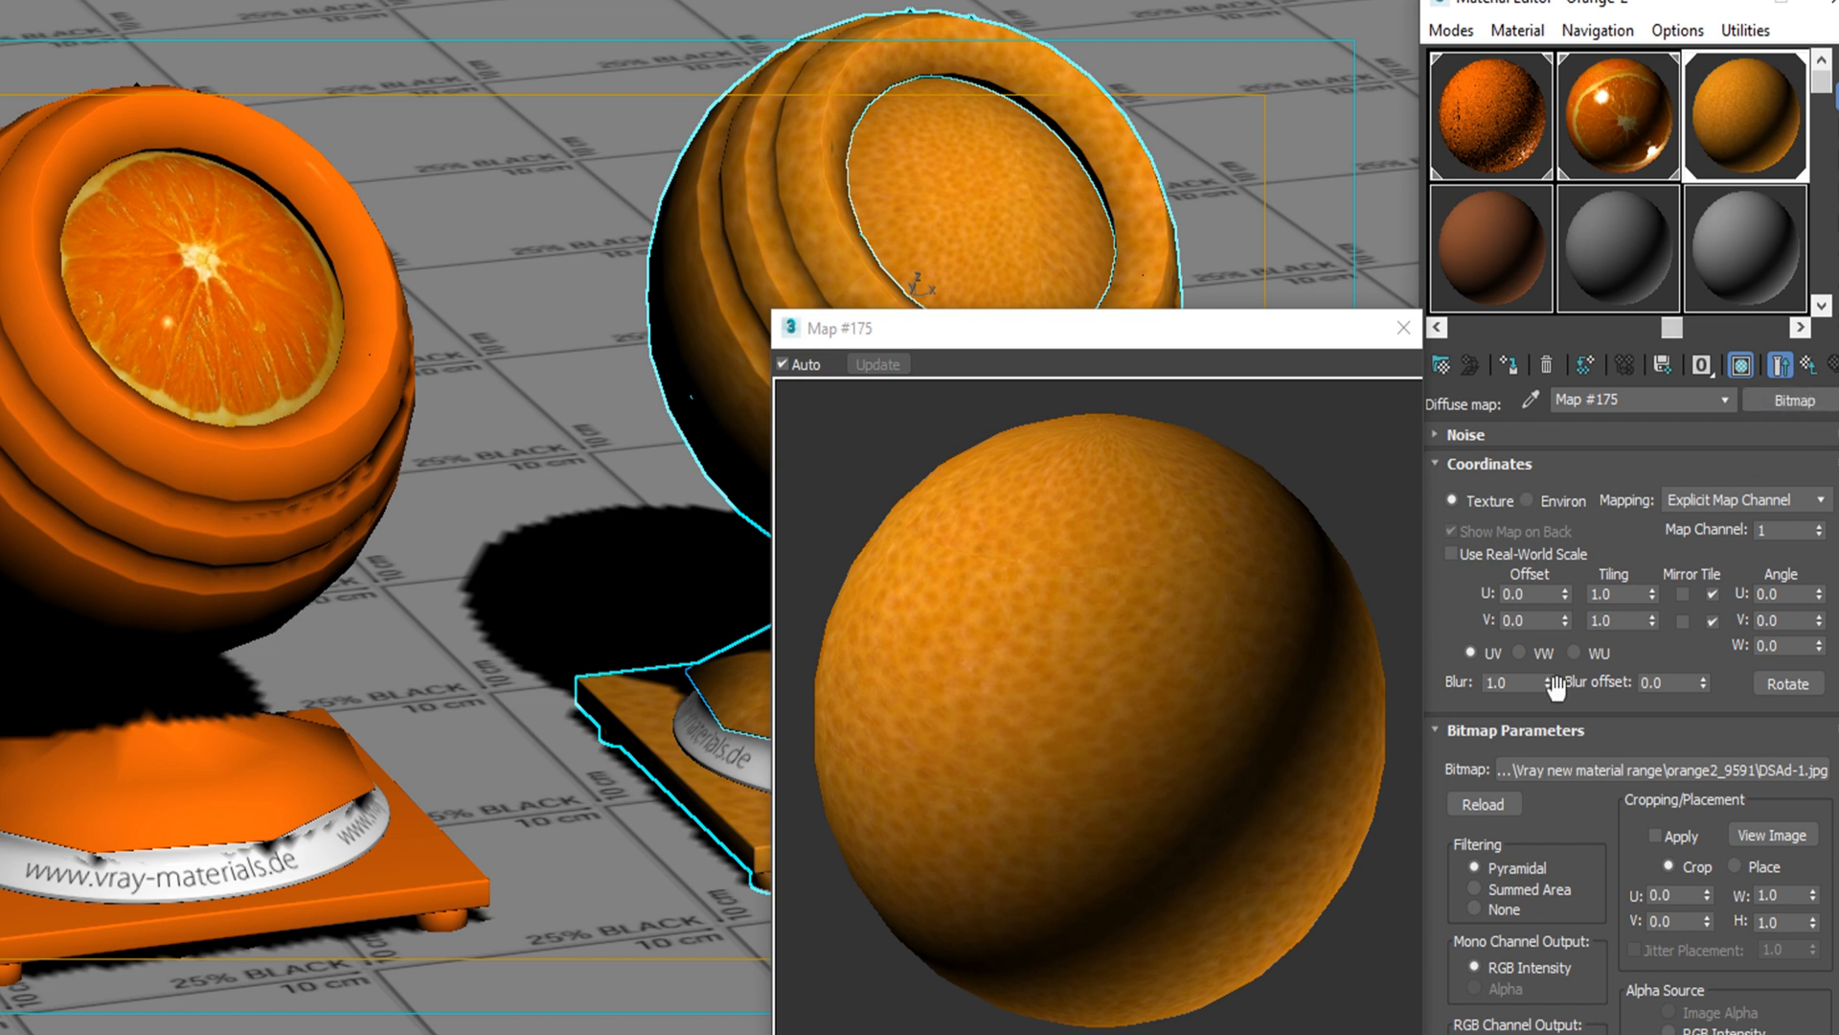
# Step: Set the blur of the Orange-2 diffuse bitmap to 0.3
pyautogui.press('BackSpace')
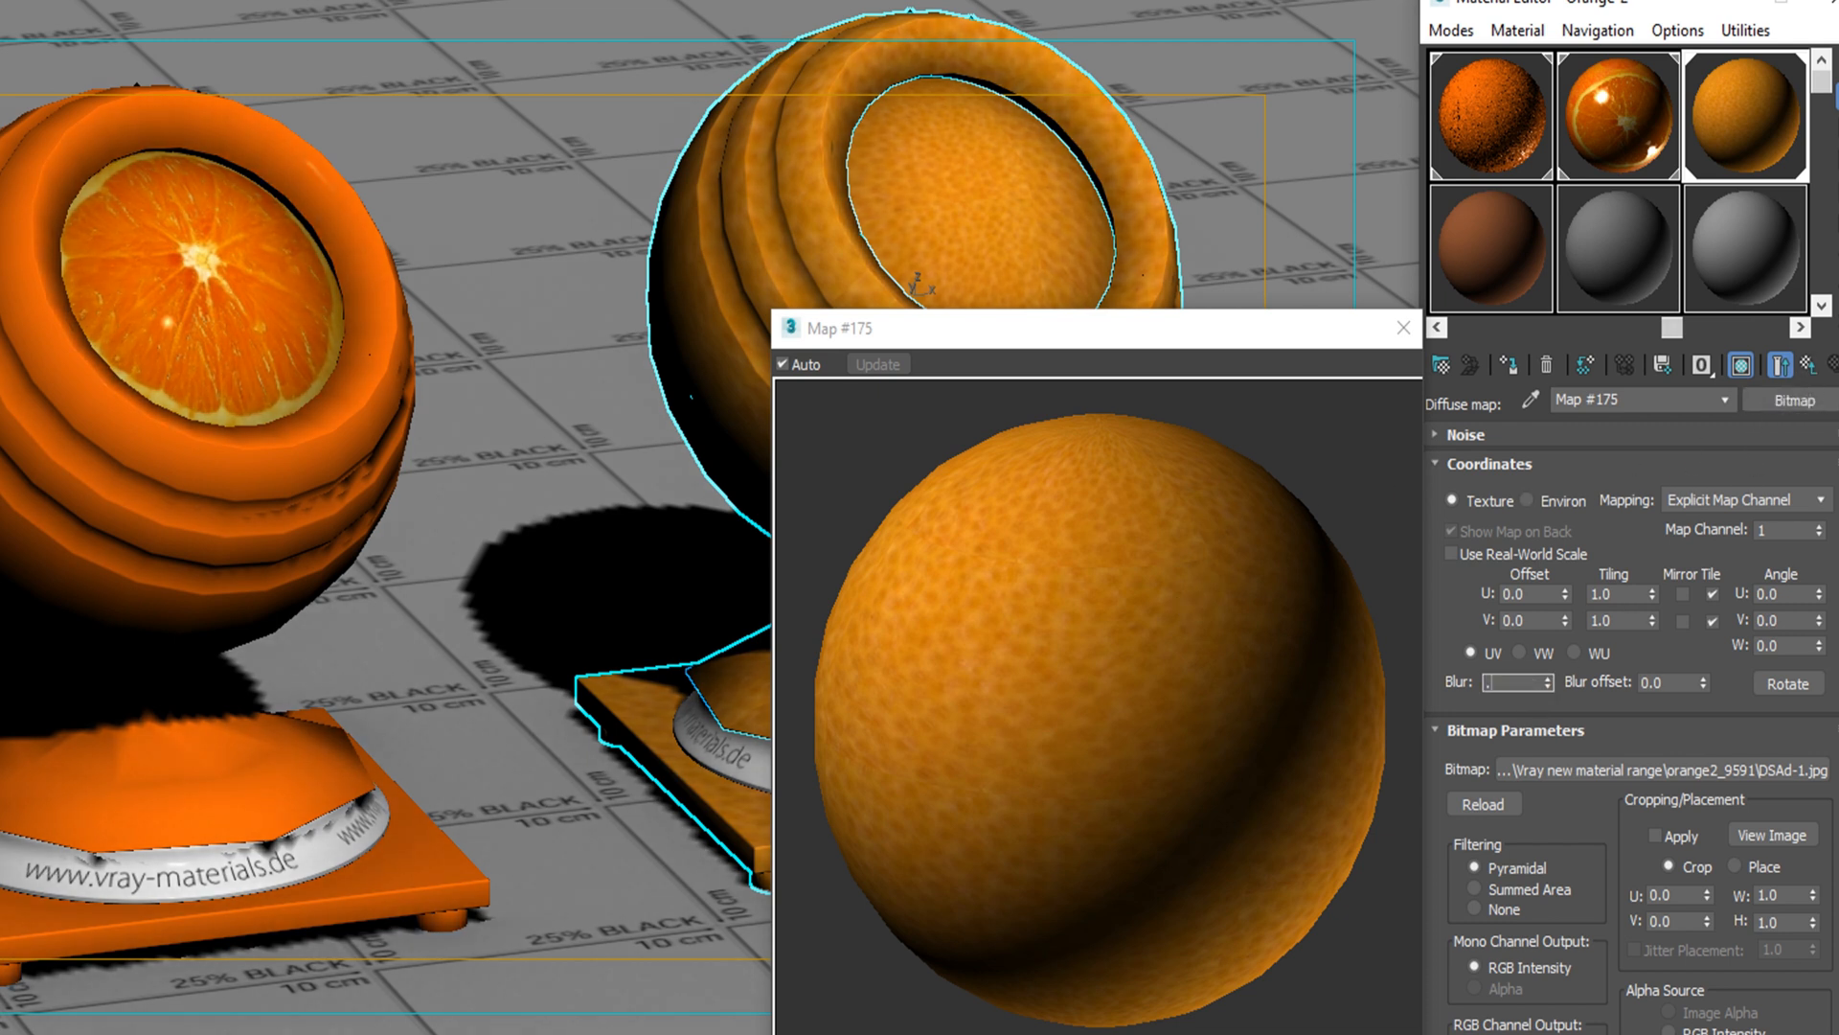
pyautogui.write('.3')
pyautogui.press('Return')
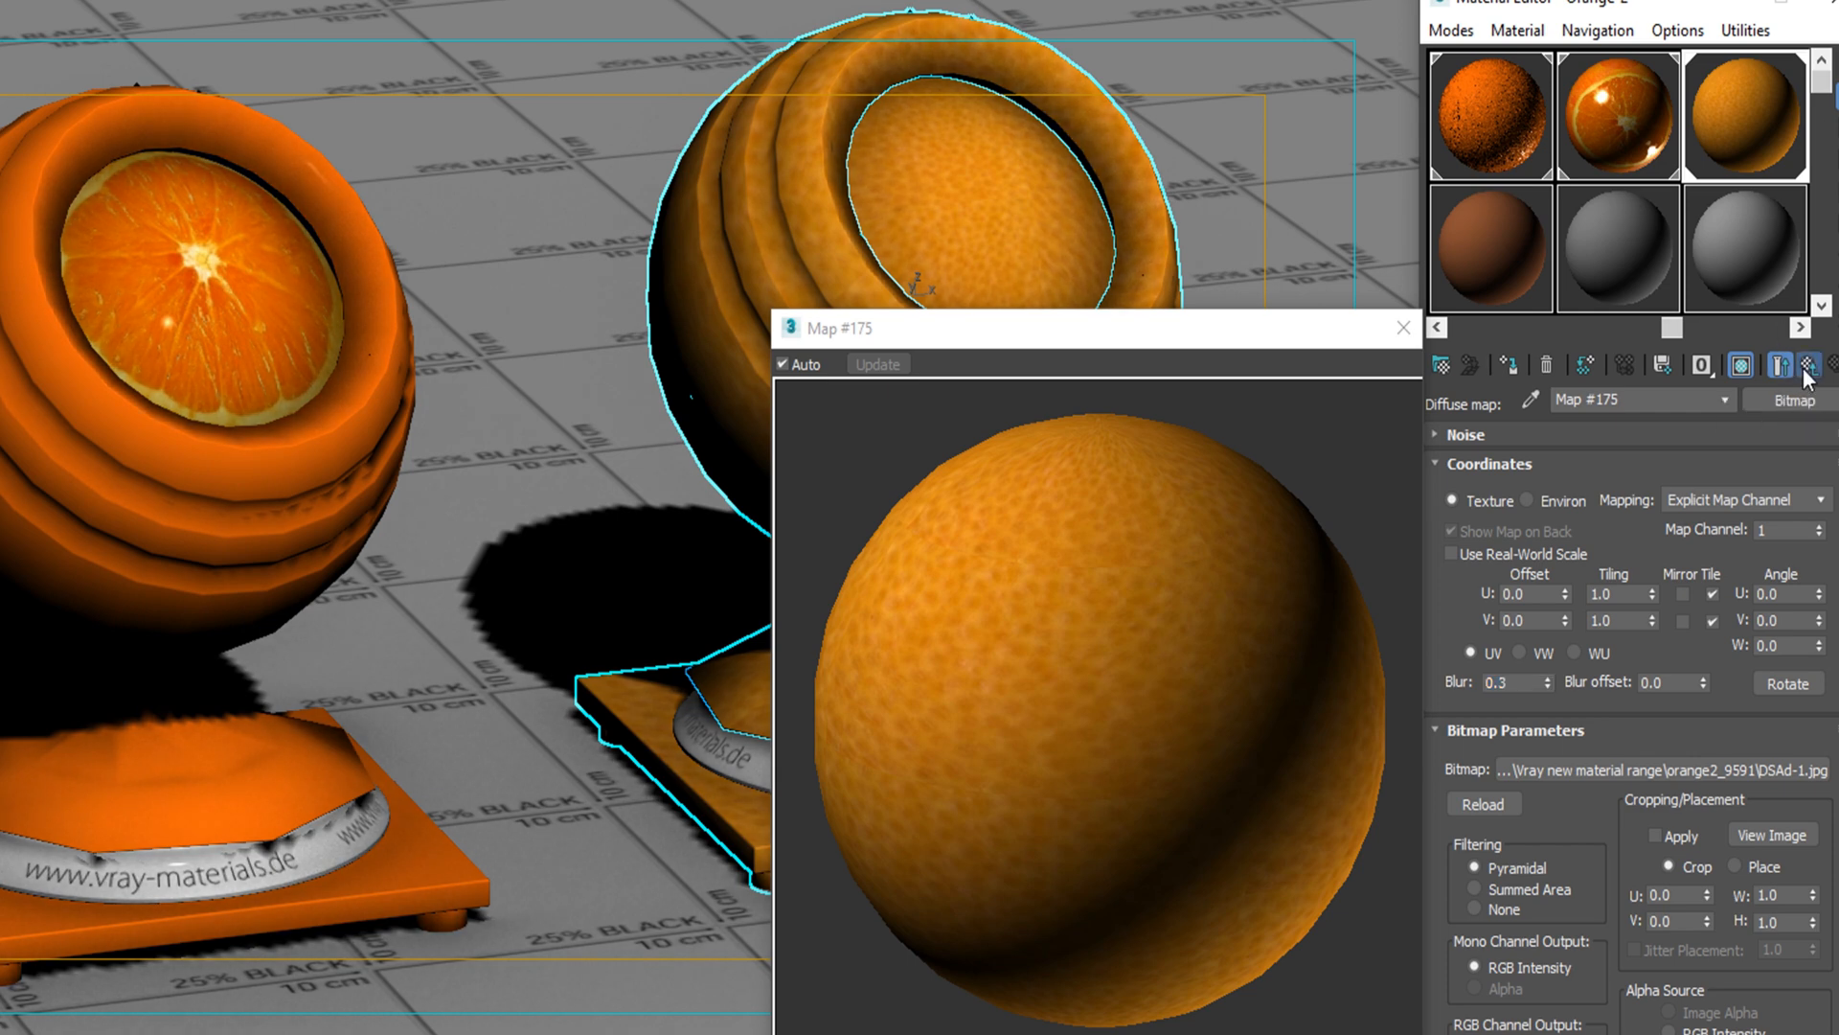
# Step: Set the reflection colour of Orange-2 to a light grey with red, green and blue at 198
pyautogui.click(1808, 366)
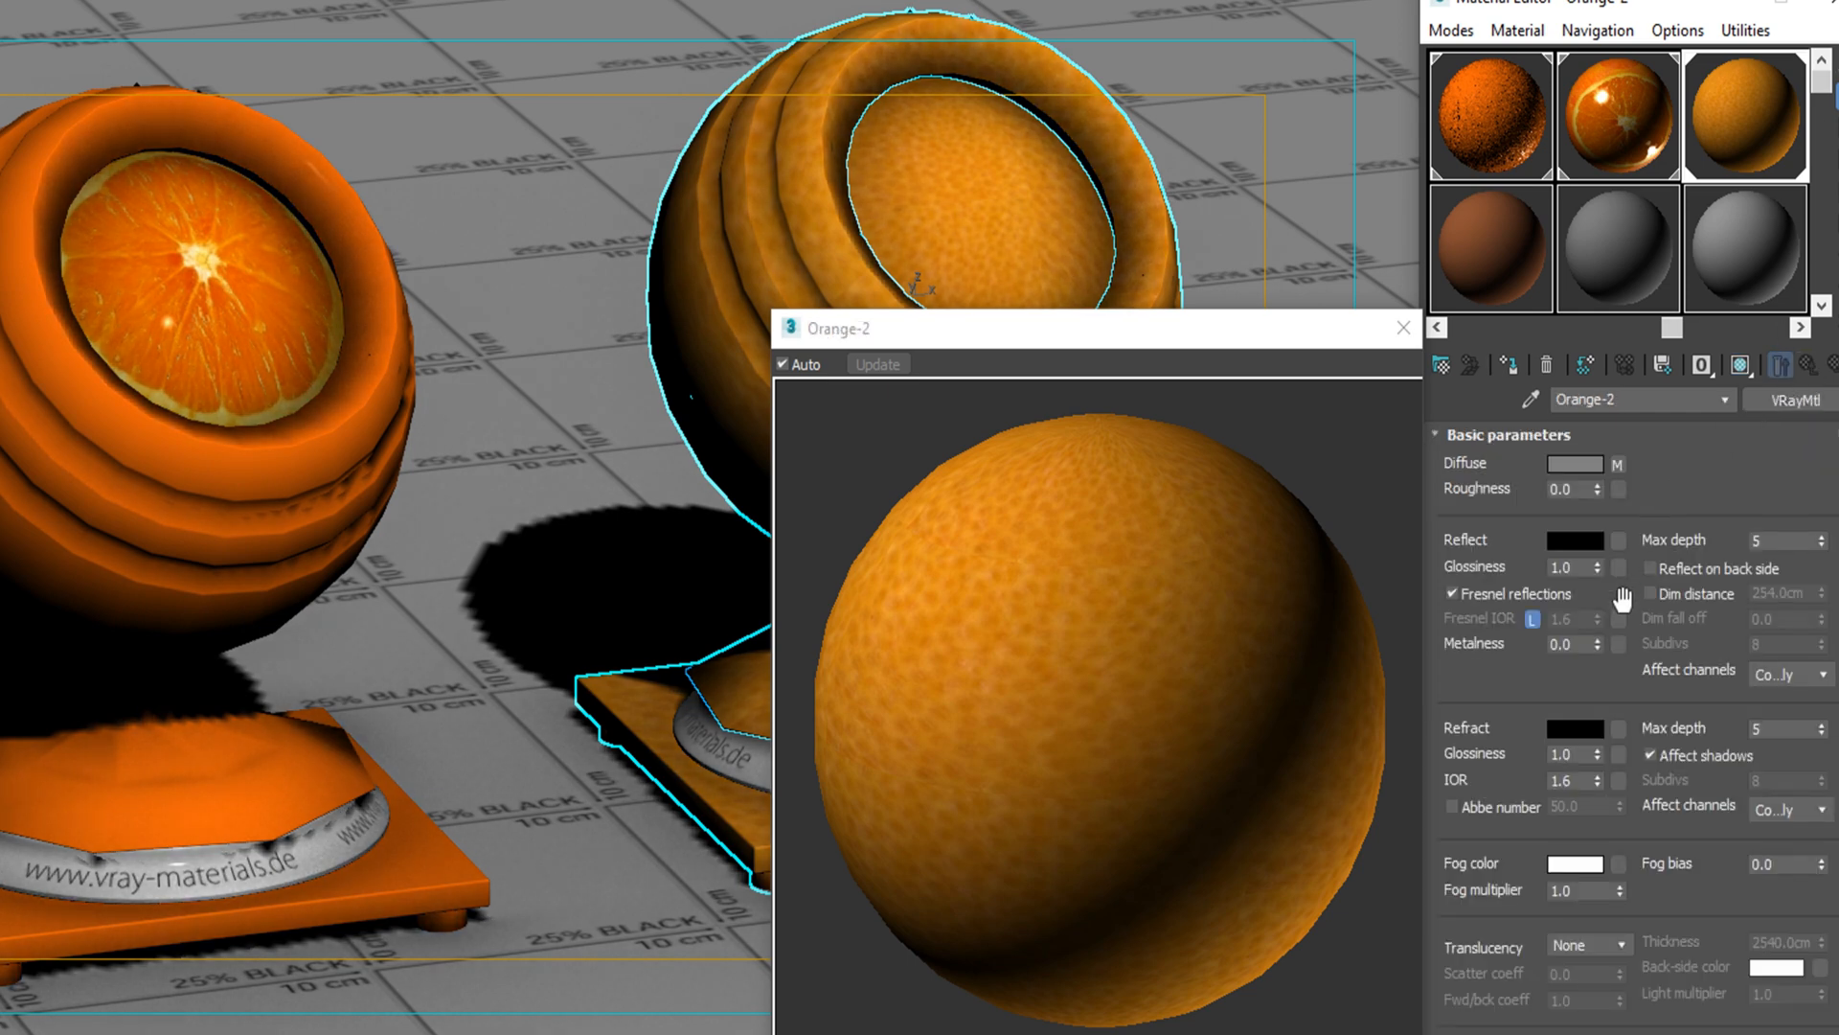
pyautogui.click(1587, 542)
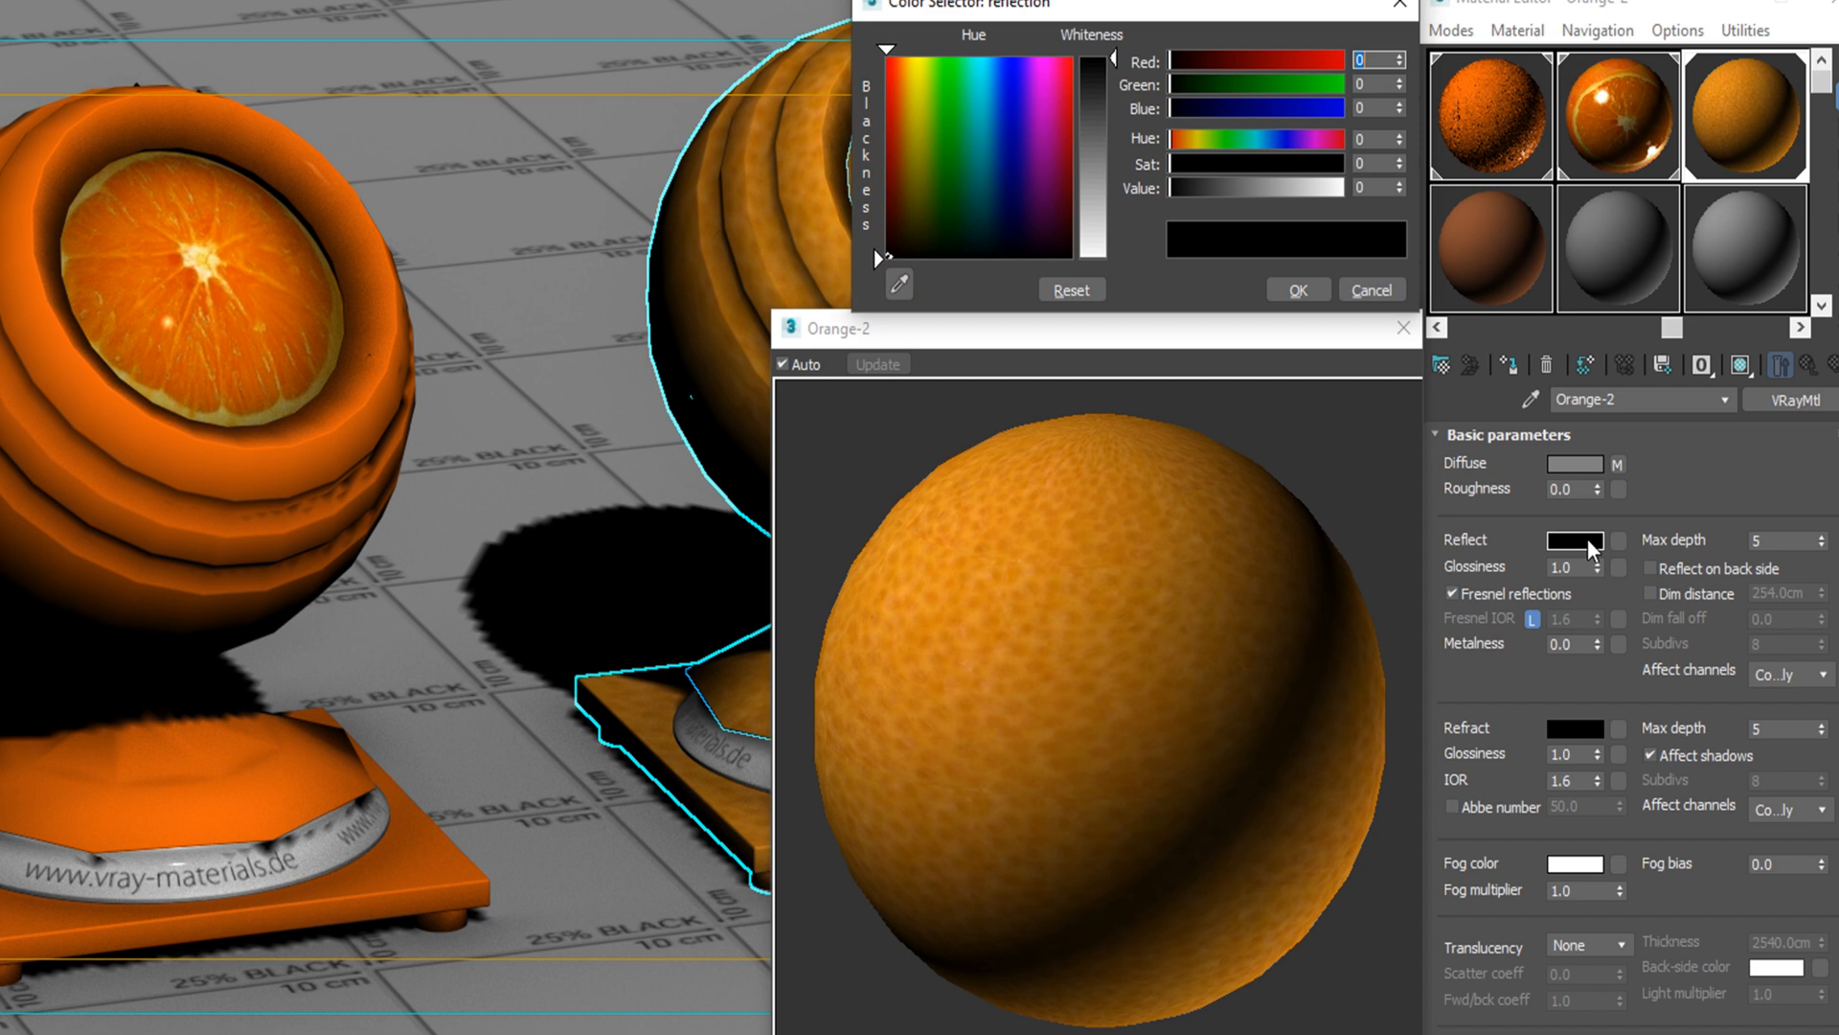
pyautogui.write('198')
pyautogui.press('Tab')
pyautogui.write('198')
pyautogui.press('Tab')
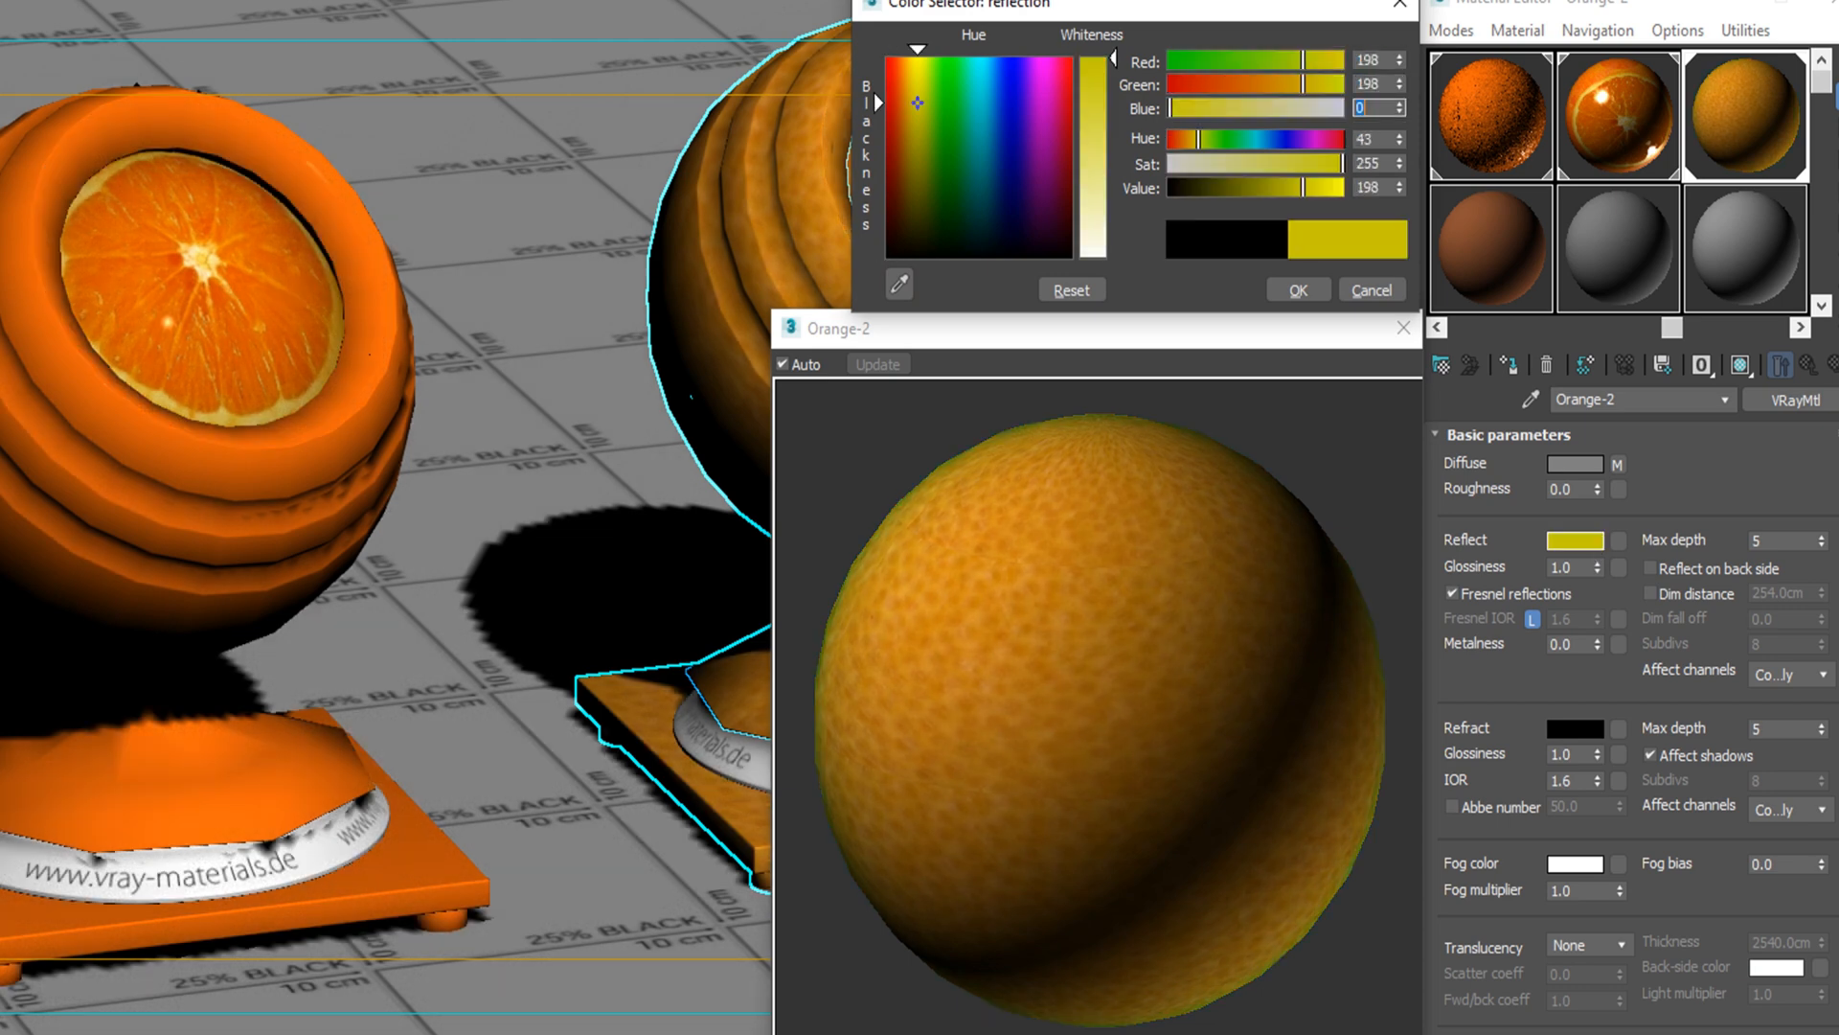
pyautogui.write('198')
pyautogui.press('Return')
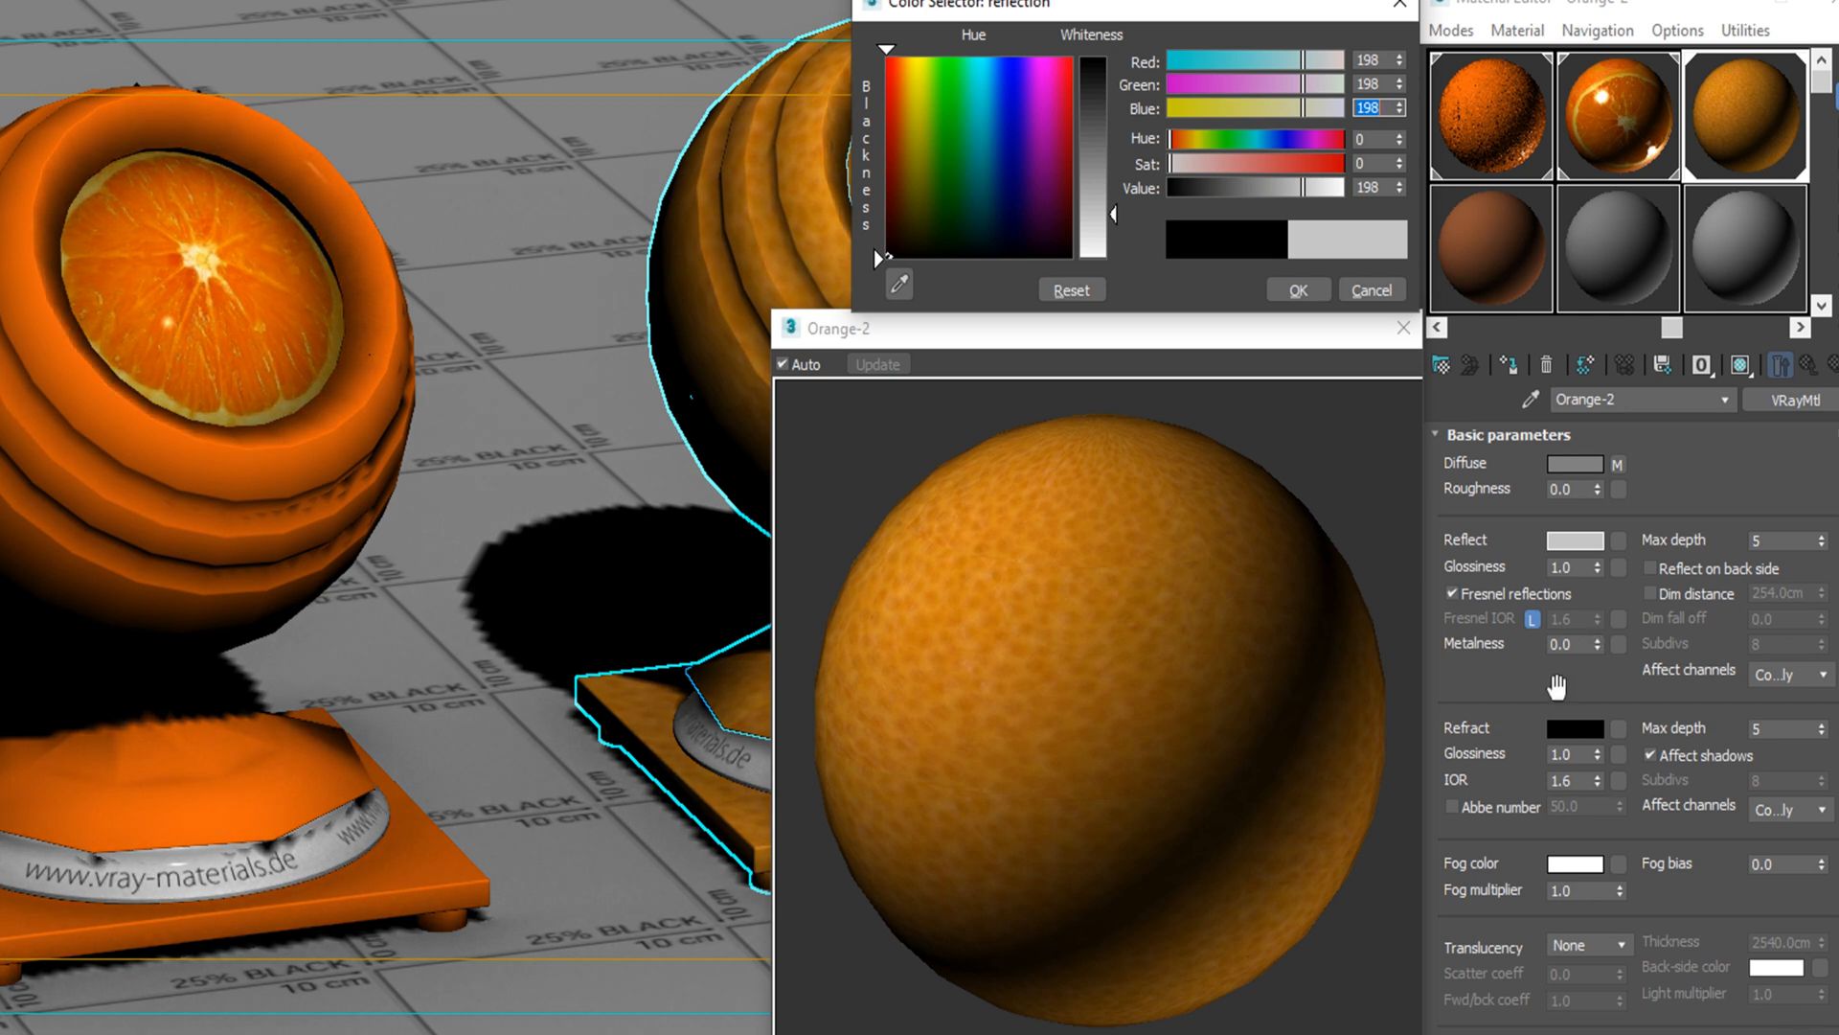
# Step: Set the reflection glossiness of Orange-2 to 0.51
pyautogui.click(1582, 568)
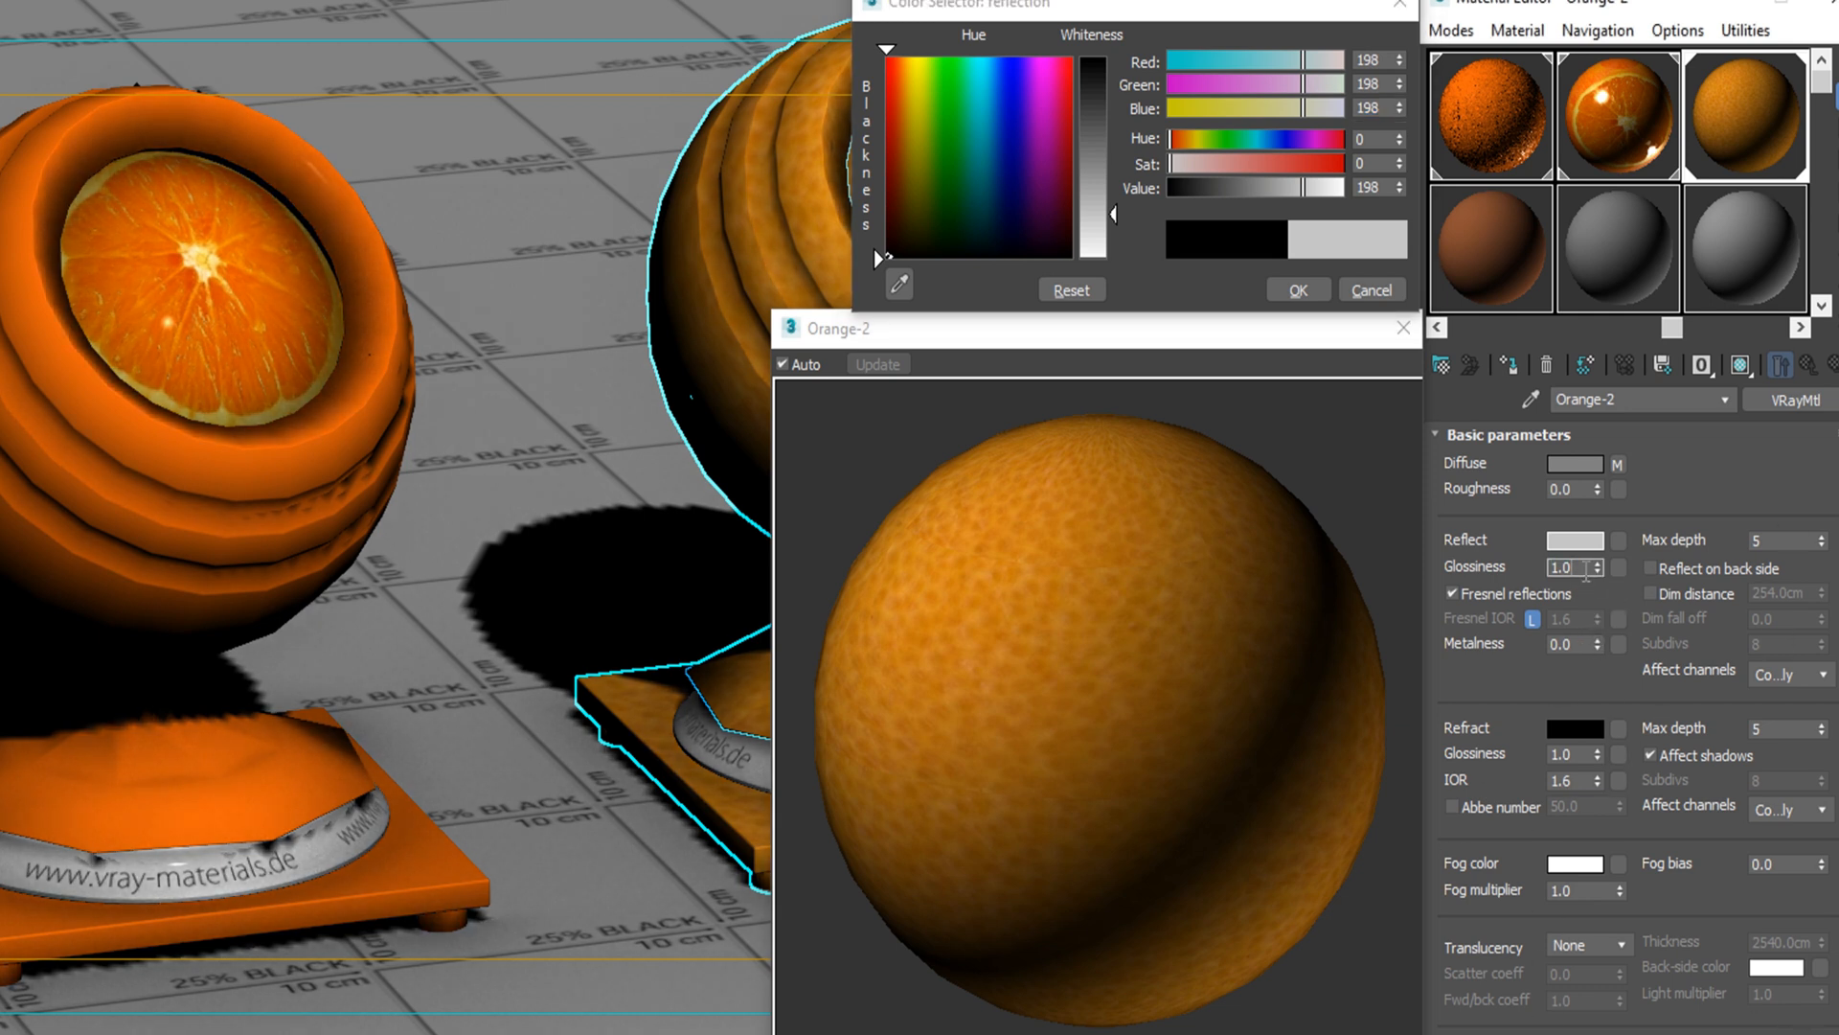
pyautogui.write('.51')
pyautogui.press('Return')
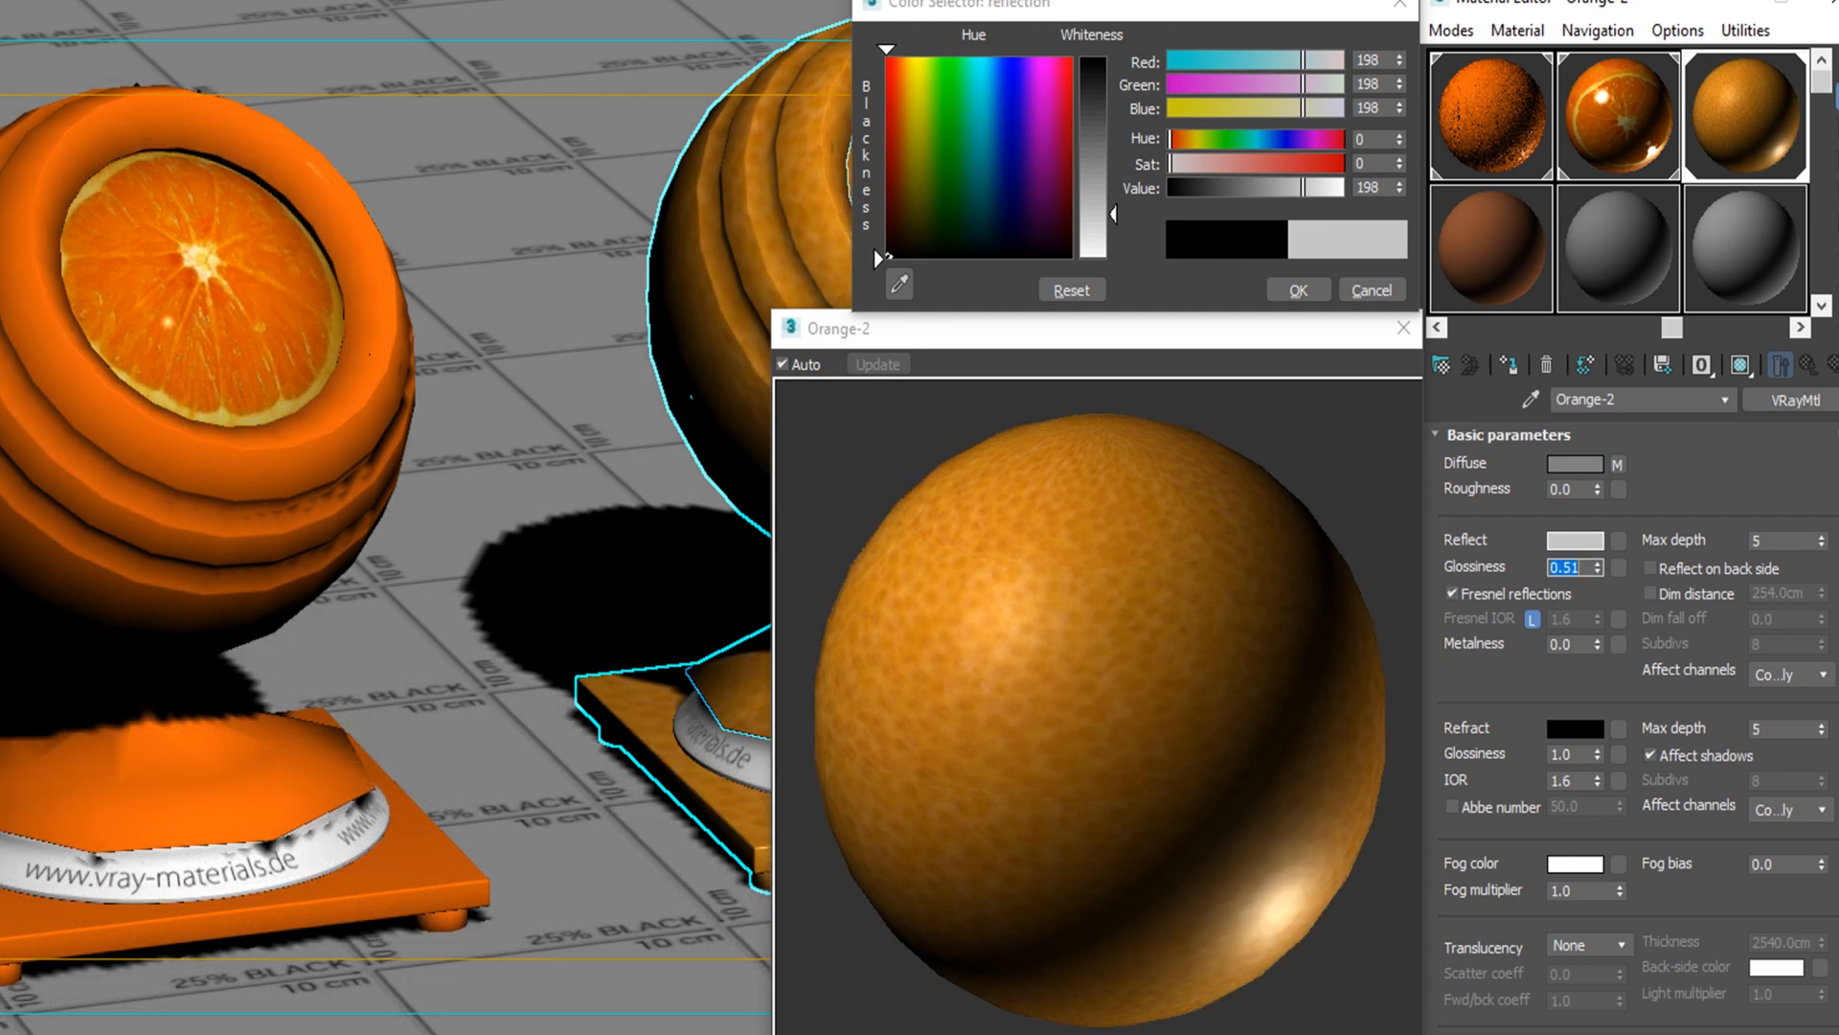
# Step: Turn off Affect shadows in the refraction settings of Orange-2
pyautogui.moveTo(1516, 677); pyautogui.dragTo(1527, 518)
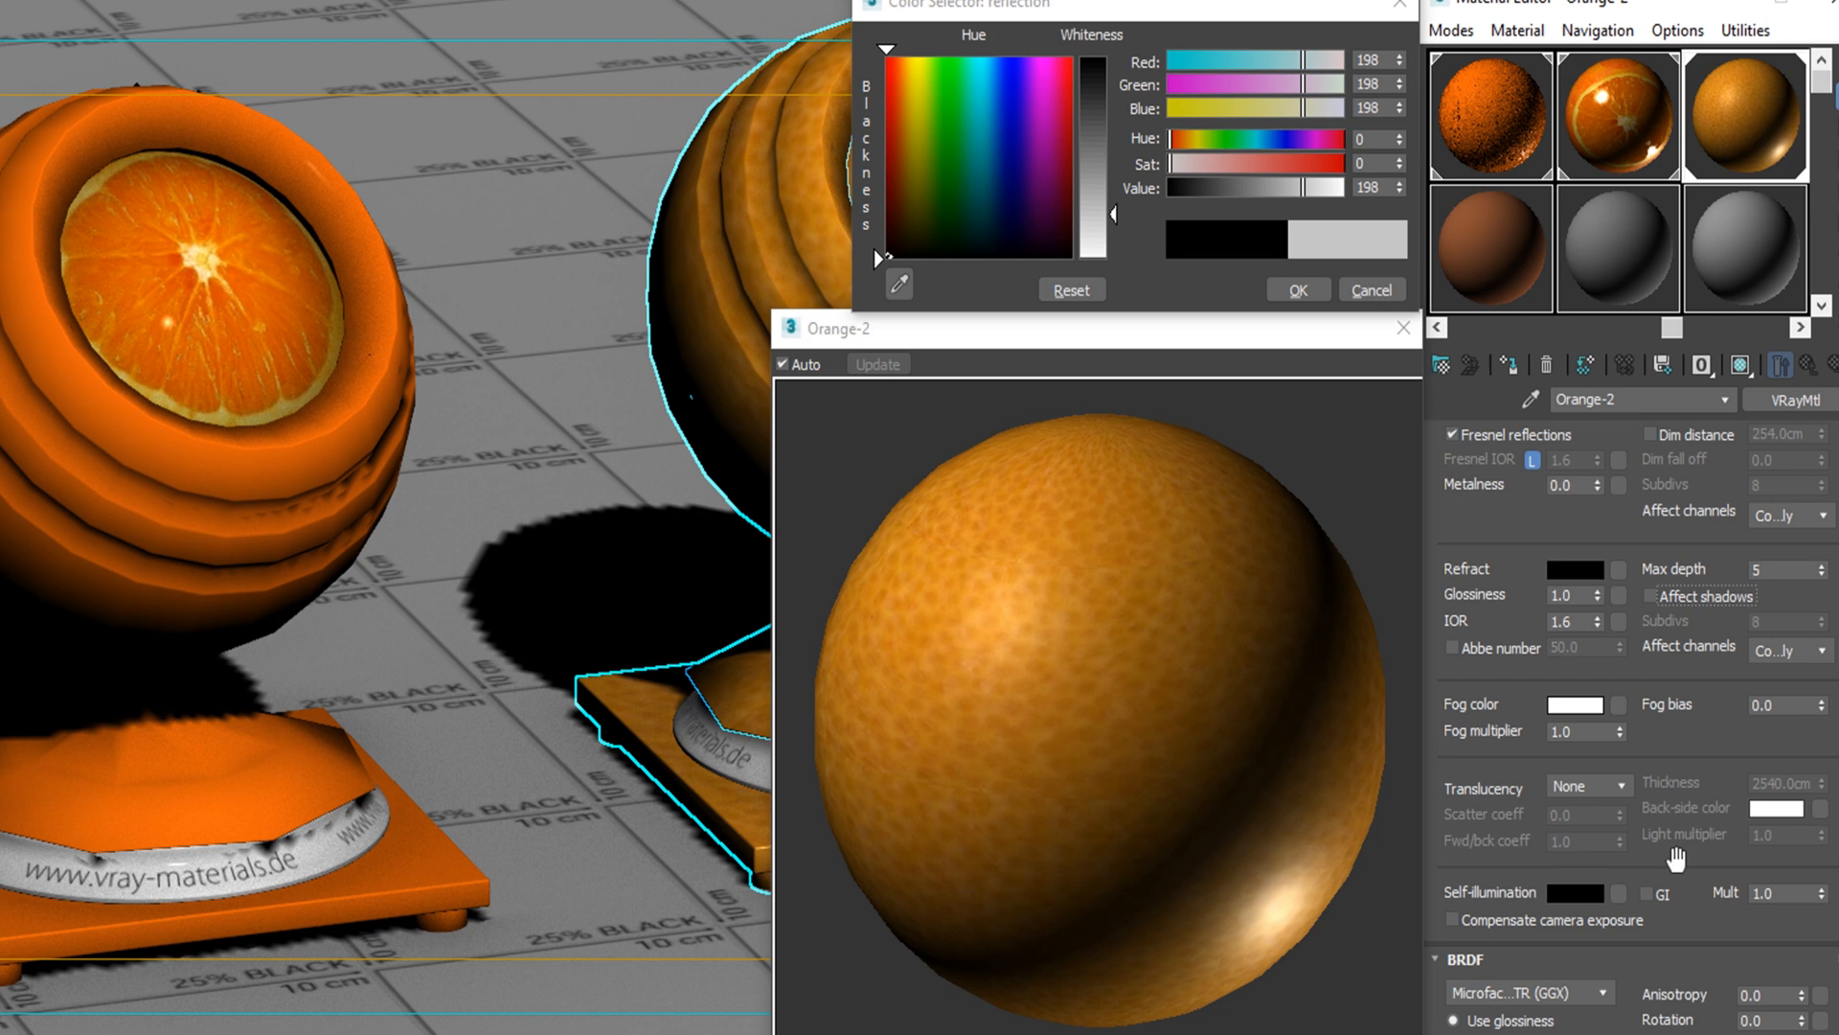
pyautogui.moveTo(1675, 859); pyautogui.dragTo(1676, 783)
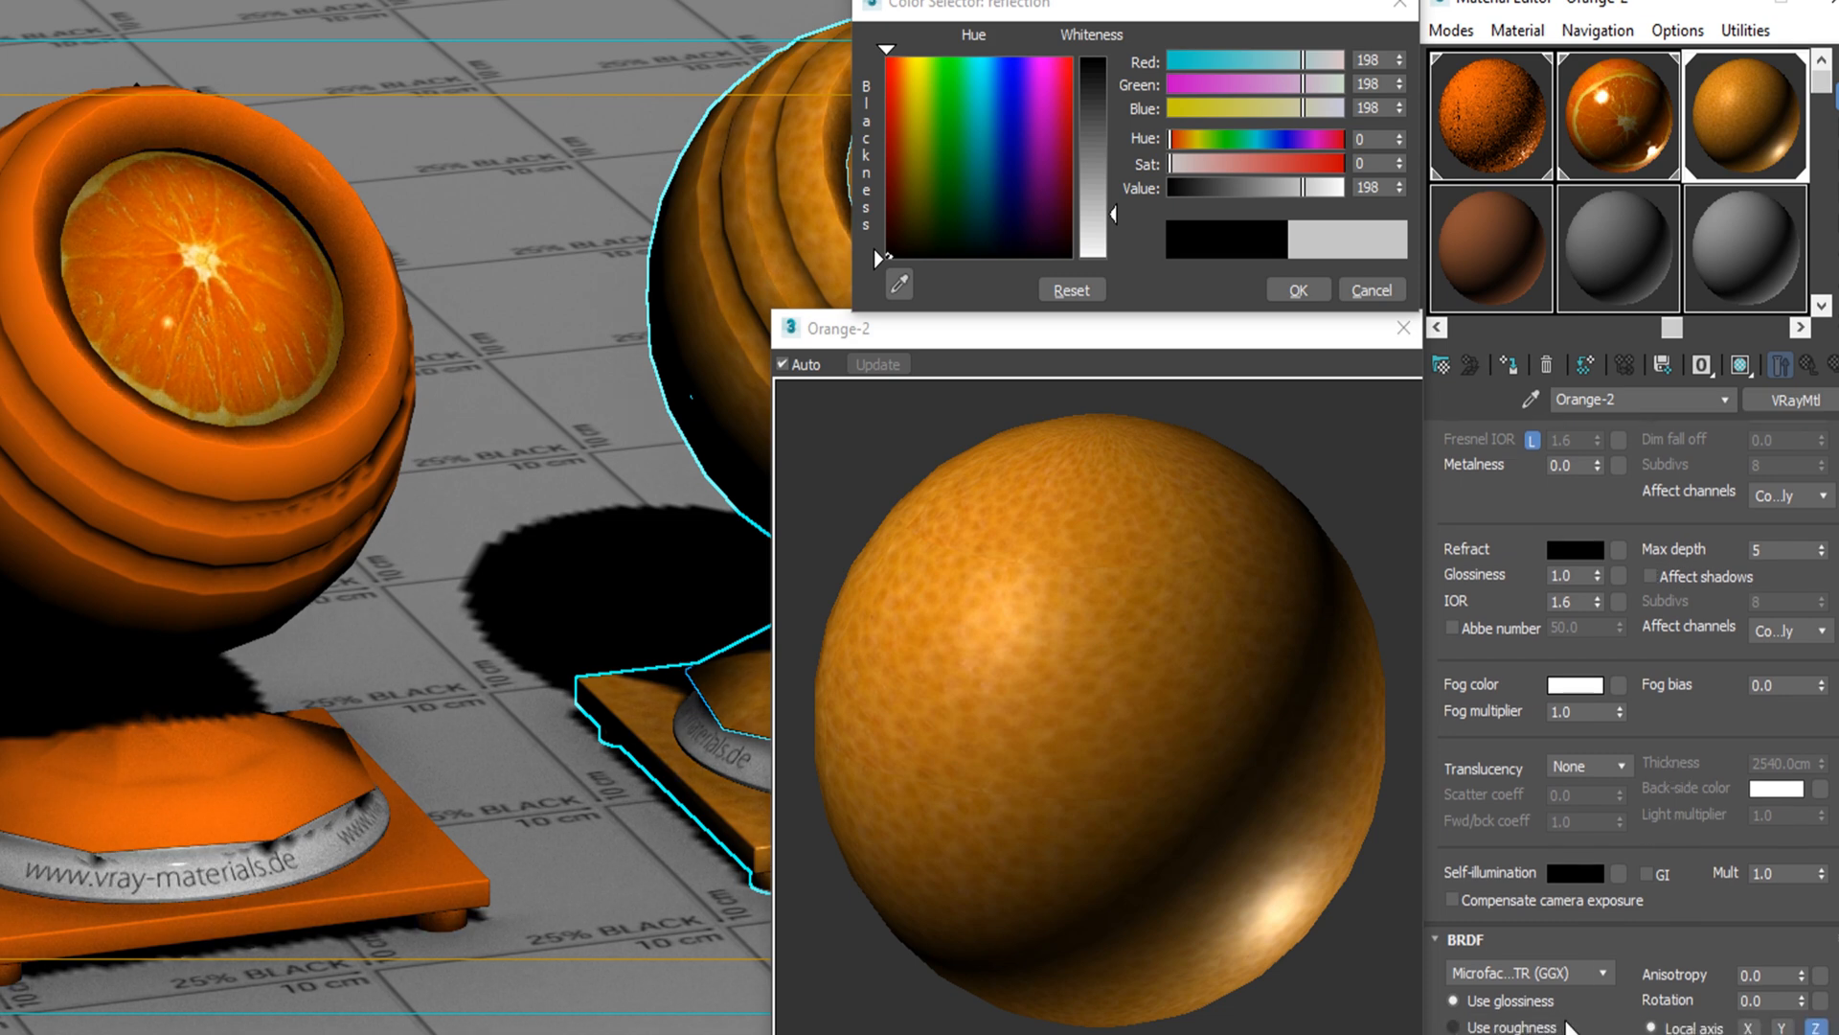
pyautogui.moveTo(1609, 680); pyautogui.dragTo(1609, 856)
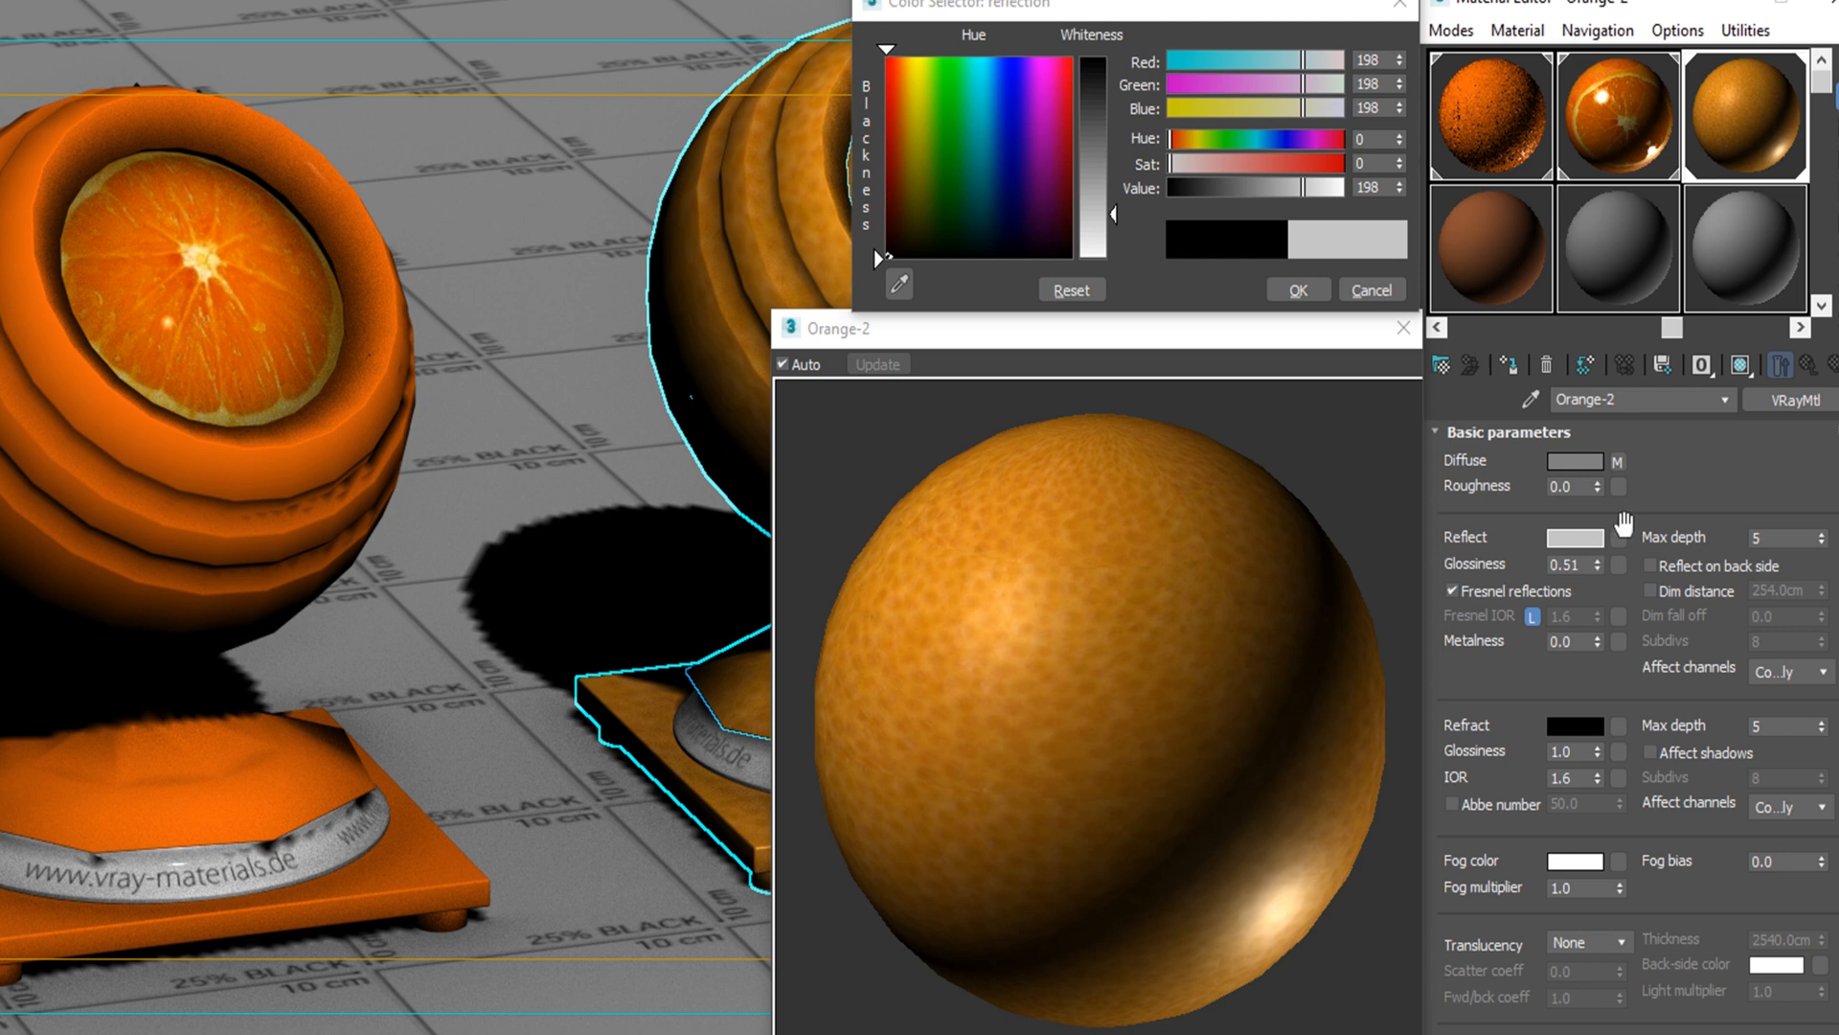
pyautogui.click(1620, 564)
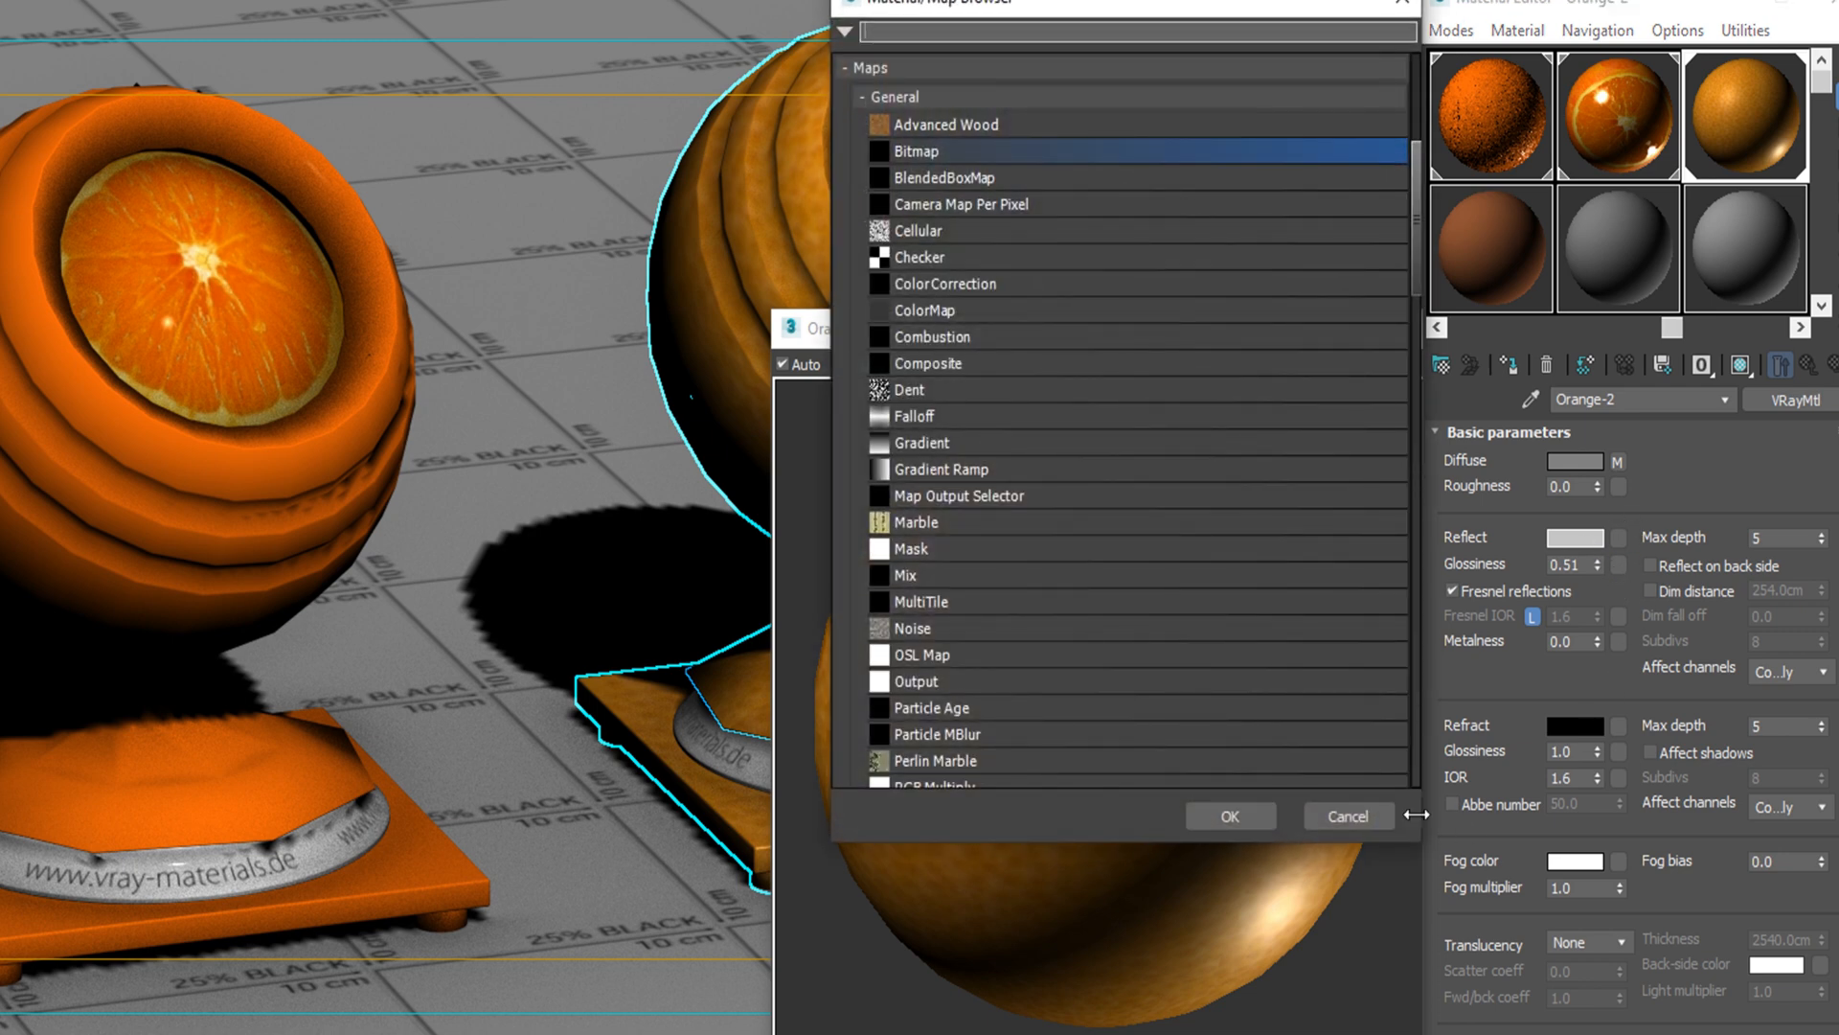
pyautogui.click(1351, 814)
# Step: Change the BRDF type of Orange-2 to Phong
pyautogui.scroll(-3, 1585, 584)
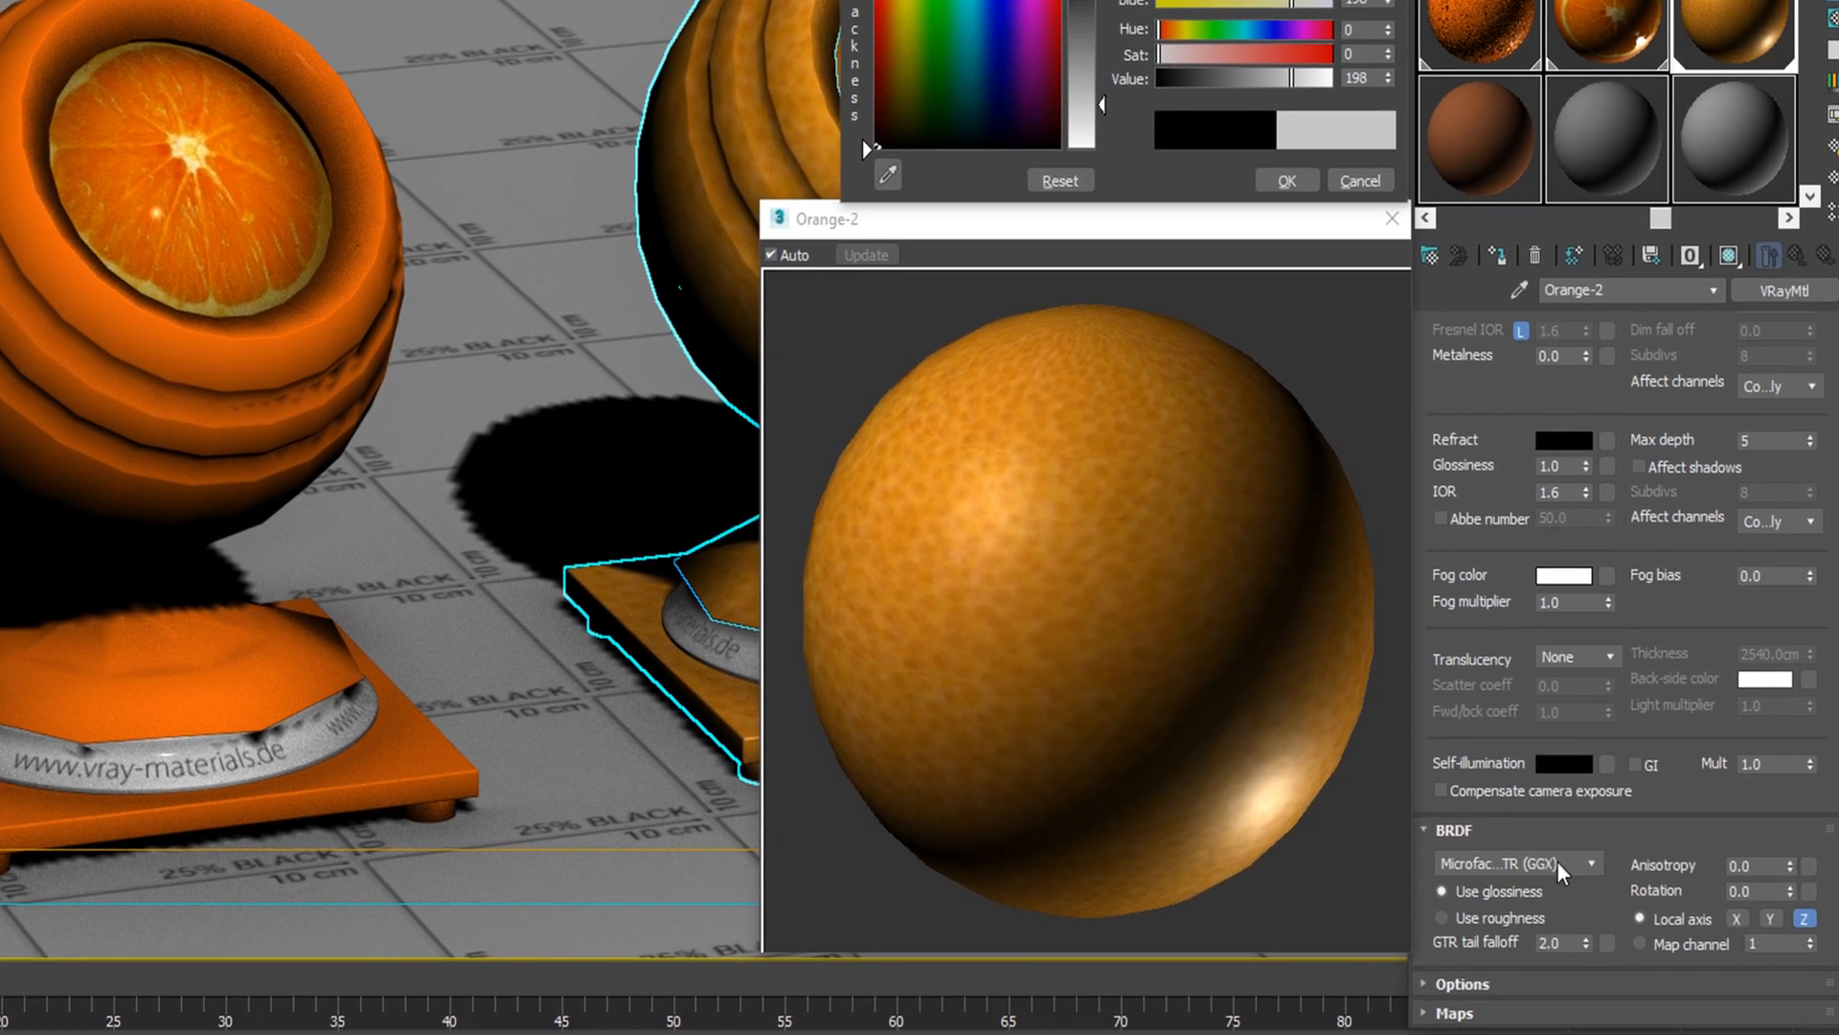
pyautogui.click(1531, 877)
pyautogui.click(1461, 898)
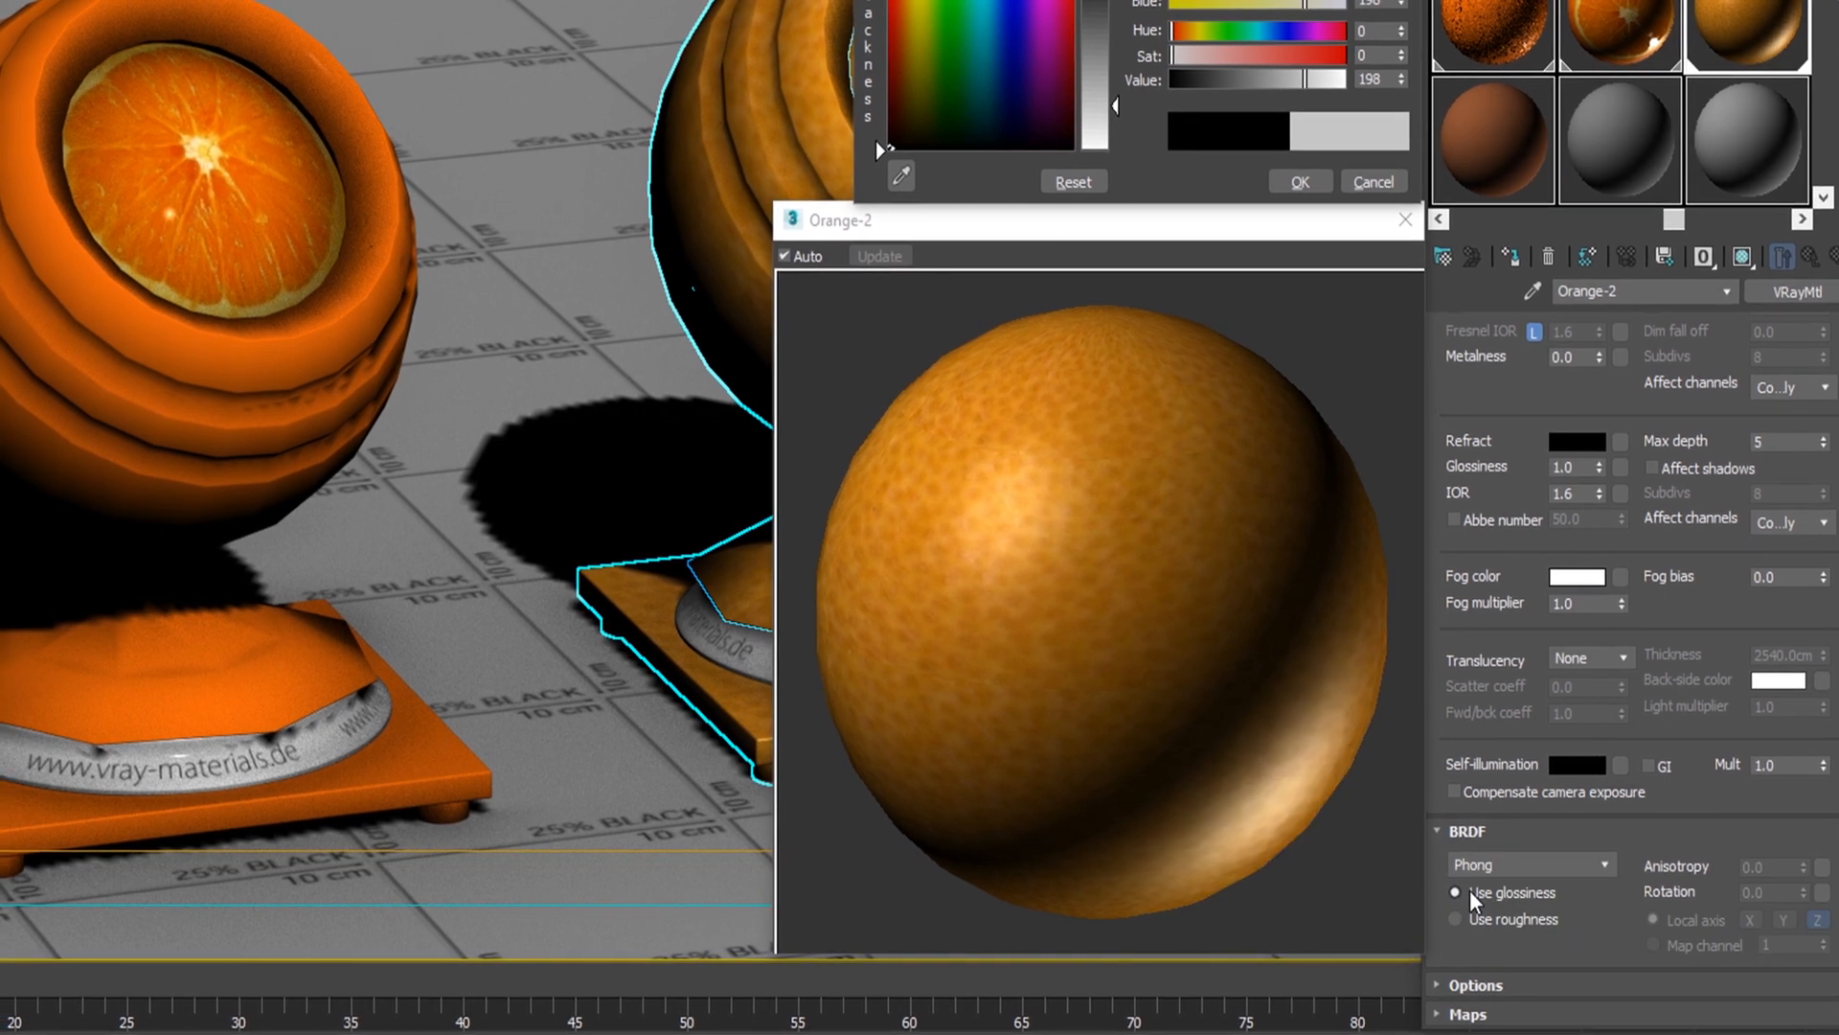
# Step: Disable Fog system units scaling and Glossy Fresnel in the options of Orange-2
pyautogui.click(1595, 989)
pyautogui.scroll(-3, 1609, 938)
pyautogui.click(1812, 902)
pyautogui.click(1580, 953)
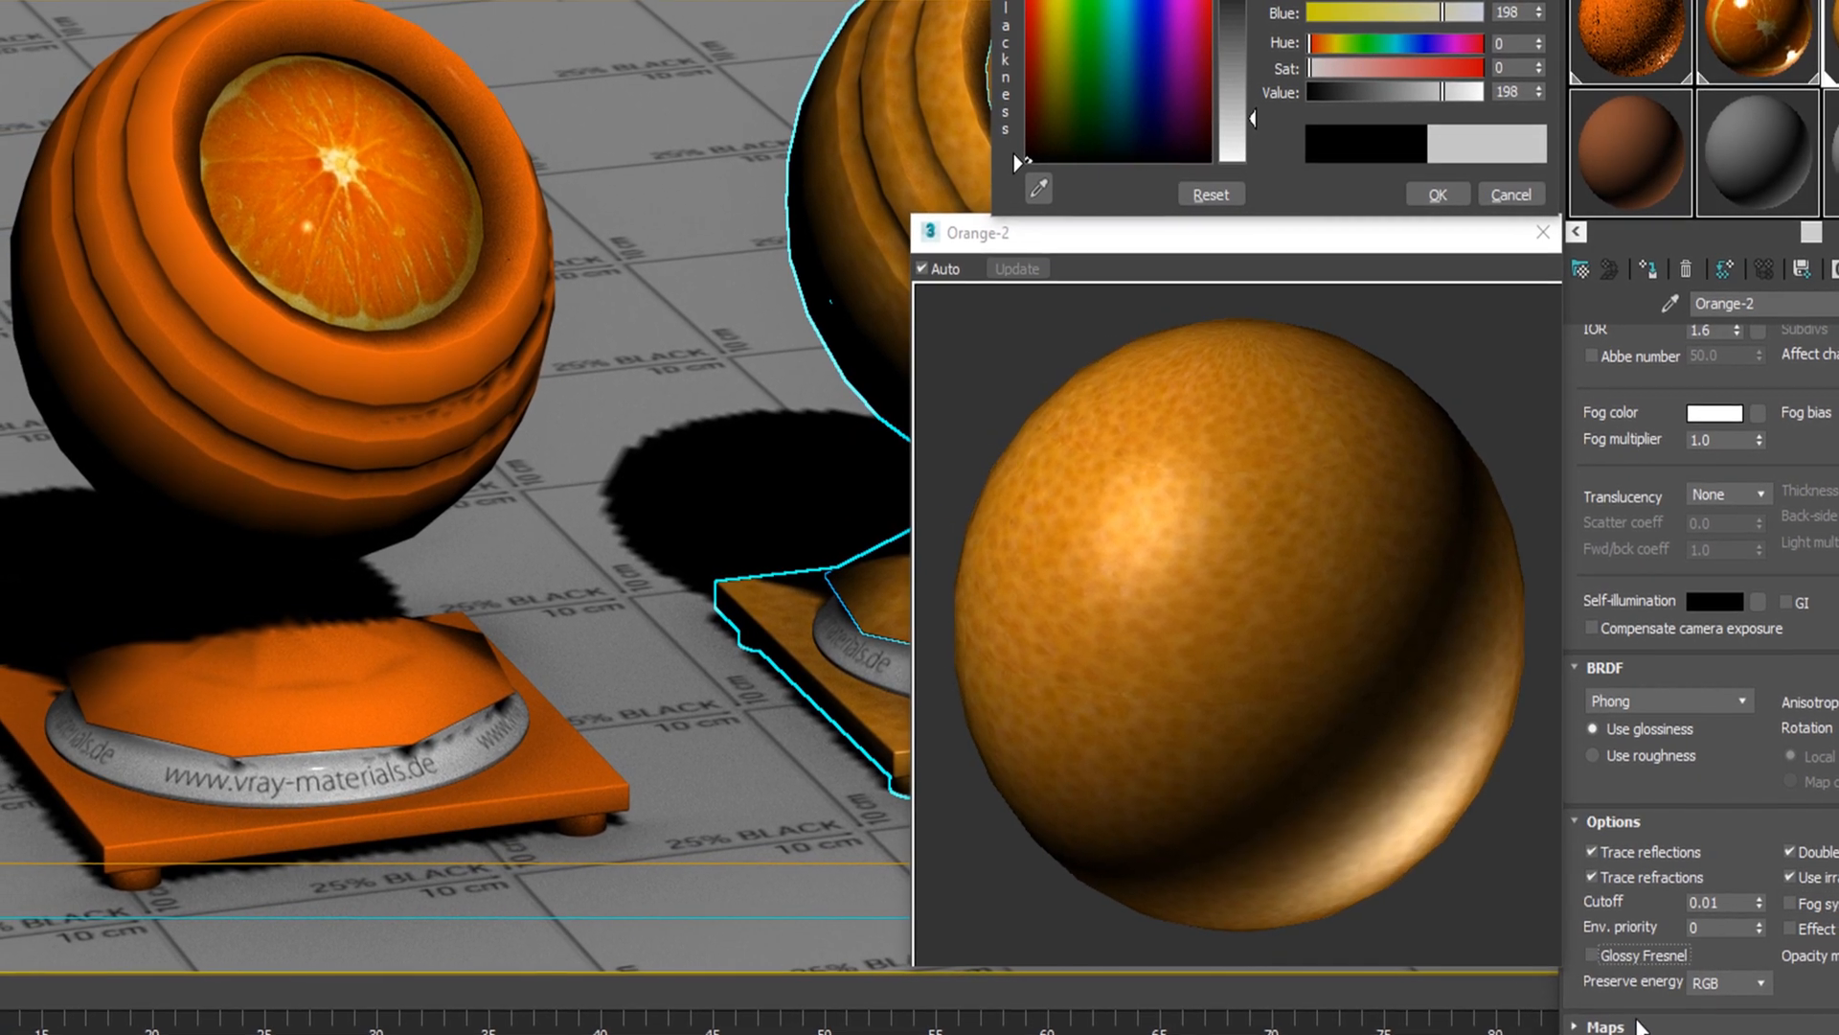
# Step: Load the DSAd-1-bump bitmap from the orange2_9591 folder as the bump map of Orange-2
pyautogui.click(1628, 1026)
pyautogui.scroll(-5, 1640, 987)
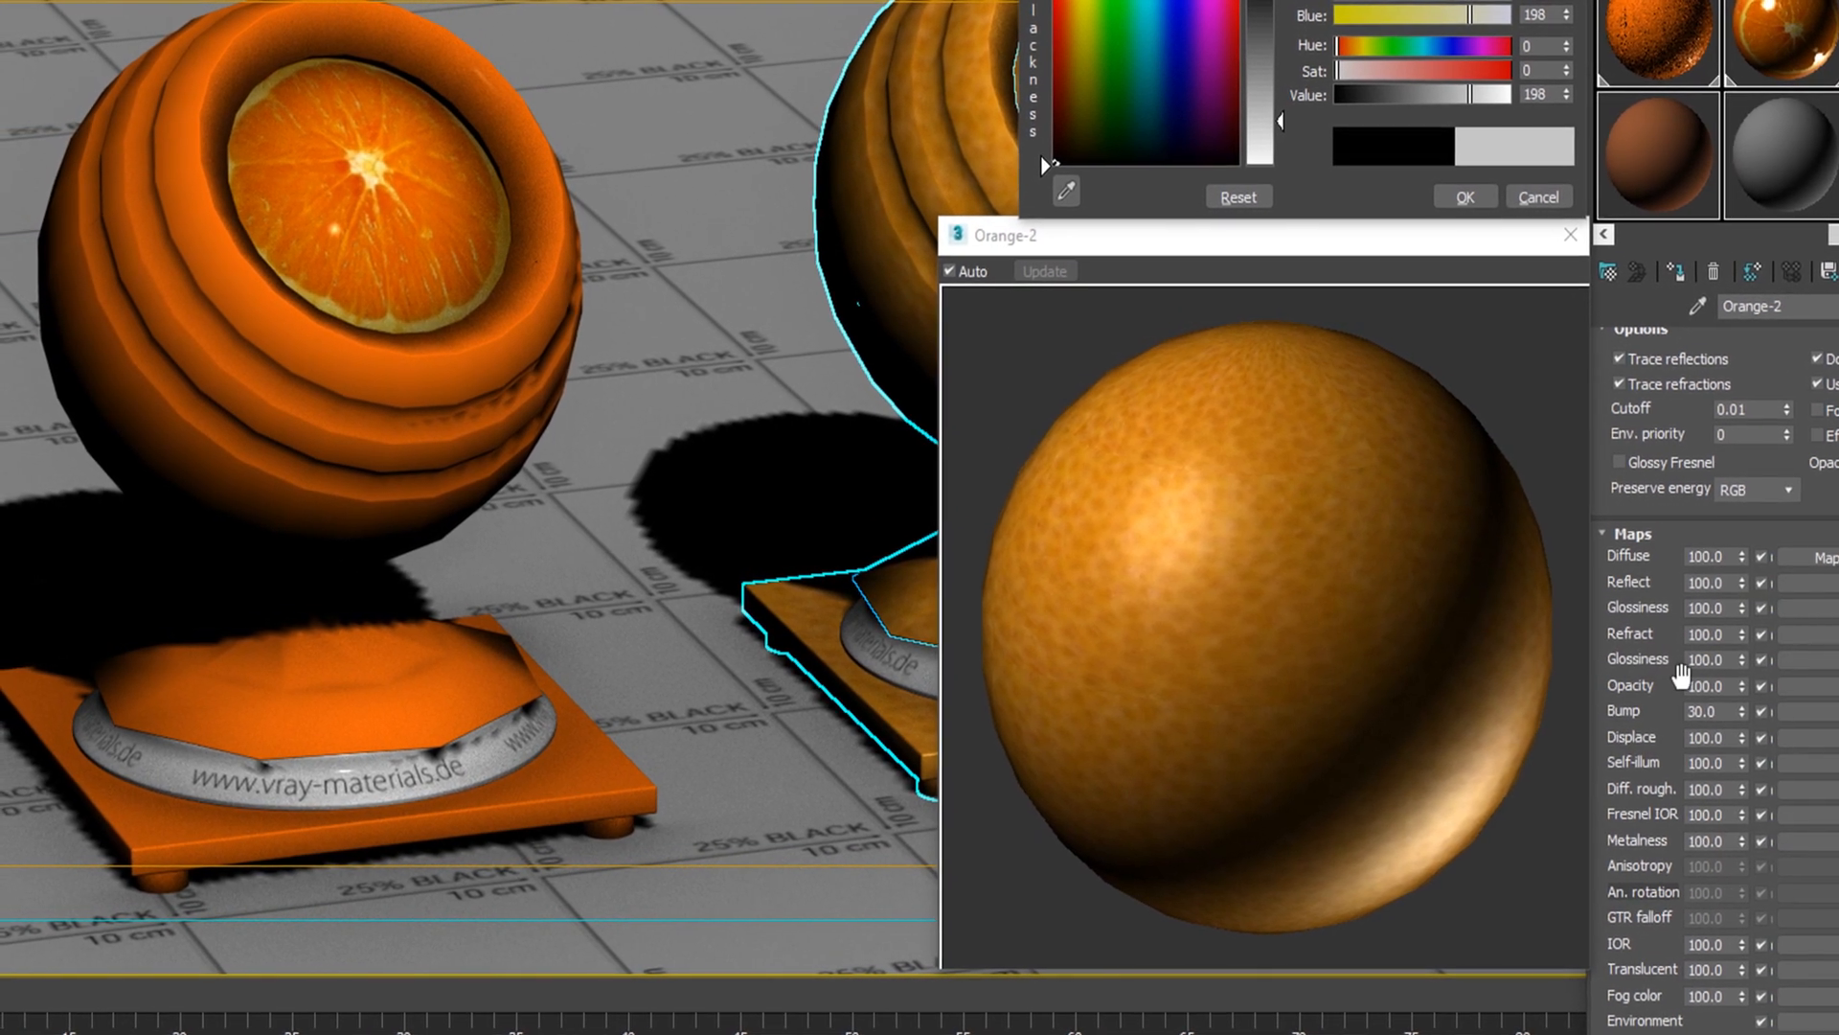
pyautogui.click(1808, 714)
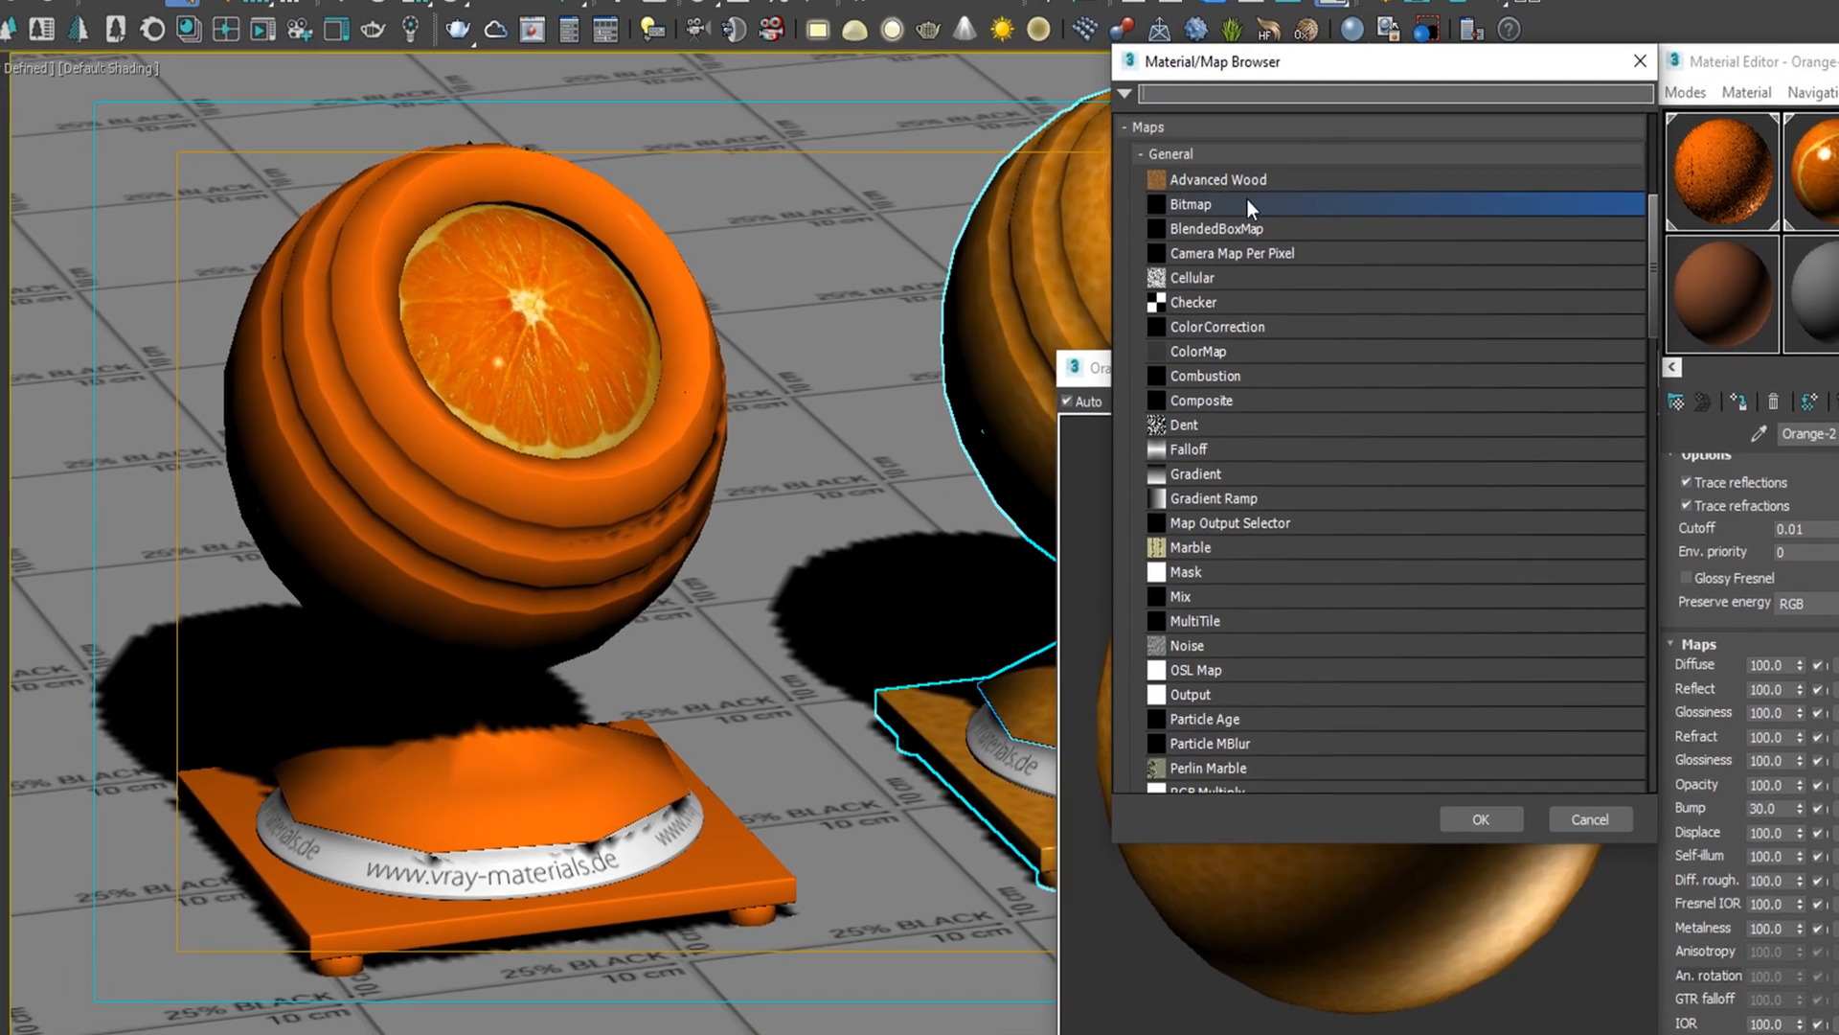
pyautogui.doubleClick(1247, 203)
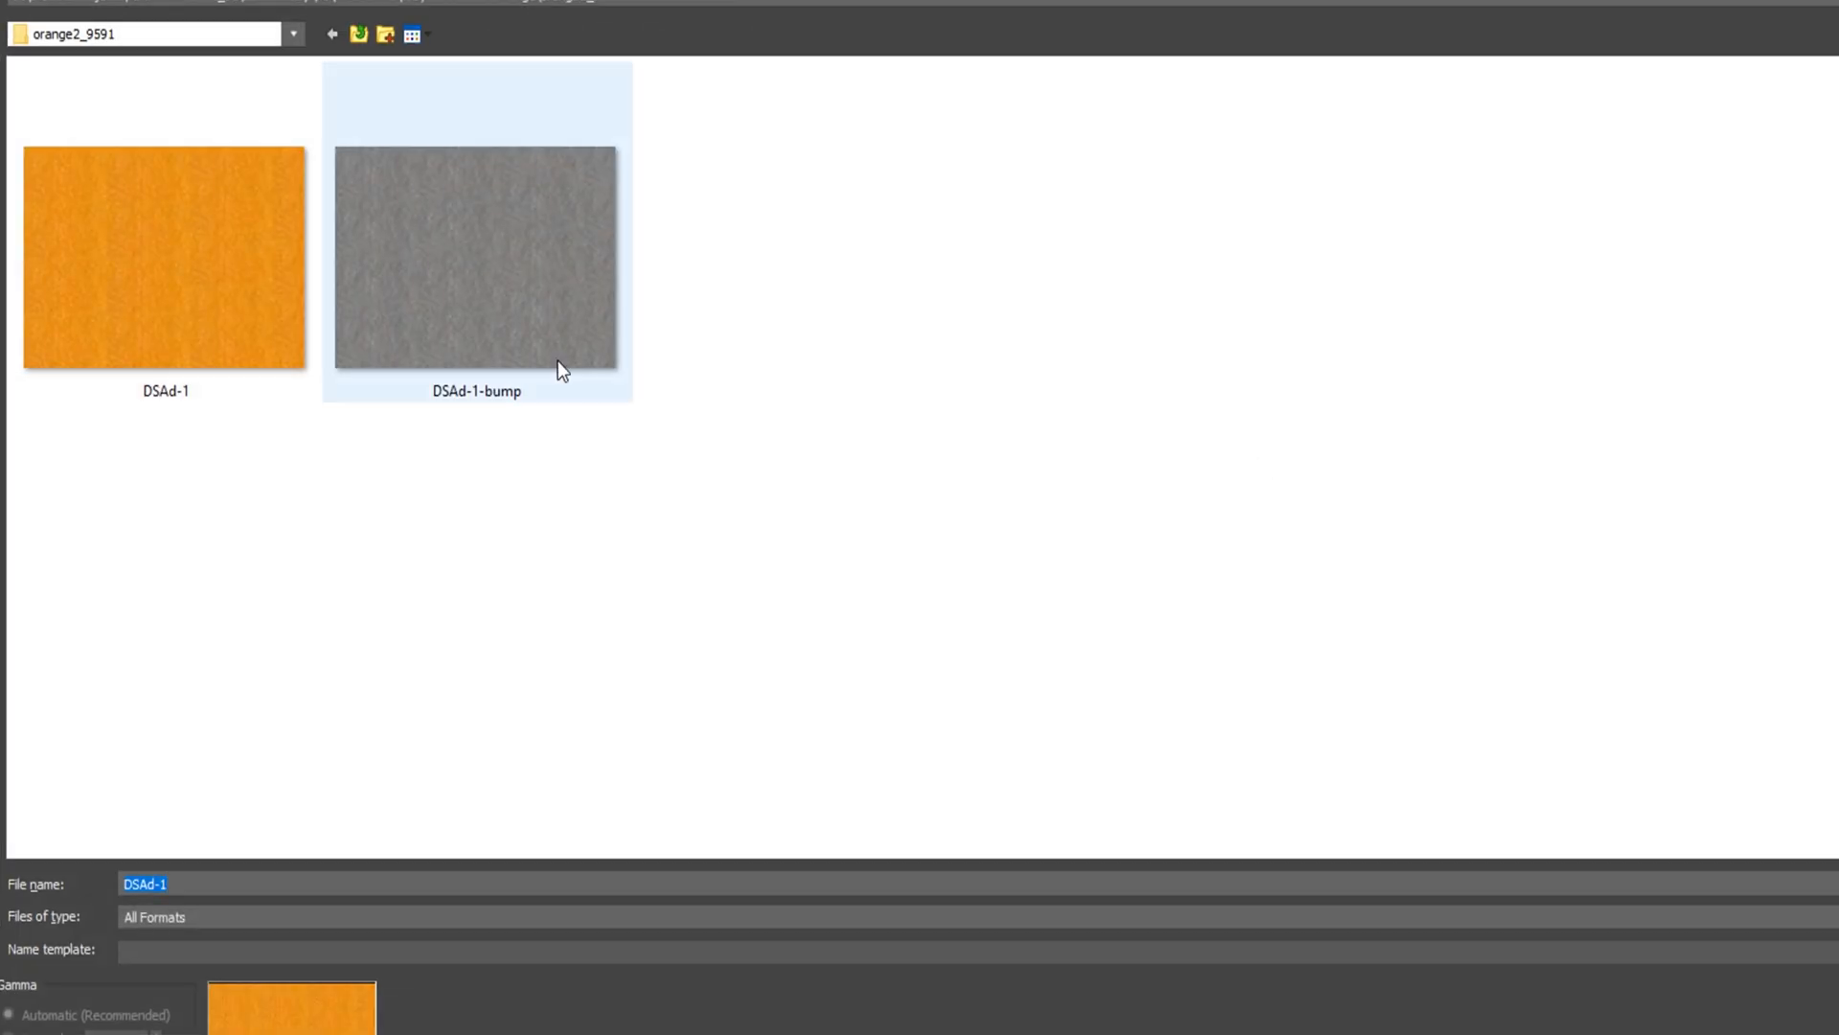
pyautogui.doubleClick(559, 361)
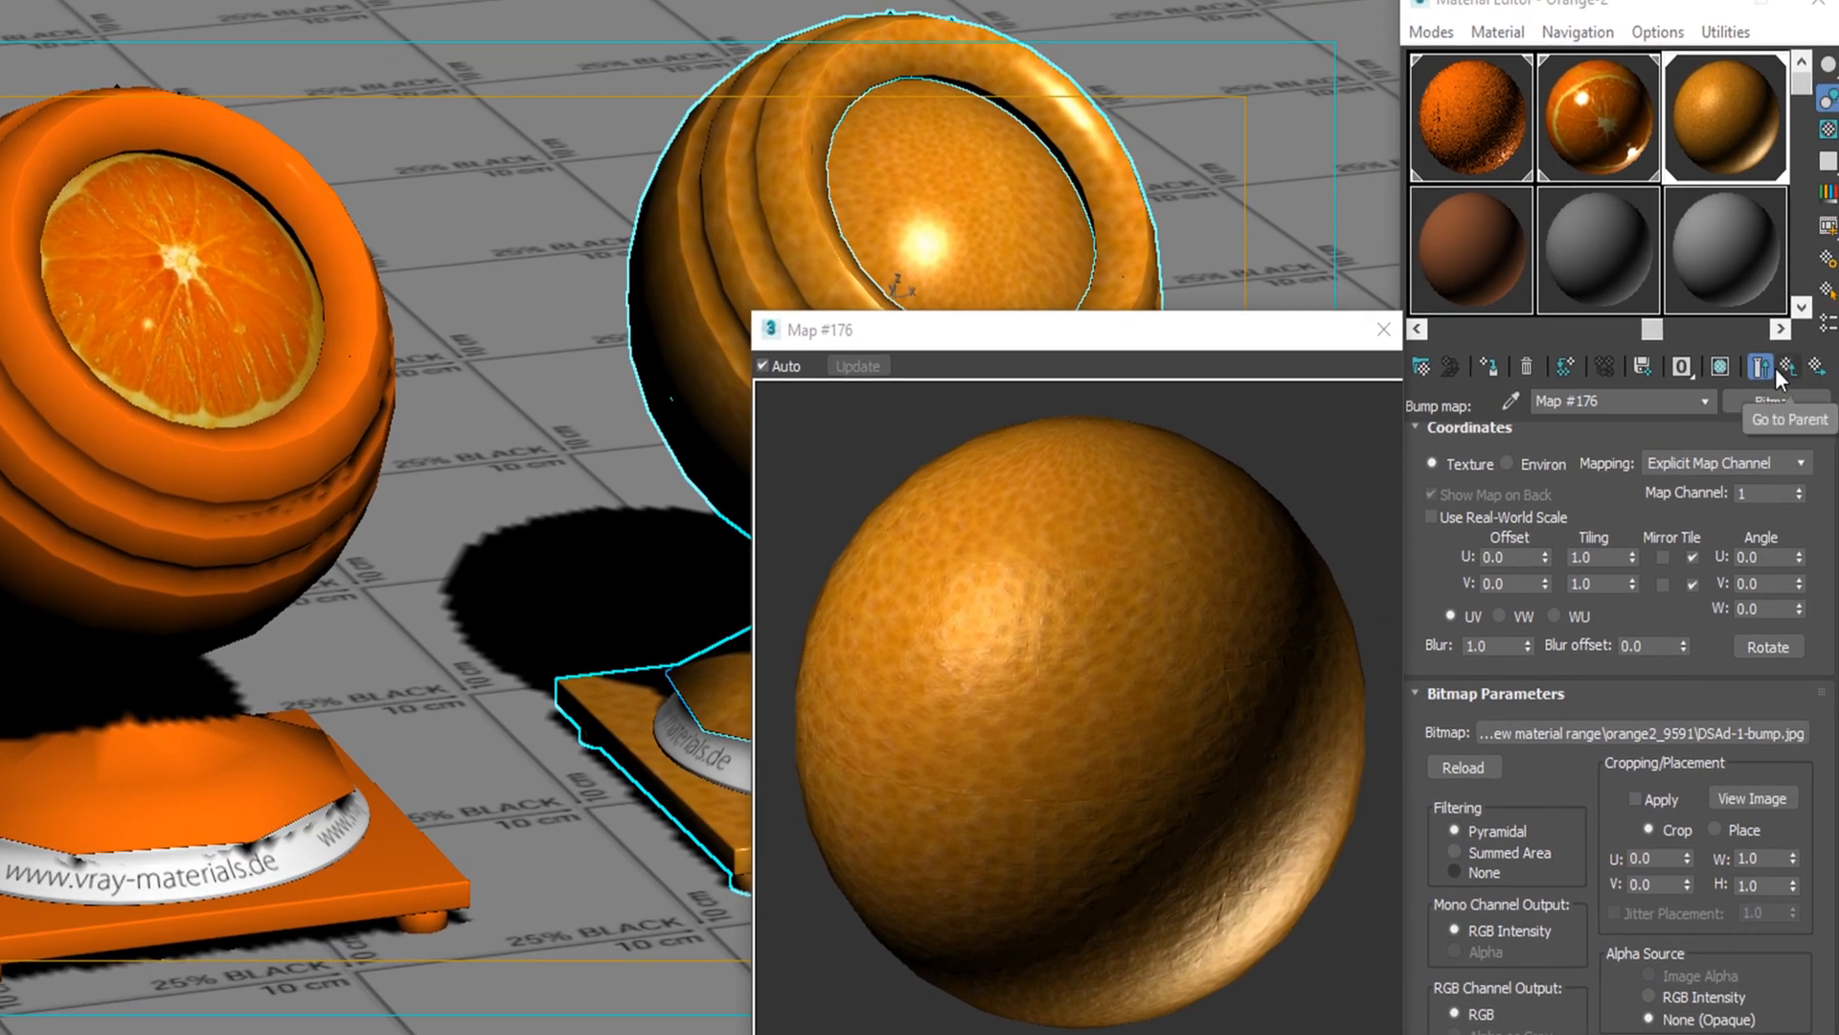
# Step: Return to the Orange-2 material settings and set its bump amount to 80
pyautogui.click(1774, 368)
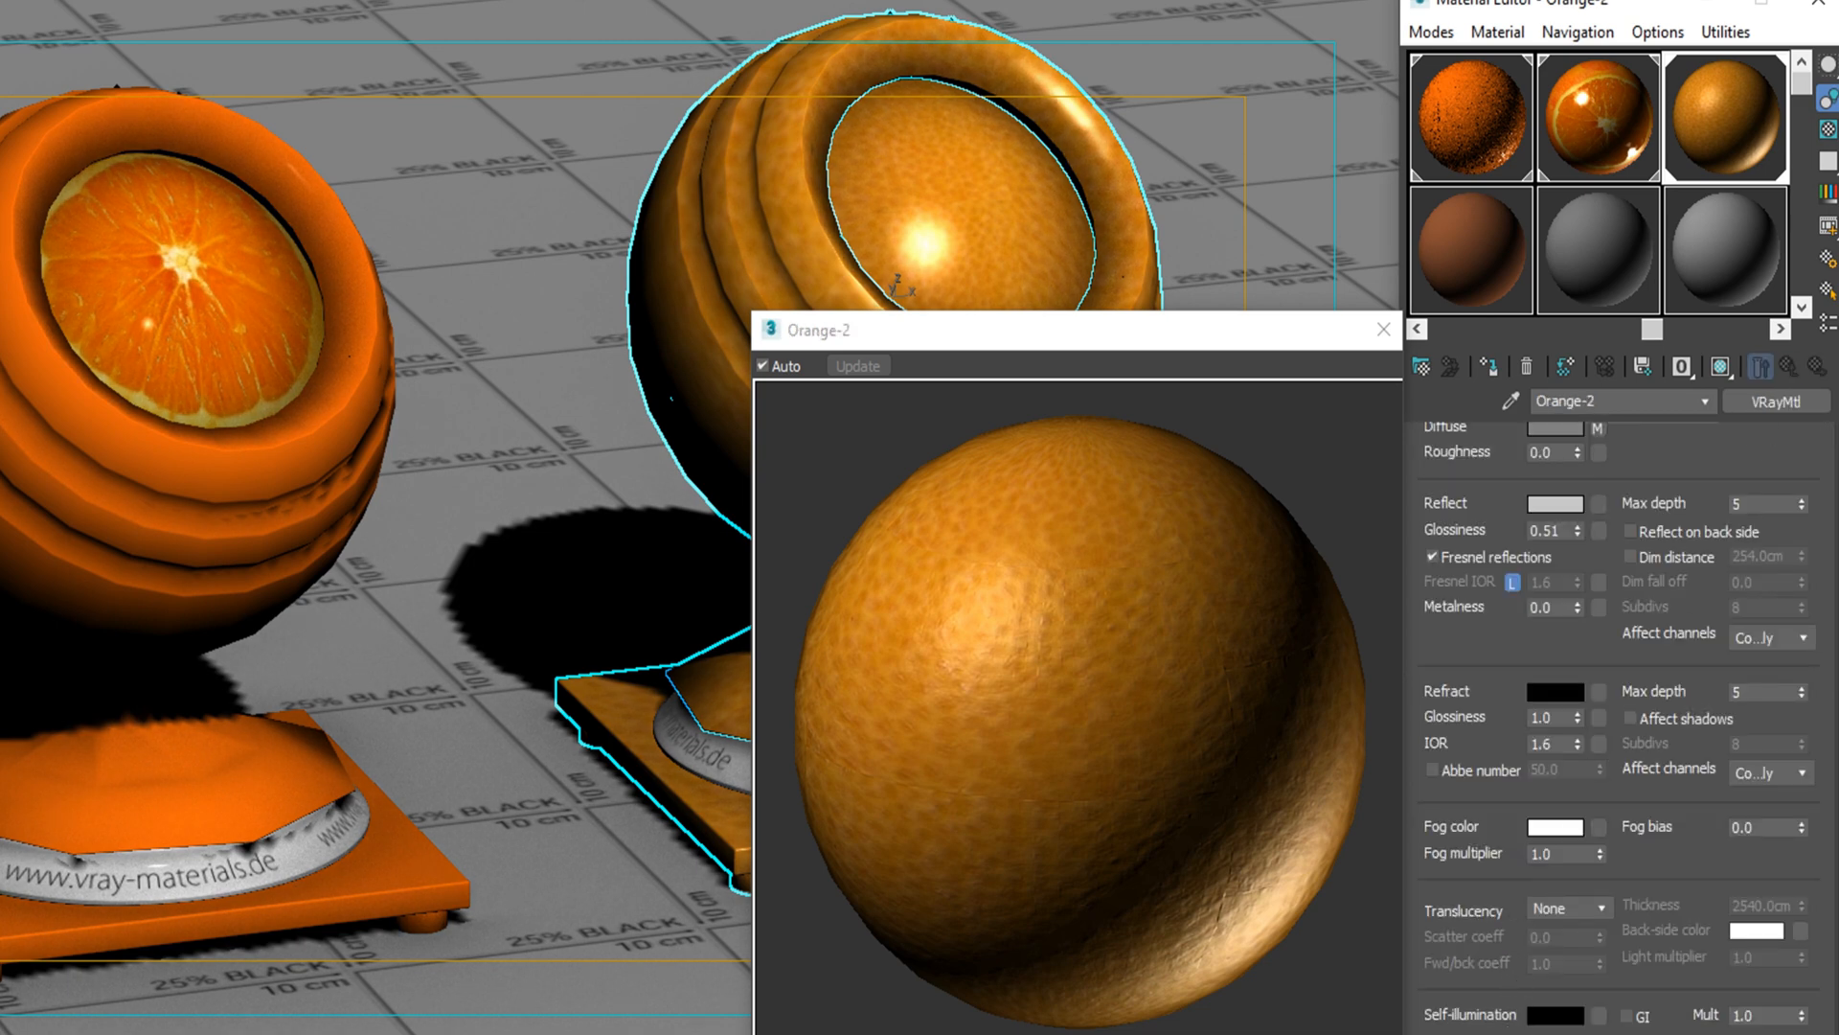
pyautogui.scroll(-10, 1558, 936)
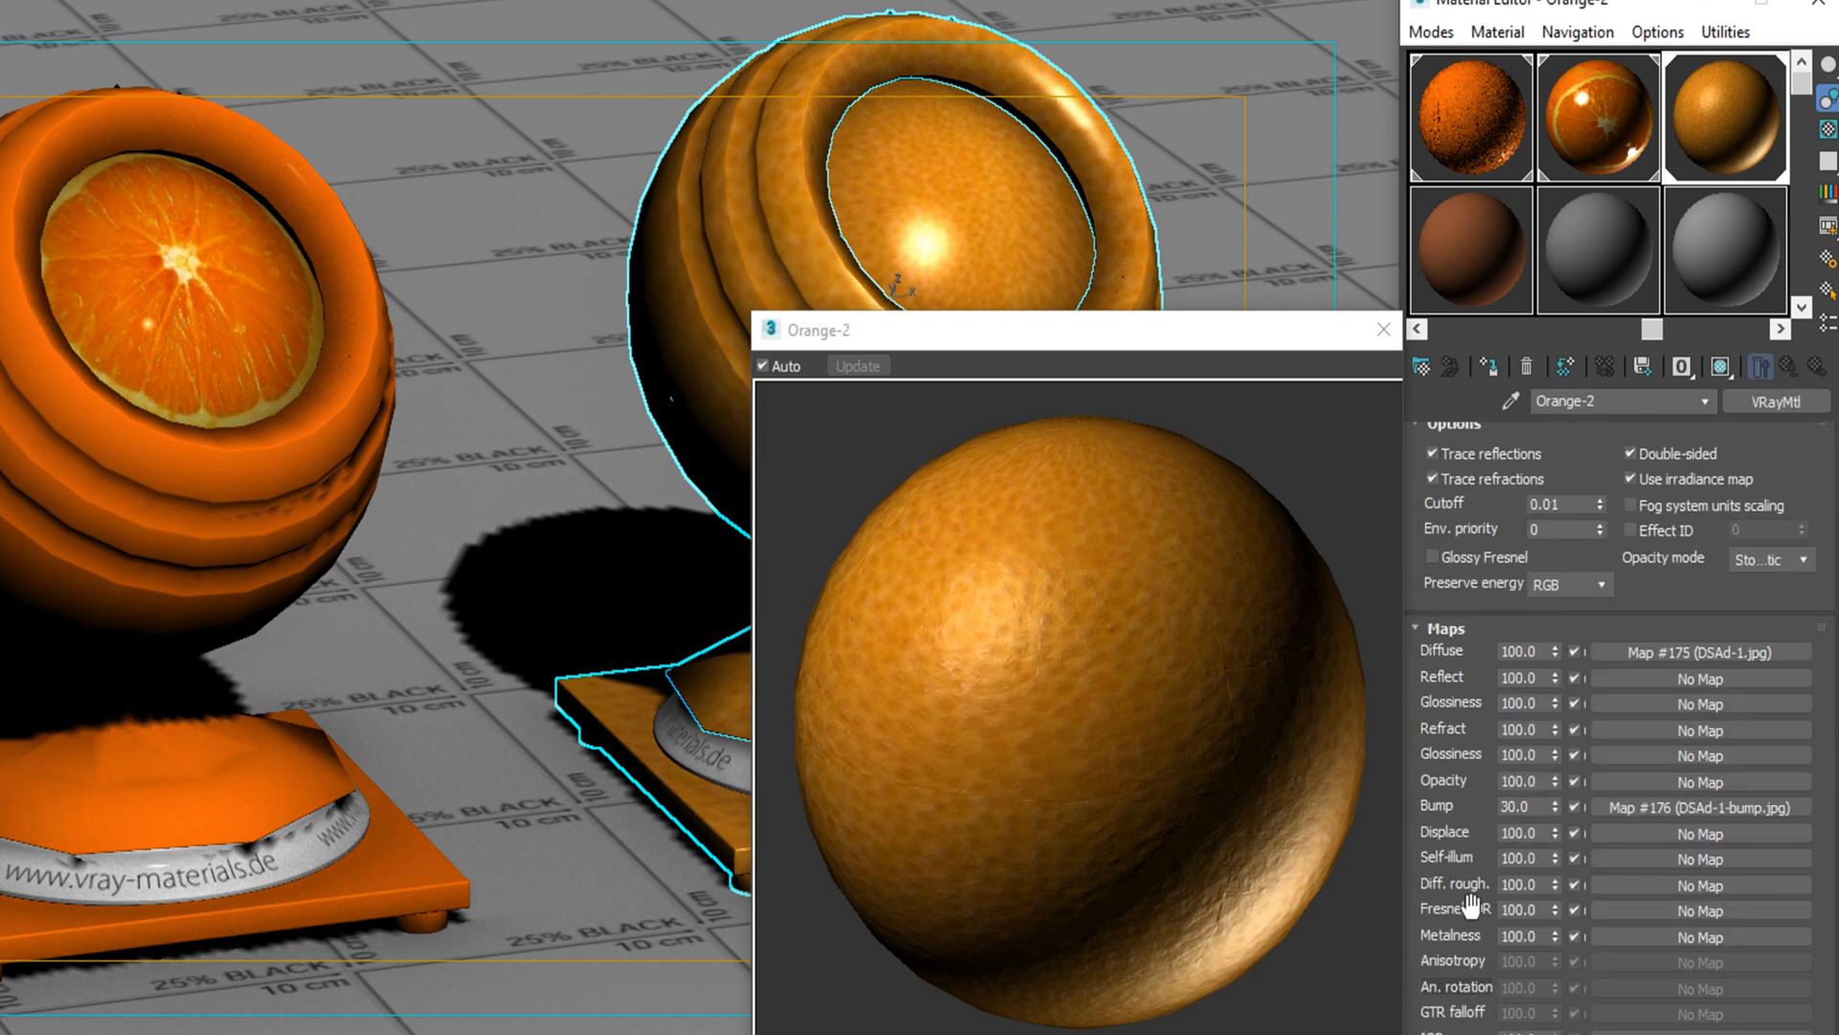
pyautogui.write('80')
pyautogui.press('Return')
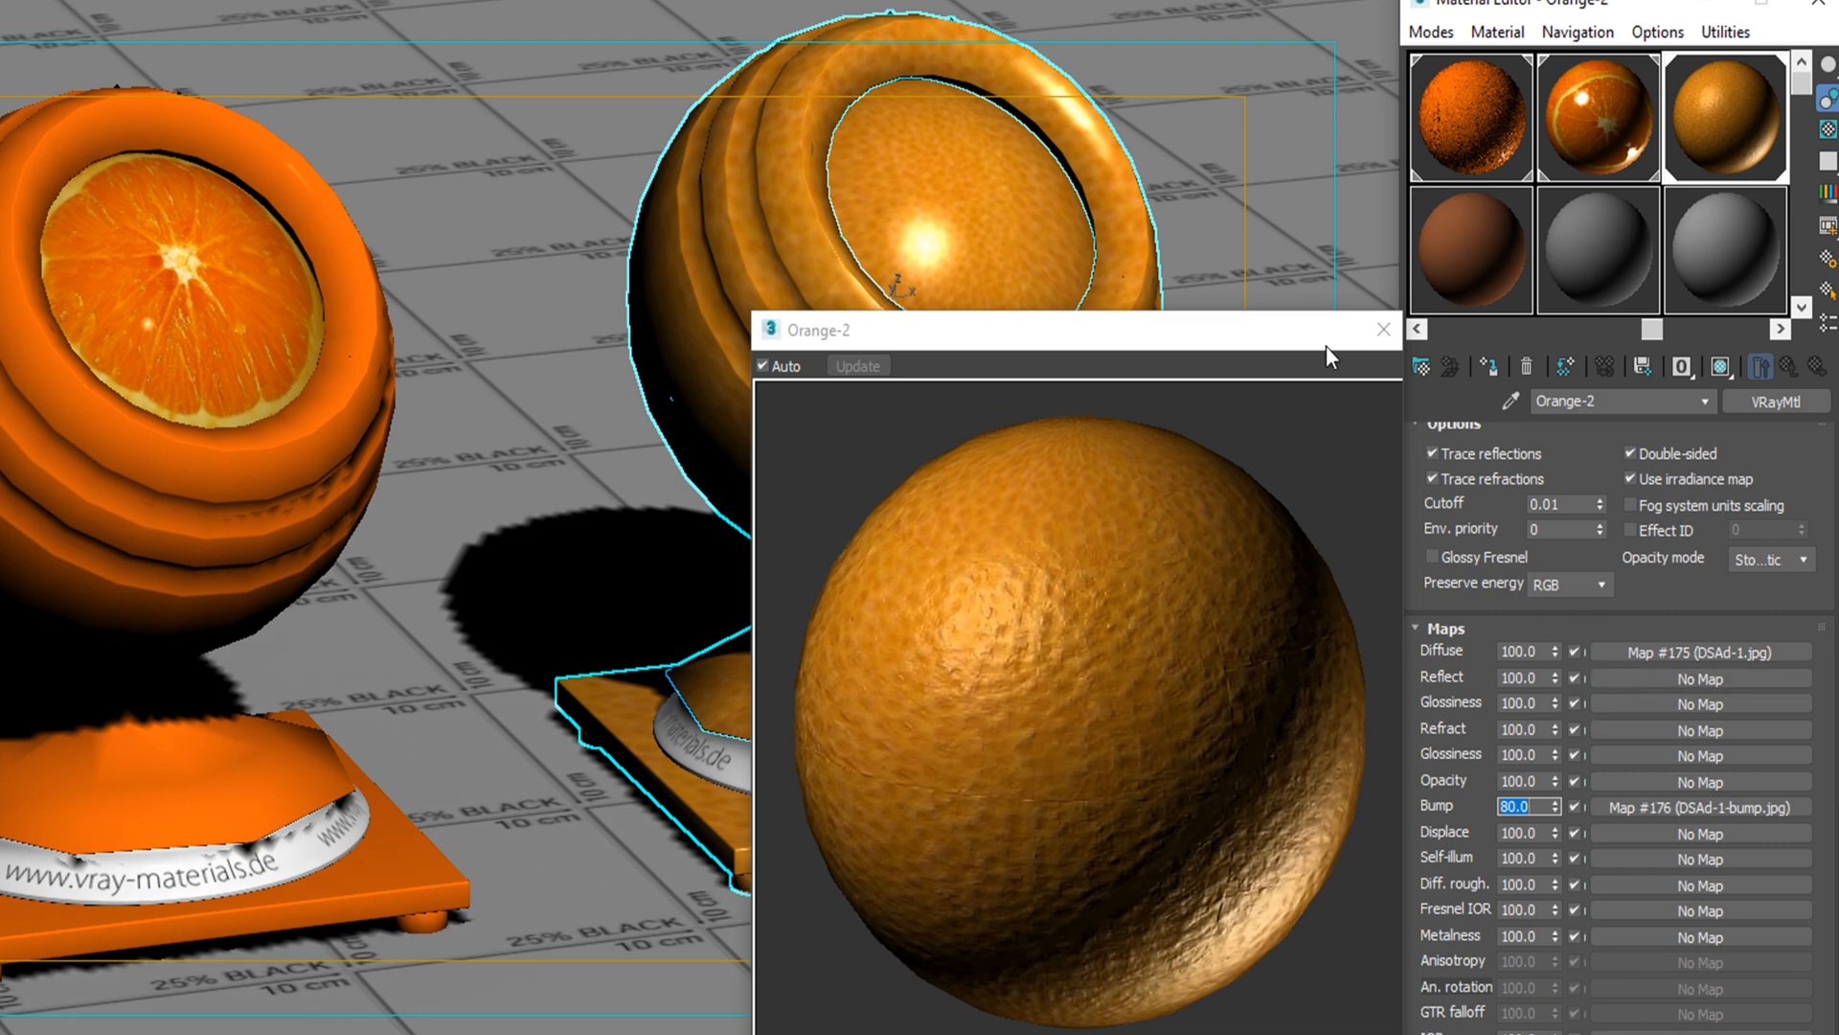
# Step: Close the enlarged Orange-2 preview and render the scene with both shader balls
pyautogui.click(1377, 335)
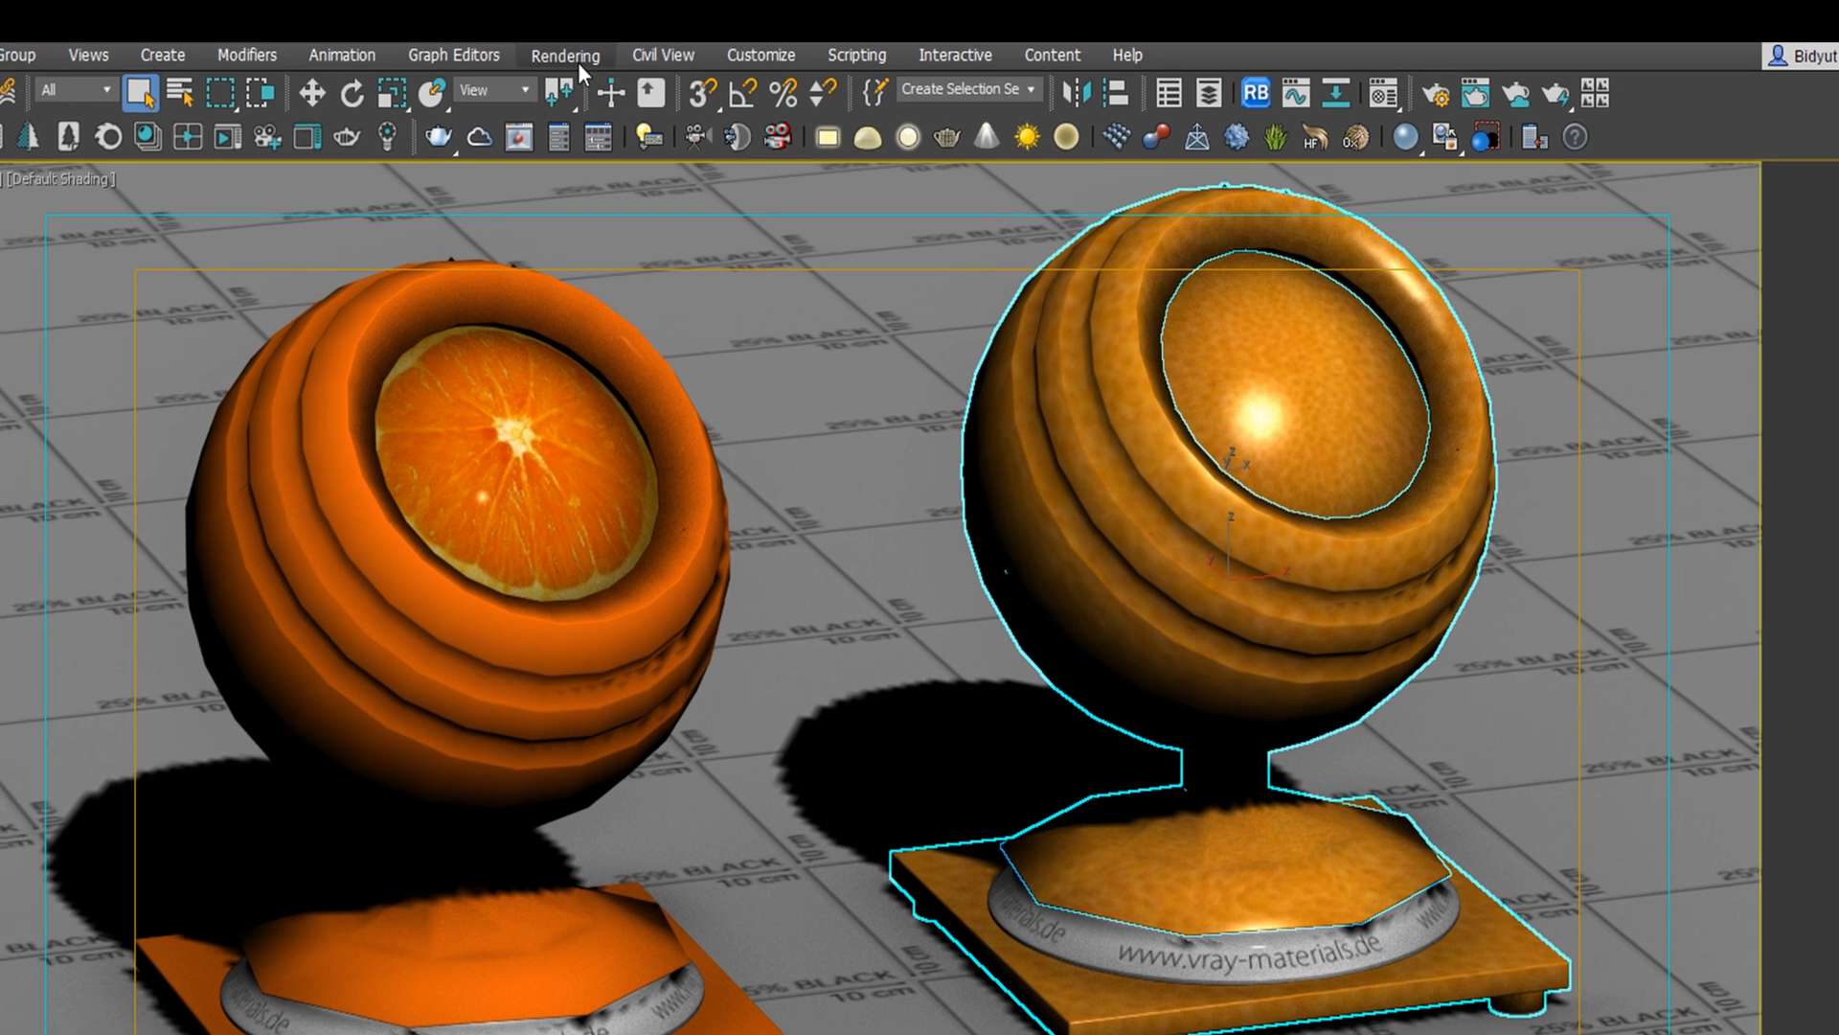
pyautogui.click(578, 61)
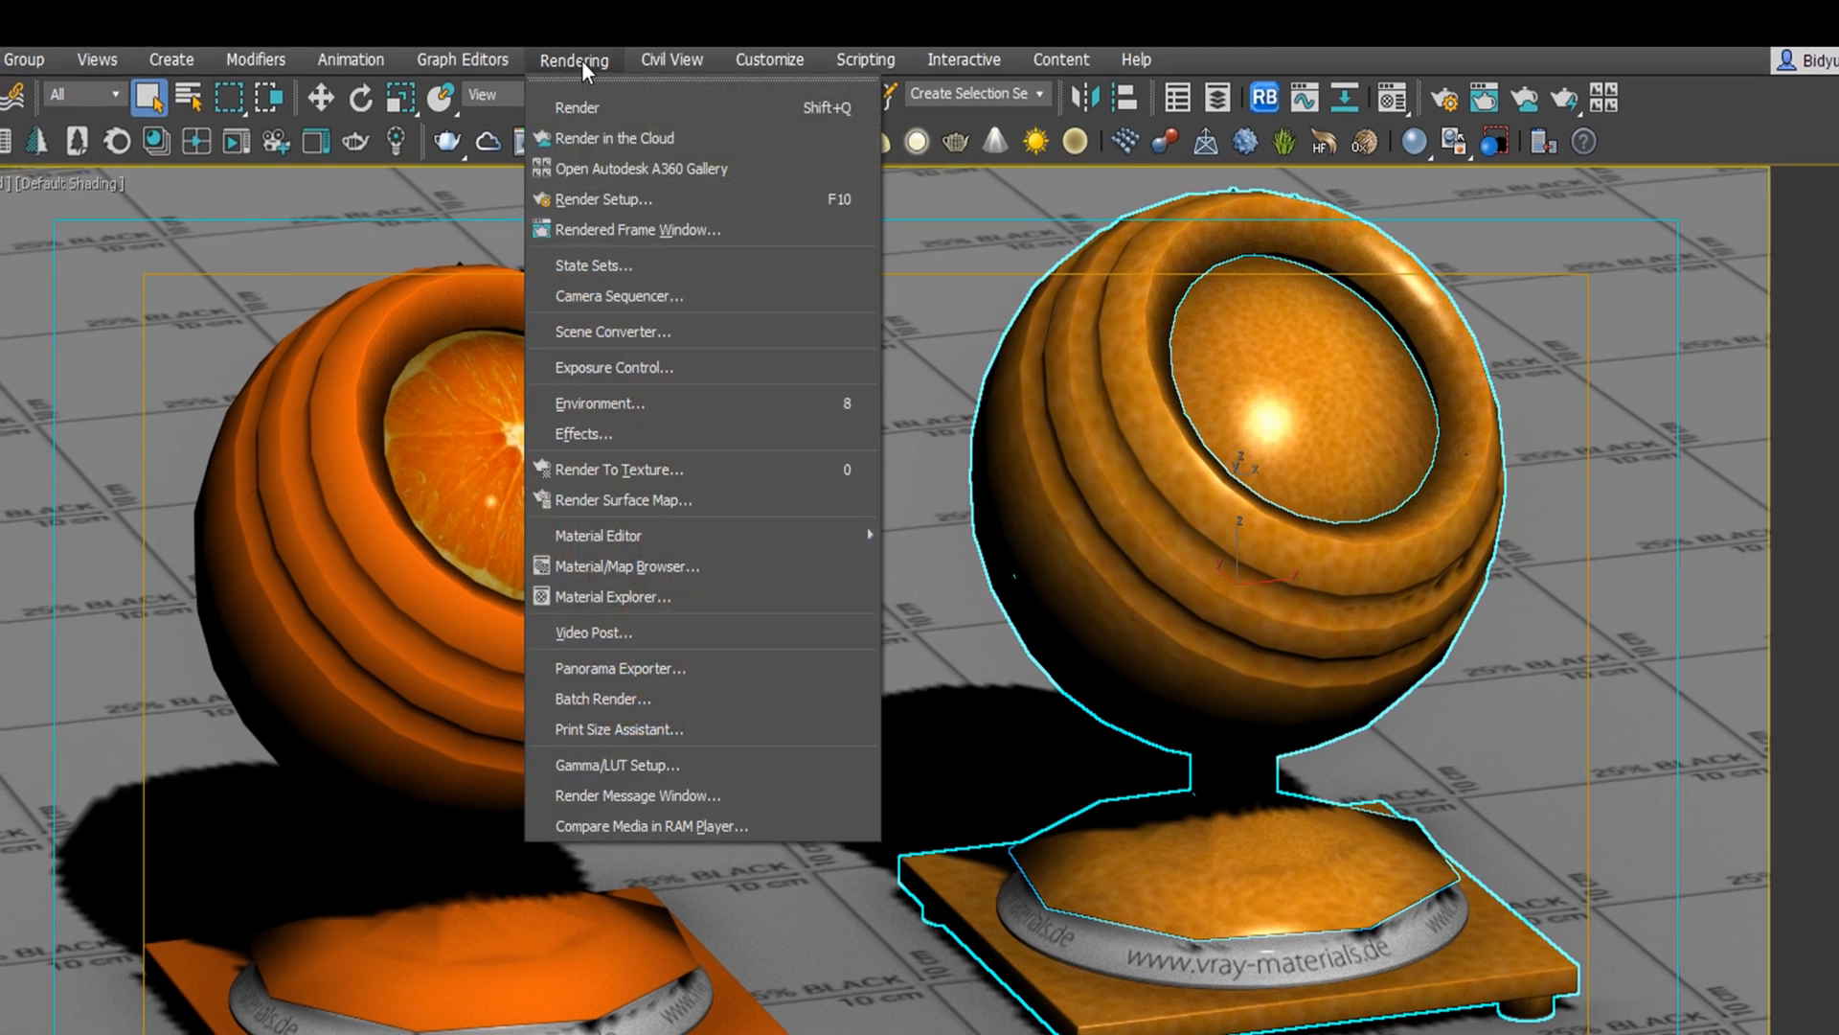
pyautogui.click(606, 106)
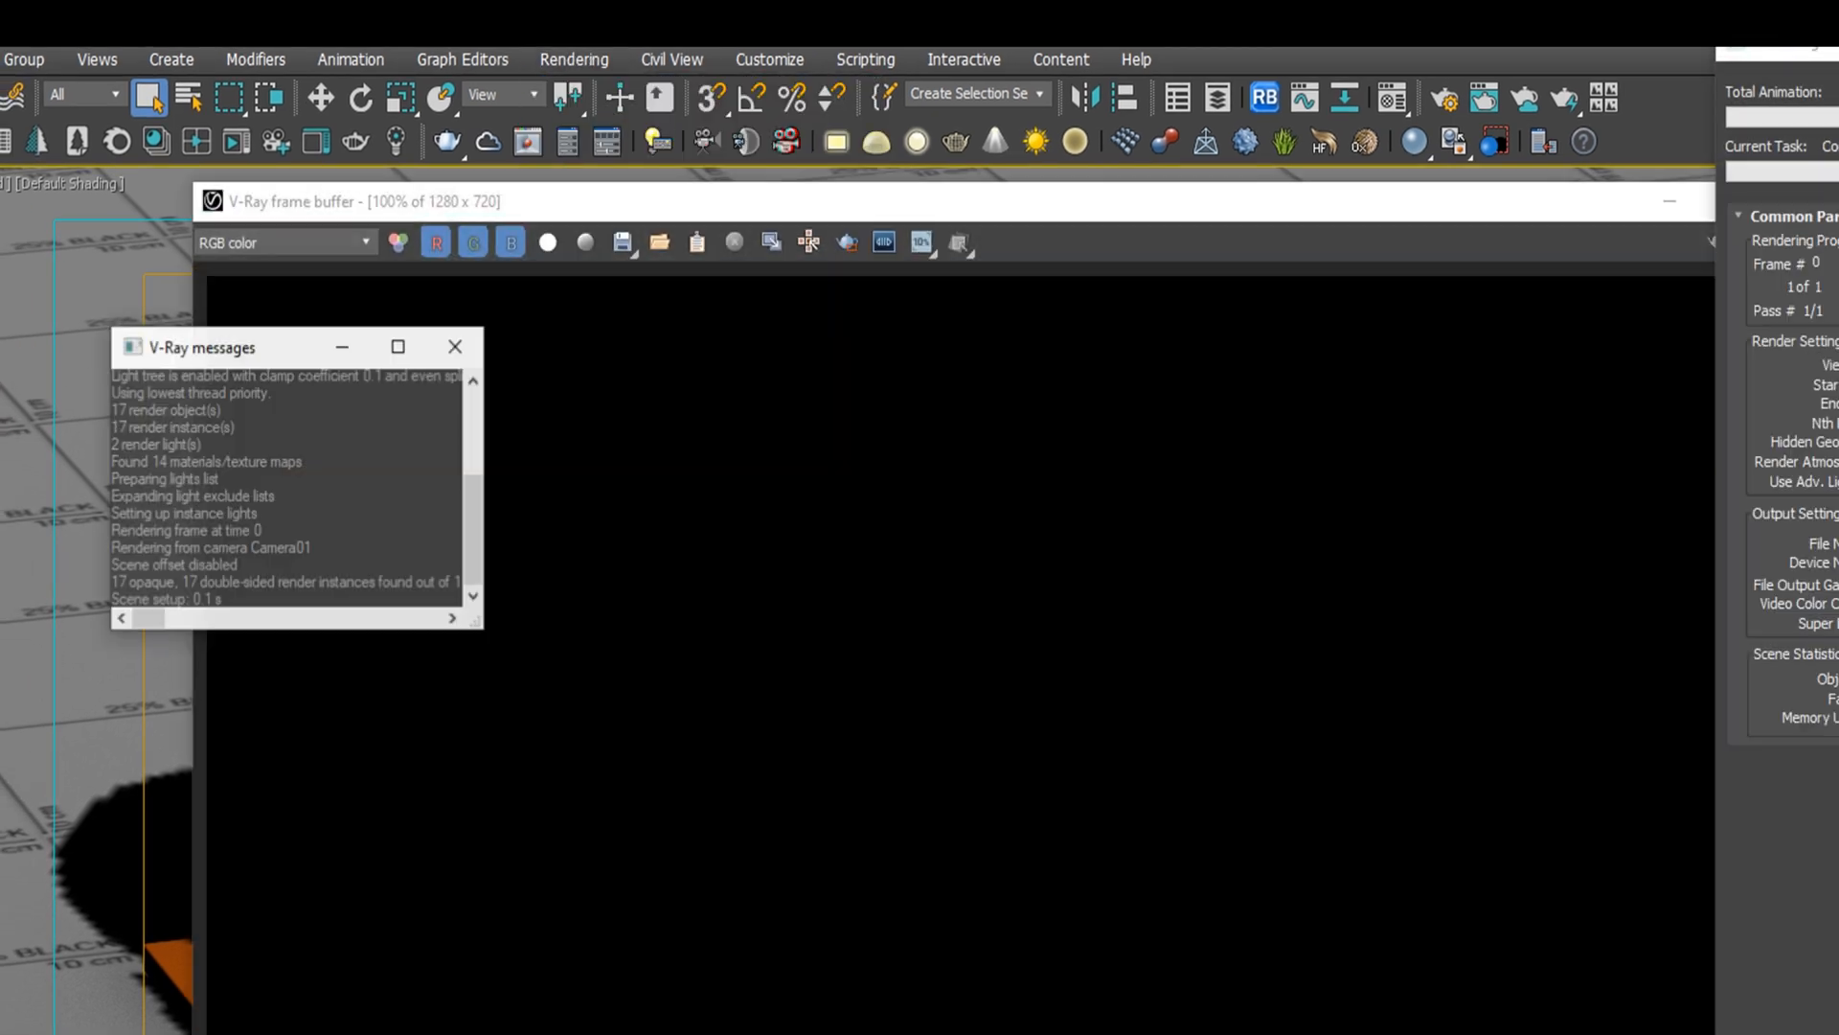